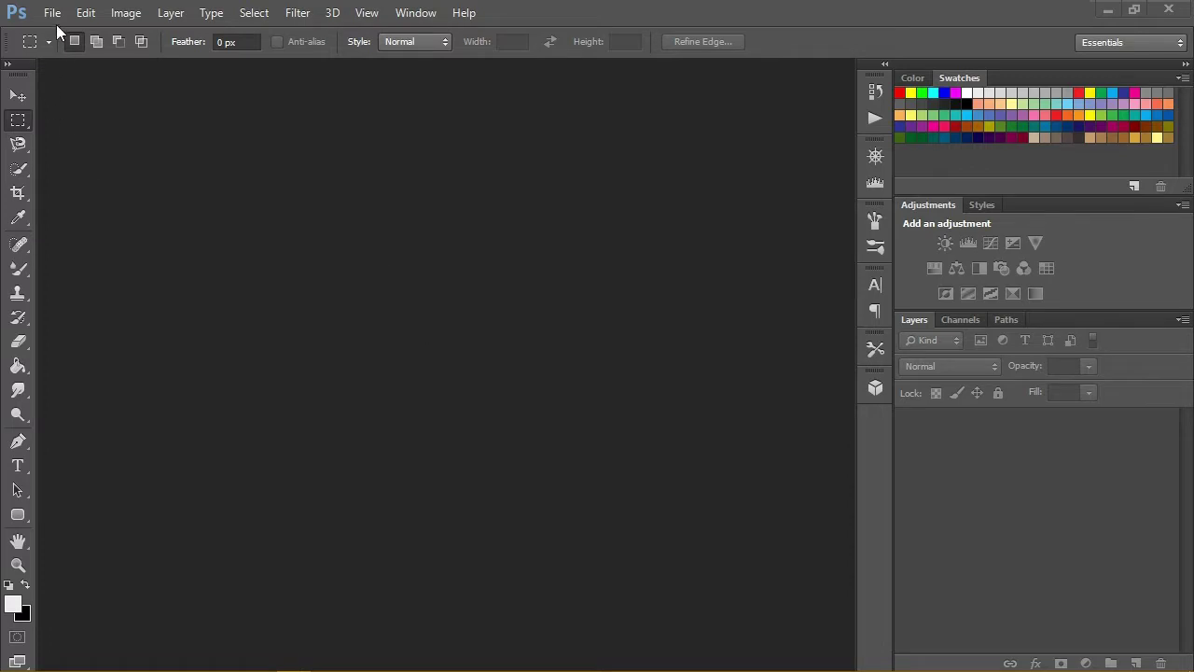
# - Create a new 1280 × 720 px document from the Web preset
pyautogui.click(53, 13)
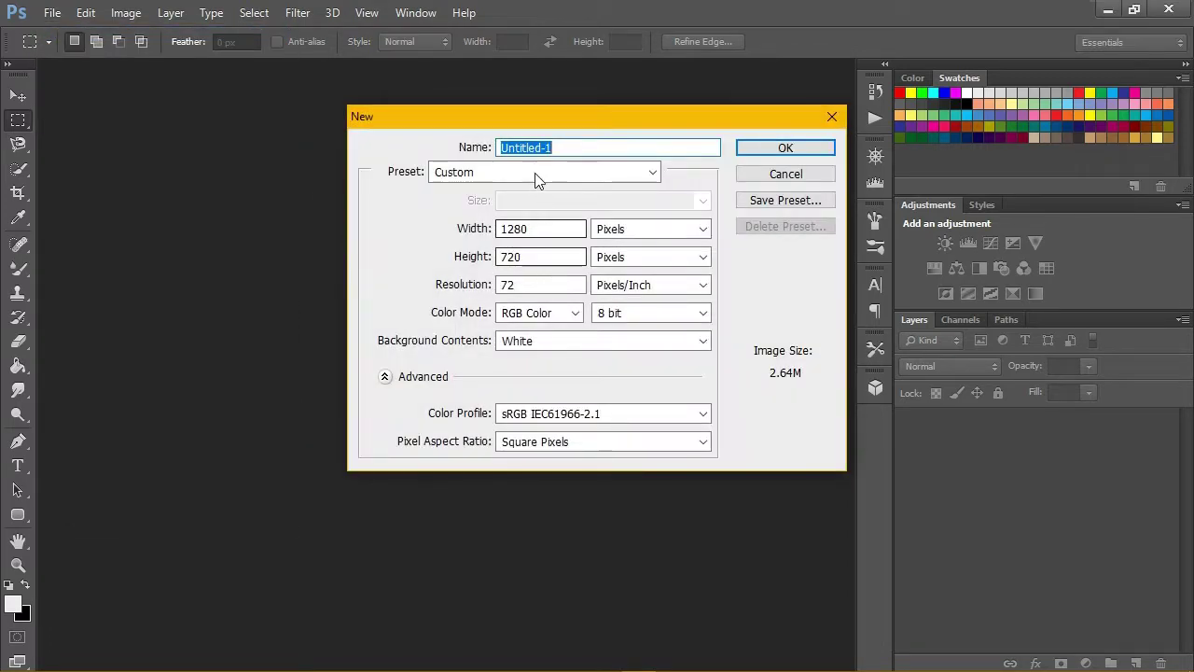
pyautogui.click(536, 172)
pyautogui.click(485, 296)
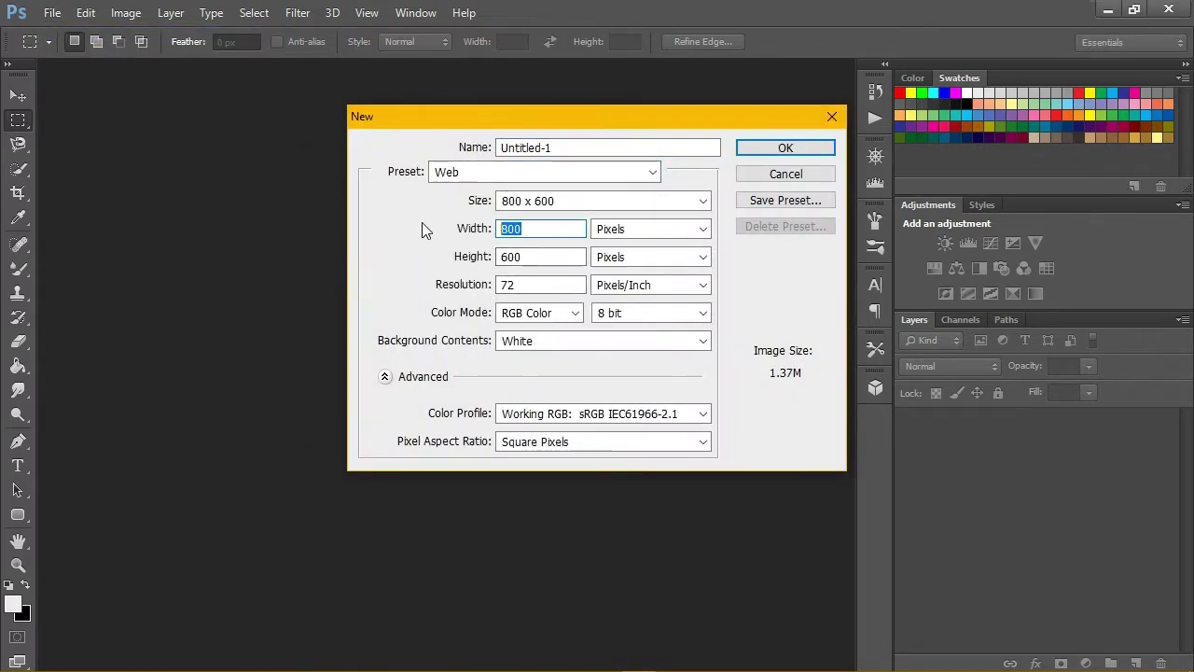
pyautogui.write('1280')
pyautogui.doubleClick(538, 261)
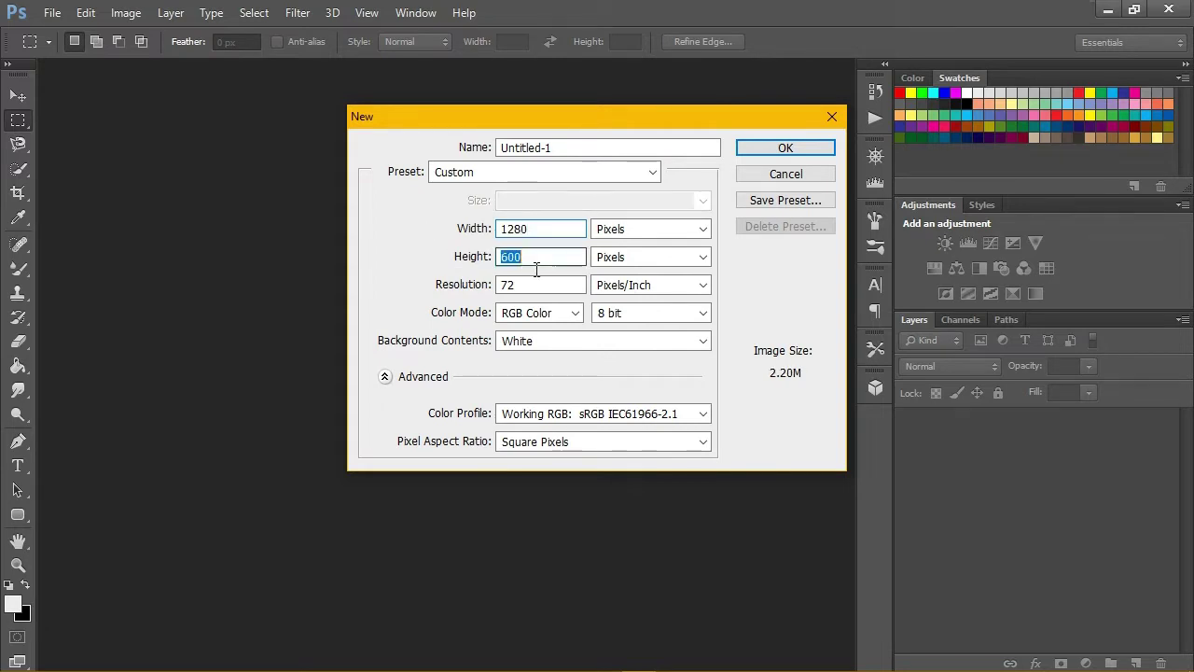
pyautogui.write('720')
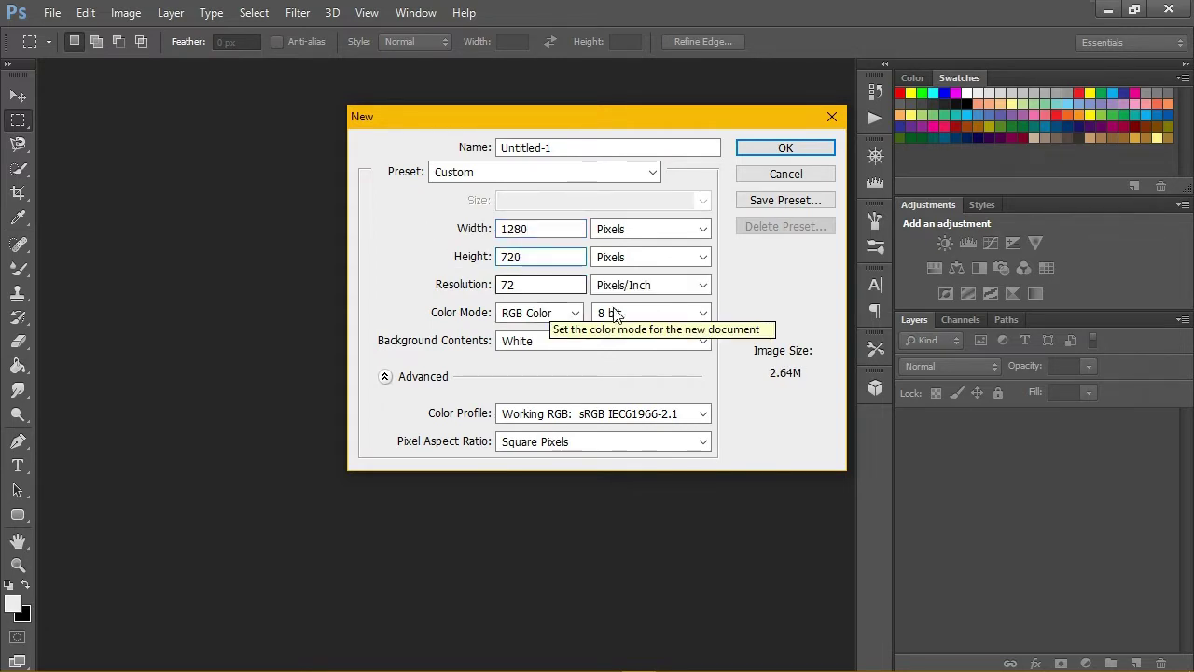
pyautogui.click(783, 149)
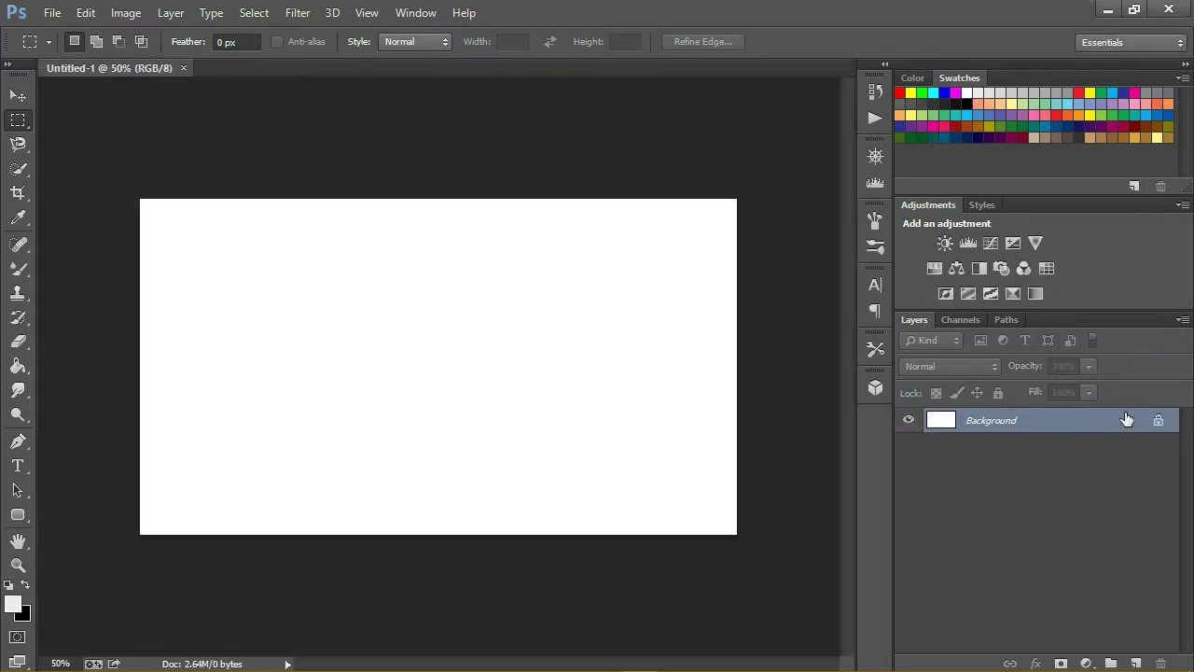
# - Convert the Background into Layer 0 and hide it to show transparency
pyautogui.doubleClick(1157, 420)
pyautogui.click(749, 211)
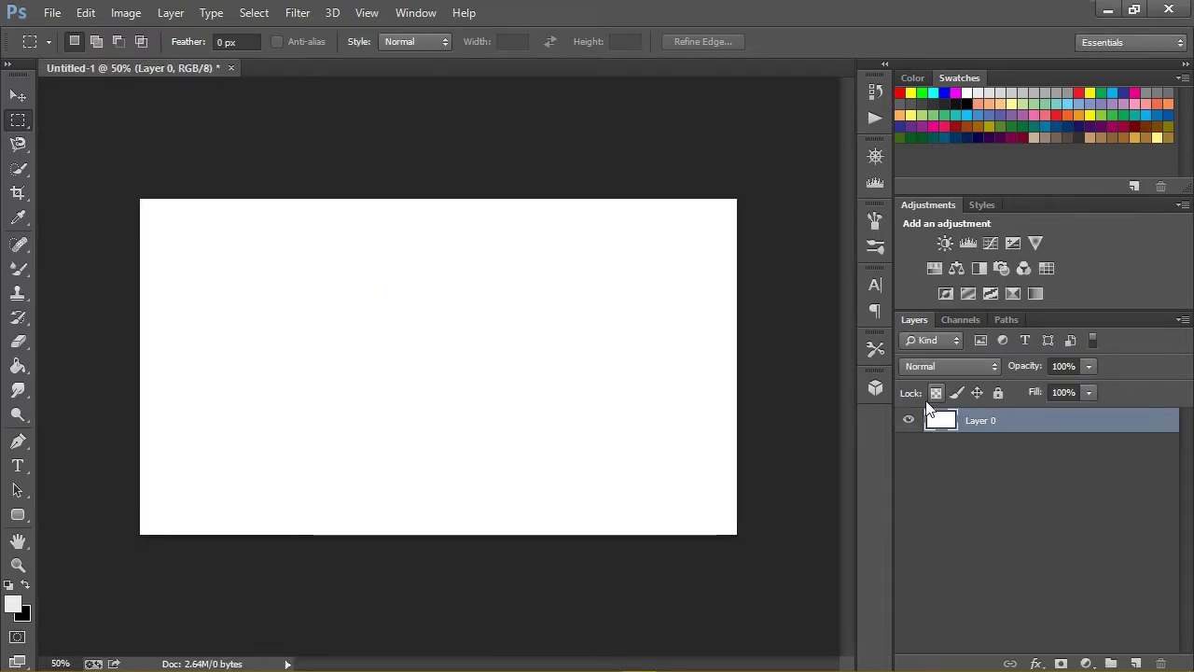
pyautogui.click(908, 419)
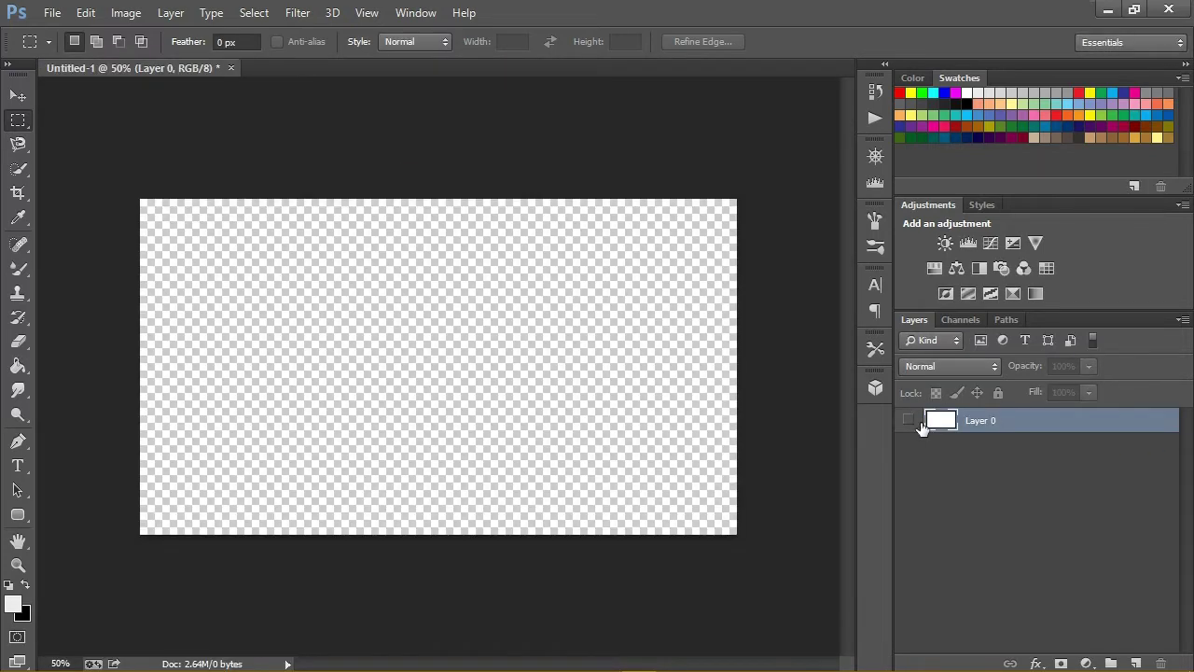
# - Set the foreground colour to dark blue #003556
pyautogui.click(13, 602)
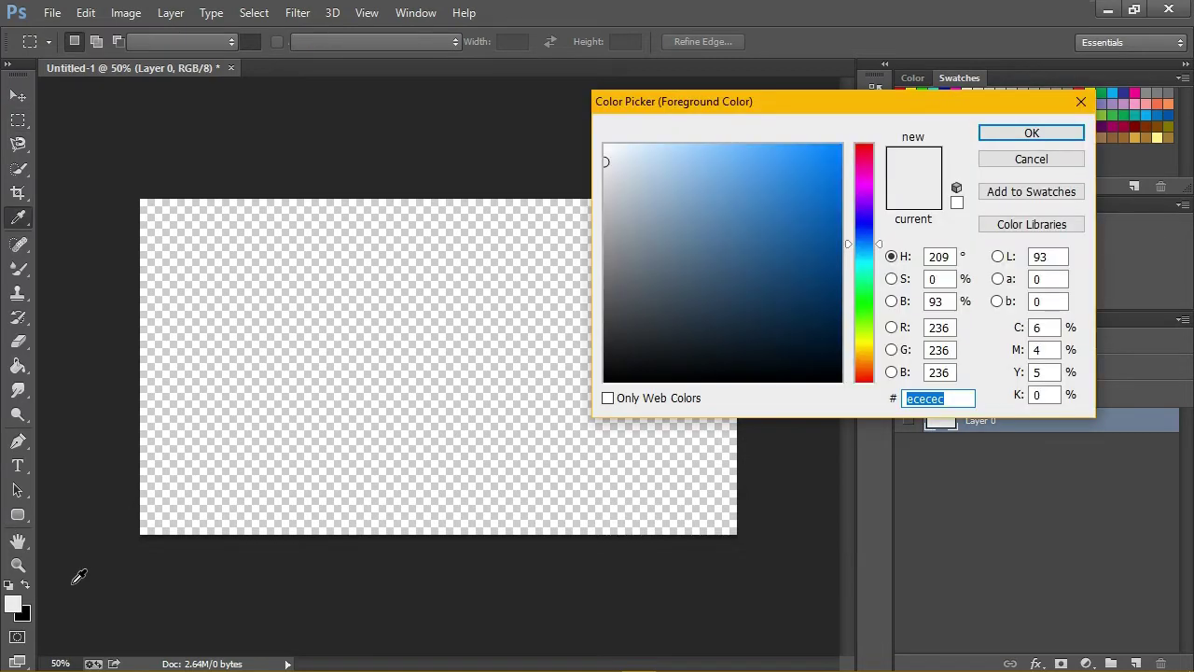
pyautogui.click(862, 236)
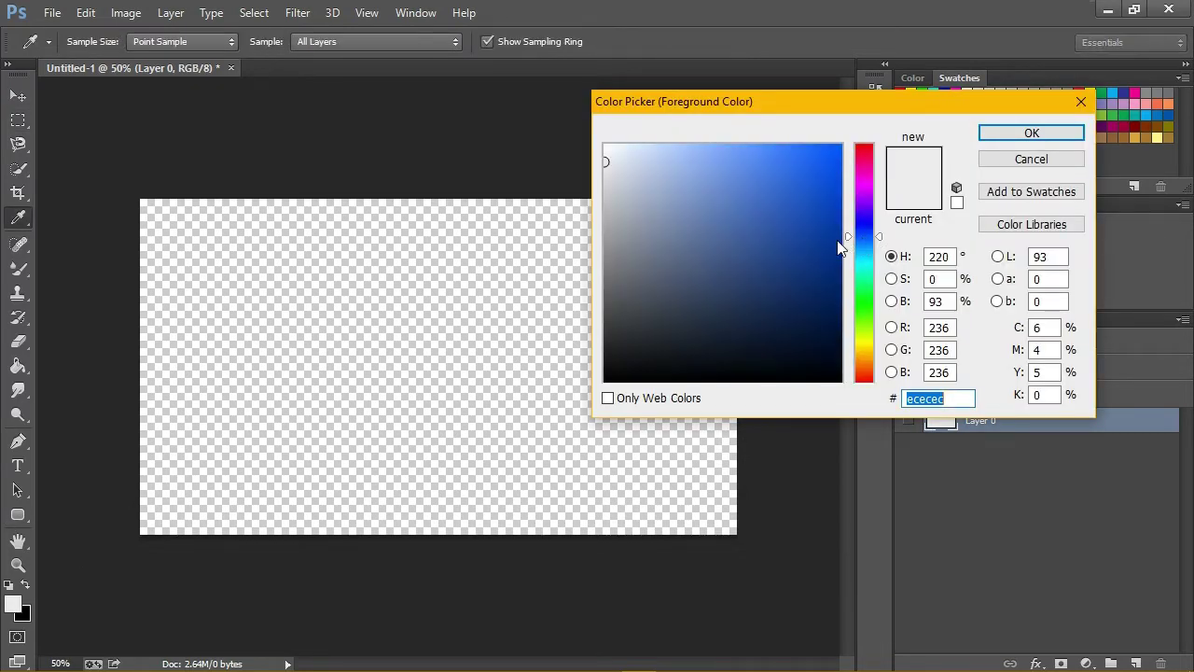
pyautogui.moveTo(863, 240); pyautogui.dragTo(860, 245)
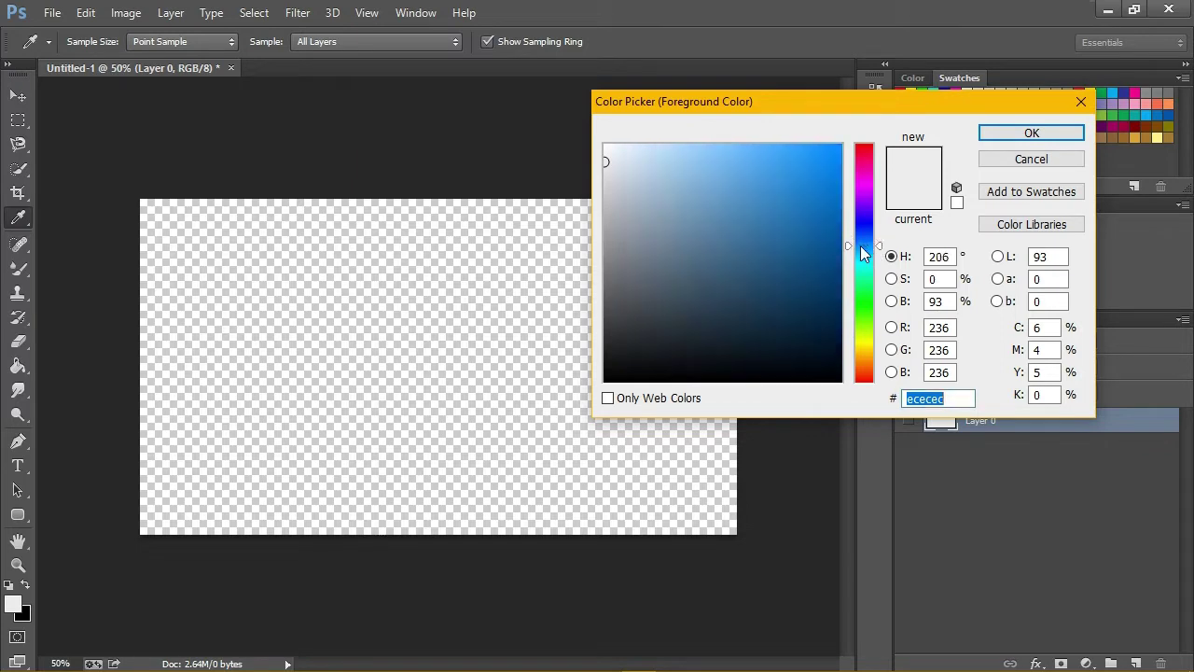
pyautogui.write('005606')
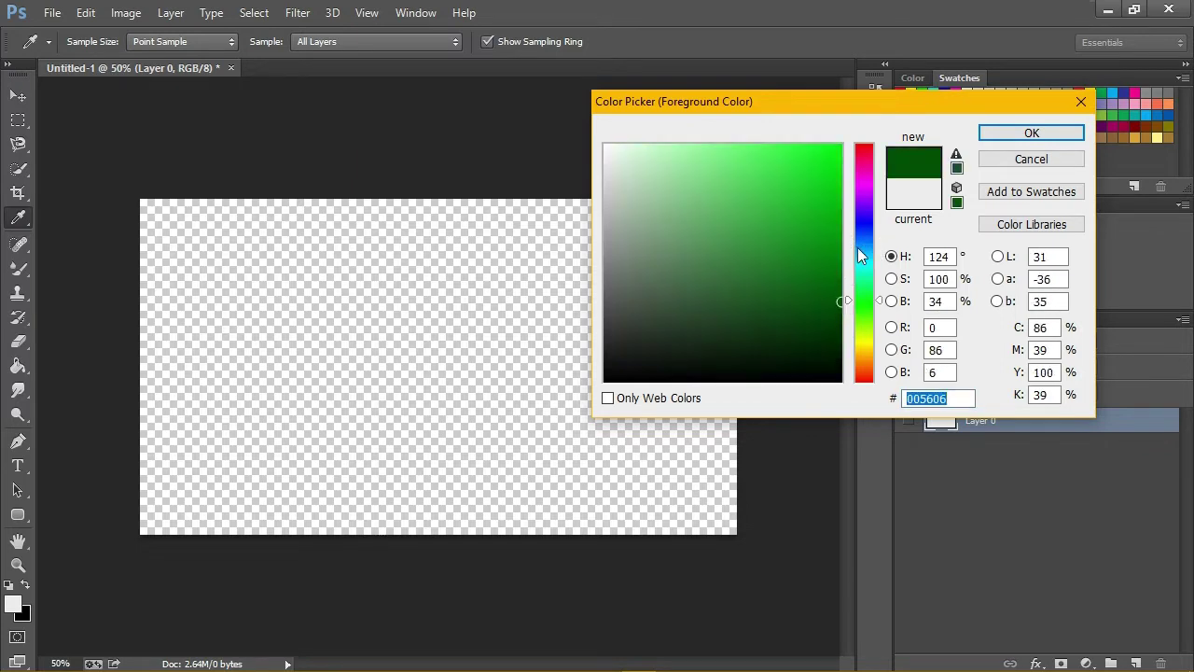
pyautogui.click(860, 247)
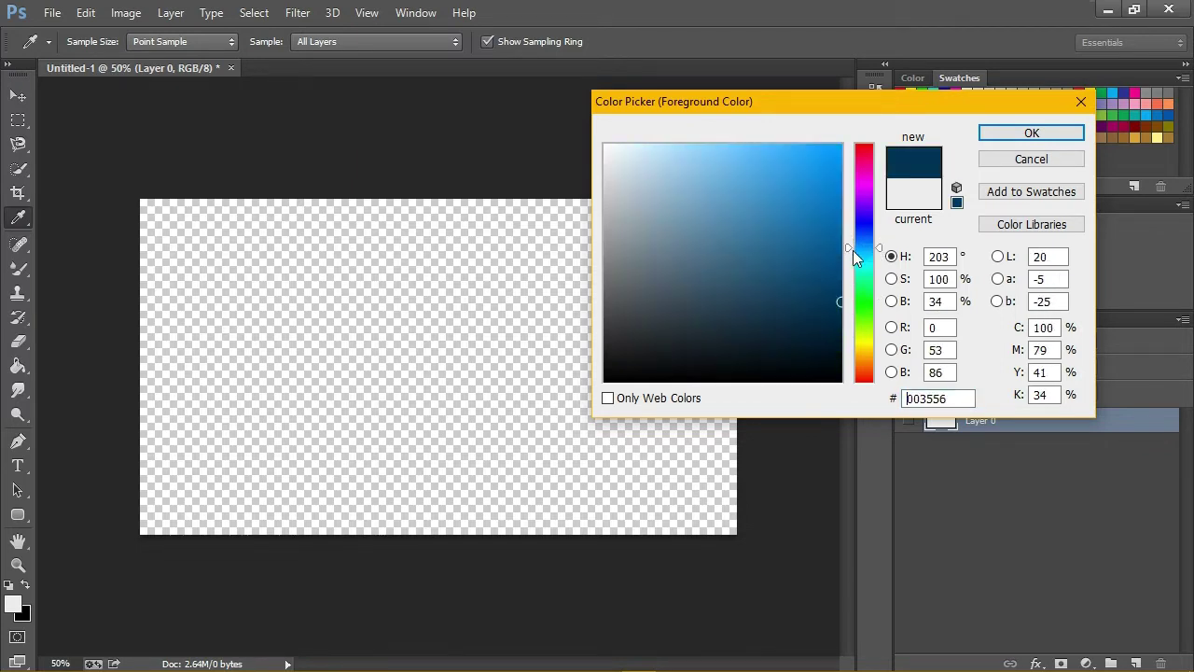
pyautogui.doubleClick(938, 398)
pyautogui.write('003556')
pyautogui.click(1030, 134)
# - Switch to the Rounded Rectangle tool with a 100 px corner radius
pyautogui.press('m')
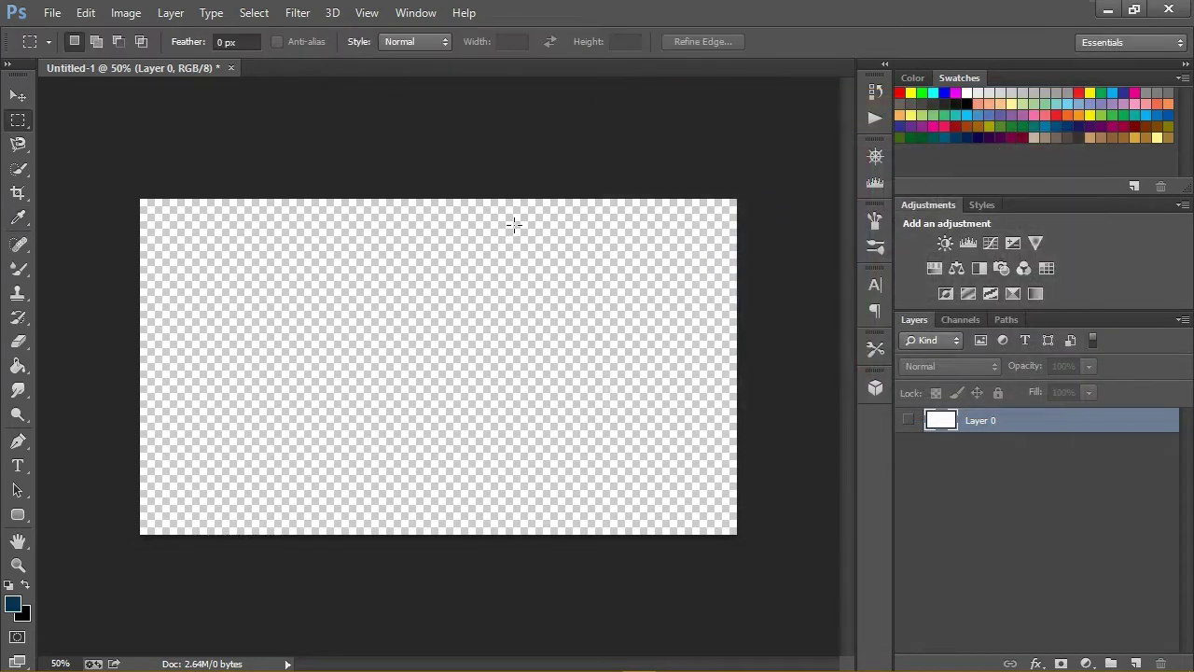
pyautogui.click(19, 513)
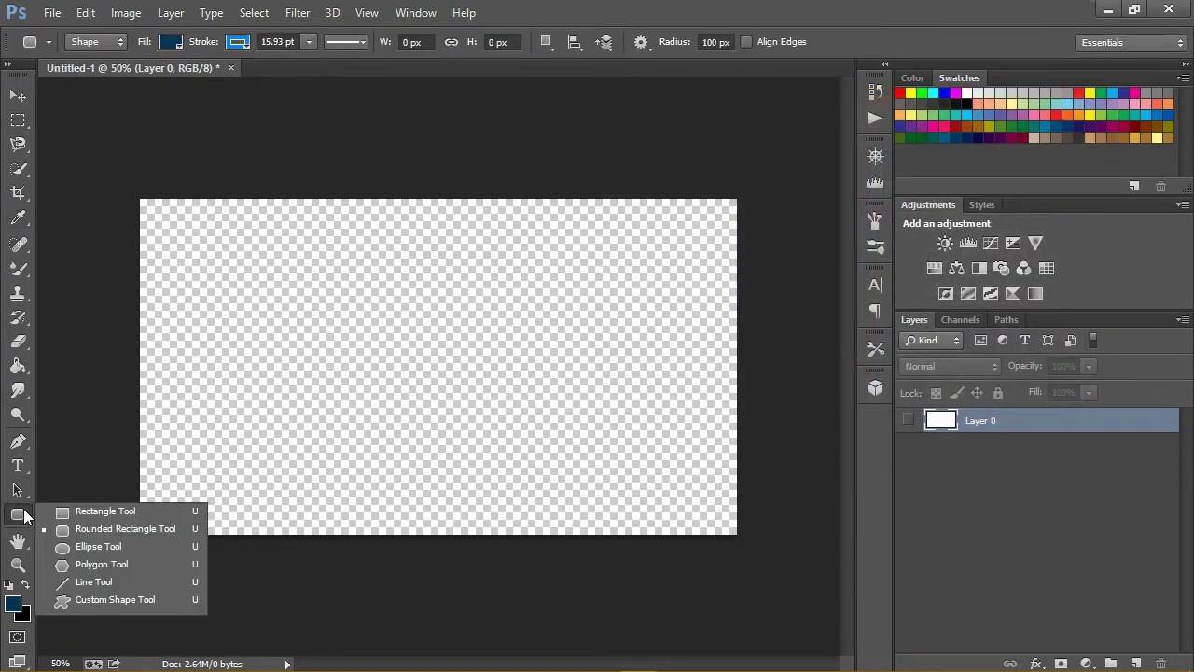
pyautogui.click(108, 529)
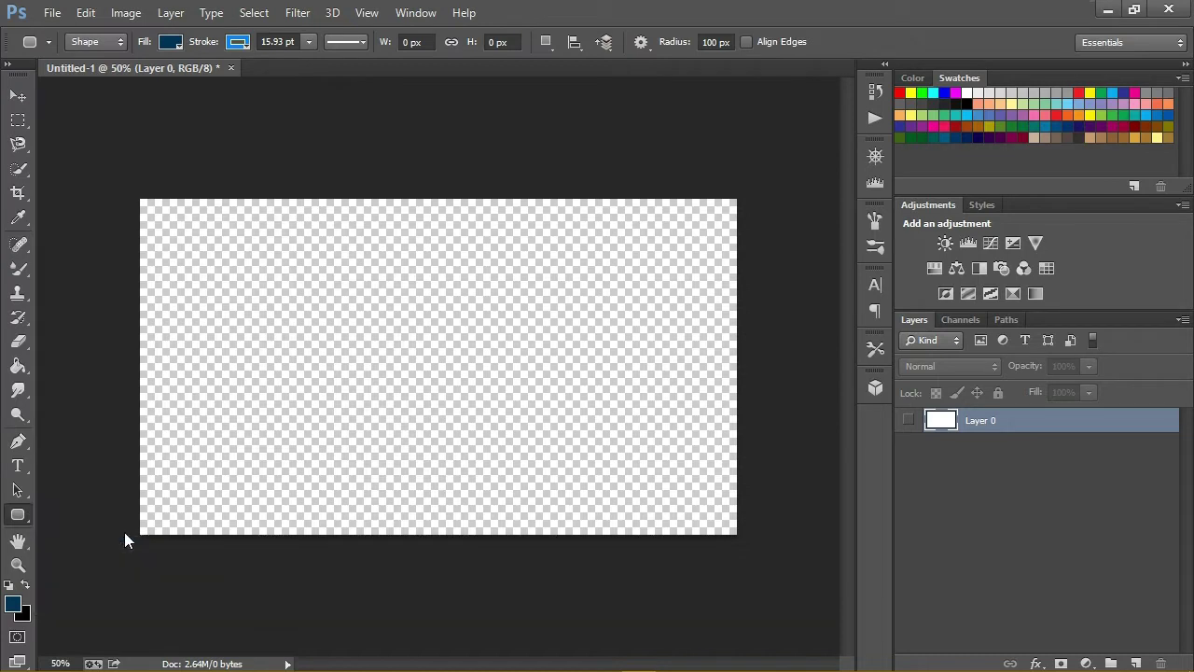
pyautogui.click(716, 42)
pyautogui.write('1')
pyautogui.press('Return')
# - Set the shape stroke to dark navy and cancel the Create Rounded Rectangle dialog
pyautogui.click(170, 43)
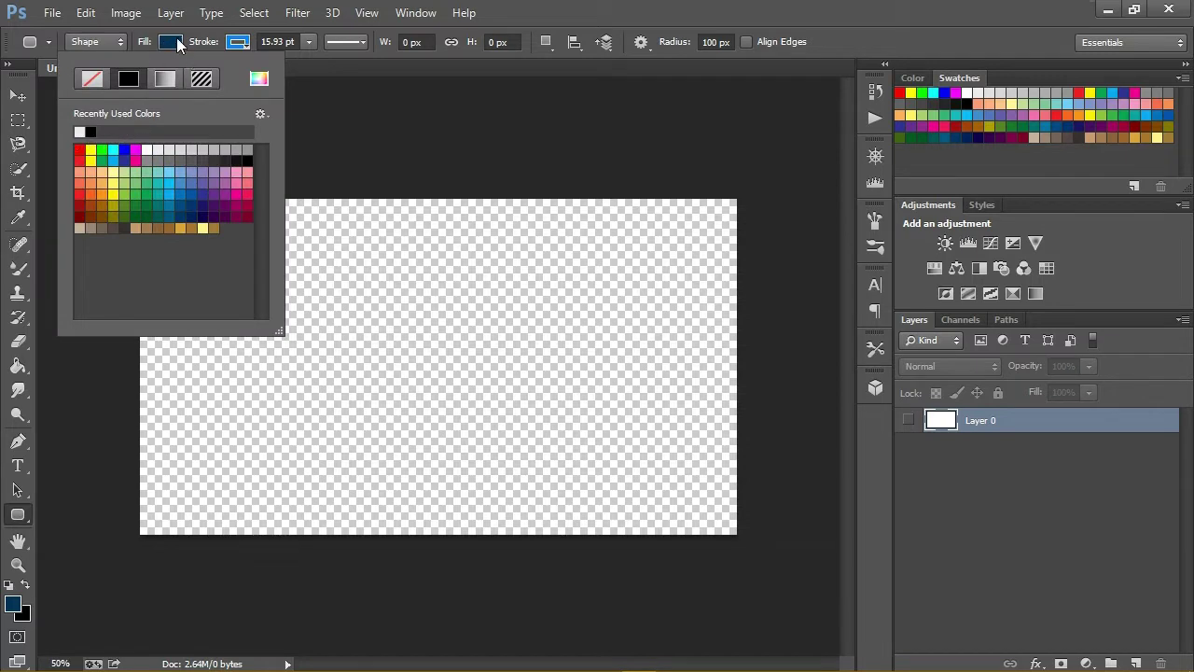
pyautogui.click(177, 41)
pyautogui.click(233, 43)
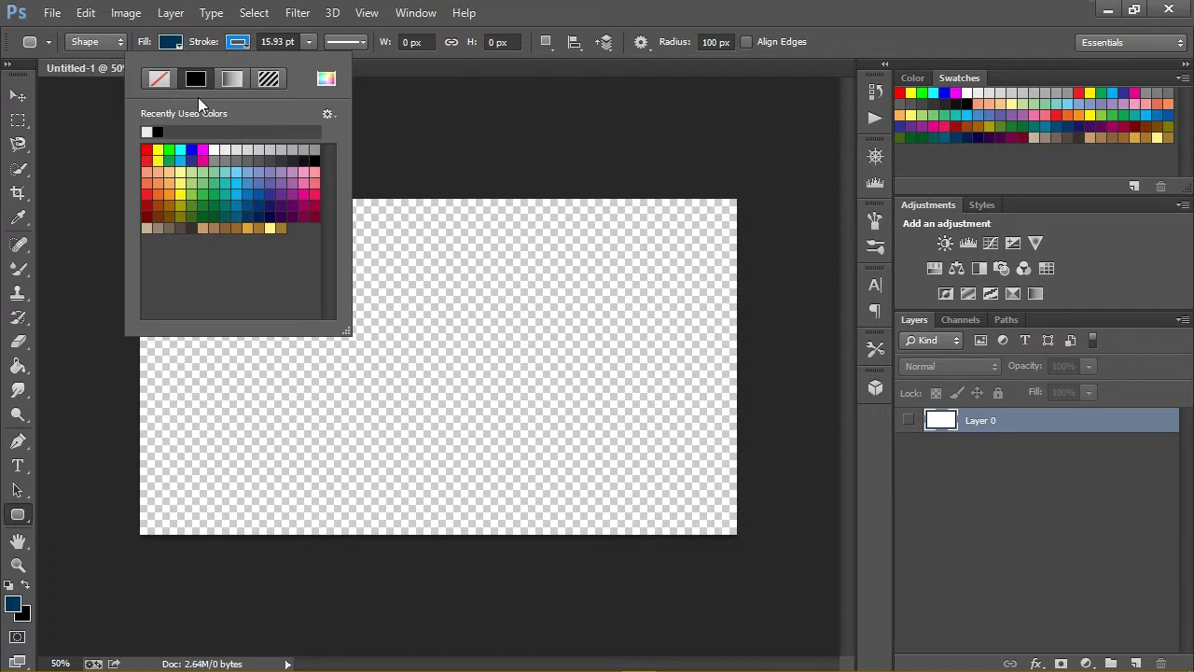
pyautogui.click(175, 41)
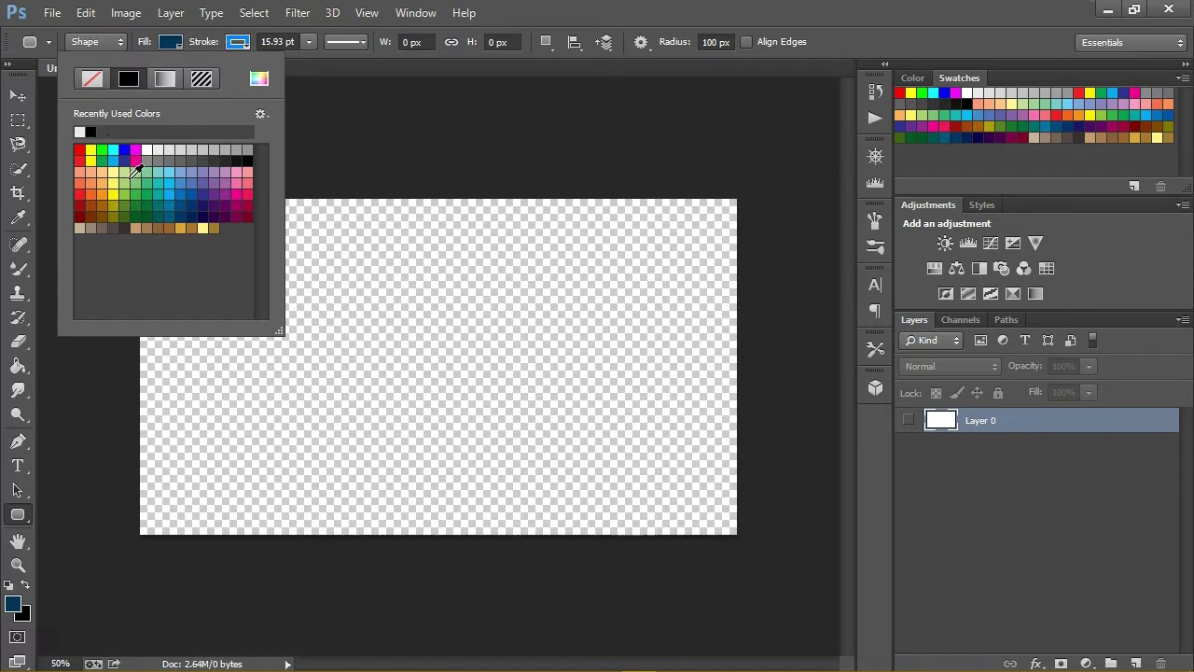
pyautogui.click(244, 41)
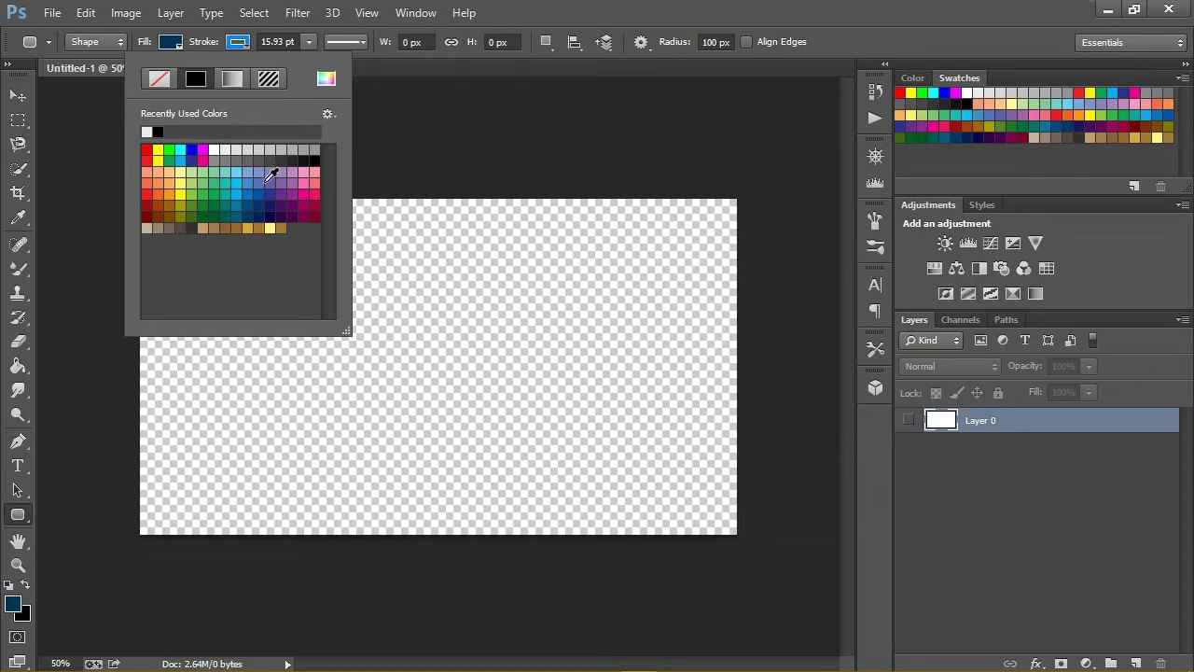
pyautogui.click(250, 222)
pyautogui.click(440, 87)
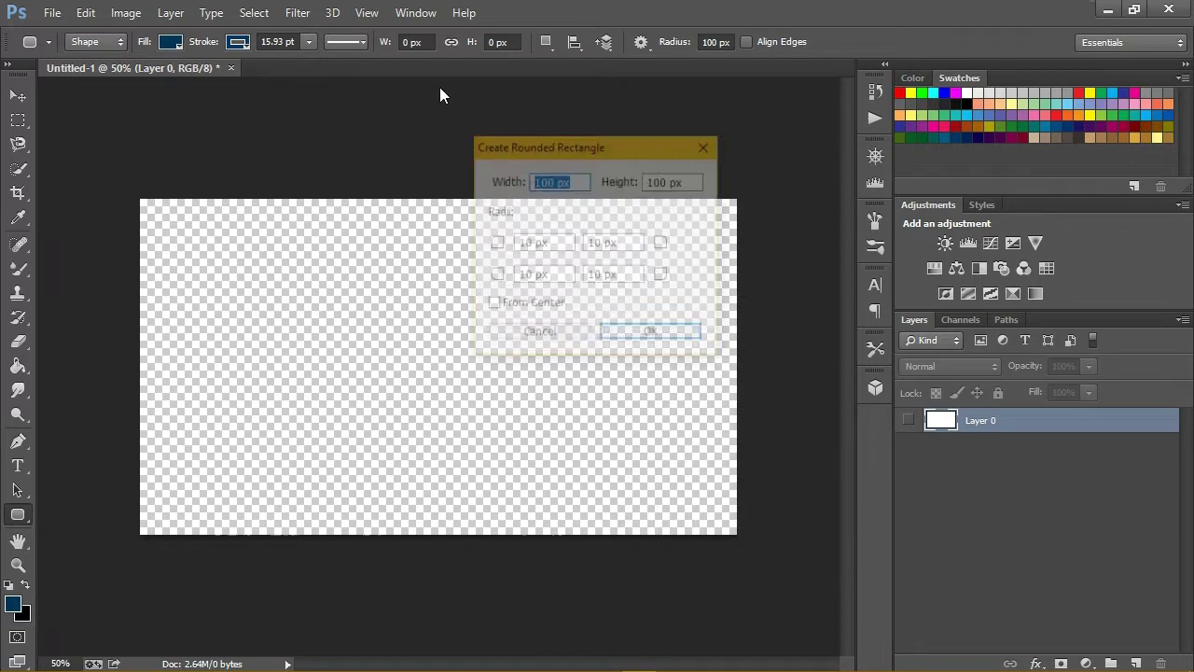
pyautogui.click(707, 146)
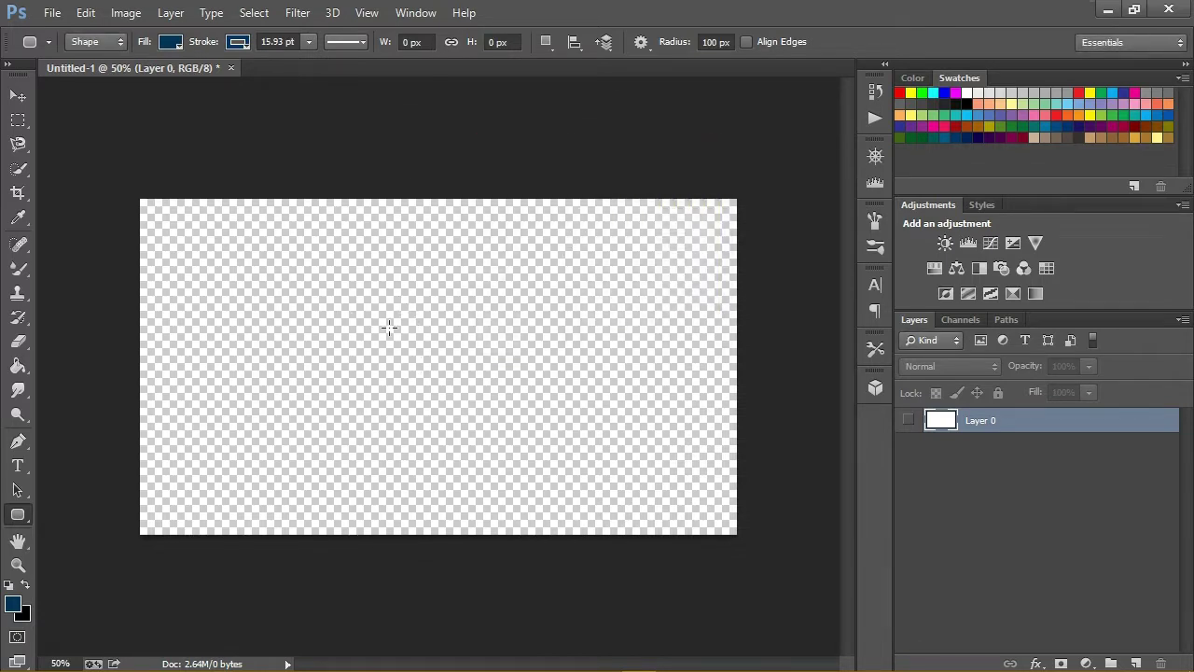
# - Draw a 460 × 460 px navy rounded square near the centre, checking its fill and stroke
pyautogui.moveTo(363, 299); pyautogui.dragTo(651, 499)
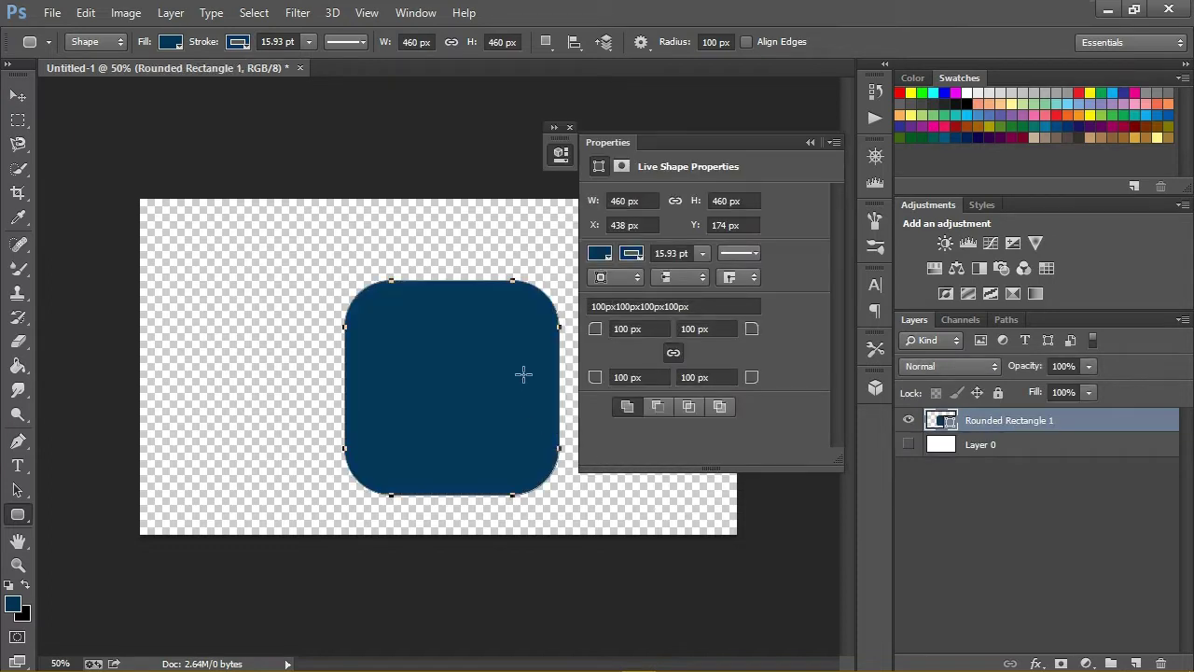
pyautogui.click(629, 254)
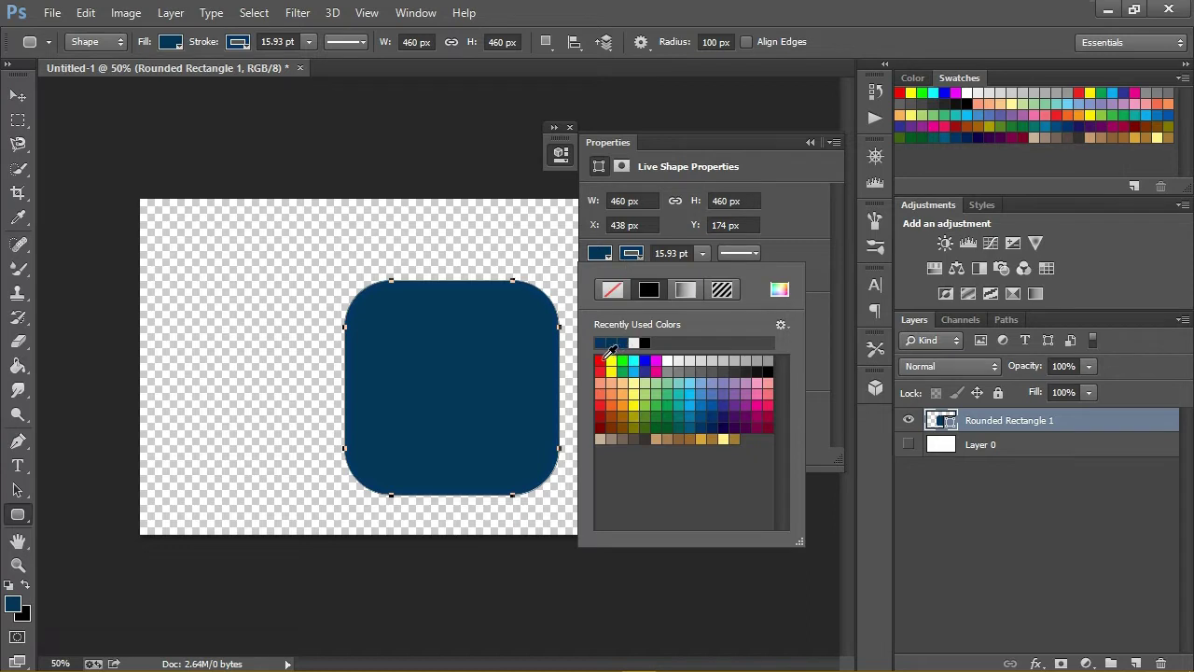
pyautogui.click(599, 254)
pyautogui.click(800, 179)
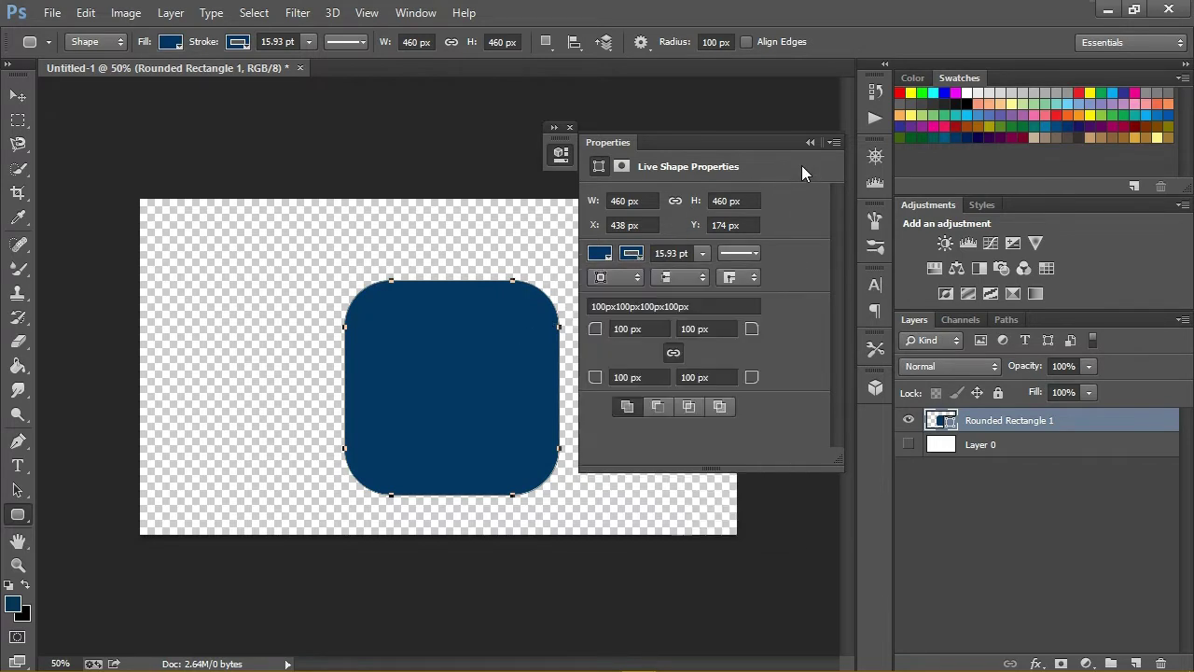
pyautogui.click(810, 142)
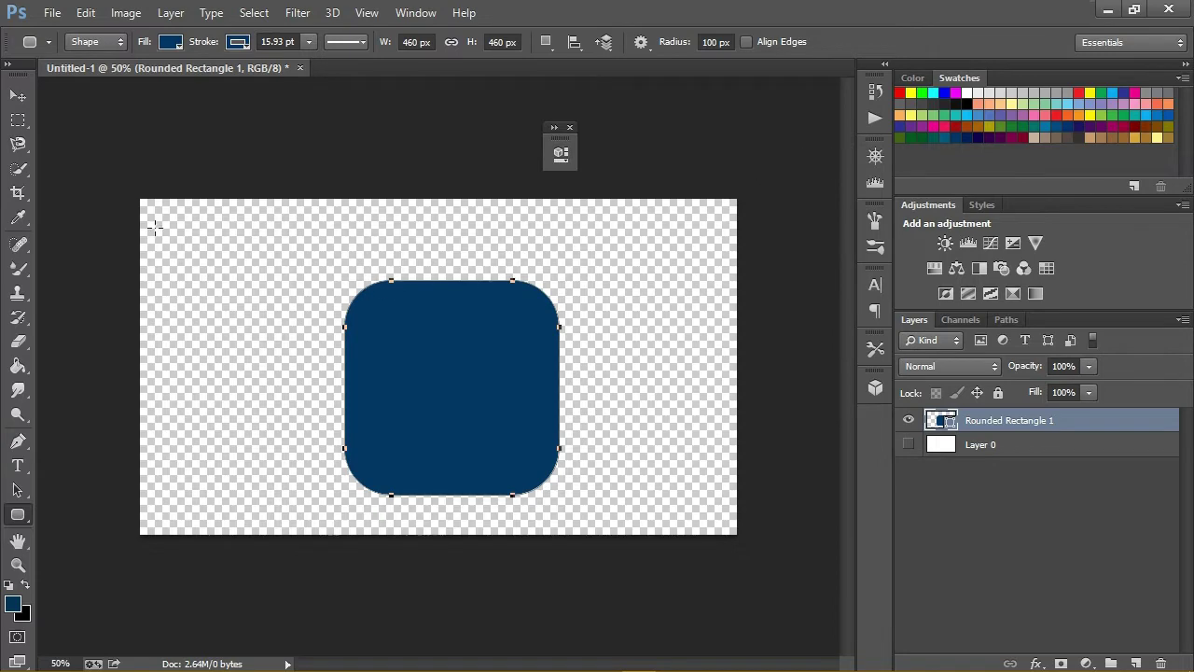
# - Nudge the navy square up-left and set the foreground colour to #0084d7
pyautogui.click(18, 95)
pyautogui.moveTo(472, 417); pyautogui.dragTo(463, 398)
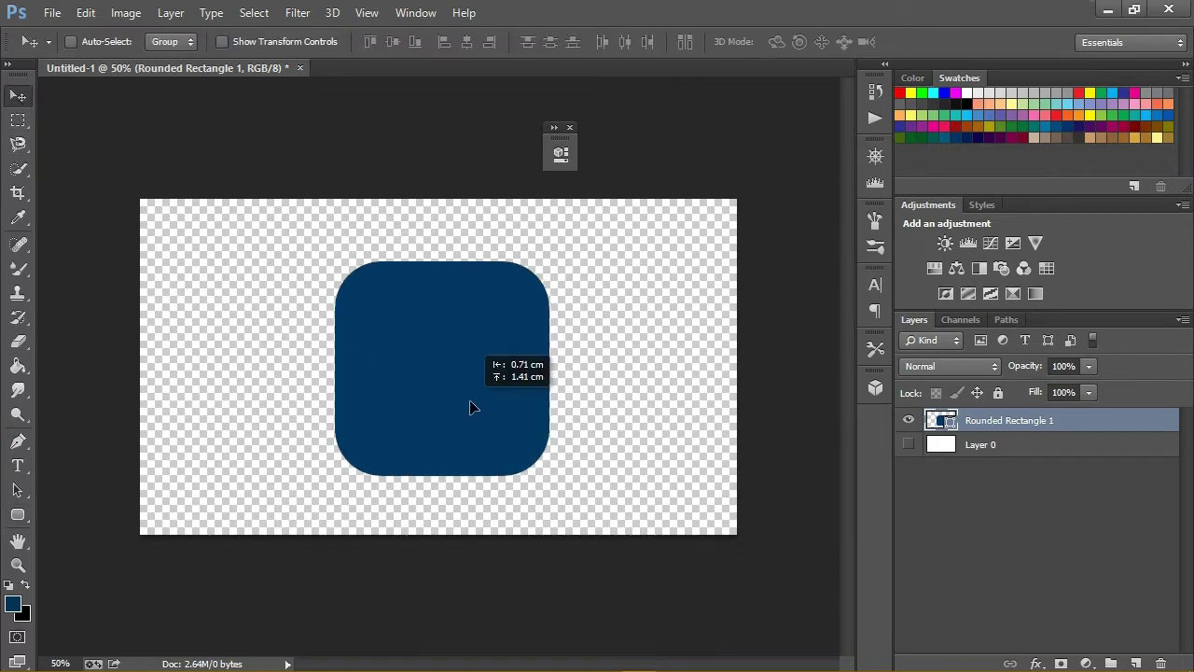
pyautogui.click(13, 604)
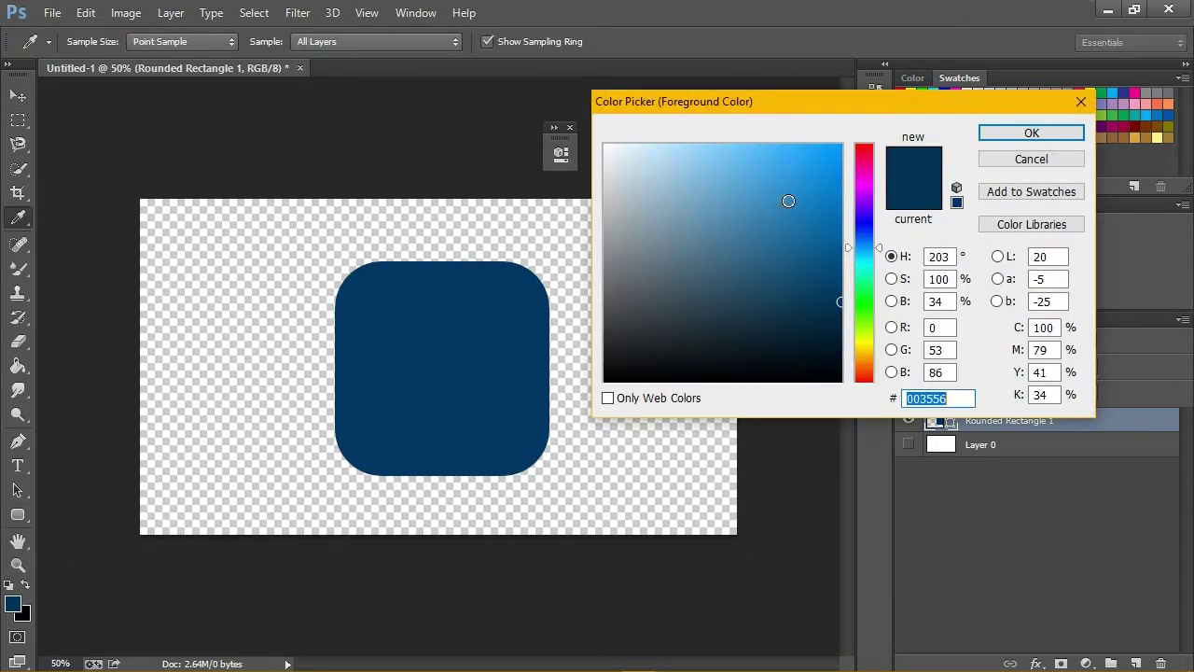
pyautogui.write('0084d7')
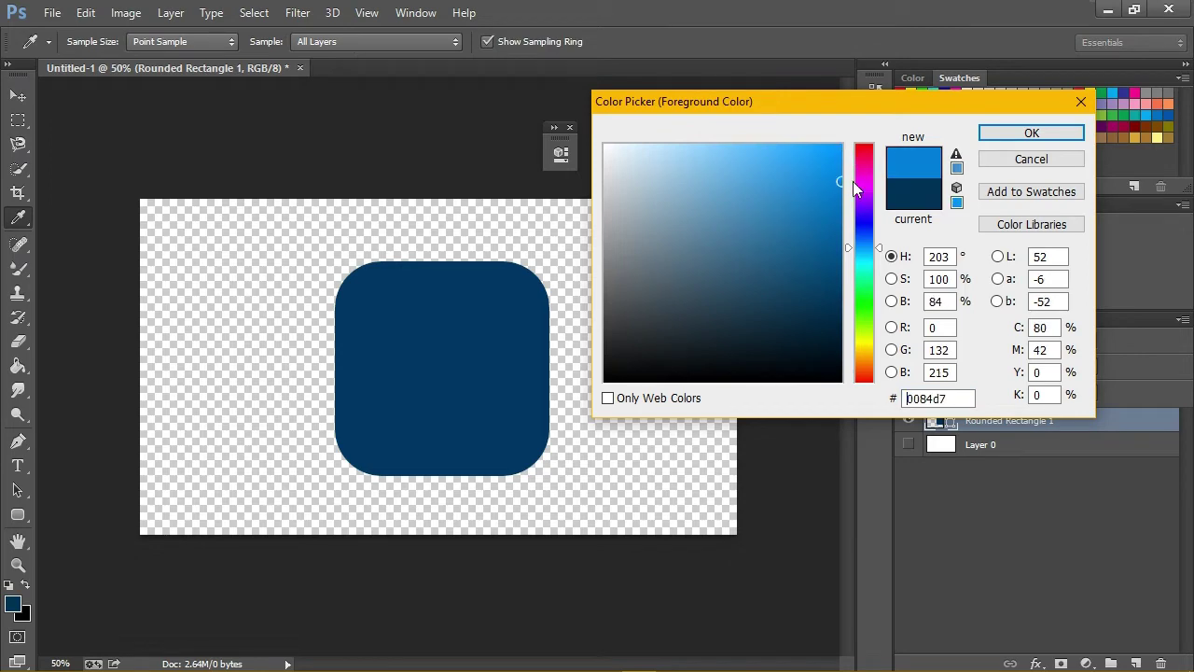
pyautogui.click(1031, 133)
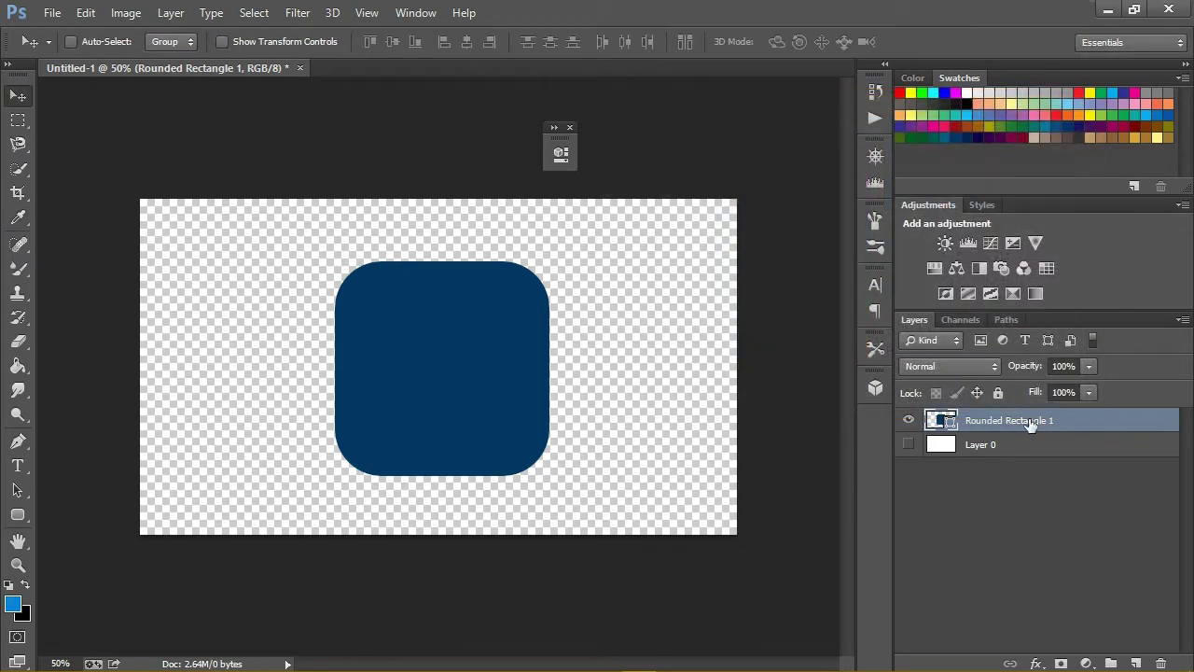
# - Select Layer 0 and set the Rounded Rectangle tool's fill to bright blue
pyautogui.click(1037, 451)
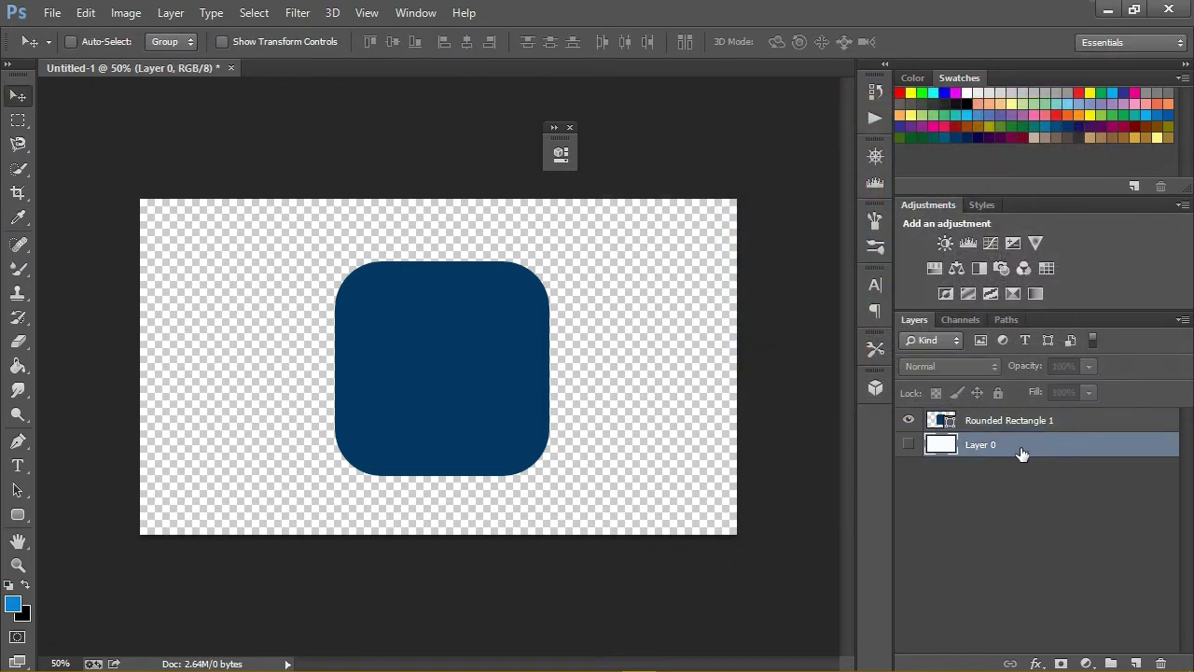
pyautogui.click(20, 518)
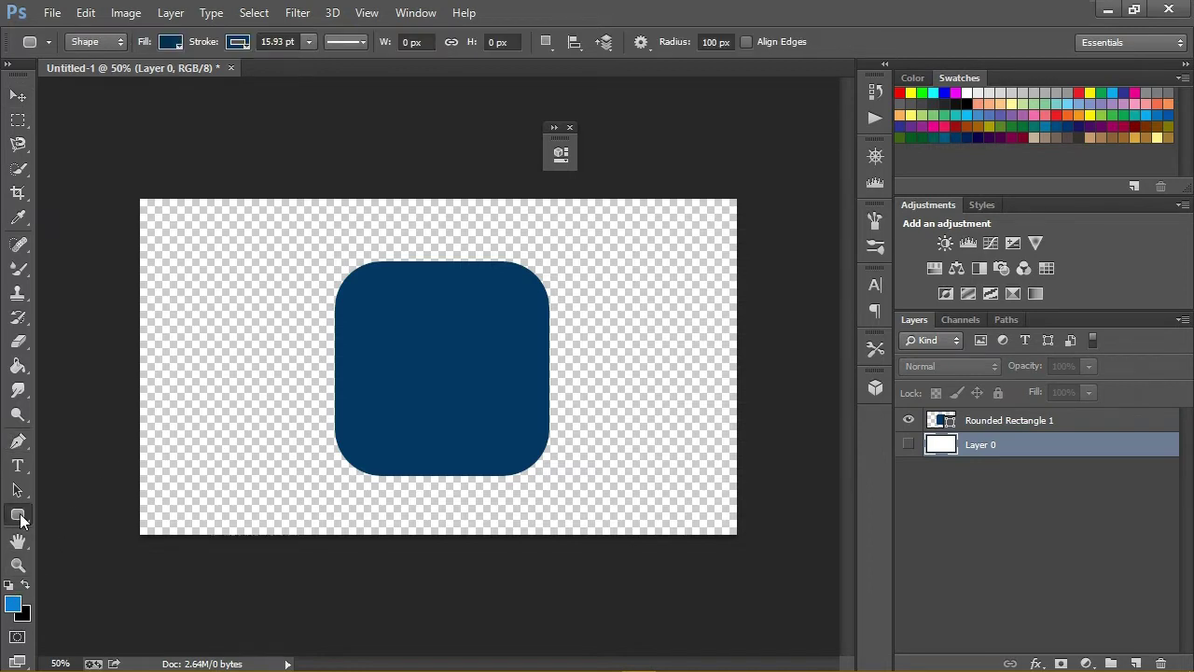
pyautogui.click(170, 44)
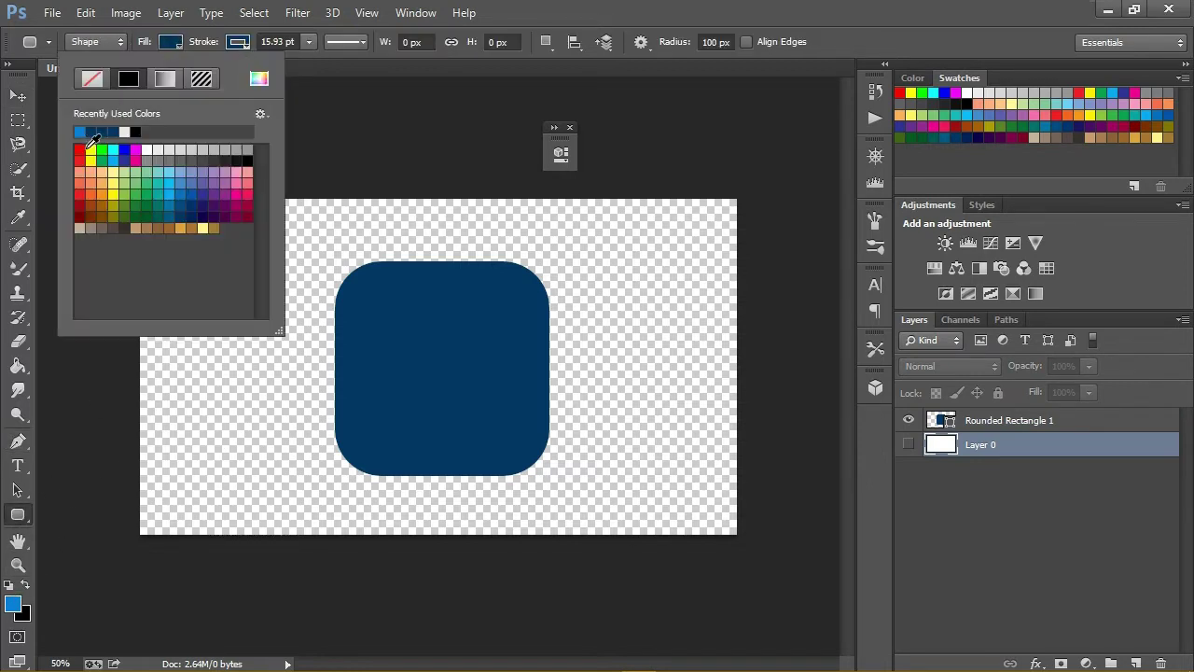
pyautogui.click(81, 133)
pyautogui.click(235, 43)
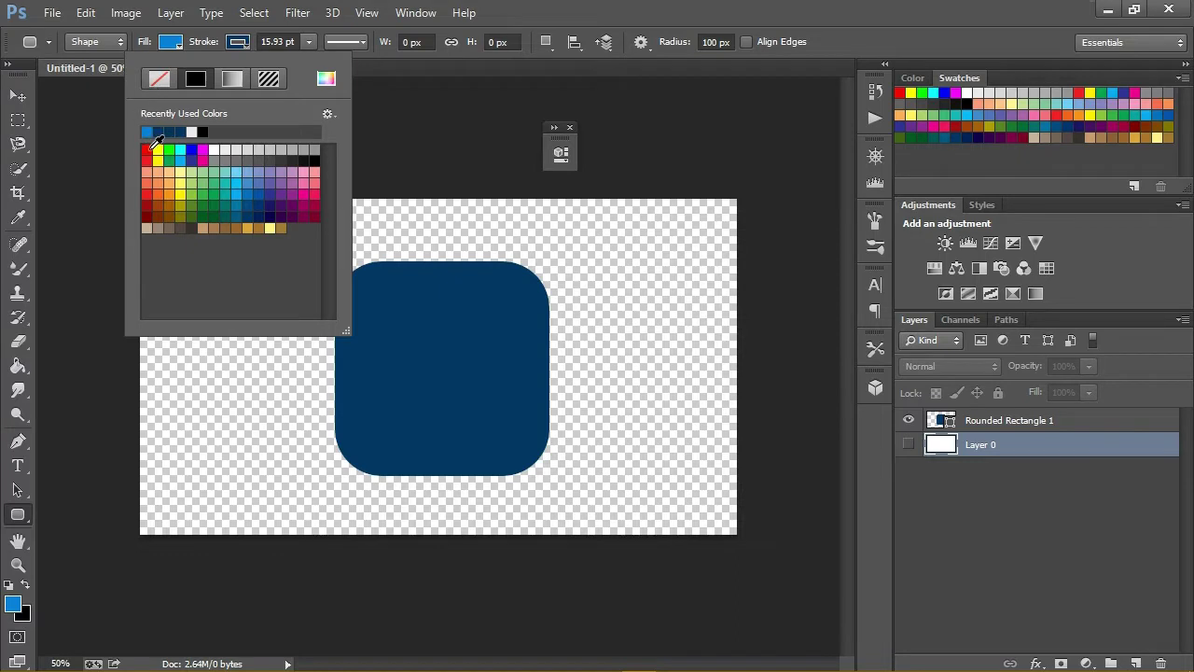
pyautogui.click(597, 7)
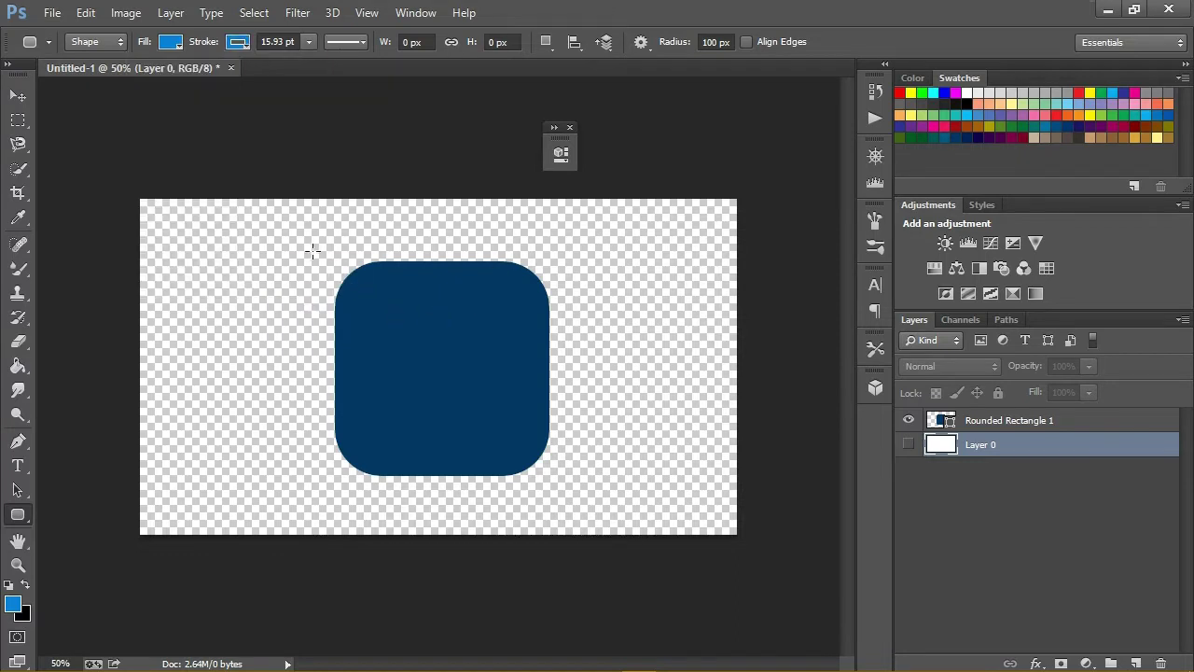
# - Draw a 570 × 570 px bright blue rounded square centred behind the navy one
pyautogui.moveTo(311, 245)
pyautogui.mouseDown()
pyautogui.moveTo(663, 515)
pyautogui.moveTo(650, 508)
pyautogui.mouseUp()
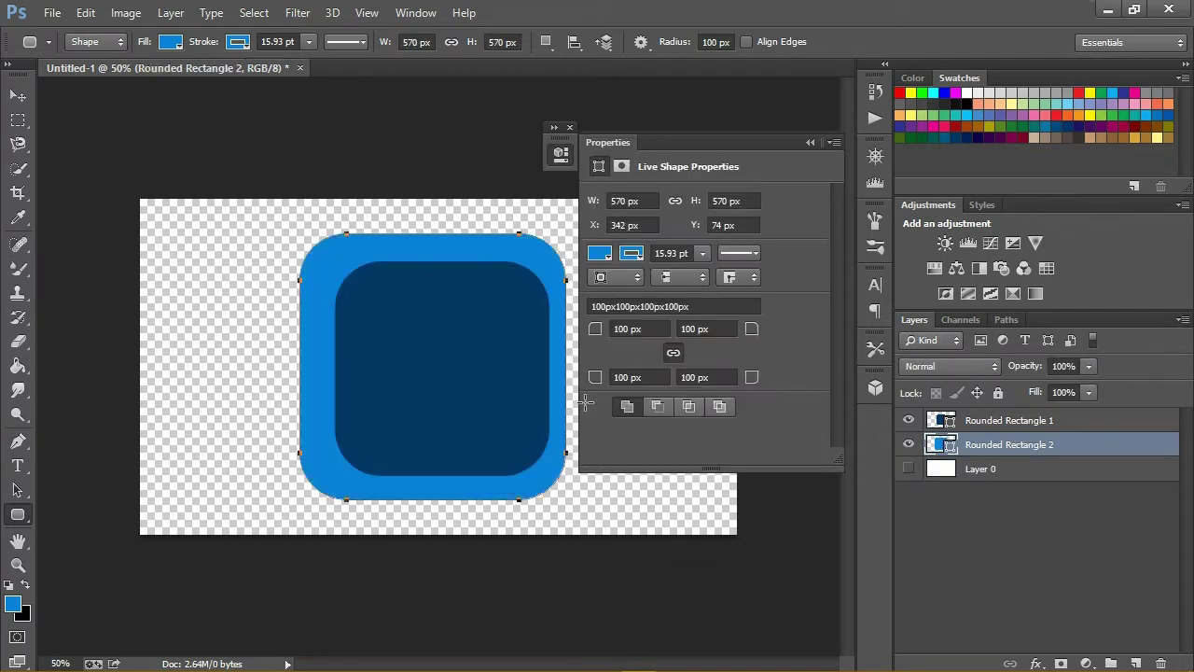
pyautogui.click(808, 142)
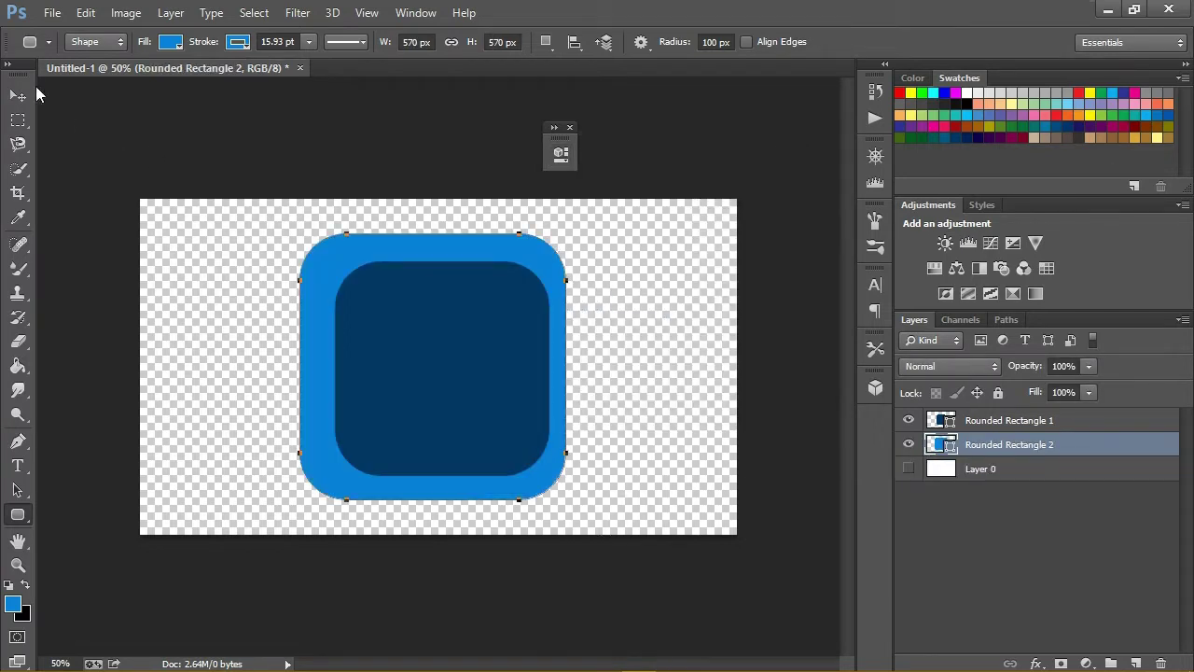
pyautogui.click(18, 95)
pyautogui.moveTo(445, 399); pyautogui.dragTo(456, 402)
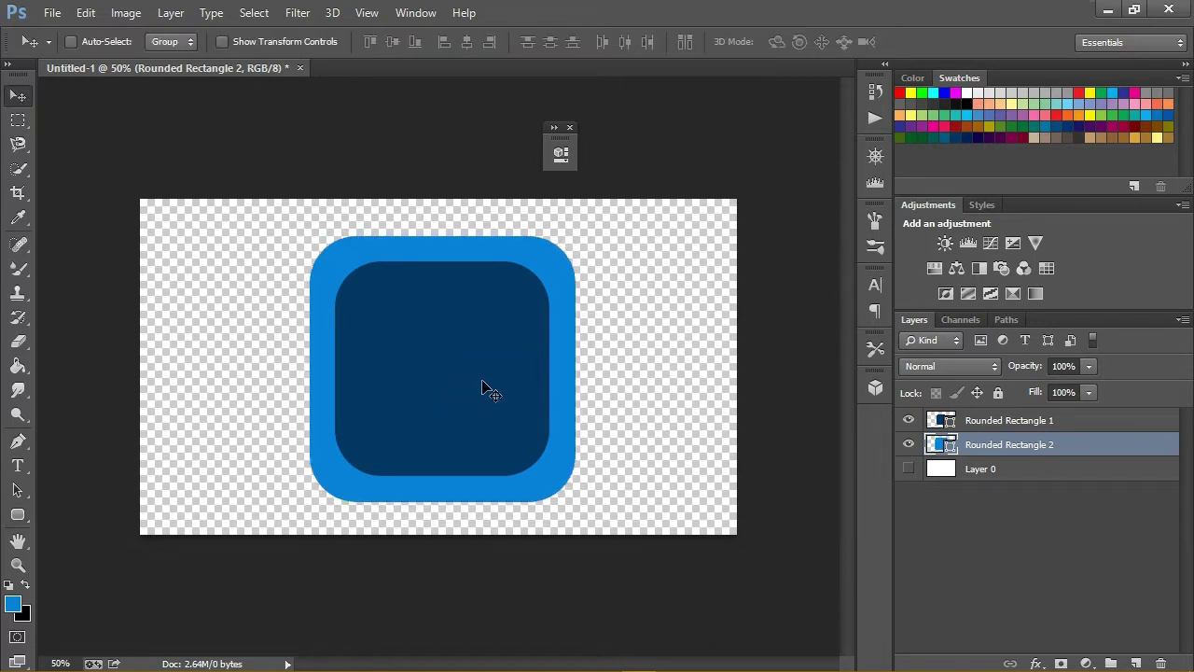
pyautogui.press('Up')
pyautogui.press('Up')
pyautogui.press('Up')
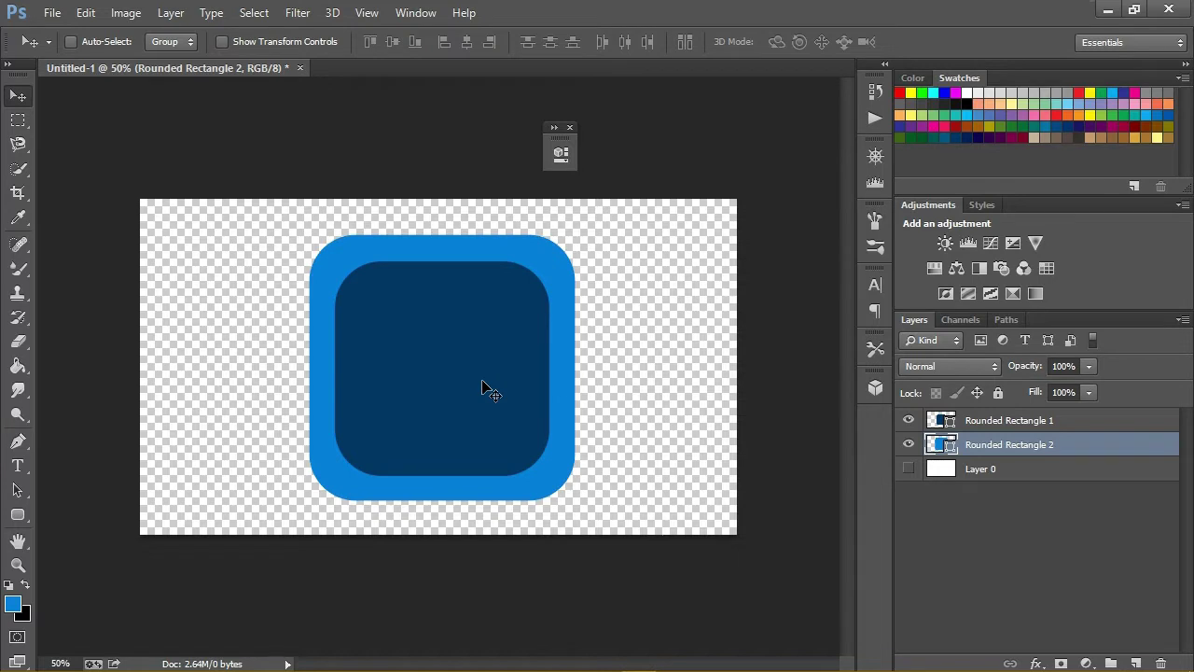
pyautogui.press('Down')
pyautogui.press('Down')
pyautogui.press('Down')
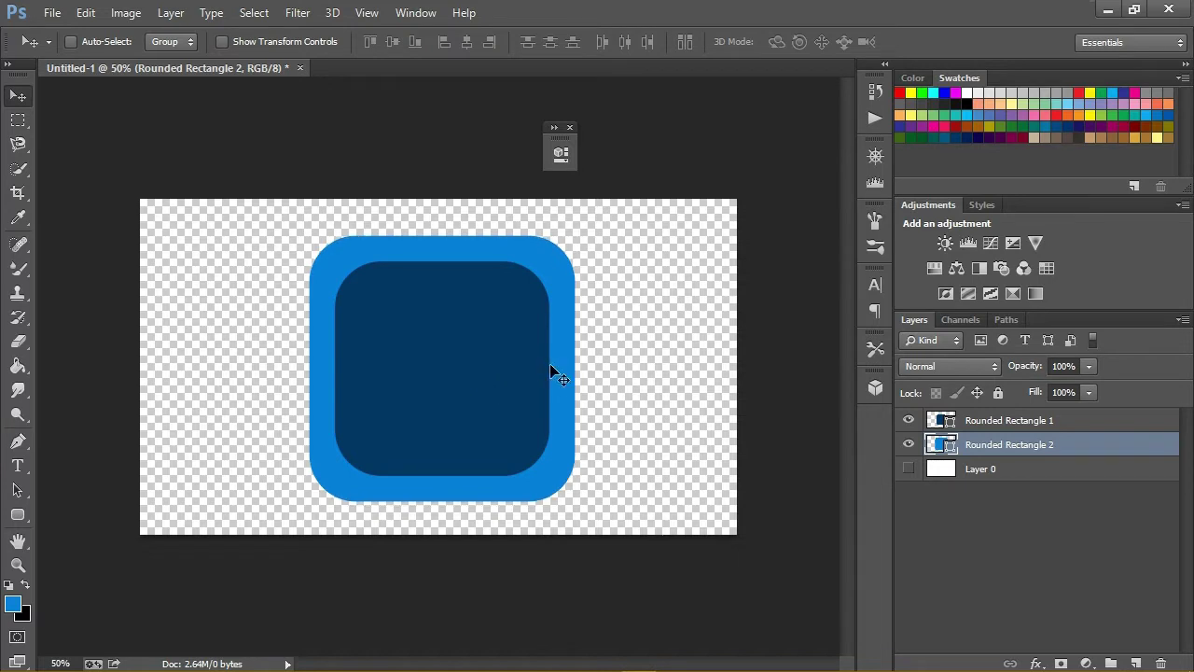
pyautogui.keyDown('shift'); pyautogui.click(1009, 420); pyautogui.keyUp('shift')
pyautogui.moveTo(539, 369); pyautogui.dragTo(547, 364)
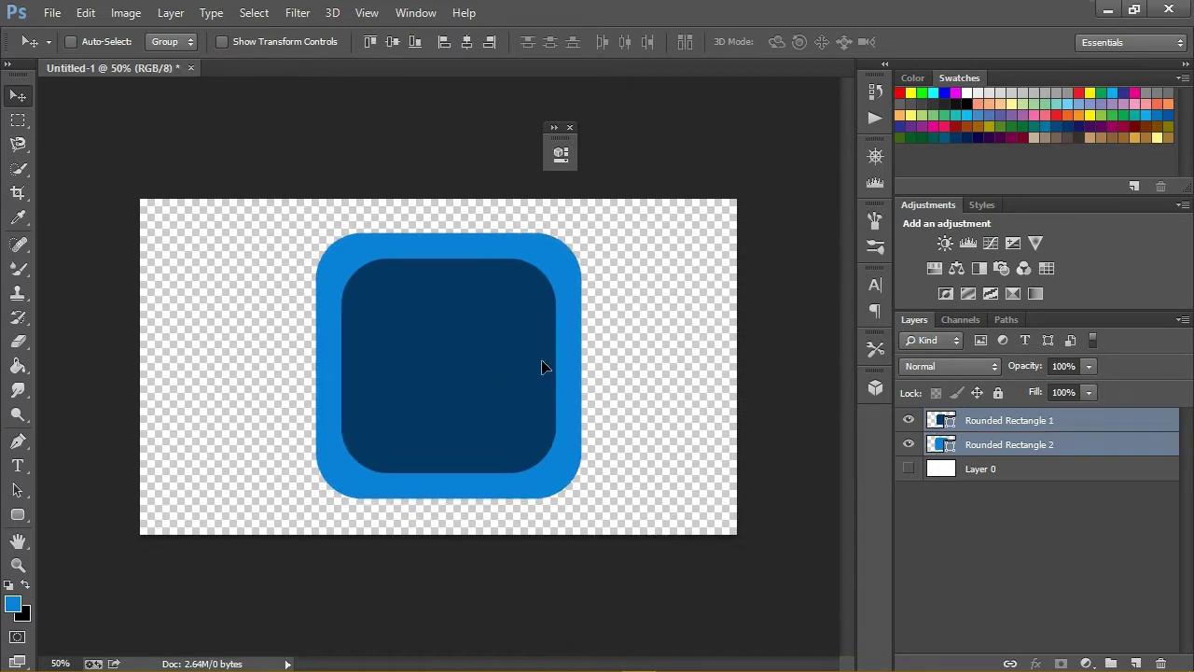
# - Set the foreground colour to light grey and select Rounded Rectangle 1
pyautogui.click(13, 604)
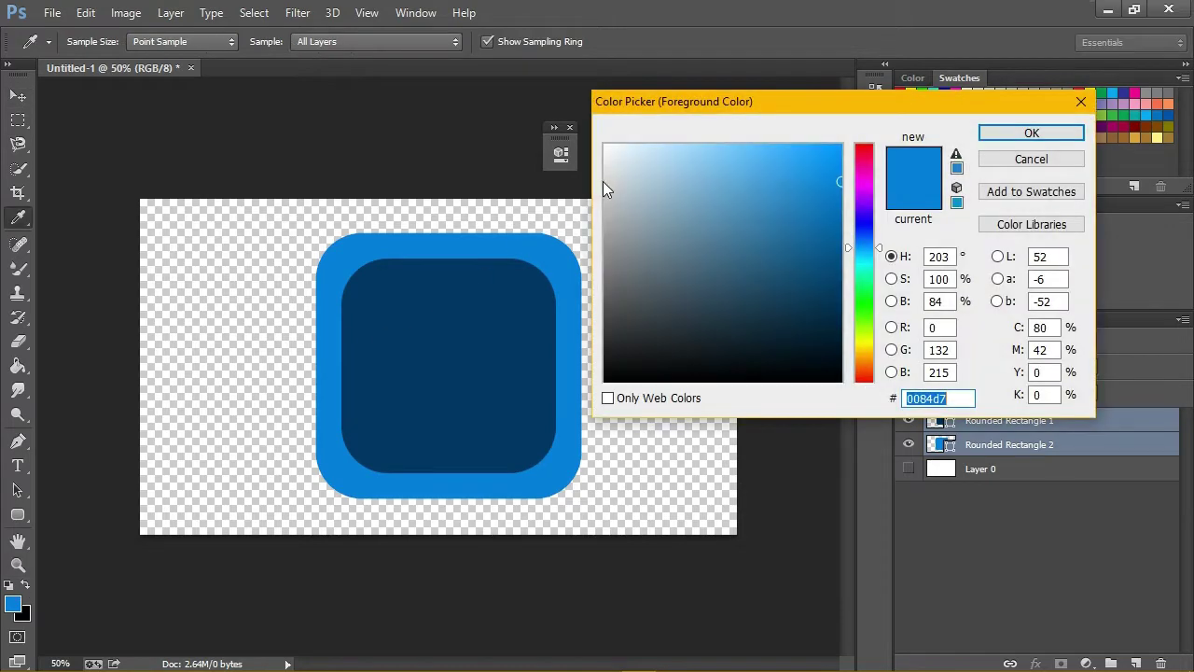
pyautogui.click(604, 172)
pyautogui.click(1022, 132)
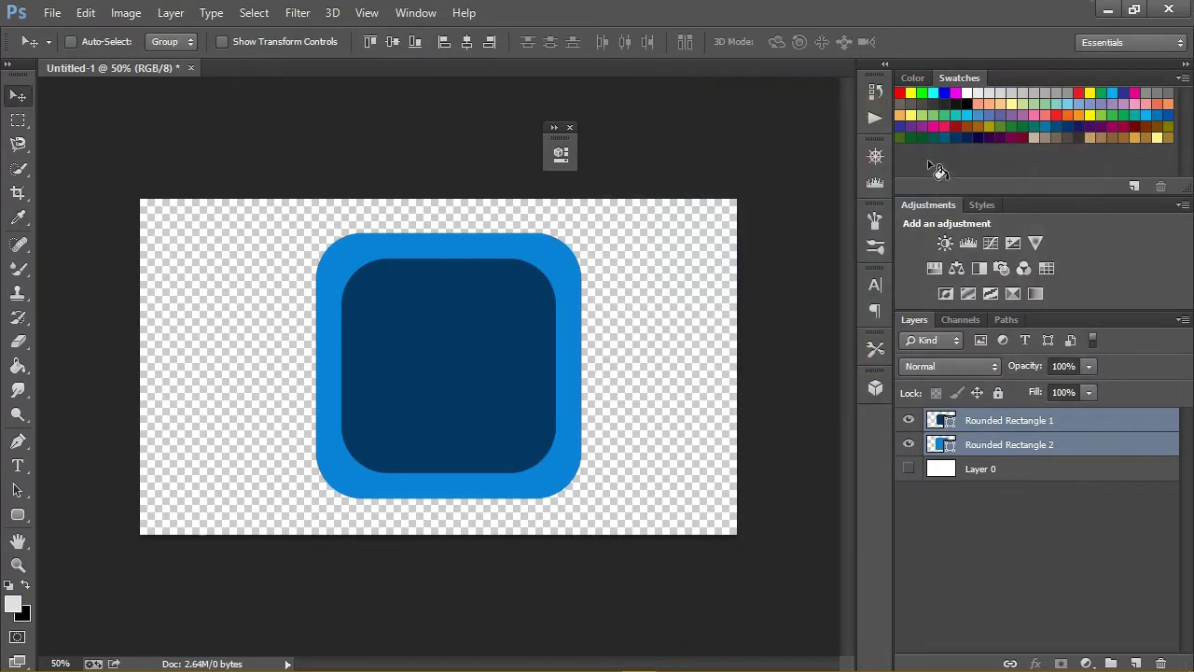
pyautogui.click(1061, 420)
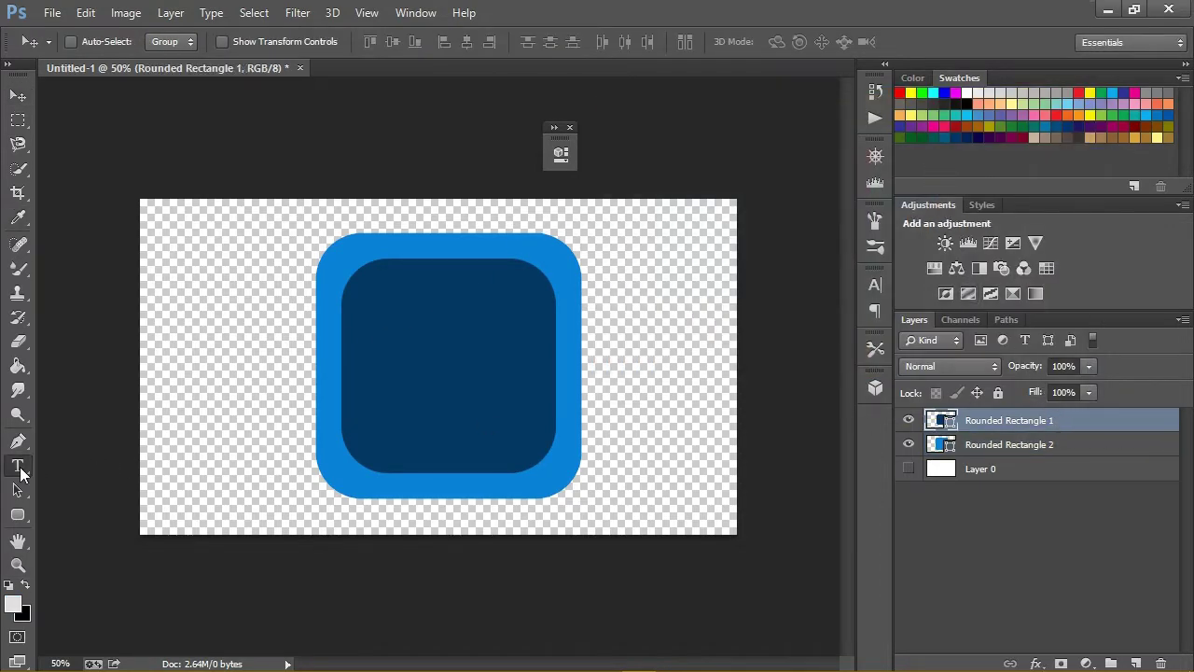
# - Start a light grey Gilroy-Heavy type layer near the top-left and type 'Ps'
pyautogui.press('t')
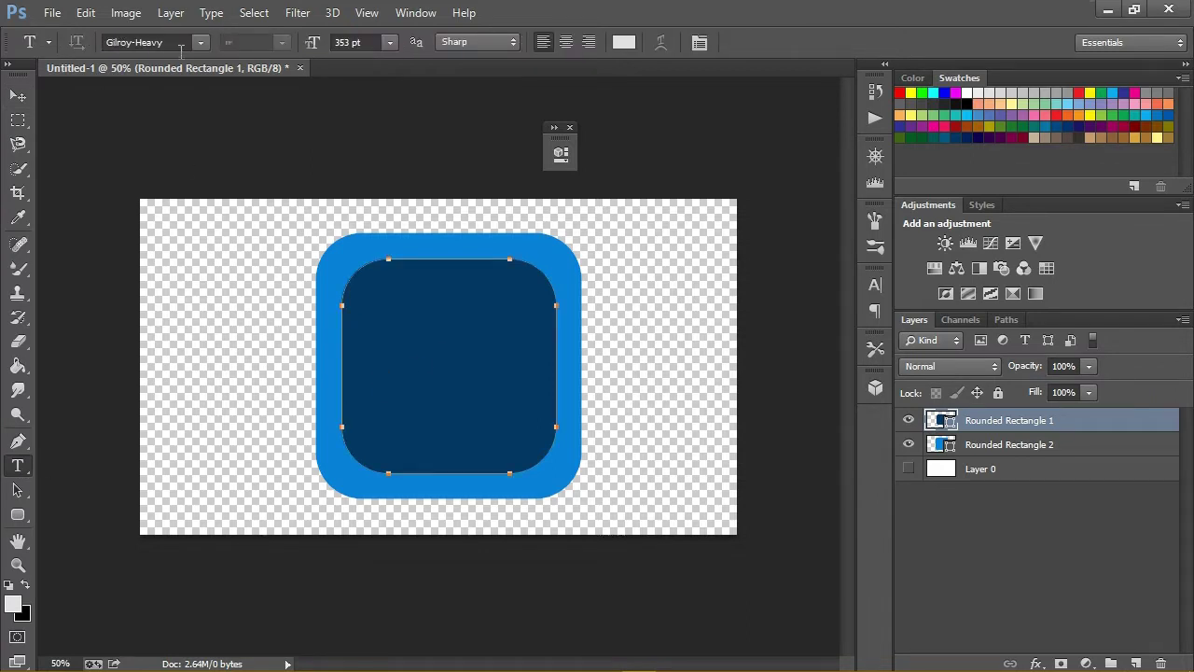
pyautogui.click(173, 336)
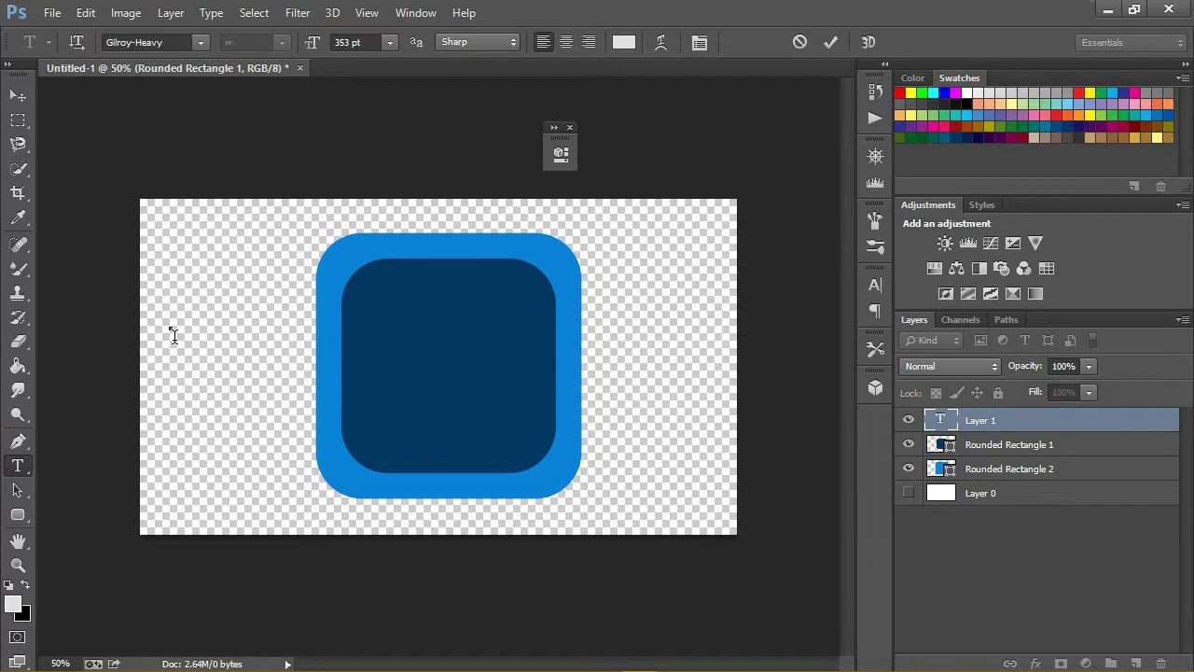
pyautogui.write('P')
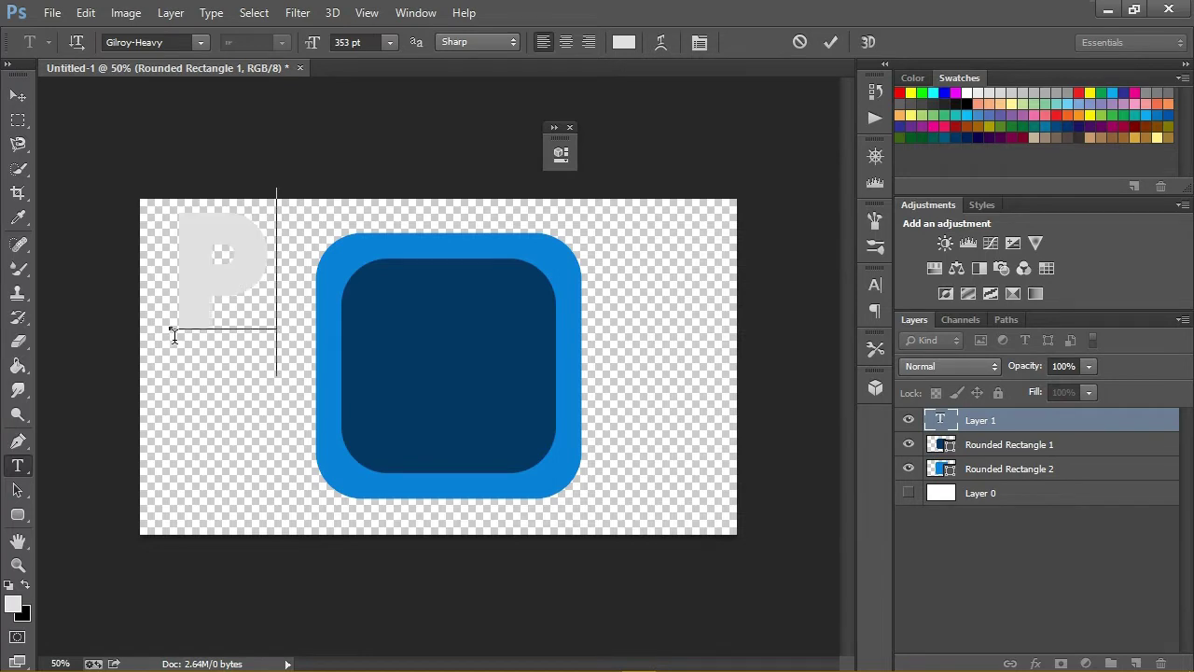
pyautogui.write('s')
# - Move the Ps text onto the navy square, keeping letter tracking at 50
pyautogui.click(18, 95)
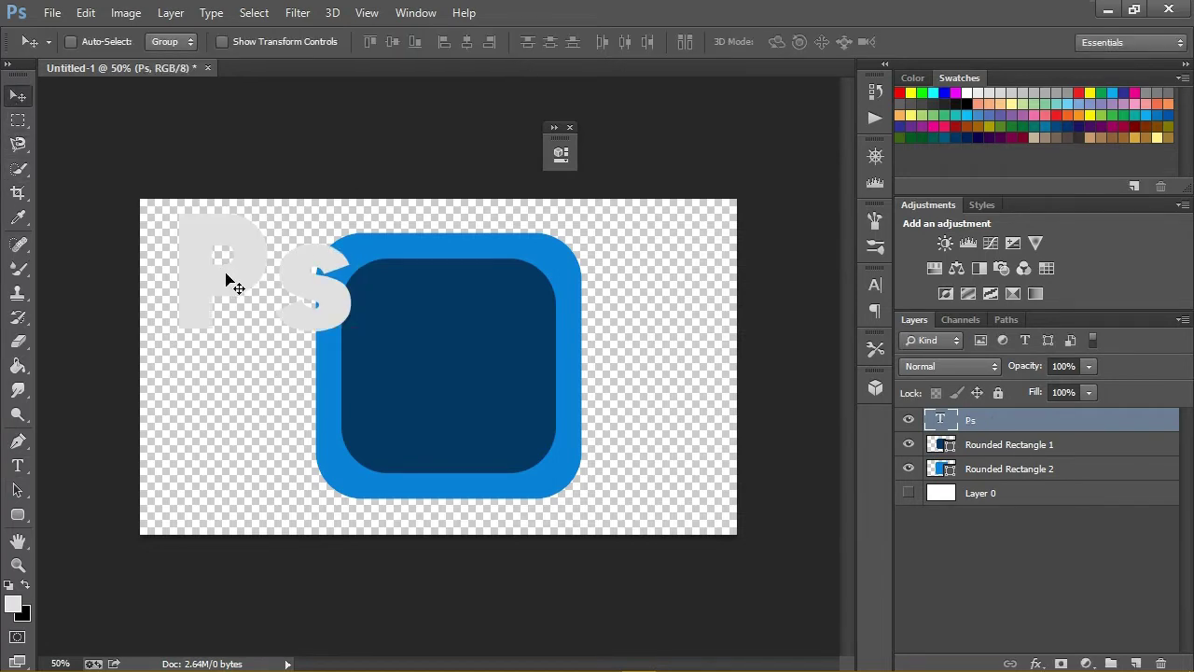
pyautogui.moveTo(227, 281); pyautogui.dragTo(415, 372)
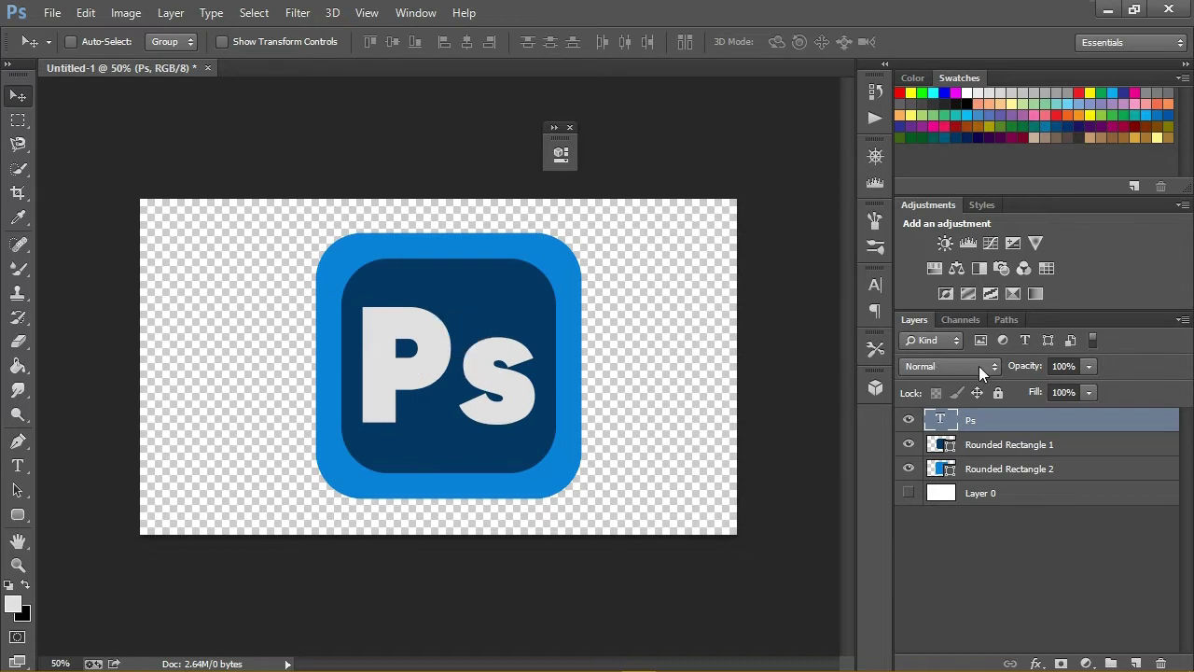
pyautogui.doubleClick(943, 420)
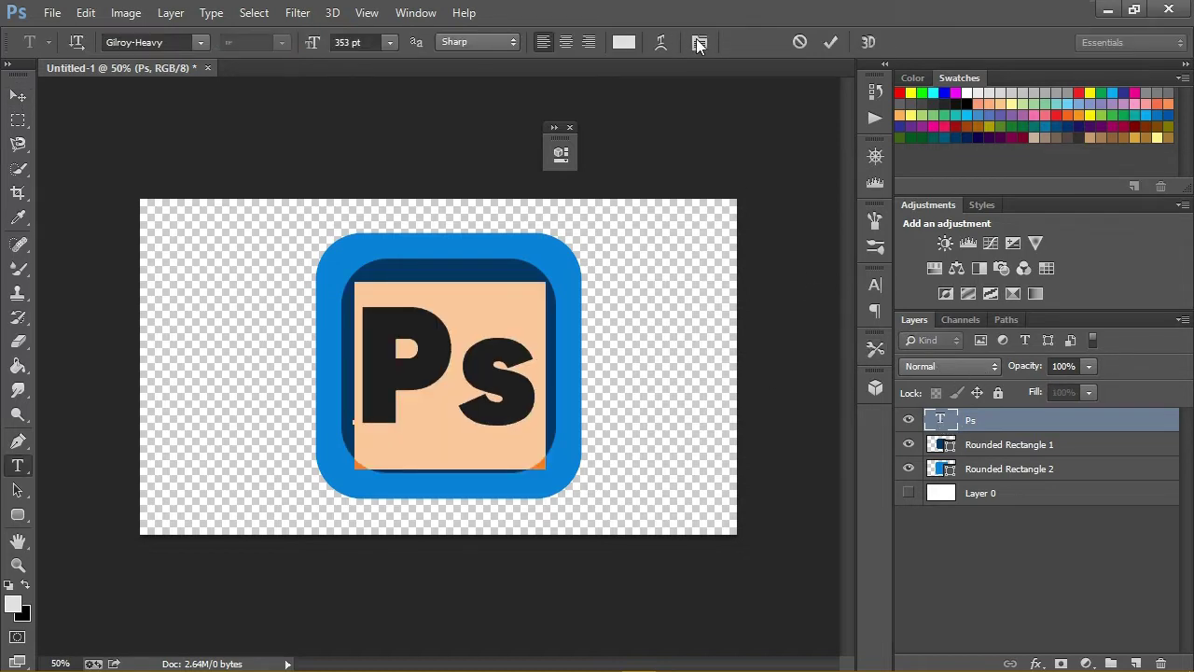
pyautogui.click(699, 43)
pyautogui.click(836, 348)
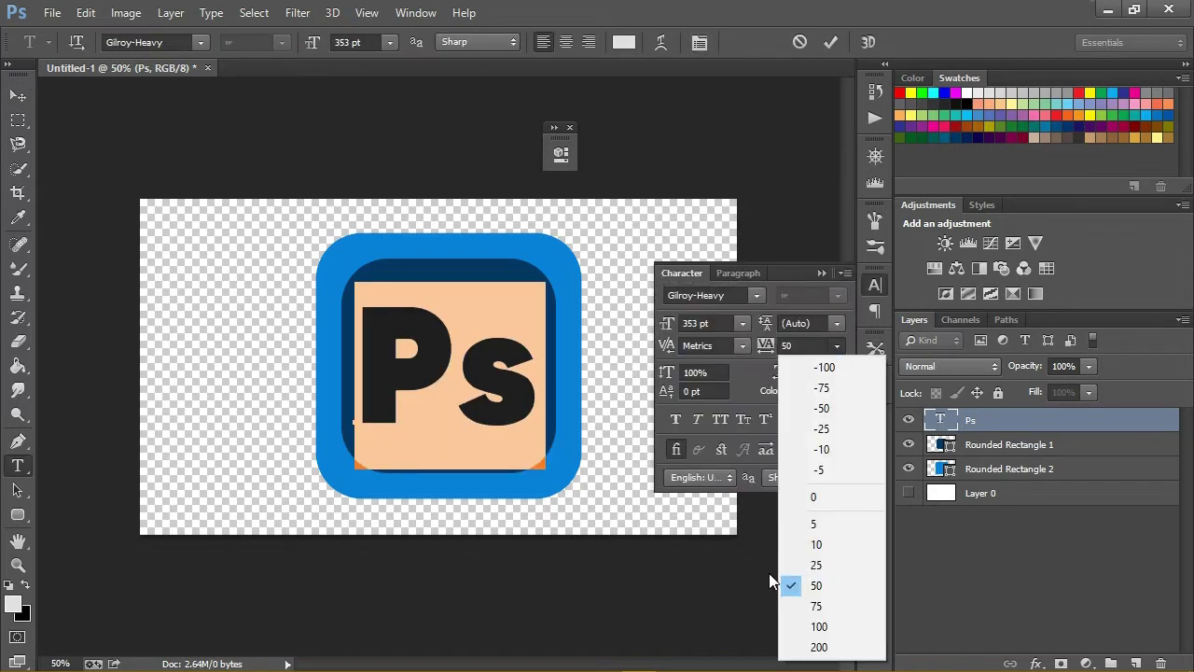
pyautogui.click(816, 585)
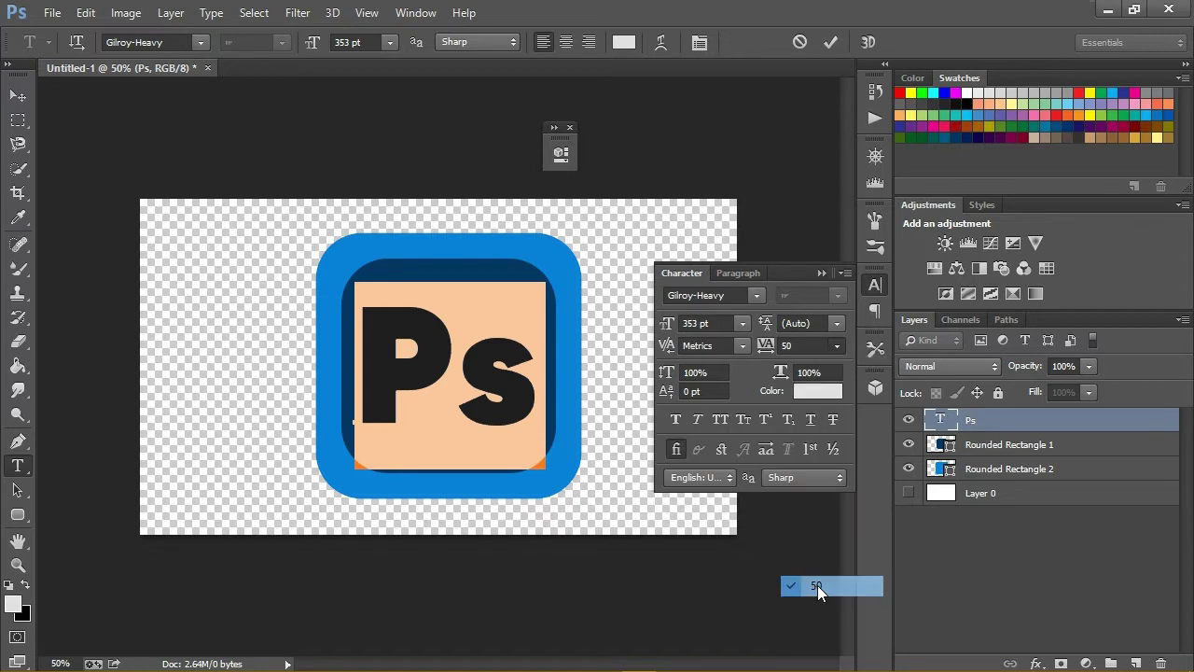
pyautogui.click(821, 272)
# - Centre the Ps text, then shift text and both squares slightly up and left
pyautogui.click(18, 95)
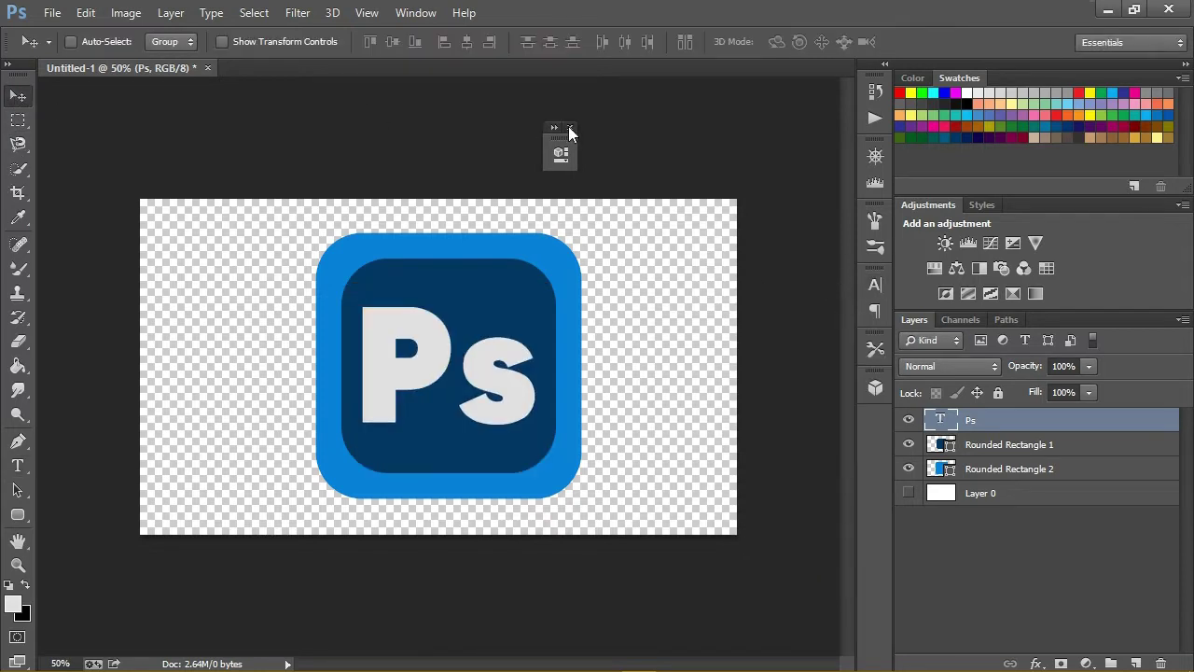
pyautogui.click(569, 127)
pyautogui.moveTo(490, 366)
pyautogui.mouseDown()
pyautogui.moveTo(501, 365)
pyautogui.moveTo(490, 365)
pyautogui.mouseUp()
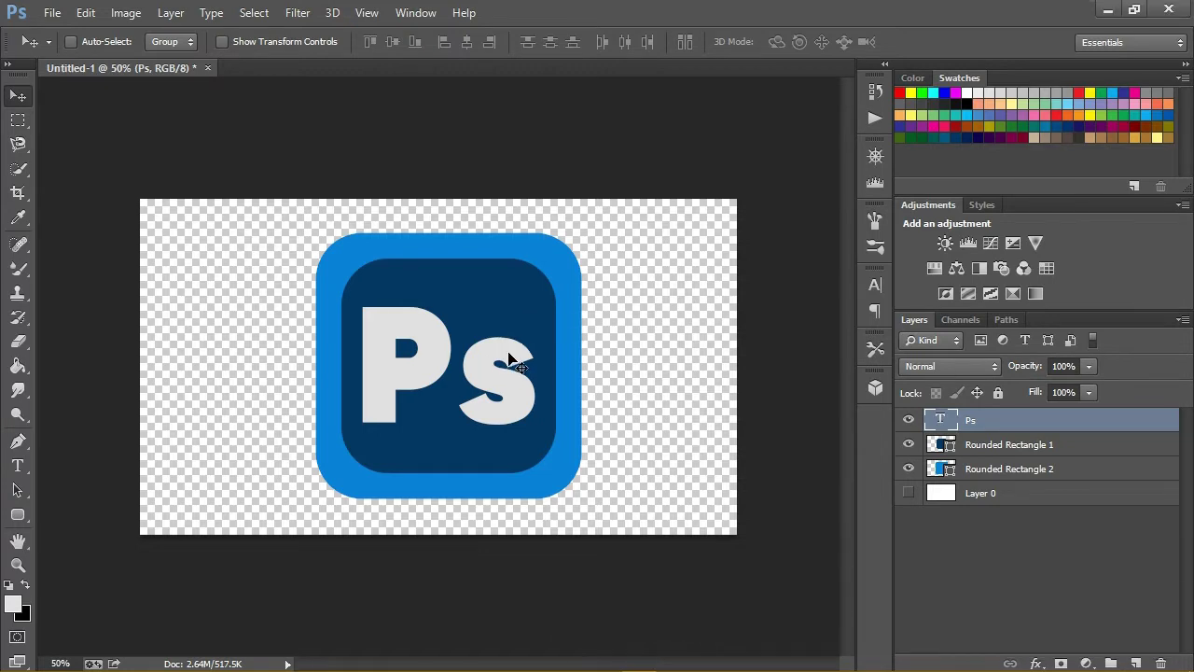
pyautogui.keyDown('shift'); pyautogui.click(998, 469); pyautogui.keyUp('shift')
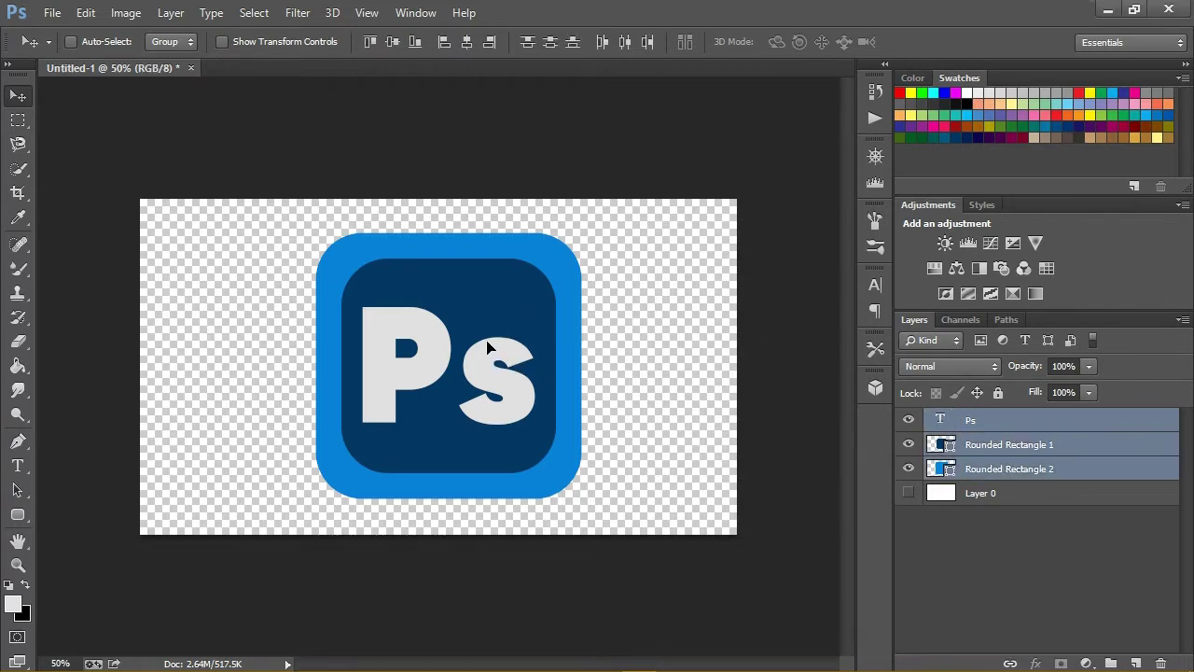
pyautogui.moveTo(491, 351); pyautogui.dragTo(483, 338)
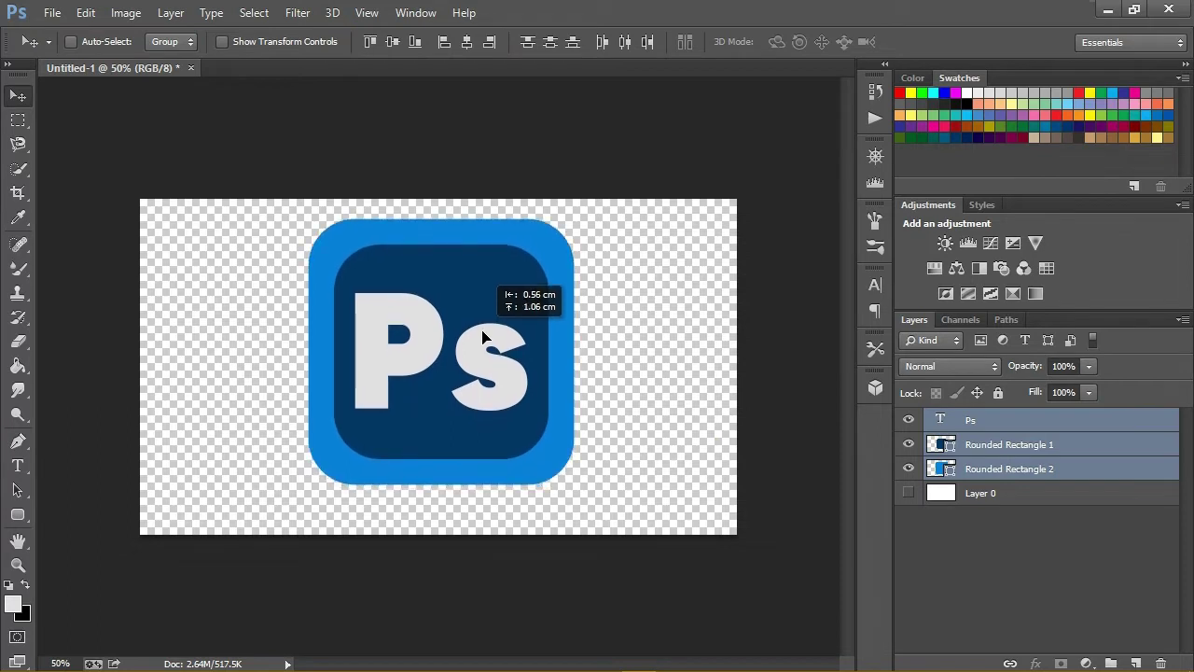
pyautogui.click(1019, 470)
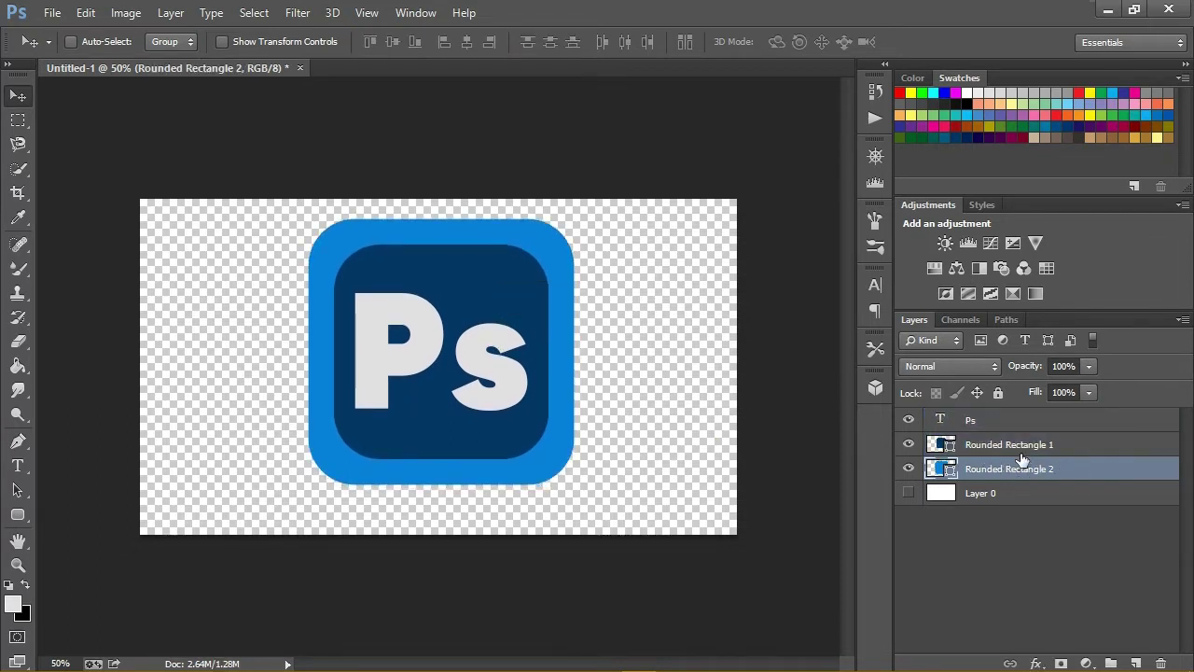
# - Extrude Rounded Rectangle 2 into 3D in the 3D workspace, then select Rounded Rectangle 1
pyautogui.click(332, 13)
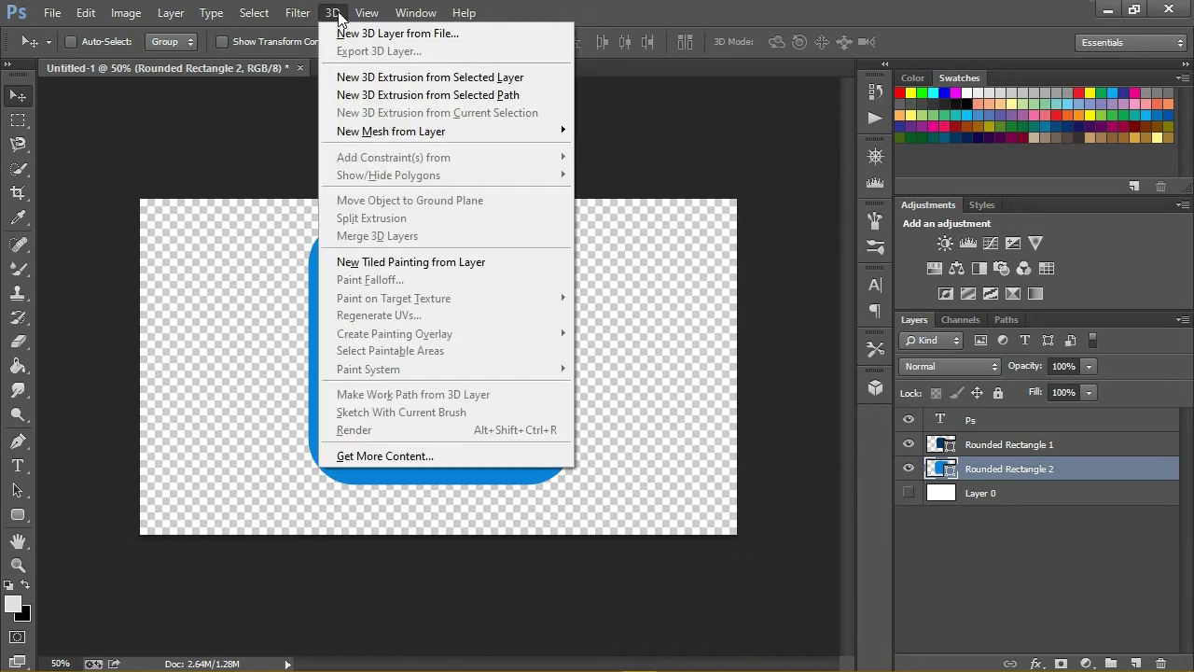
pyautogui.click(511, 95)
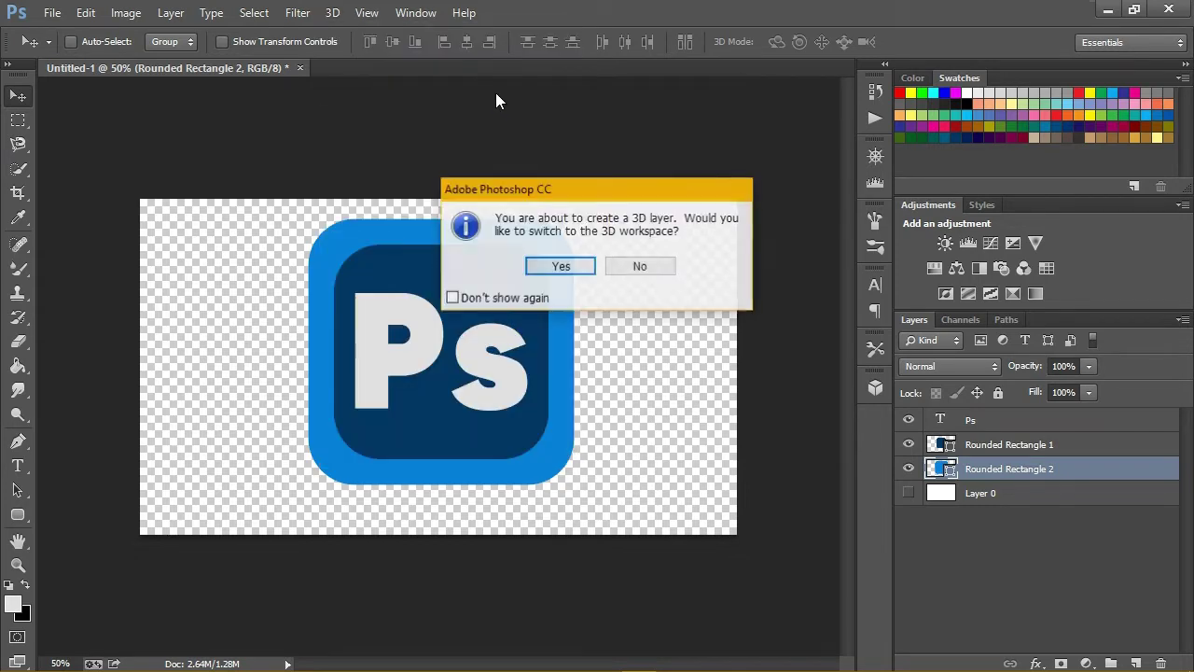
pyautogui.click(561, 265)
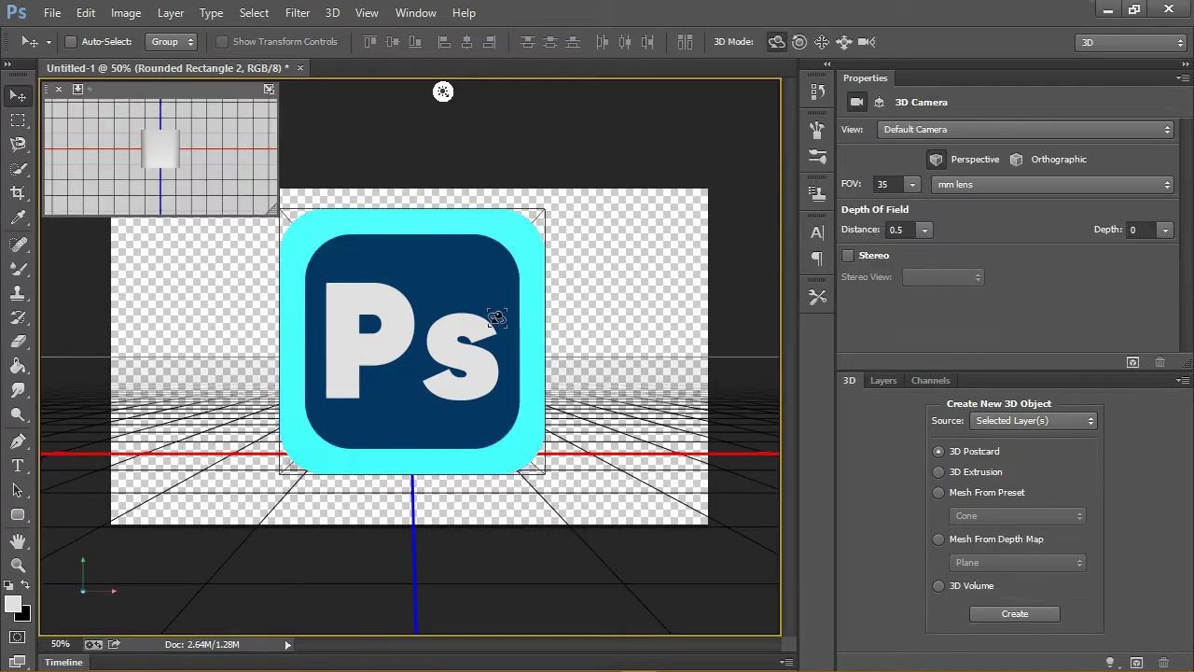
pyautogui.click(883, 380)
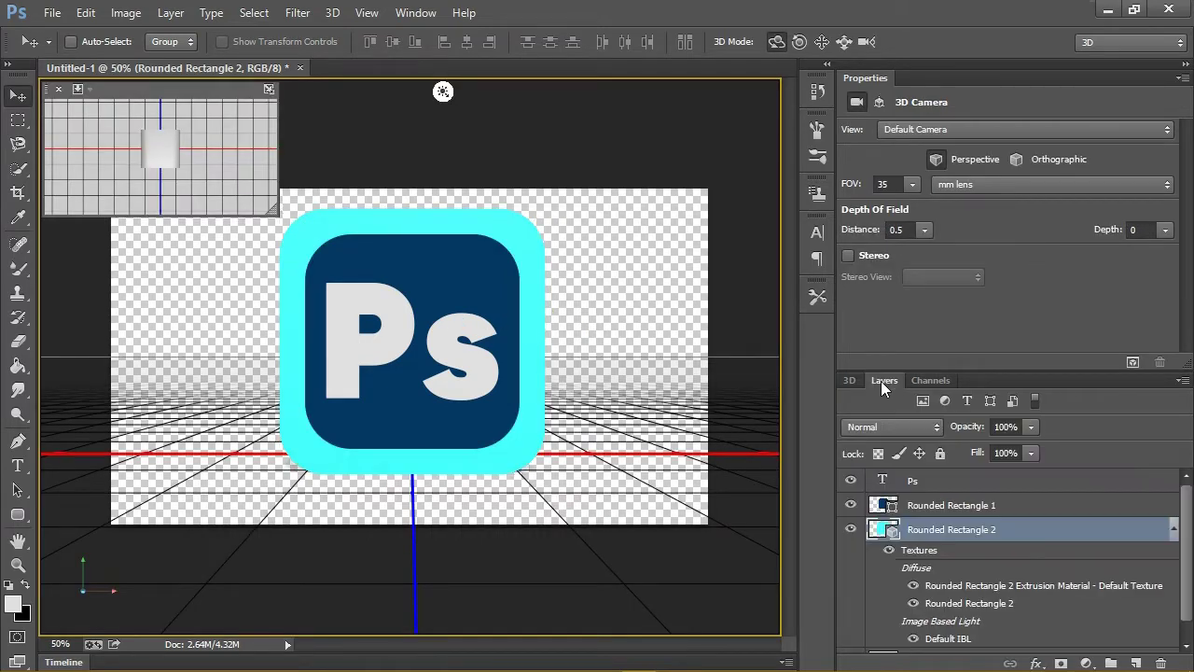
pyautogui.click(1173, 528)
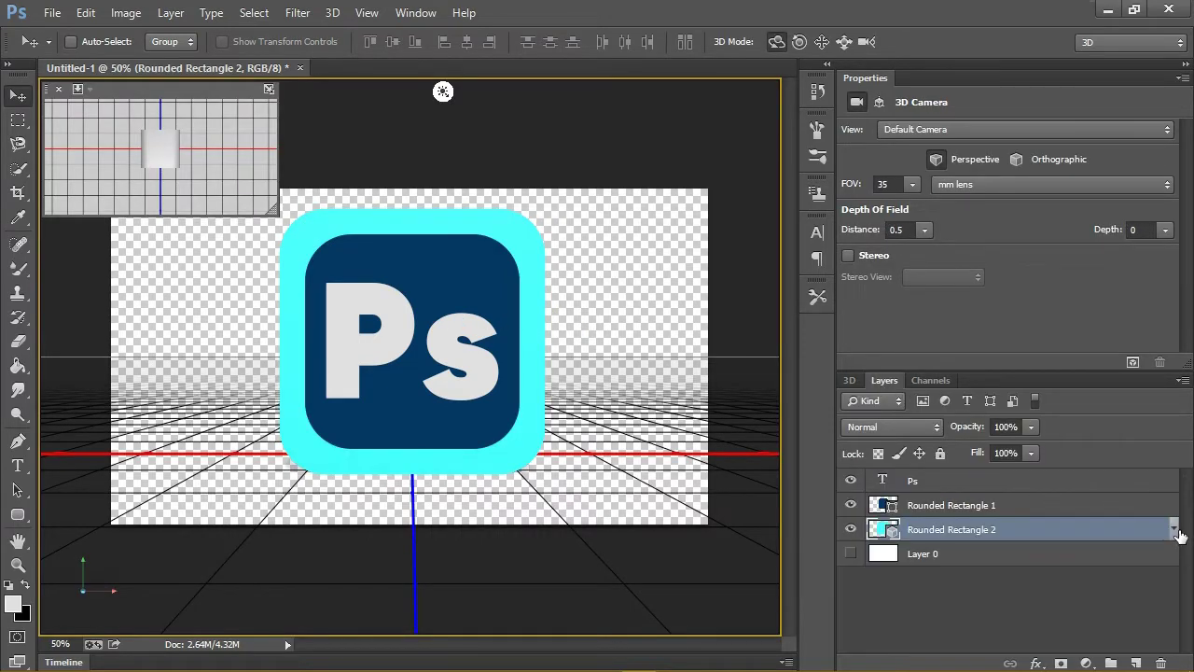
pyautogui.click(1032, 512)
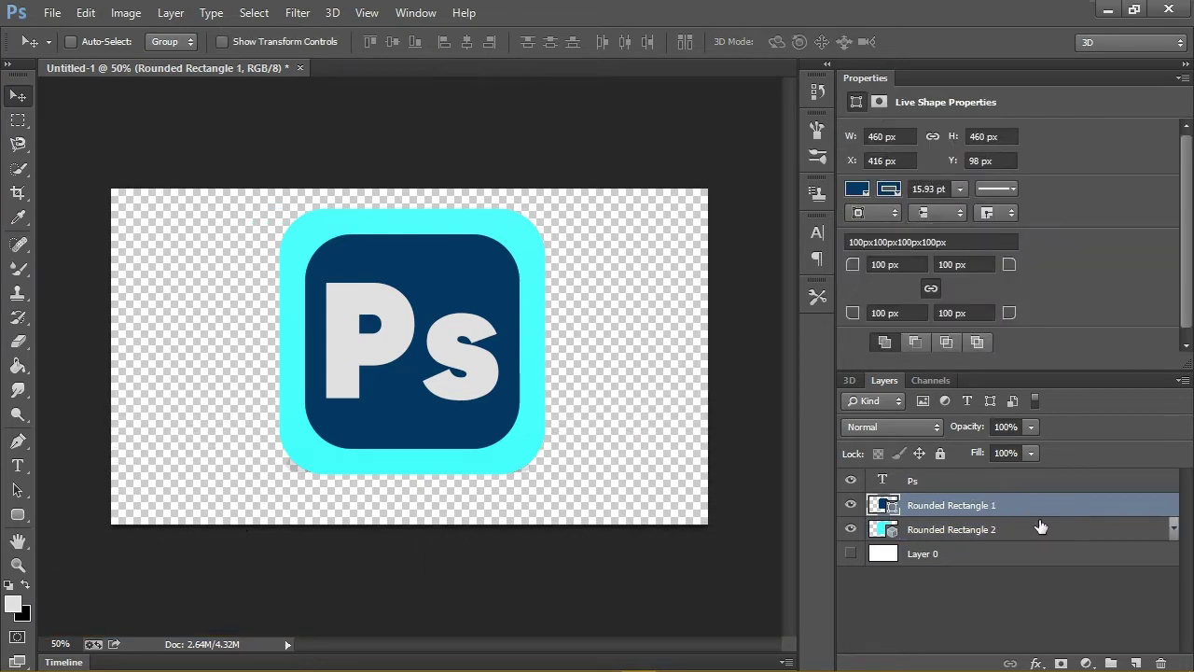
# - Extrude Rounded Rectangle 1 into 3D and collapse its textures in the Layers list
pyautogui.click(331, 12)
pyautogui.click(492, 96)
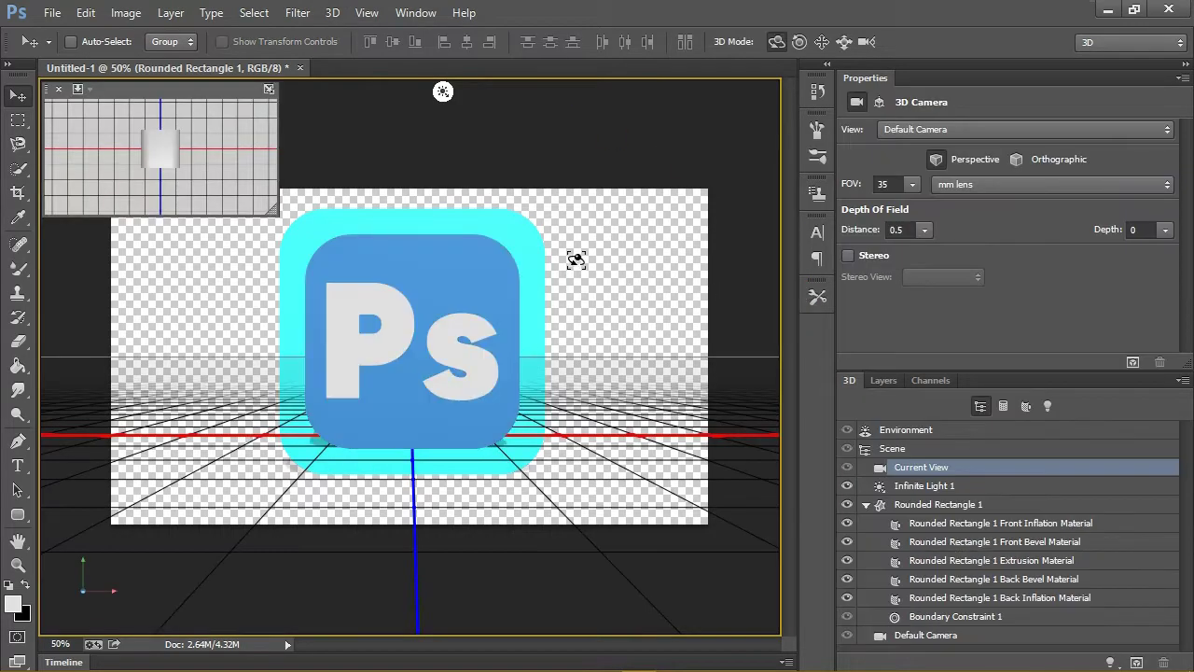
pyautogui.click(880, 380)
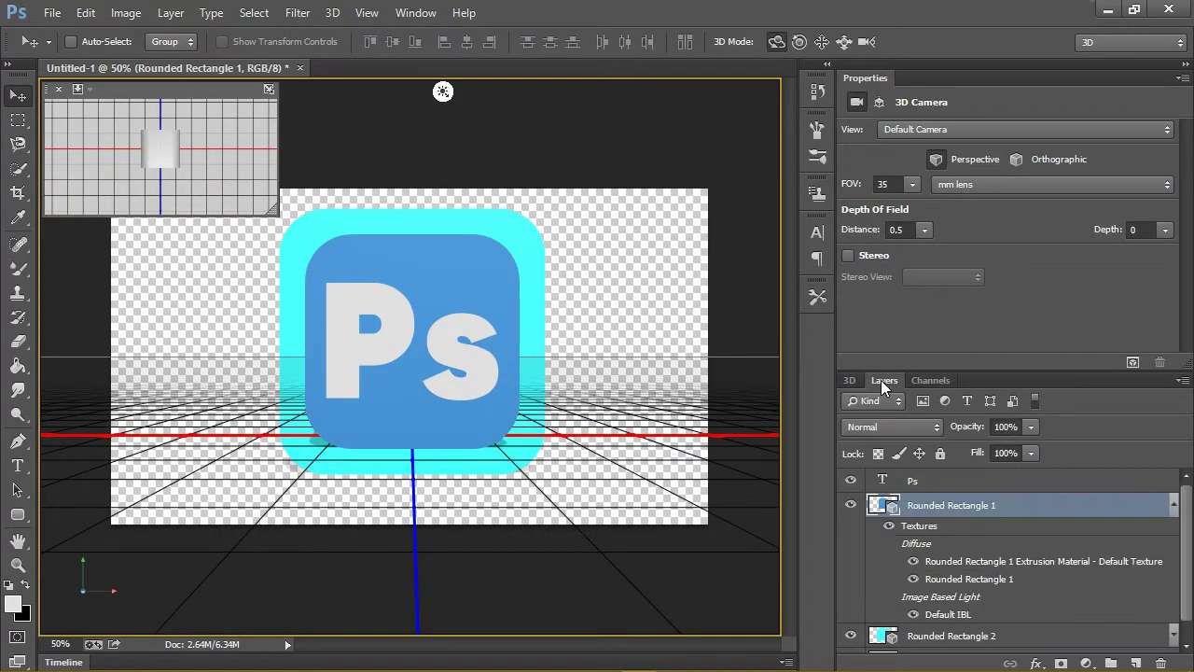
pyautogui.click(1177, 507)
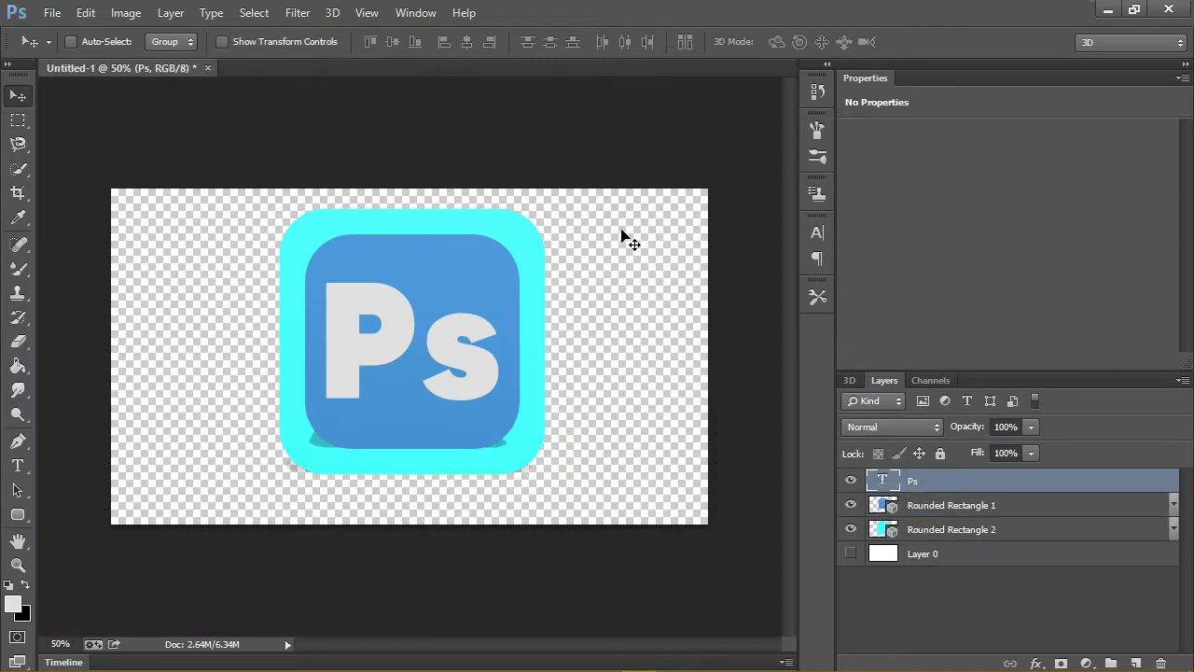
pyautogui.click(331, 14)
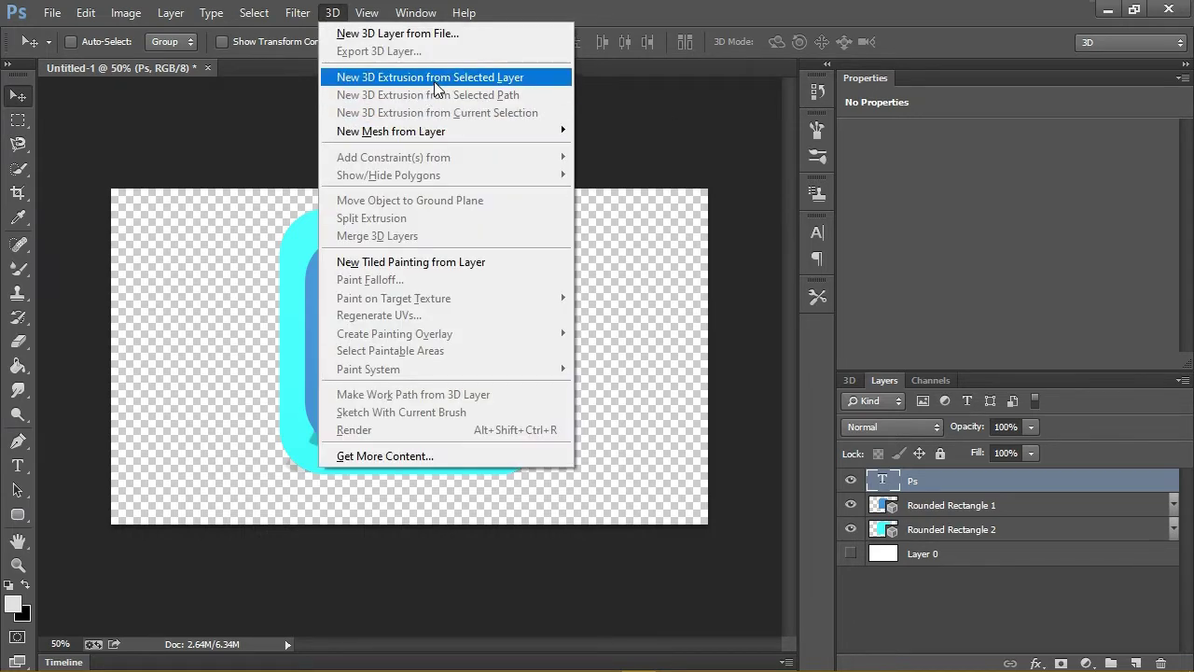
# - Extrude the Ps text into 3D and keep the head-on camera view by undoing an orbit
pyautogui.click(495, 80)
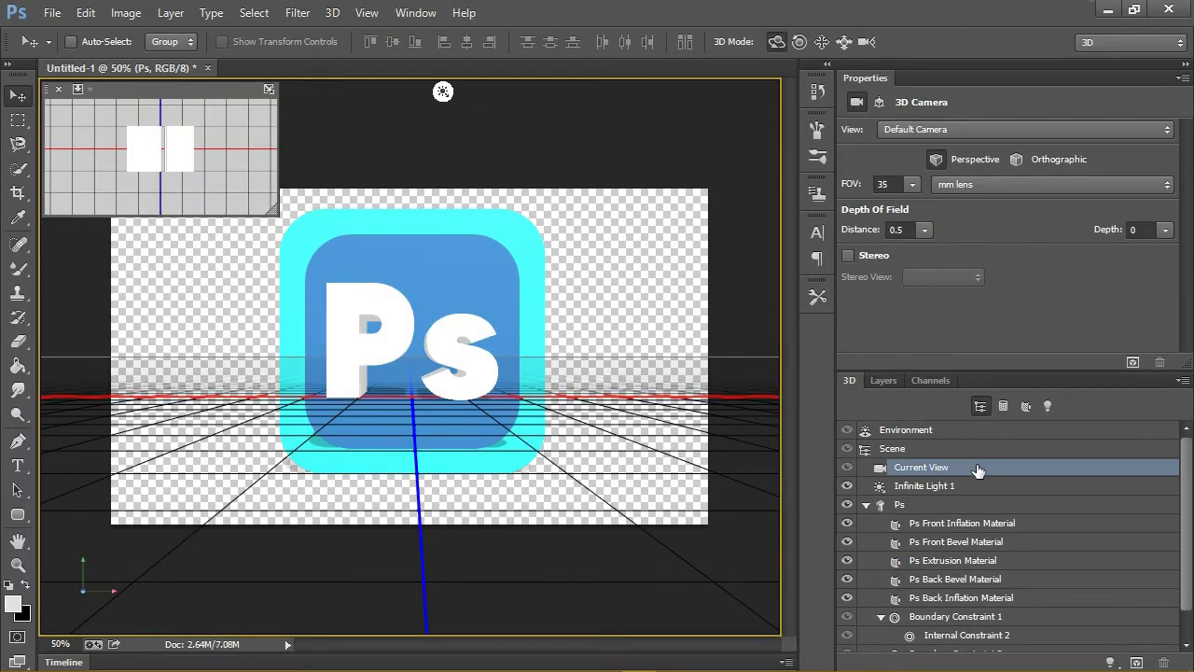
pyautogui.click(962, 504)
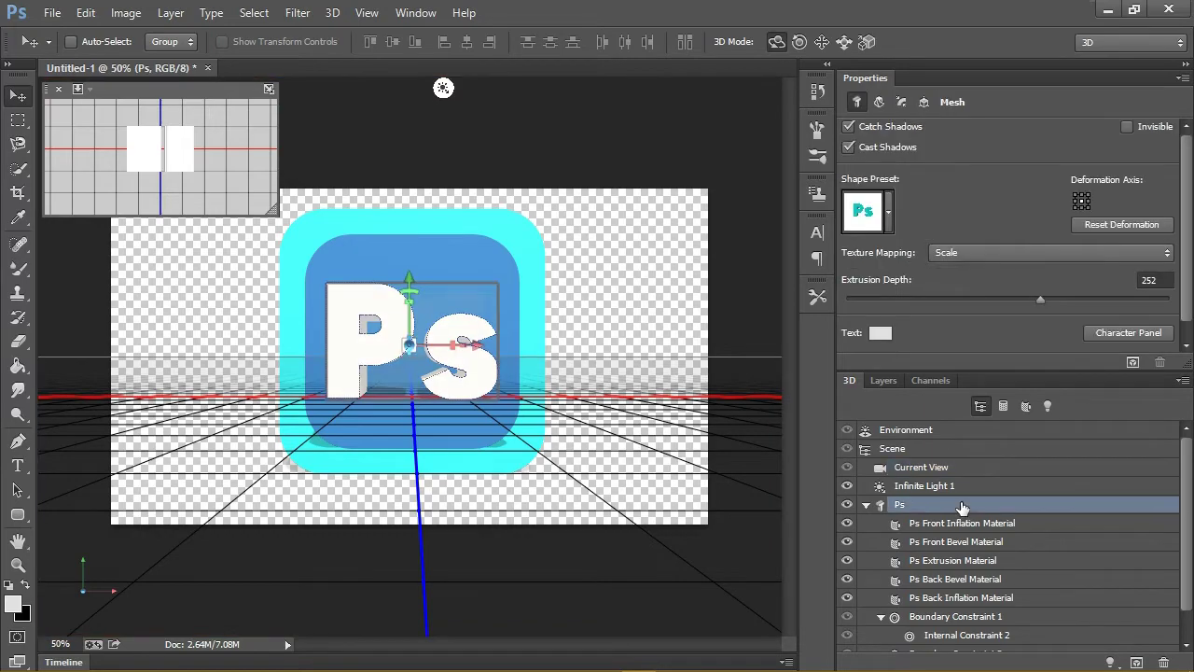
pyautogui.click(976, 470)
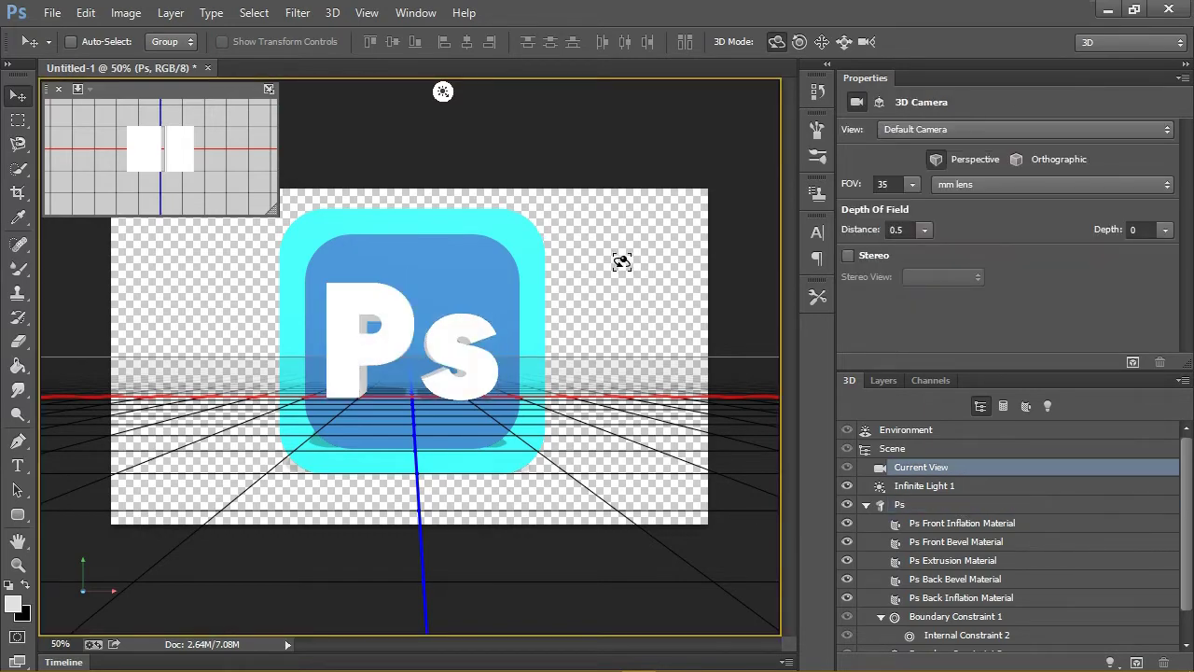
pyautogui.moveTo(608, 300); pyautogui.dragTo(687, 308)
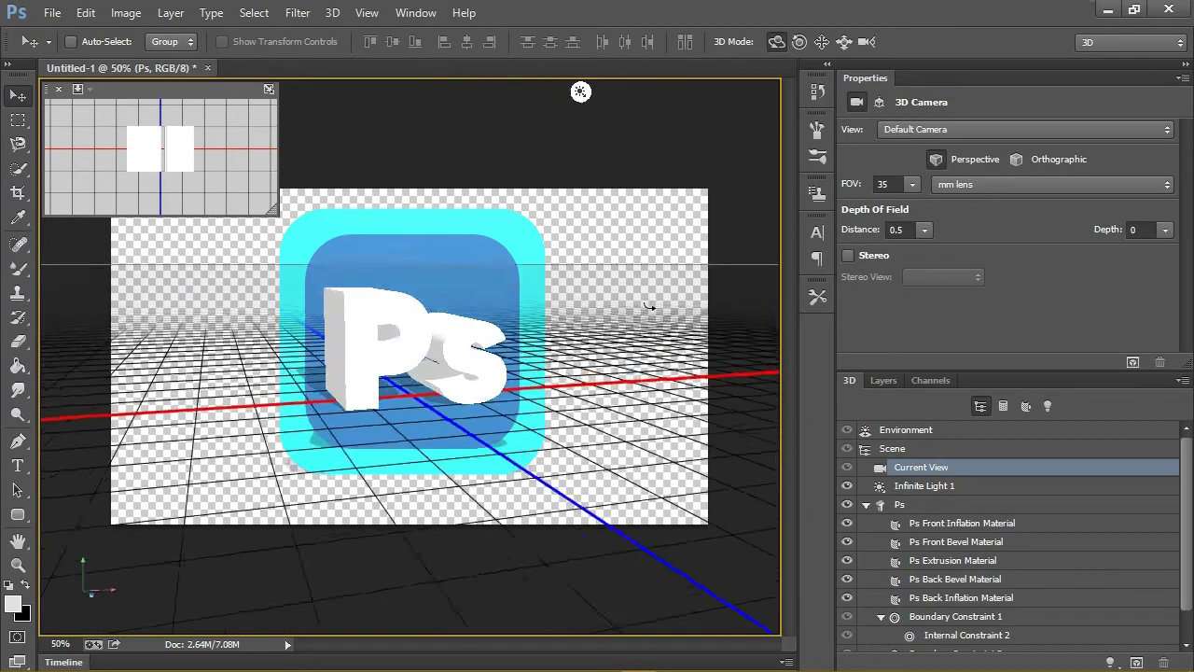
pyautogui.click(86, 12)
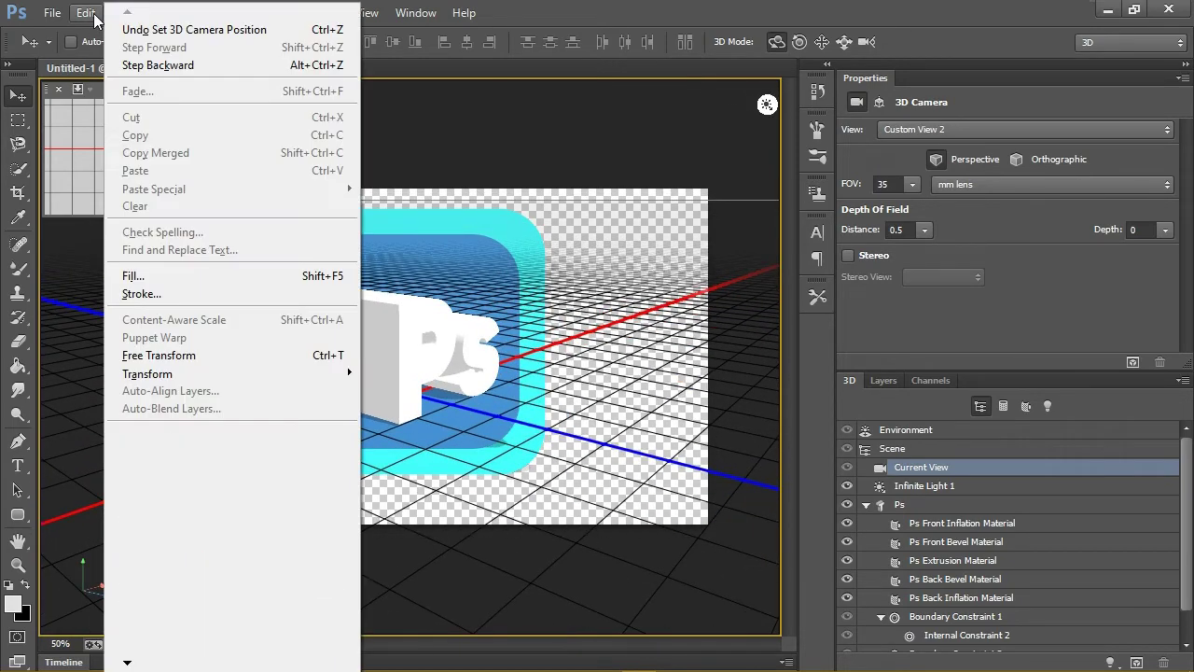
pyautogui.click(145, 37)
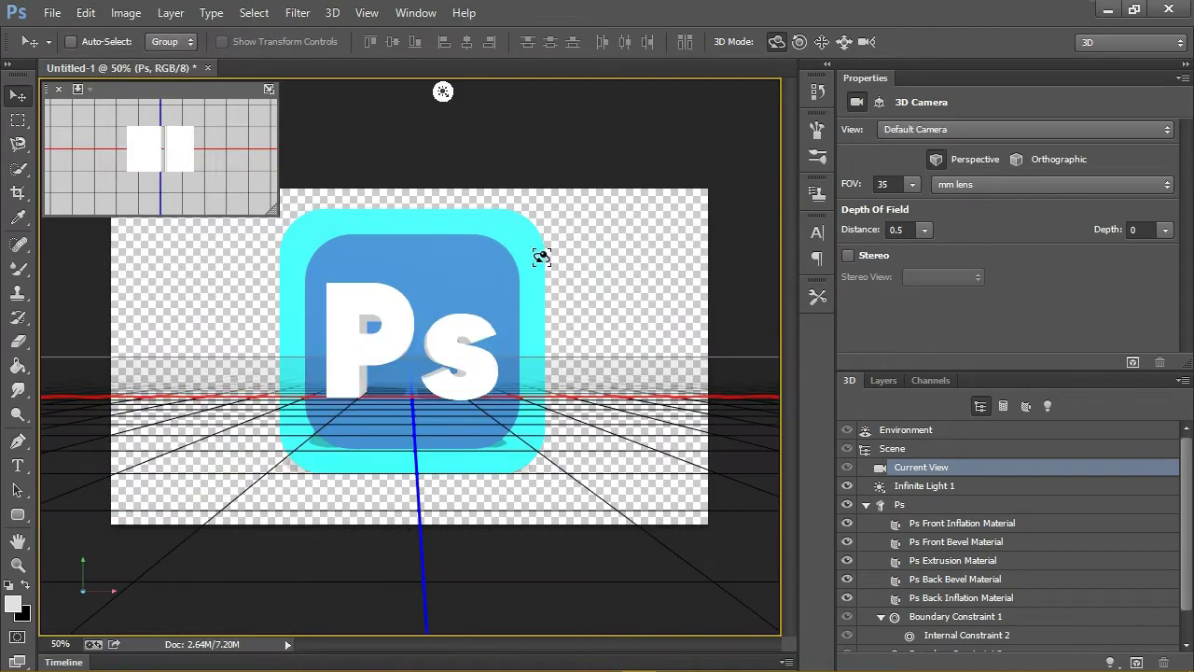
# - Select the Ps layer together with both Rounded Rectangle layers in the Layers list
pyautogui.click(883, 379)
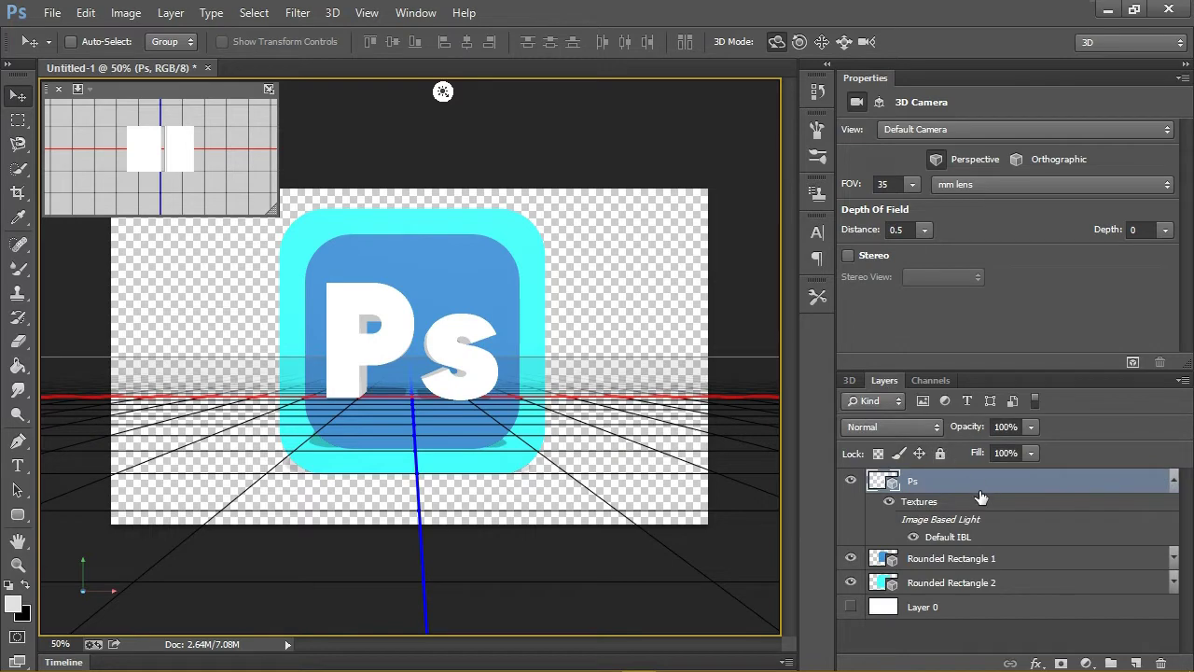
pyautogui.click(1173, 481)
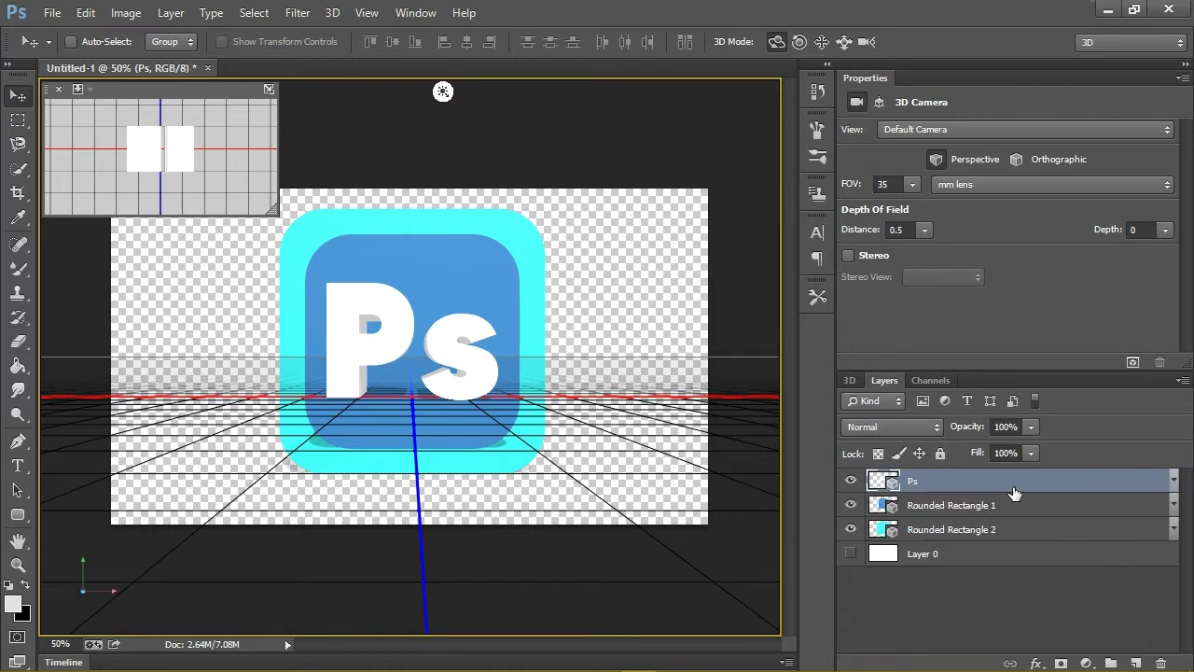
pyautogui.keyDown('shift'); pyautogui.click(1018, 515); pyautogui.keyUp('shift')
pyautogui.keyDown('shift'); pyautogui.click(1021, 529); pyautogui.keyUp('shift')
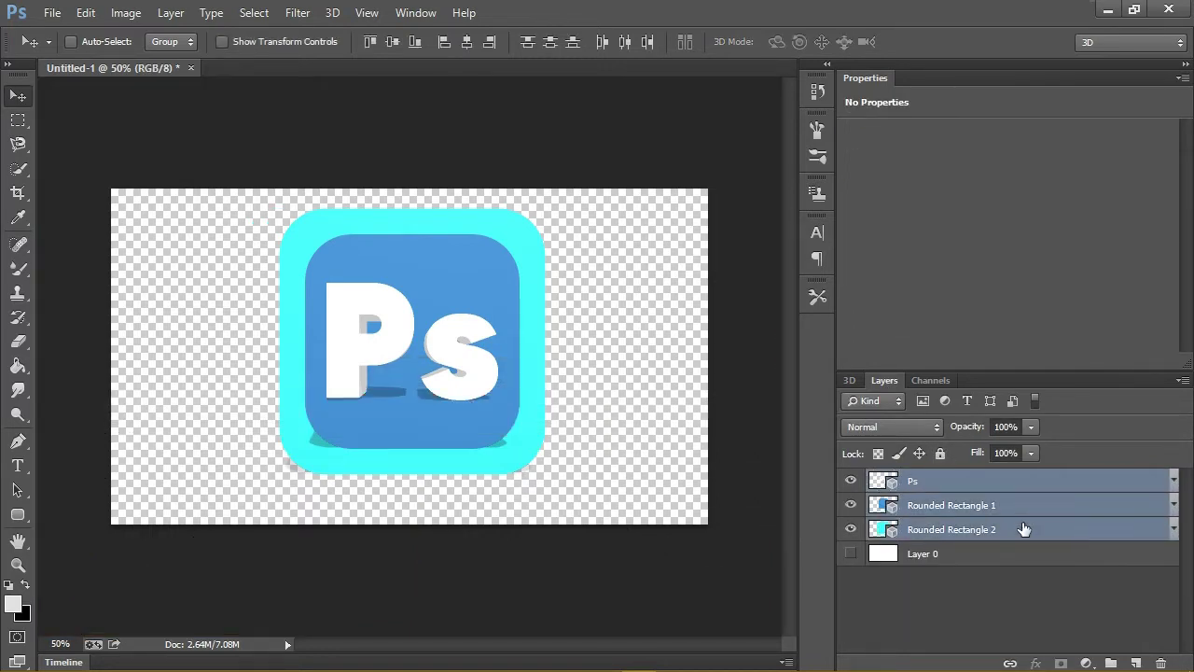
# - Merge the three 3D layers into a single scene and show its object list
pyautogui.click(331, 13)
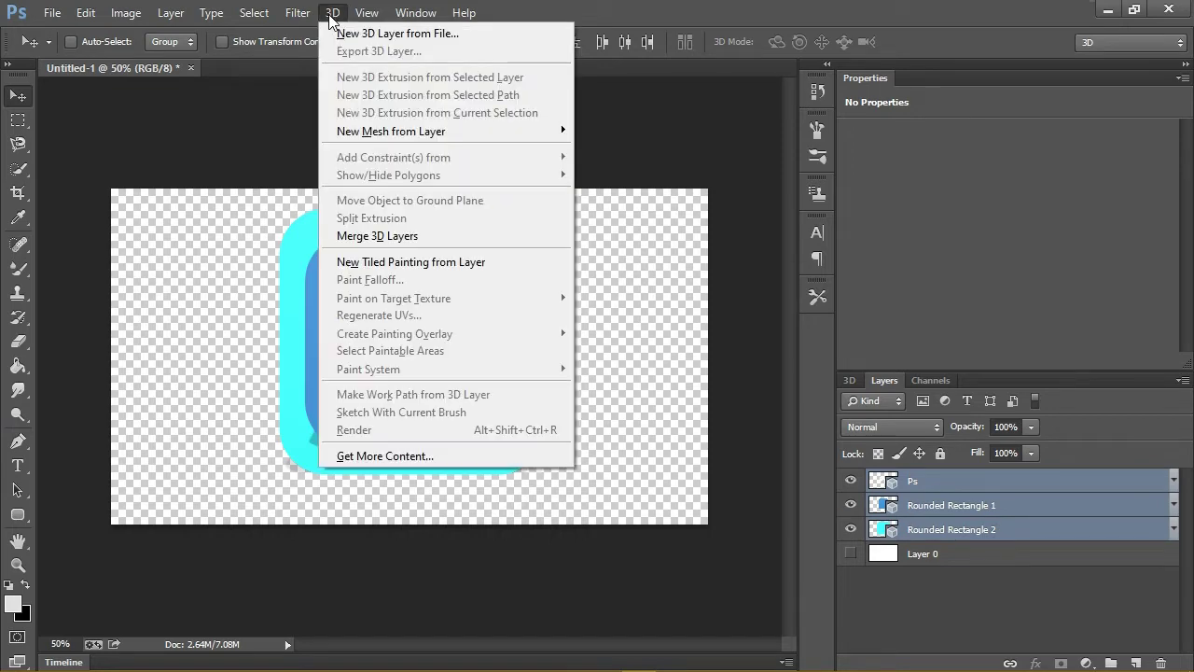
pyautogui.click(476, 237)
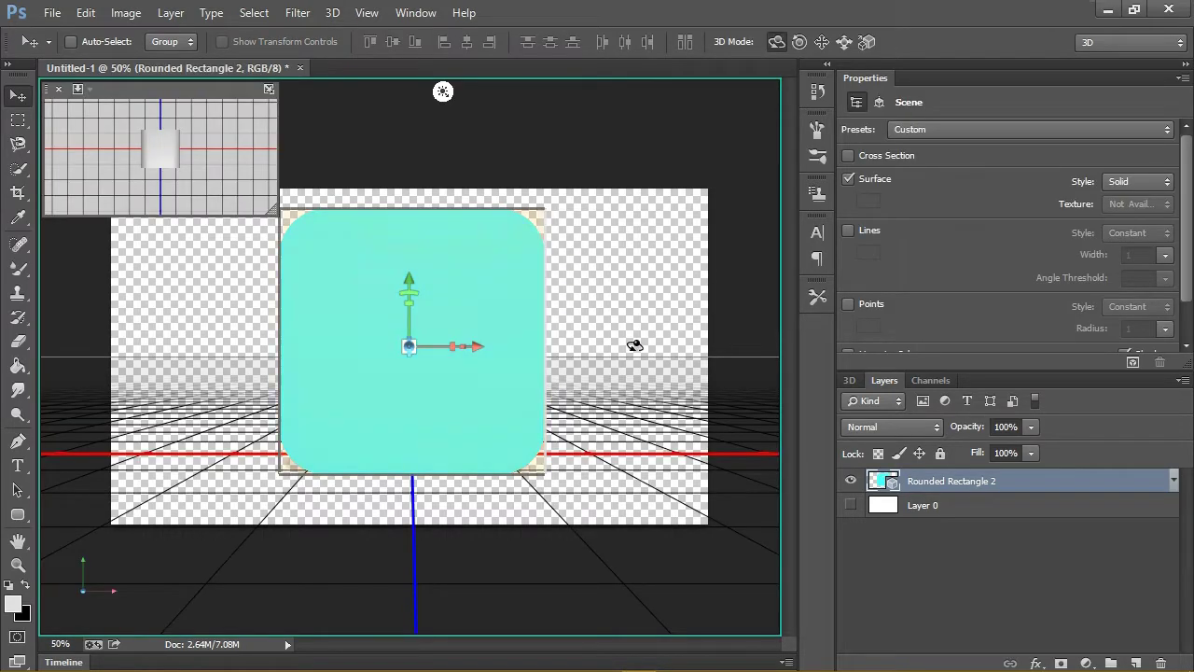
pyautogui.click(850, 381)
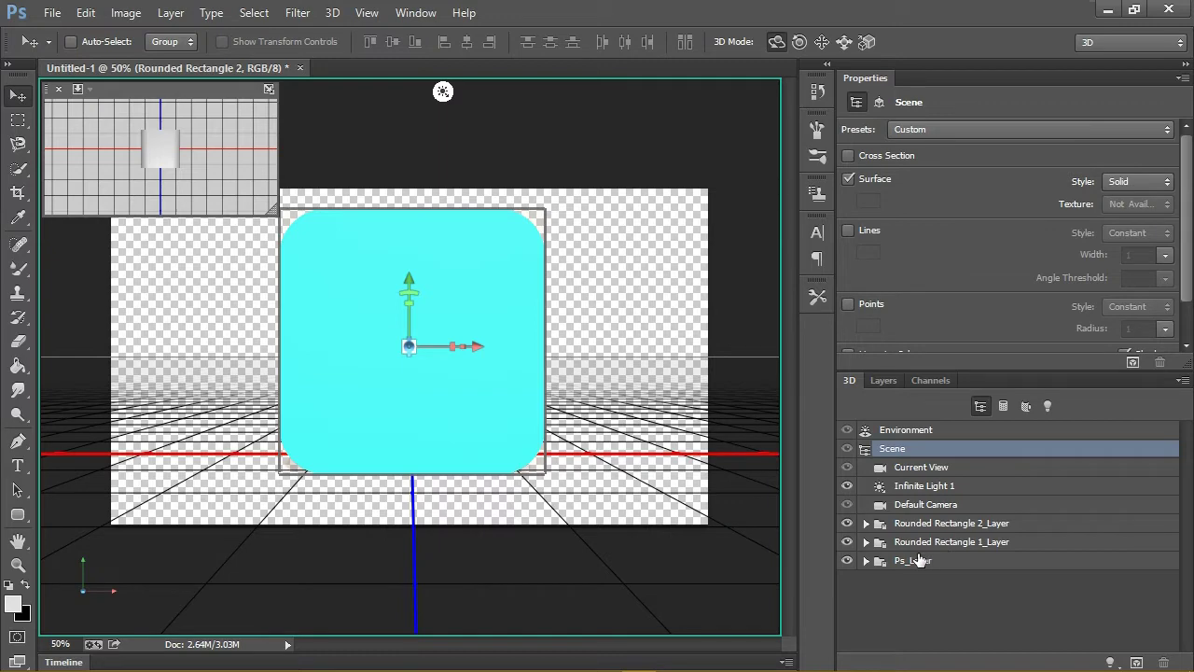
# - Toggle Rounded Rectangle 2_Layer's visibility to check it, then select it and the Current View
pyautogui.click(846, 523)
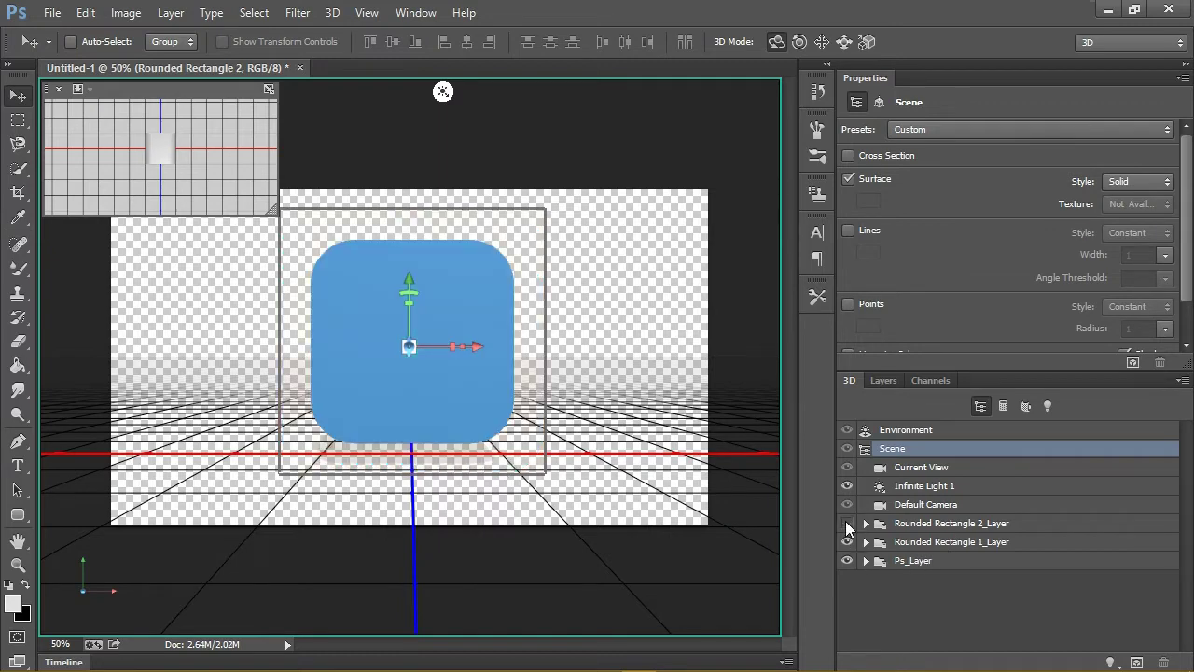
pyautogui.click(846, 523)
pyautogui.click(903, 525)
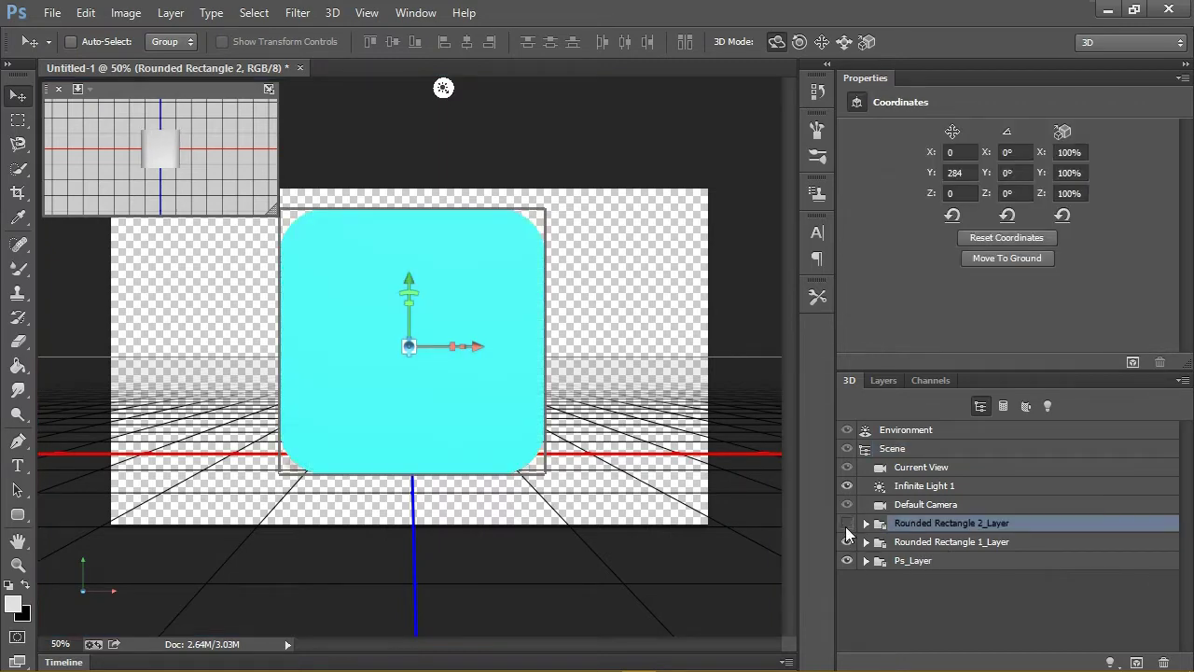
pyautogui.click(846, 523)
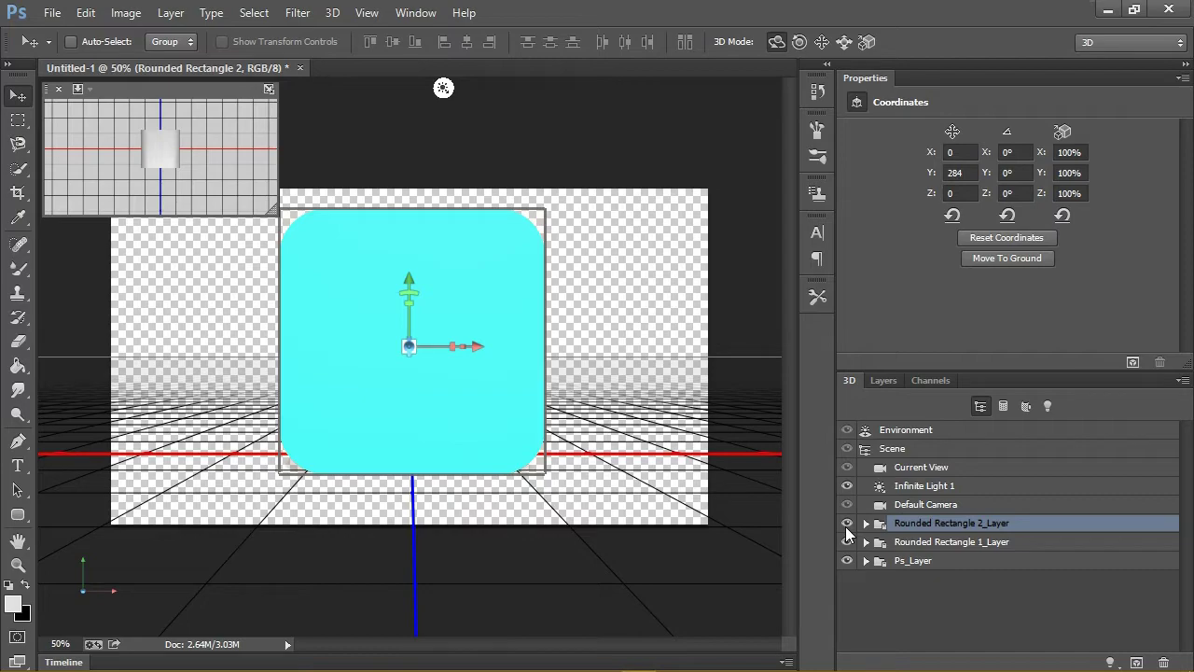
pyautogui.click(921, 466)
# - Orbit to a perspective view, move Ps_Layer forward to Z 471, and select the Ps mesh
pyautogui.moveTo(640, 338); pyautogui.dragTo(724, 343)
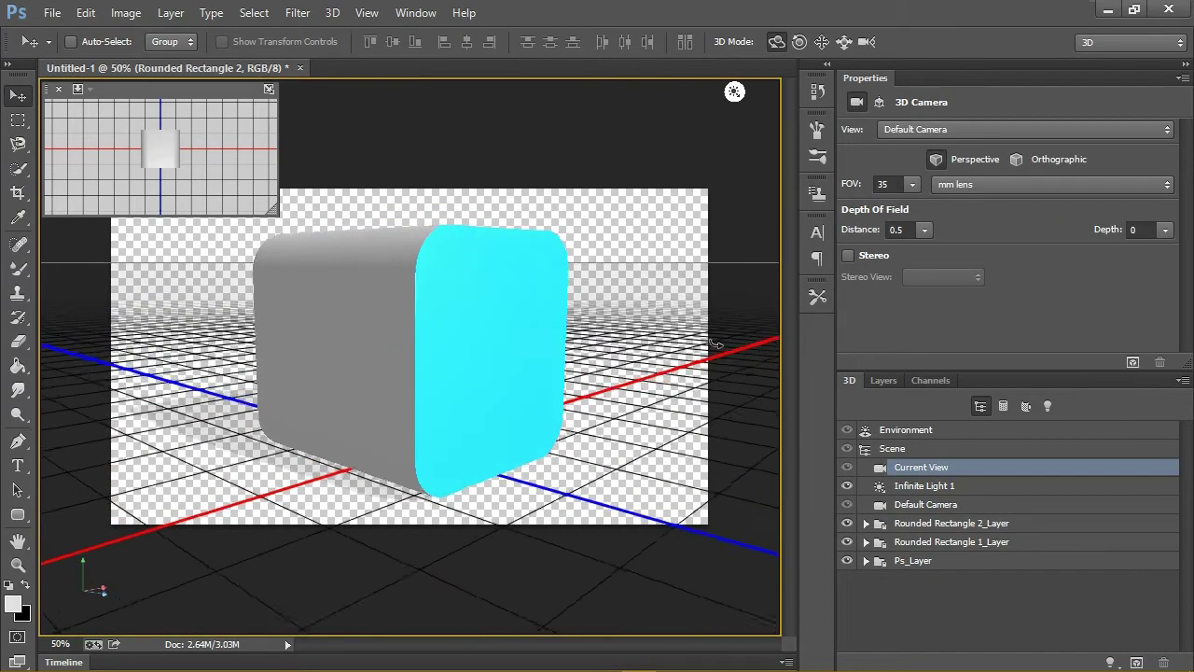
pyautogui.click(942, 560)
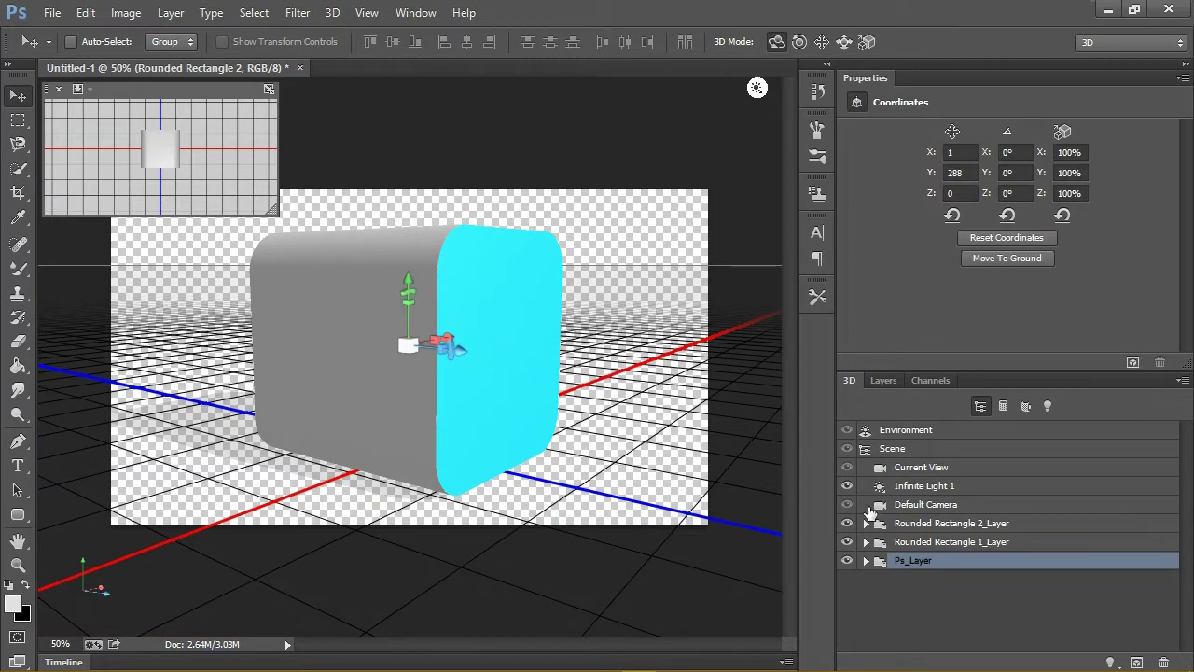
pyautogui.moveTo(468, 354)
pyautogui.mouseDown()
pyautogui.moveTo(594, 373)
pyautogui.moveTo(727, 415)
pyautogui.moveTo(718, 410)
pyautogui.mouseUp()
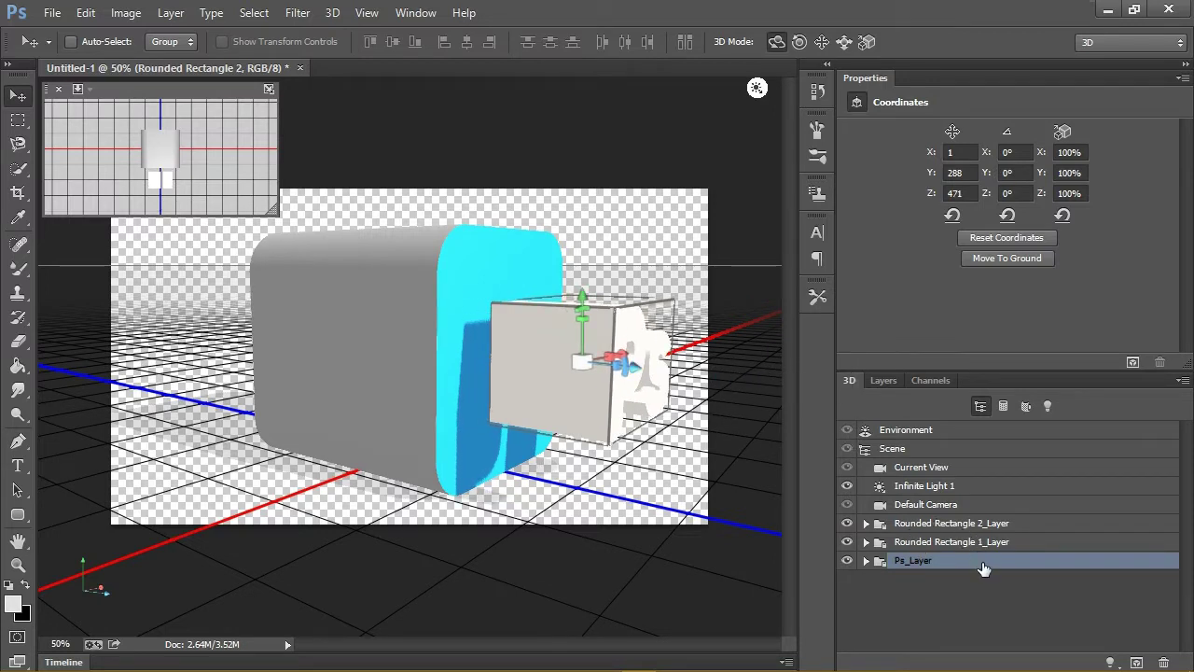
pyautogui.click(866, 560)
pyautogui.click(951, 579)
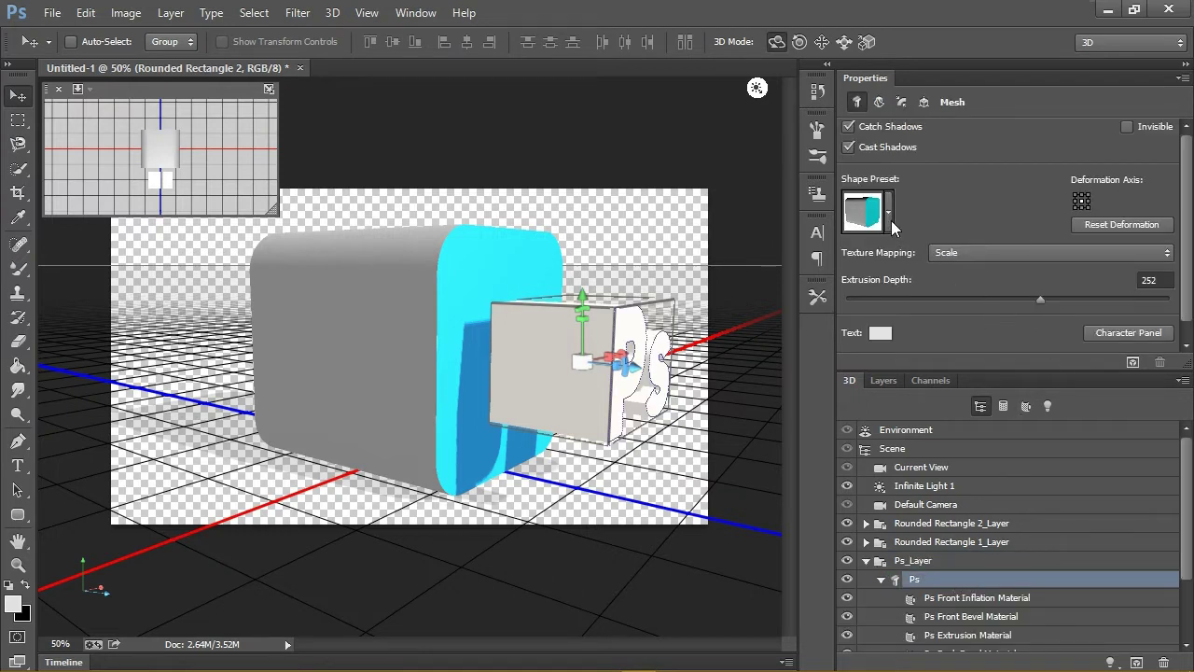
# - Apply a new extrusion shape preset to the Ps lettering mesh
pyautogui.click(889, 212)
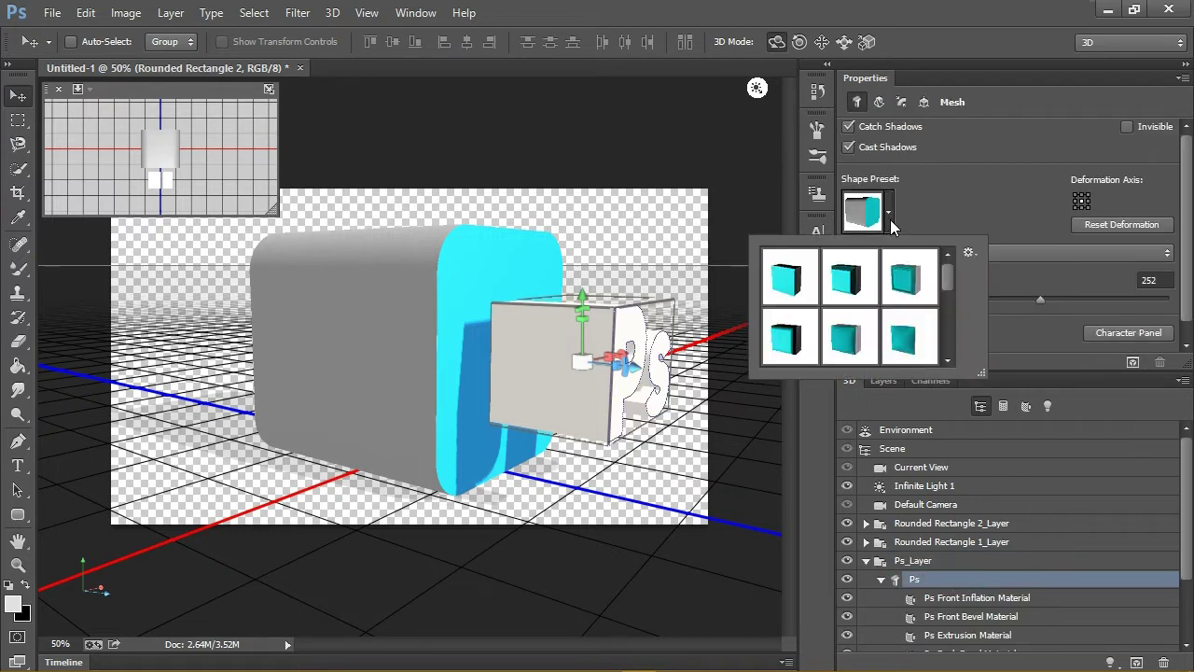
pyautogui.click(802, 362)
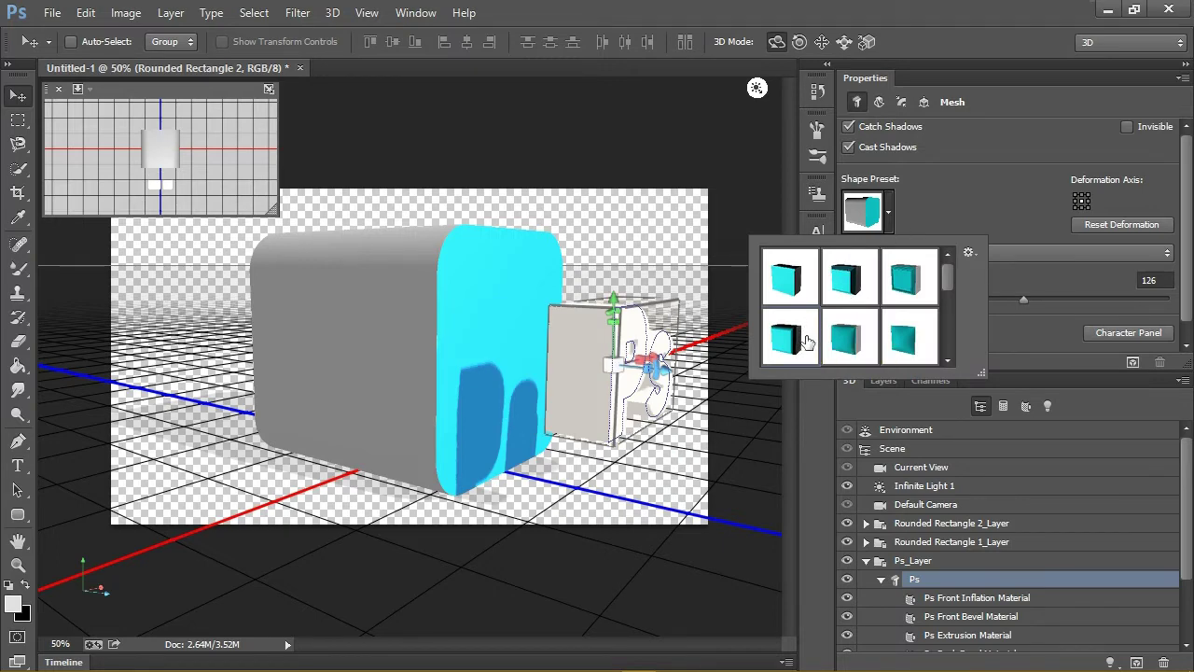
pyautogui.doubleClick(800, 336)
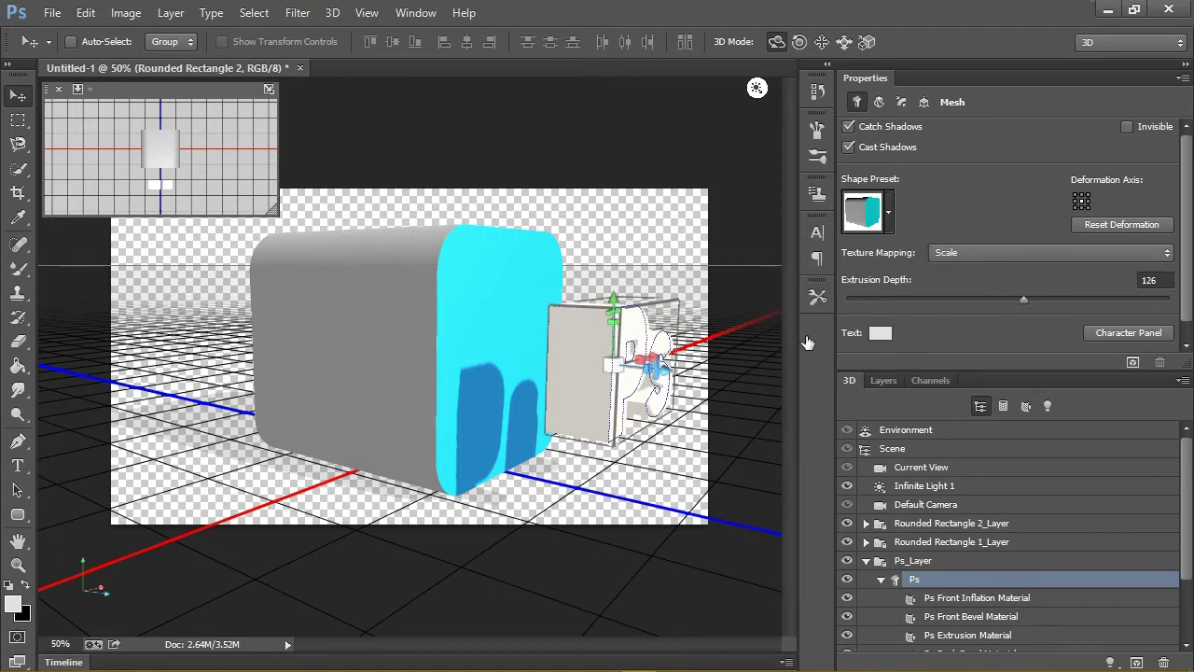
# - Give the Ps cap a 9% bevel at 40° and reduce its extrusion depth to 29
pyautogui.click(901, 102)
pyautogui.doubleClick(869, 204)
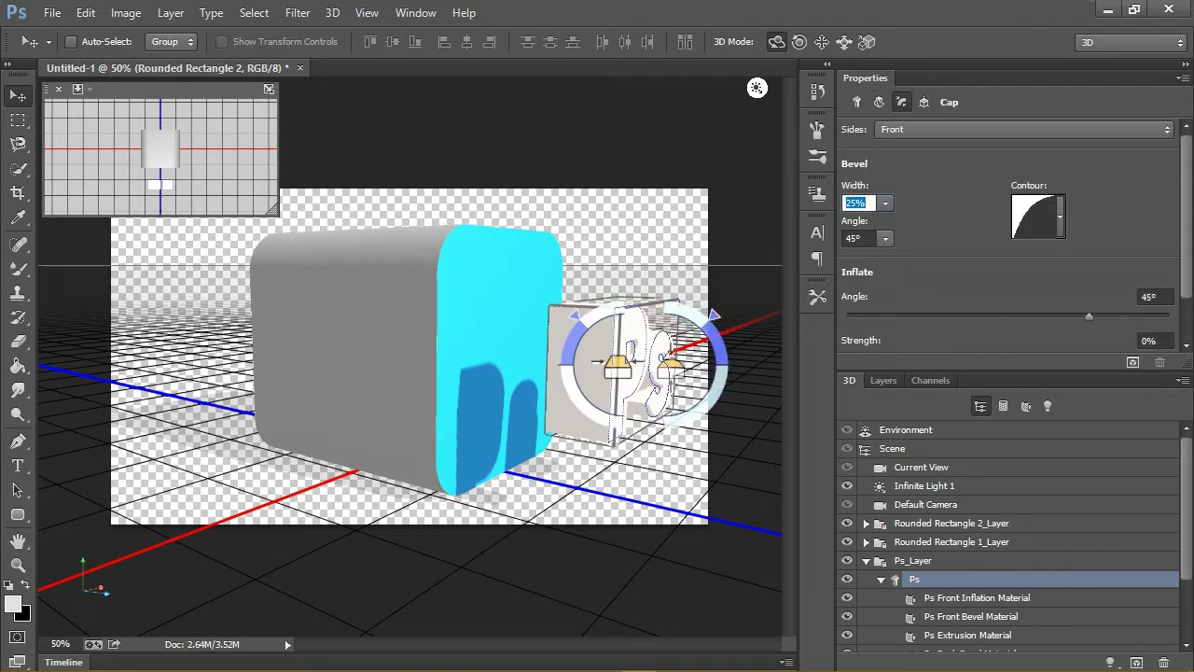
pyautogui.write('9')
pyautogui.doubleClick(867, 238)
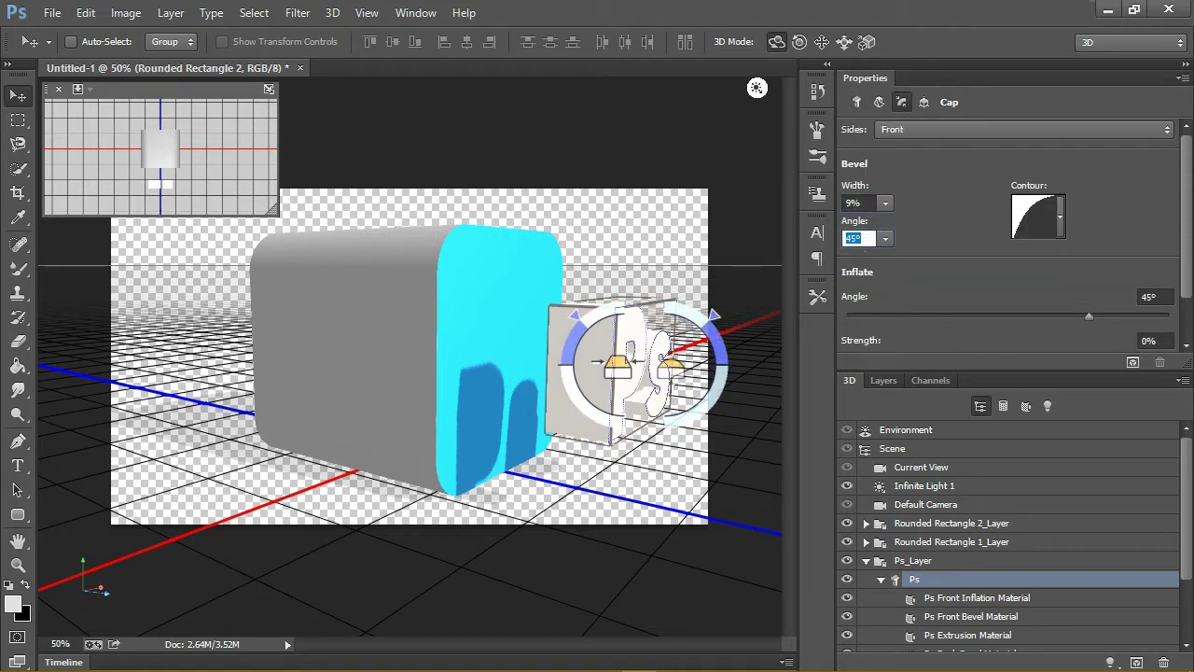
pyautogui.write('40')
pyautogui.press('Return')
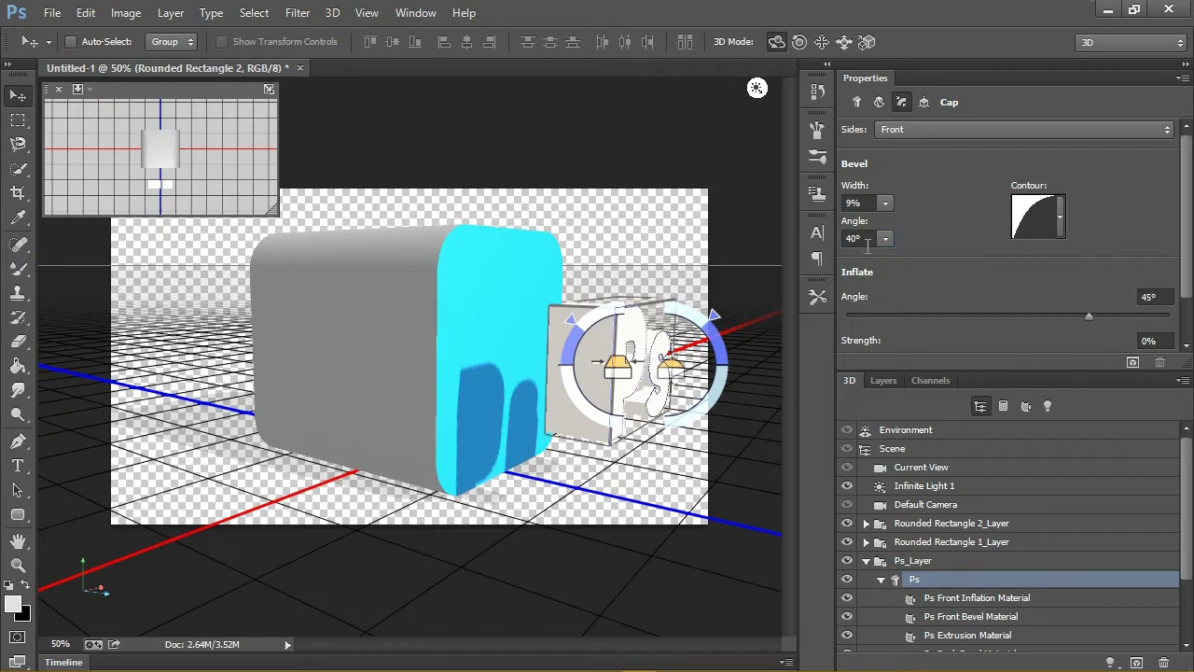
pyautogui.click(858, 101)
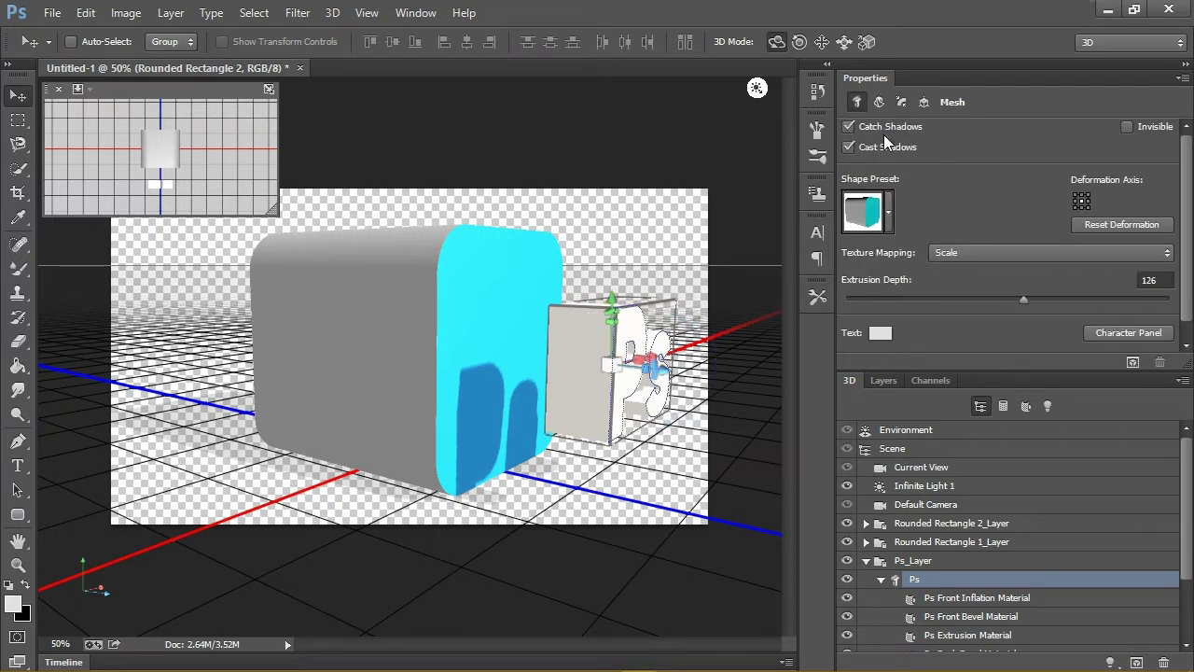
pyautogui.moveTo(1030, 302)
pyautogui.mouseDown()
pyautogui.moveTo(1019, 300)
pyautogui.moveTo(1025, 313)
pyautogui.mouseUp()
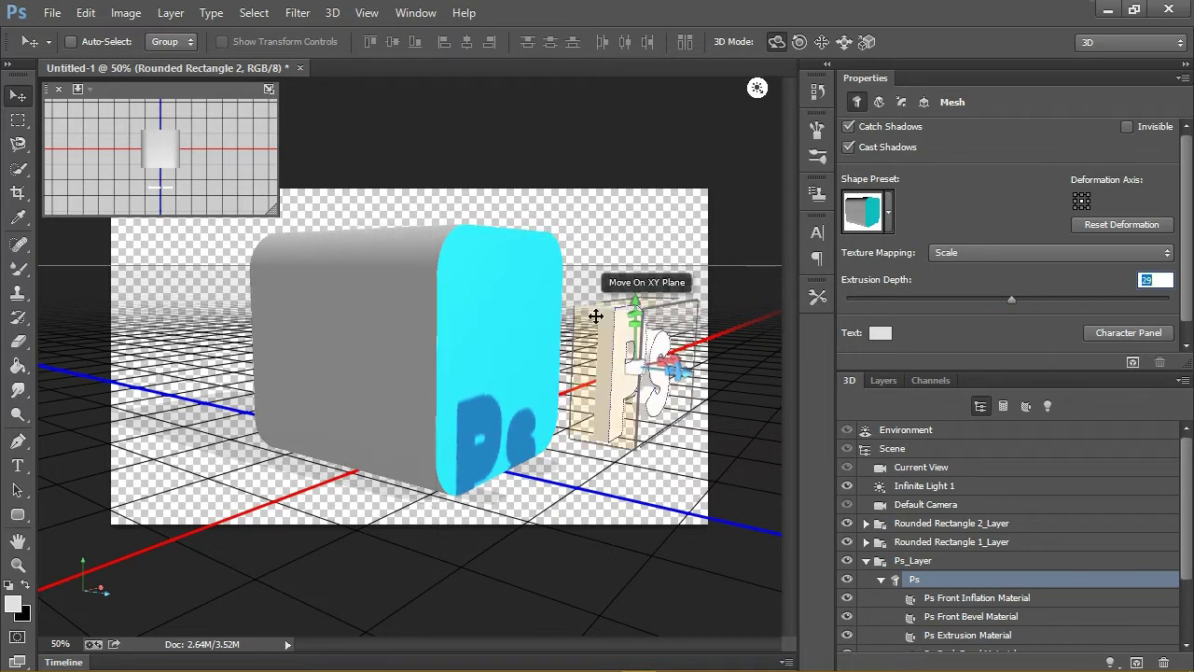
# - Toggle Ps_Layer and both Rounded Rectangle layers' visibility to identify them, then expand Rounded Rectangle 2_Layer
pyautogui.click(866, 561)
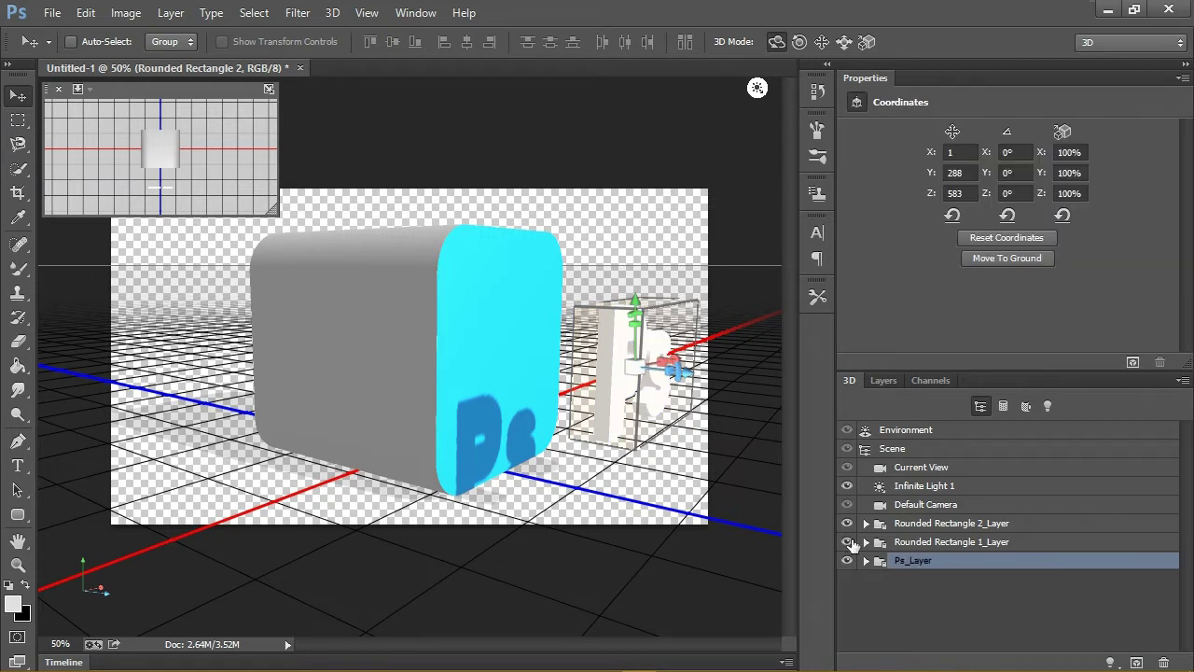
pyautogui.click(846, 523)
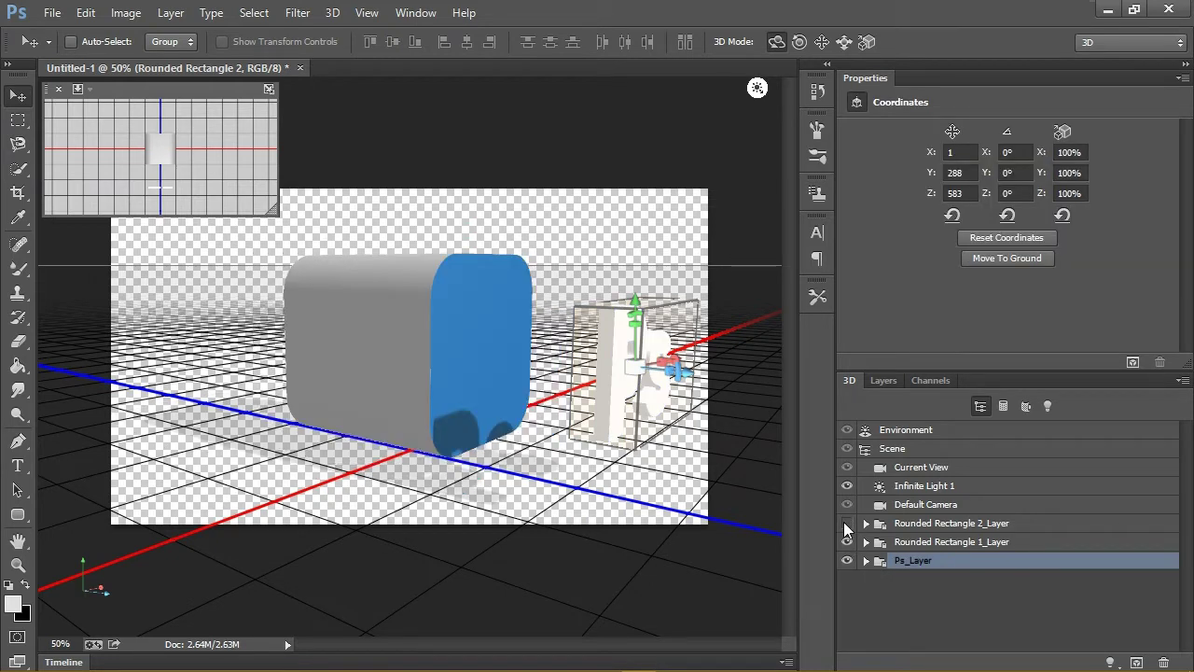
pyautogui.click(845, 522)
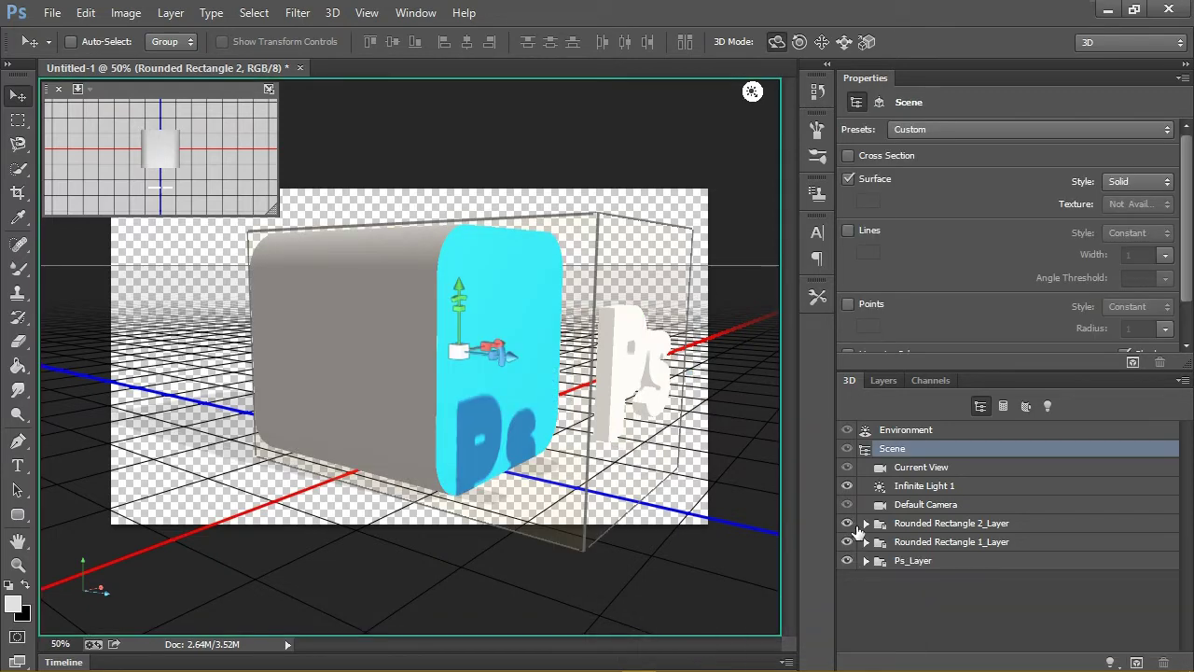
pyautogui.click(947, 549)
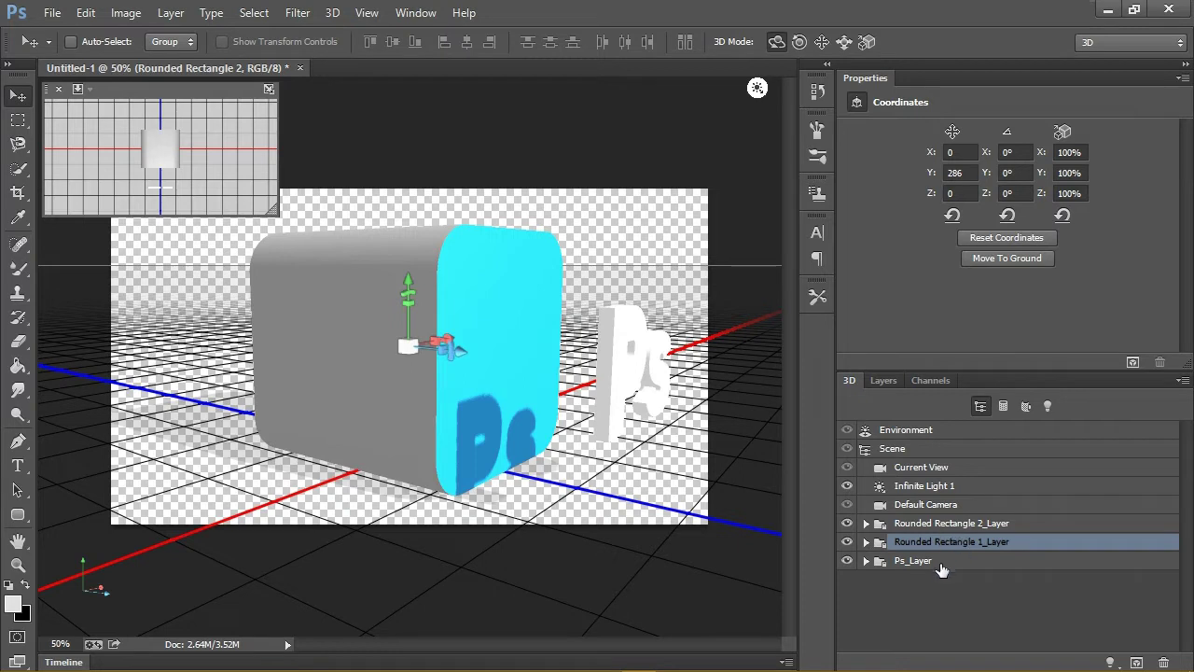
pyautogui.click(847, 559)
pyautogui.click(847, 560)
pyautogui.click(847, 542)
pyautogui.click(847, 541)
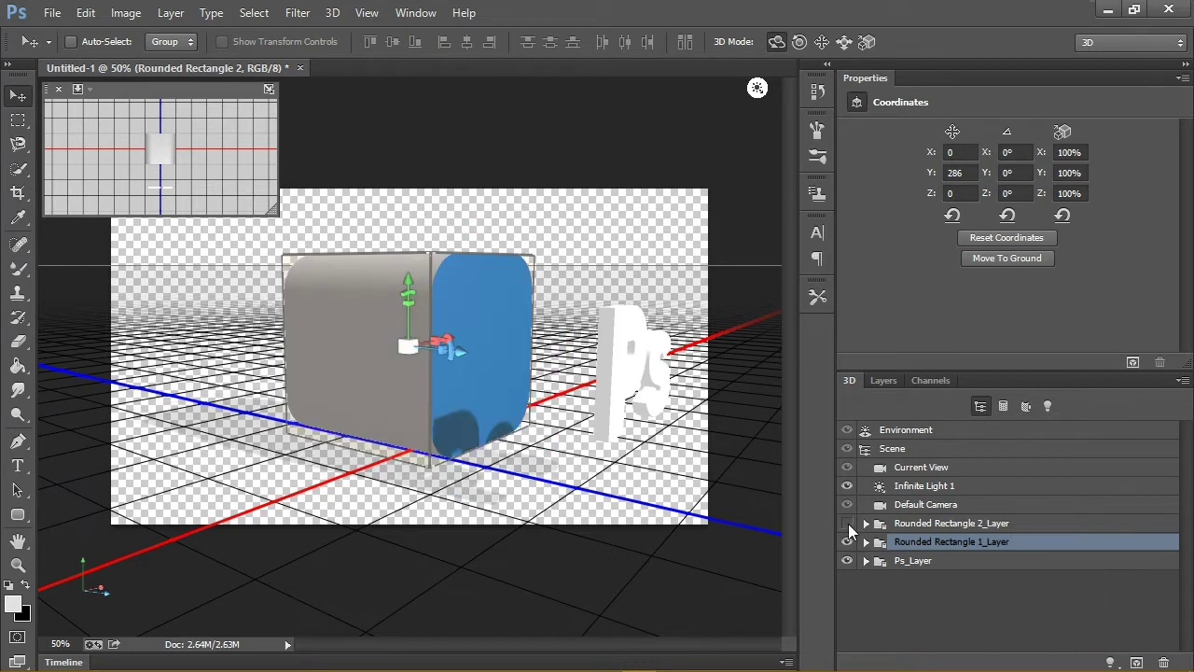
pyautogui.click(847, 523)
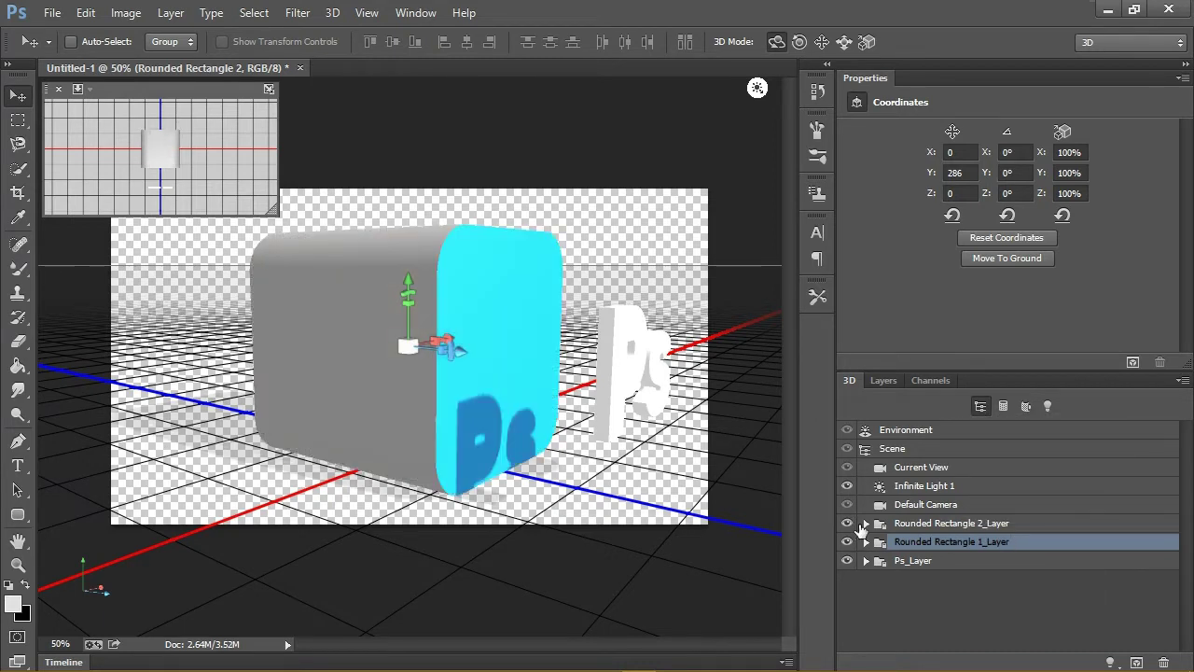
pyautogui.click(891, 528)
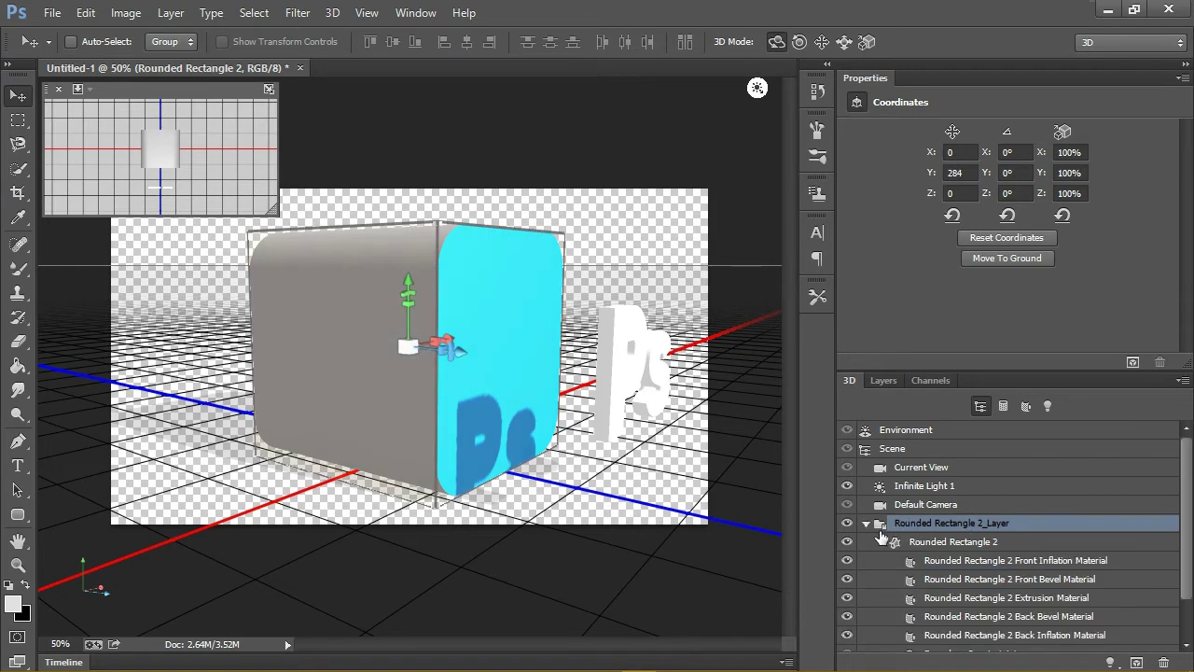
# - Apply a rounded cube shape preset to the Rounded Rectangle 2 mesh
pyautogui.click(963, 545)
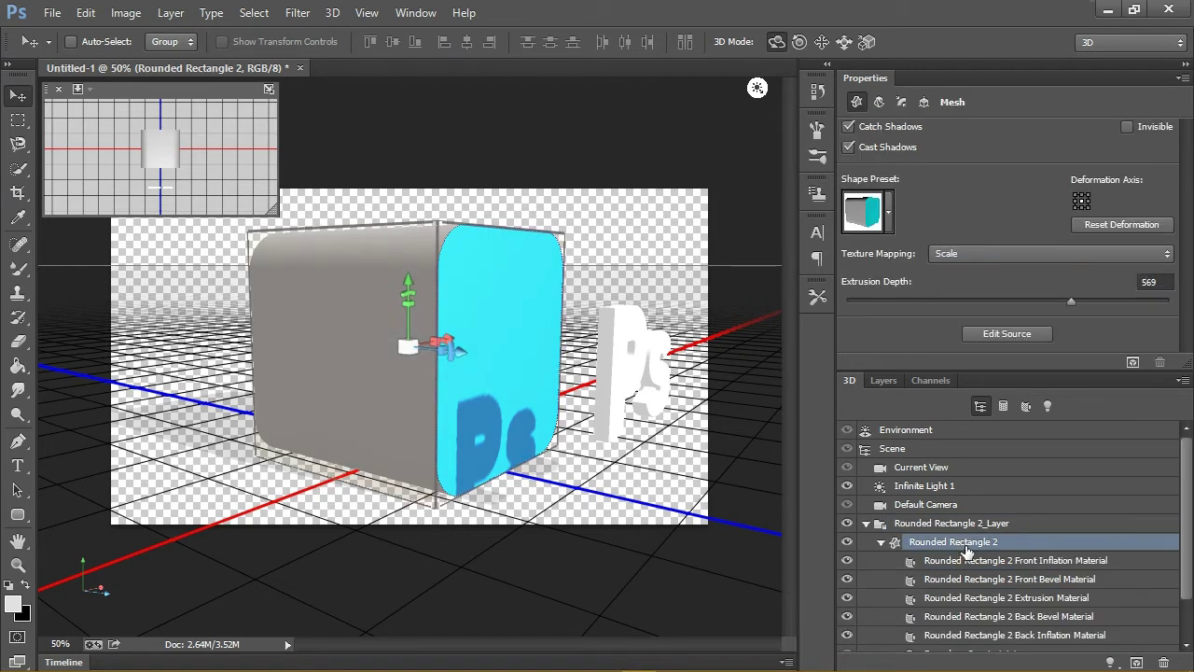
pyautogui.click(889, 212)
pyautogui.click(795, 347)
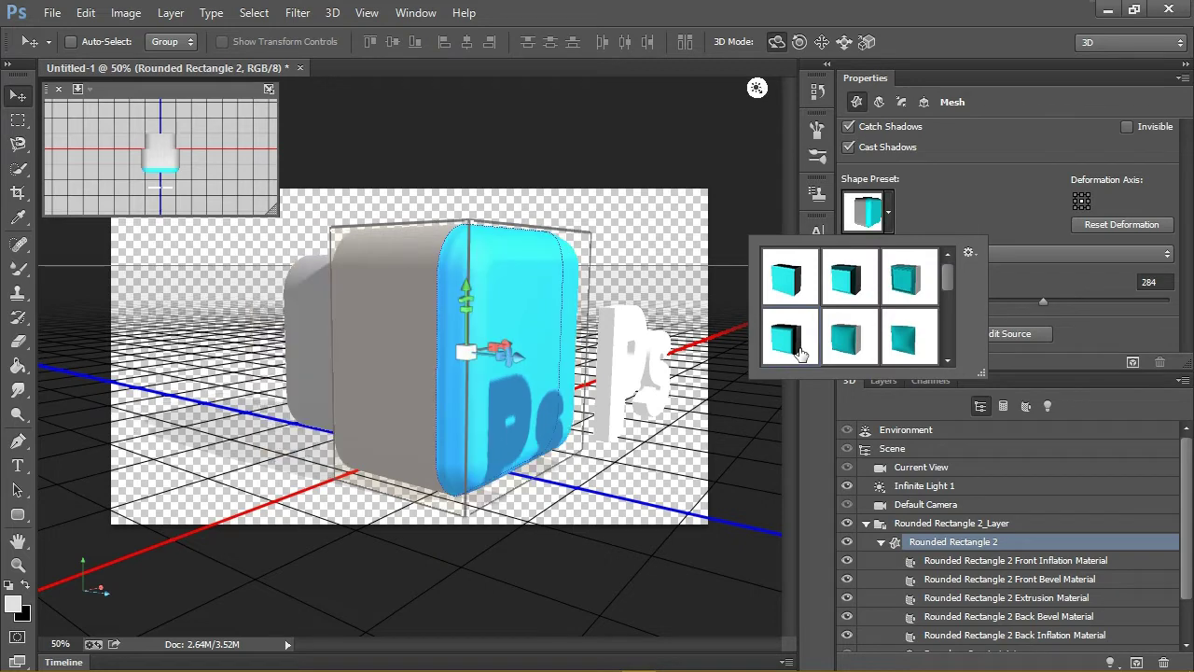
pyautogui.click(801, 352)
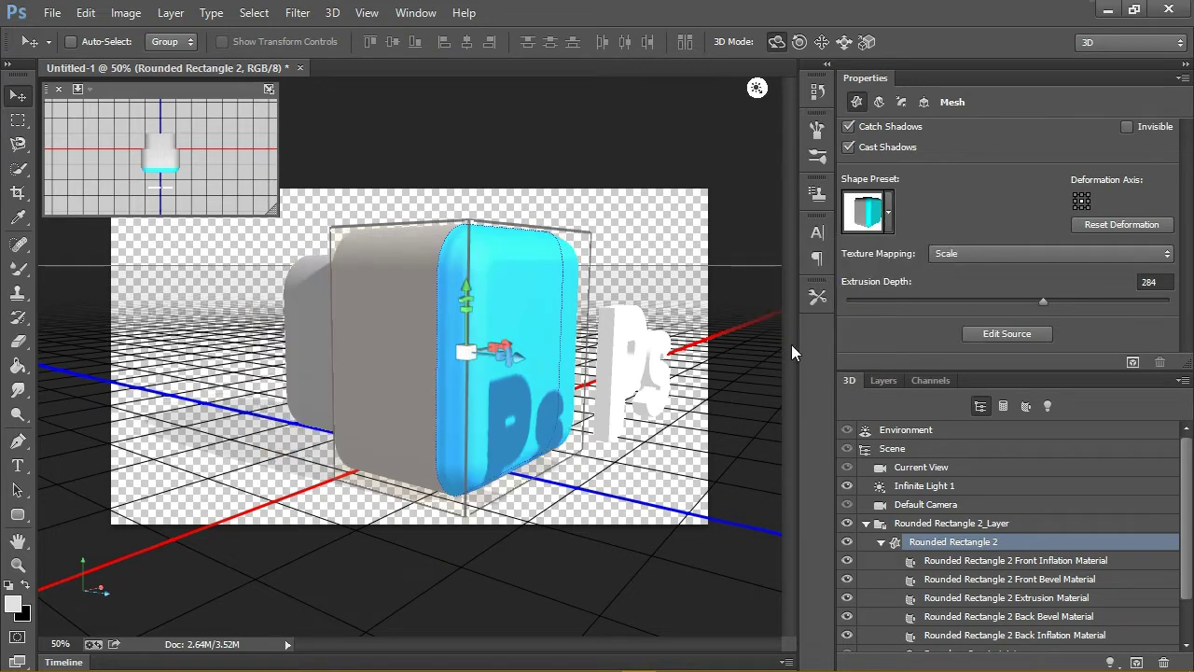
# - Set the cyan slab's cap bevel to 9% at 40° and reduce its extrusion depth to 43
pyautogui.click(901, 102)
pyautogui.click(868, 203)
pyautogui.write('9')
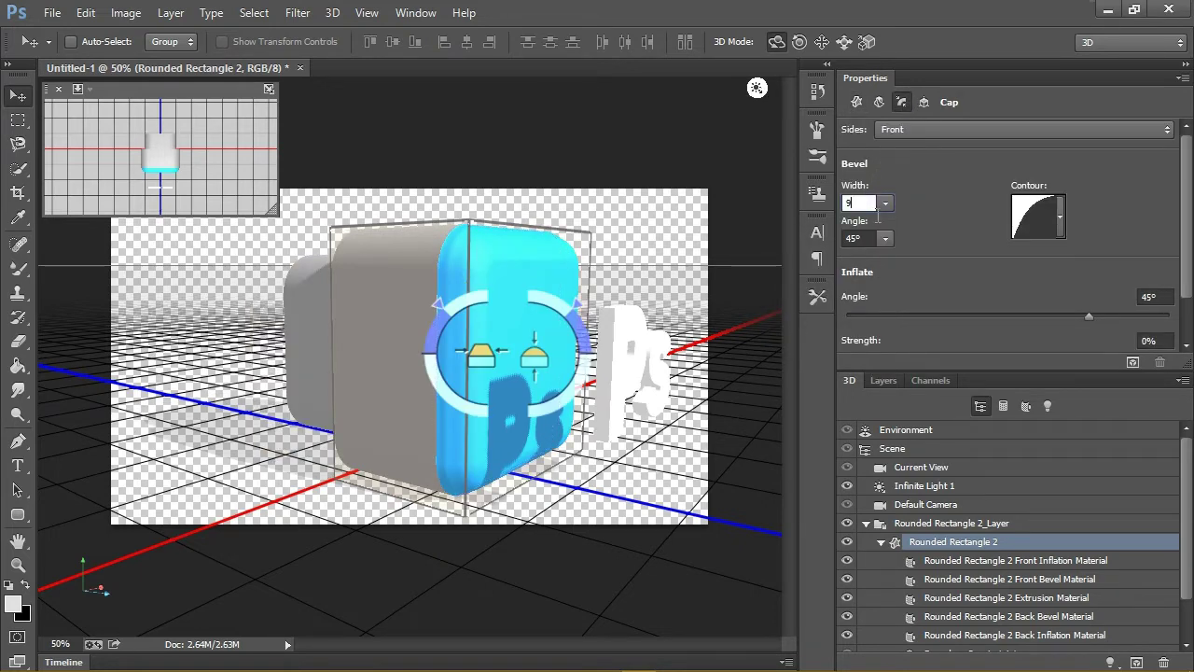
pyautogui.click(875, 241)
pyautogui.doubleClick(875, 240)
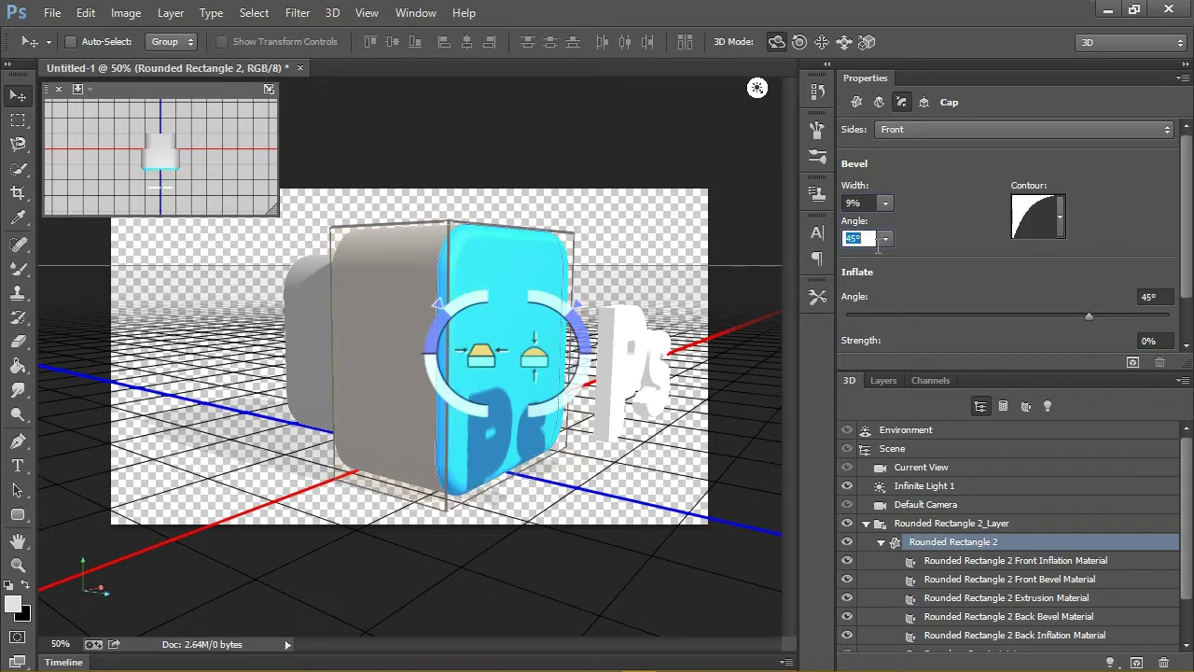
pyautogui.write('40')
pyautogui.press('Return')
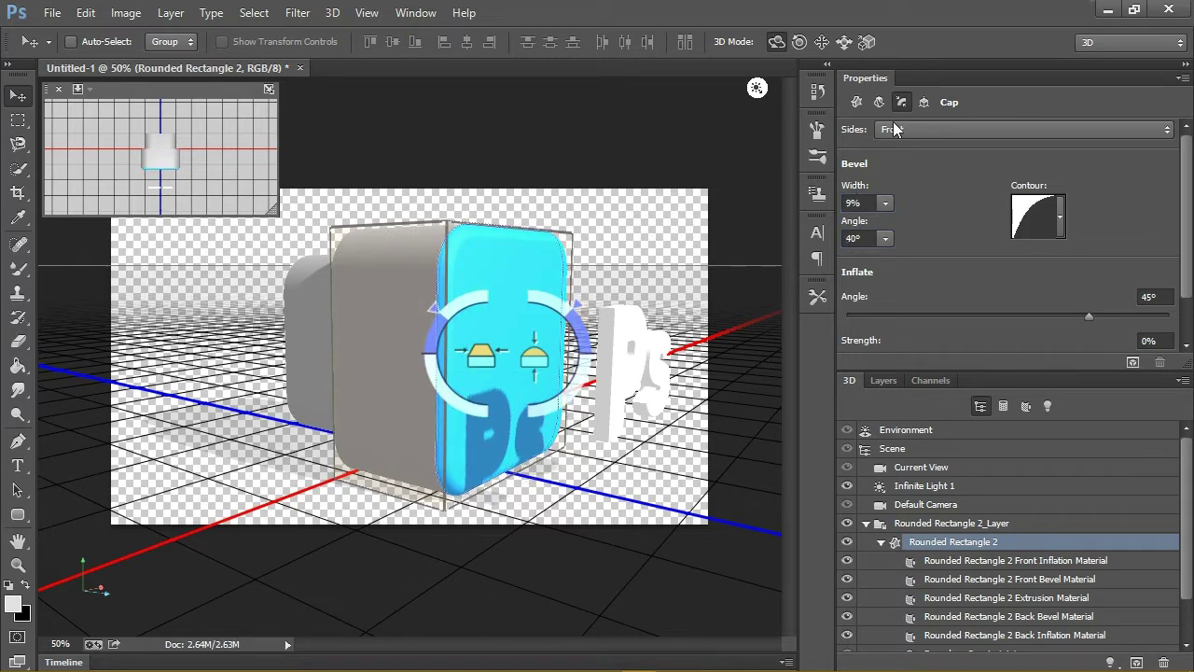
pyautogui.click(856, 102)
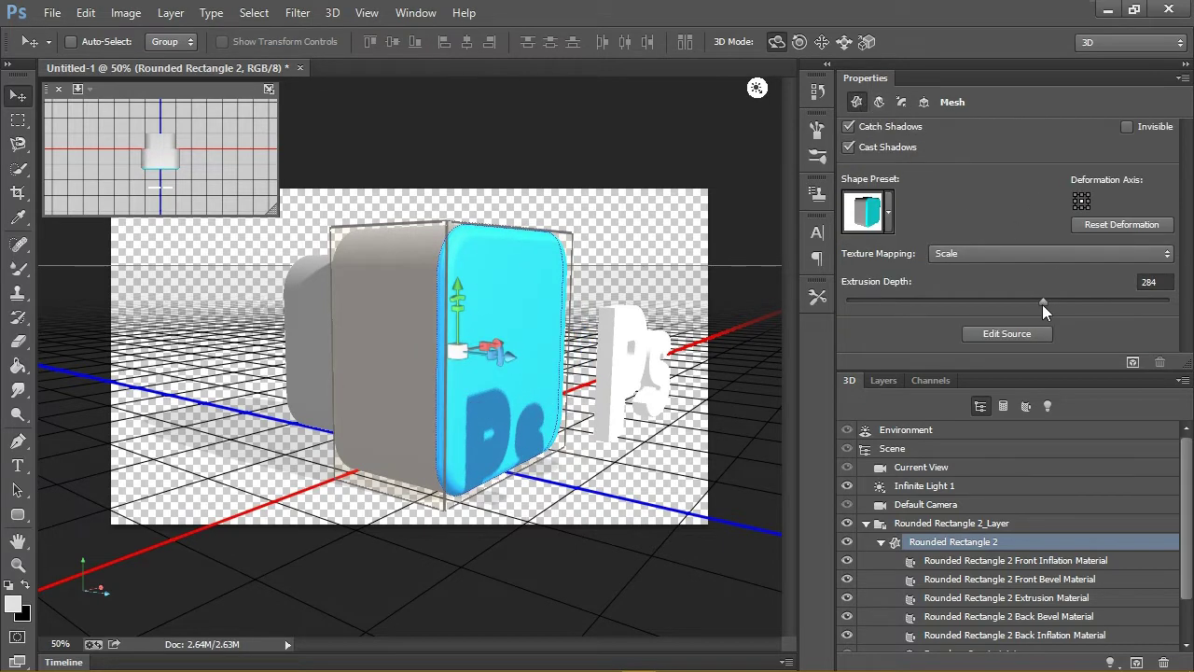
pyautogui.moveTo(1043, 302)
pyautogui.mouseDown()
pyautogui.moveTo(1015, 301)
pyautogui.moveTo(1027, 320)
pyautogui.mouseUp()
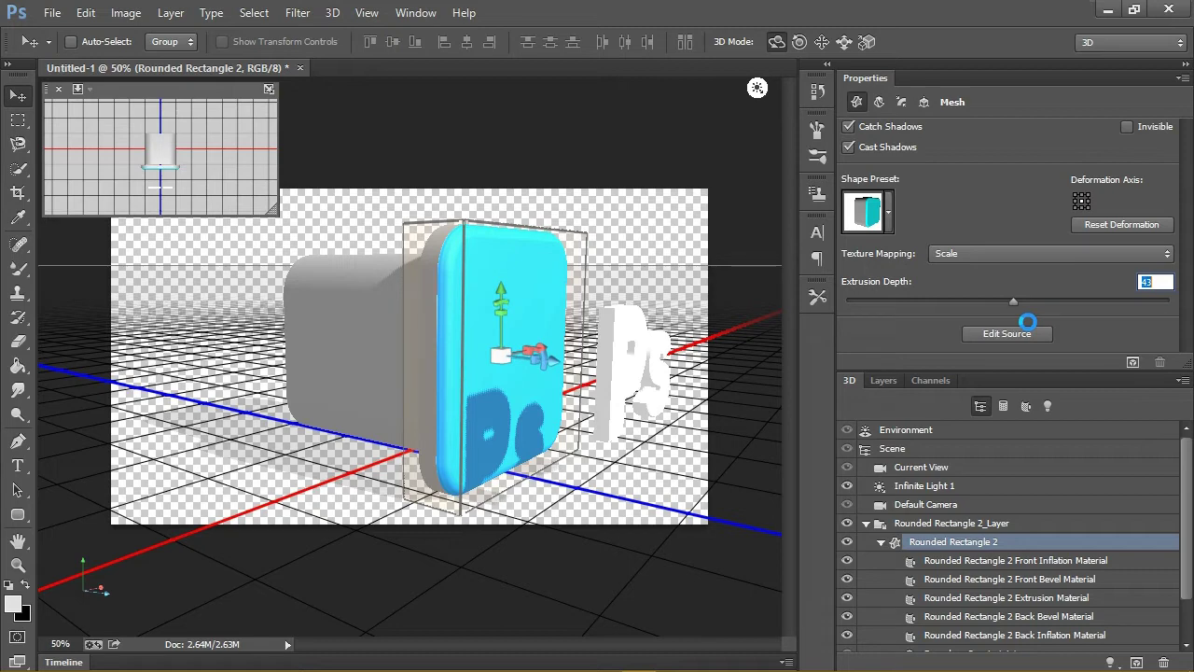
# - Apply the bevel to both Front and Back sides of the cyan slab
pyautogui.click(903, 100)
pyautogui.click(922, 129)
pyautogui.click(925, 176)
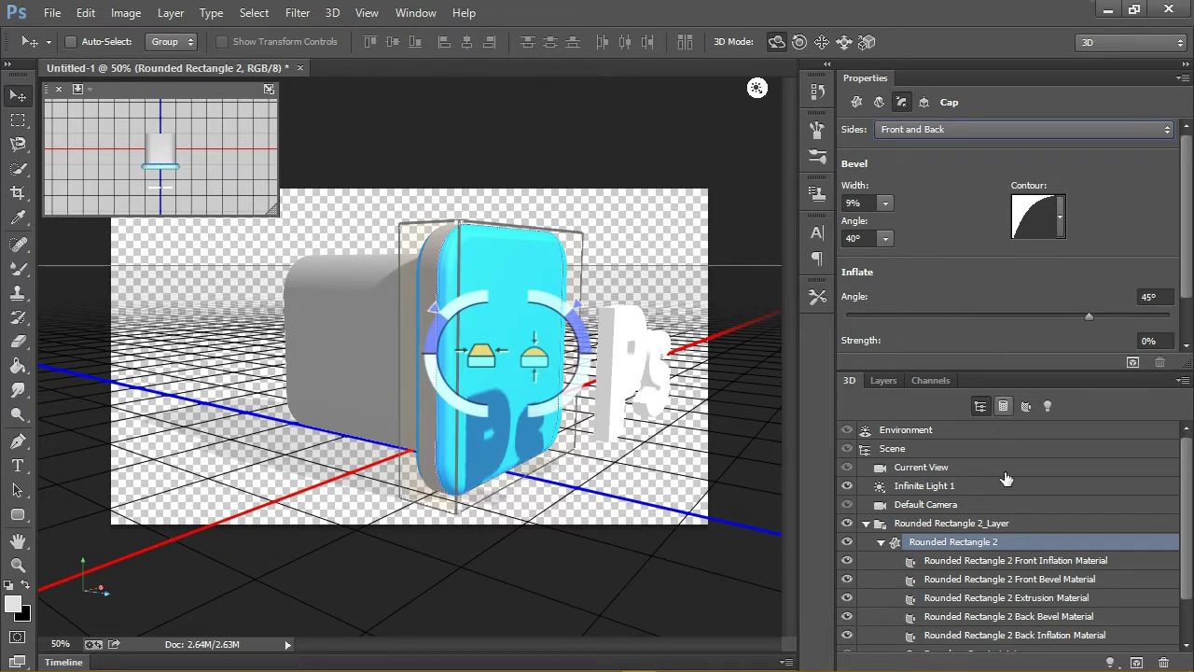
pyautogui.click(866, 524)
# - Select the Rounded Rectangle 1 mesh and move the dark blue rectangle forward along Z
pyautogui.click(928, 542)
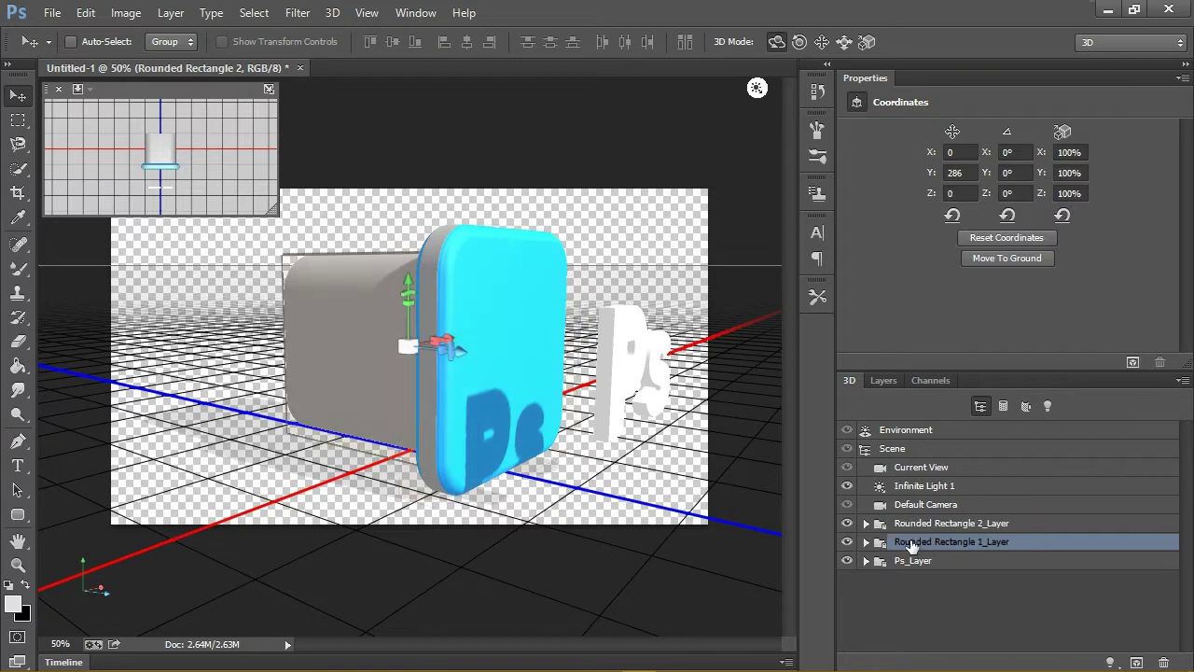
pyautogui.click(847, 541)
pyautogui.click(848, 541)
pyautogui.click(868, 542)
pyautogui.click(968, 562)
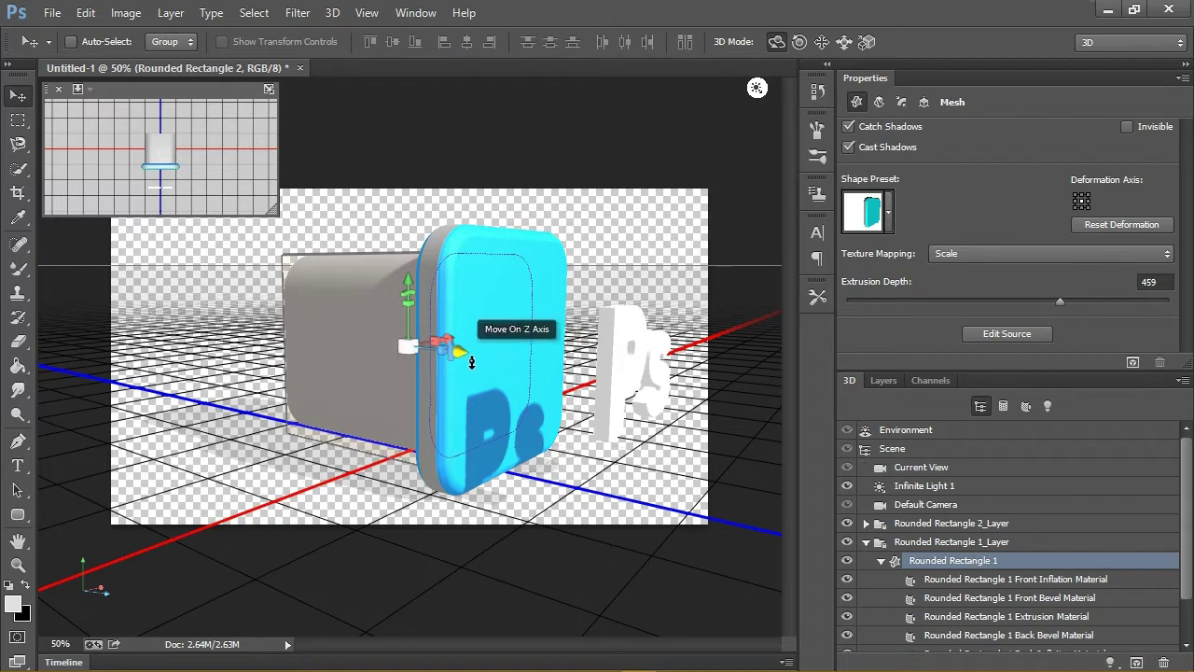
pyautogui.moveTo(471, 362)
pyautogui.mouseDown()
pyautogui.moveTo(562, 388)
pyautogui.moveTo(539, 381)
pyautogui.mouseUp()
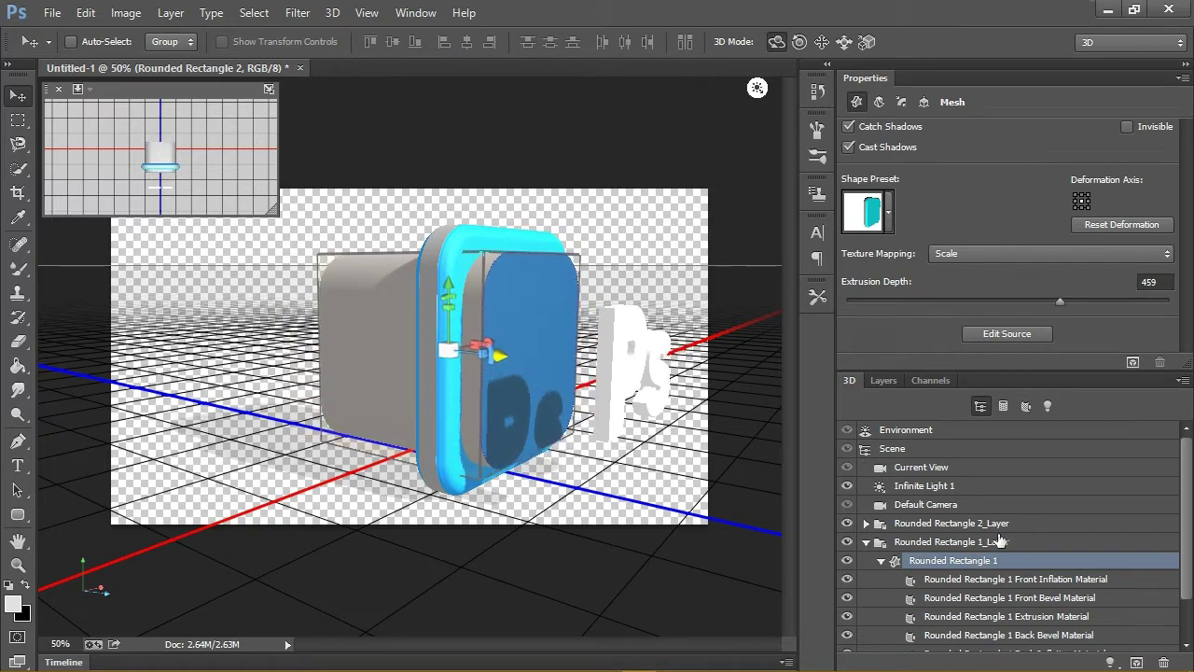
# - Apply the rounded cube shape preset to the dark blue rectangle
pyautogui.click(888, 213)
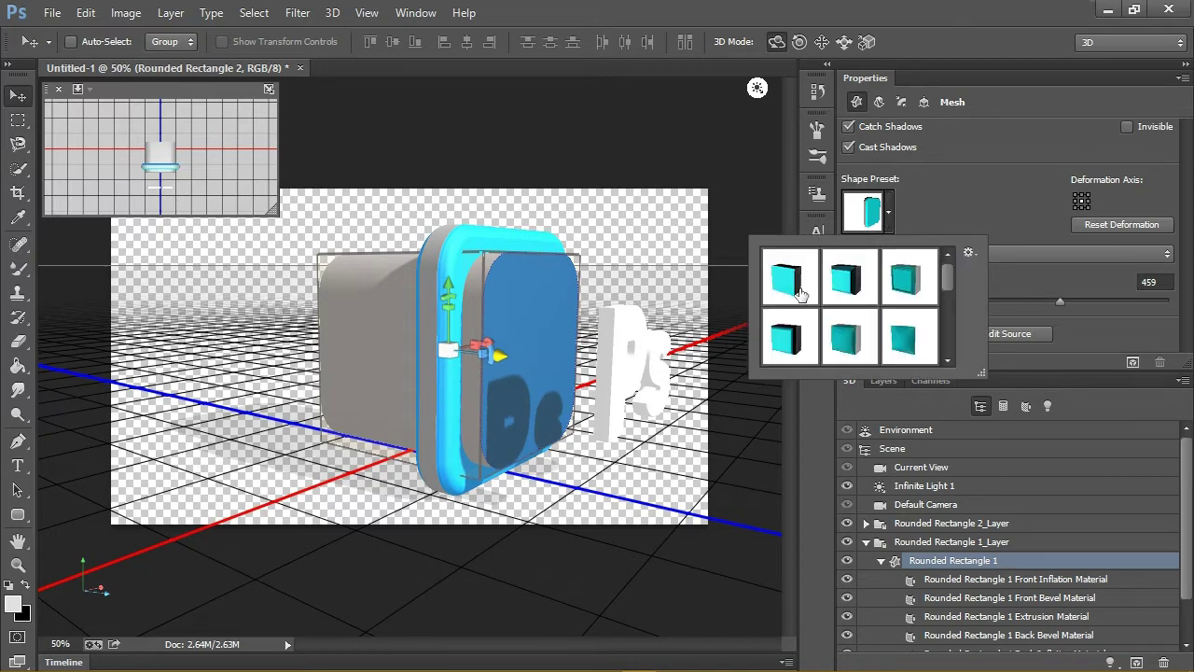
pyautogui.click(788, 337)
pyautogui.click(960, 174)
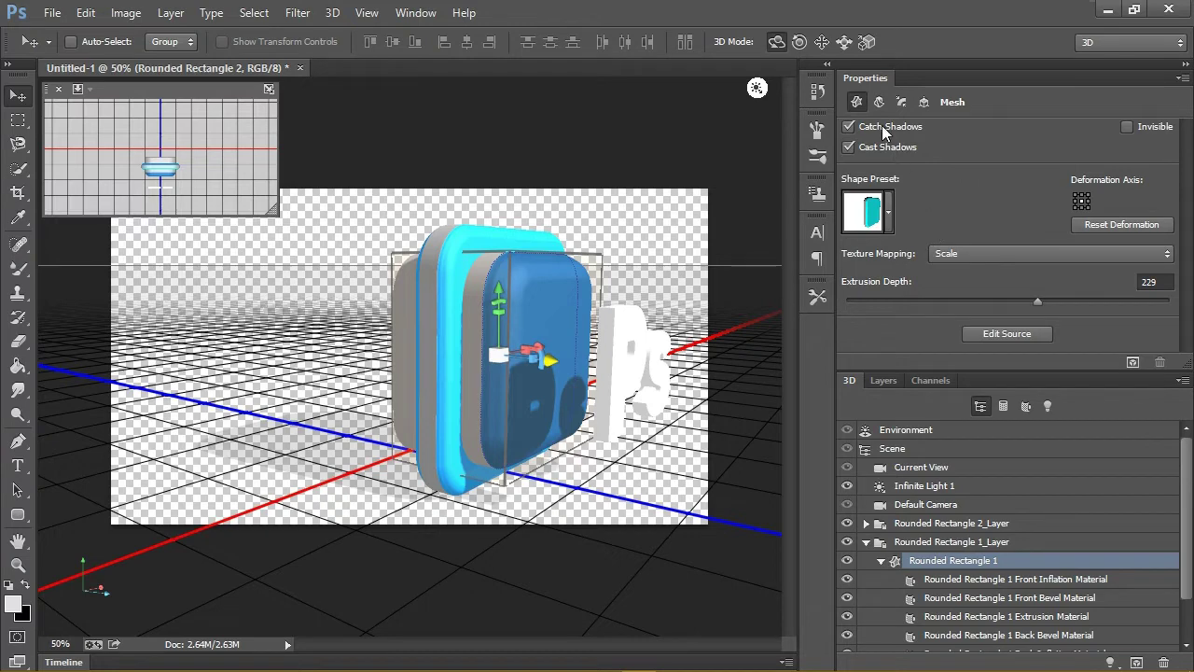
# - Give the dark blue slab a 9%, 40° bevel and reduce its extrusion depth to 14
pyautogui.click(901, 102)
pyautogui.click(877, 208)
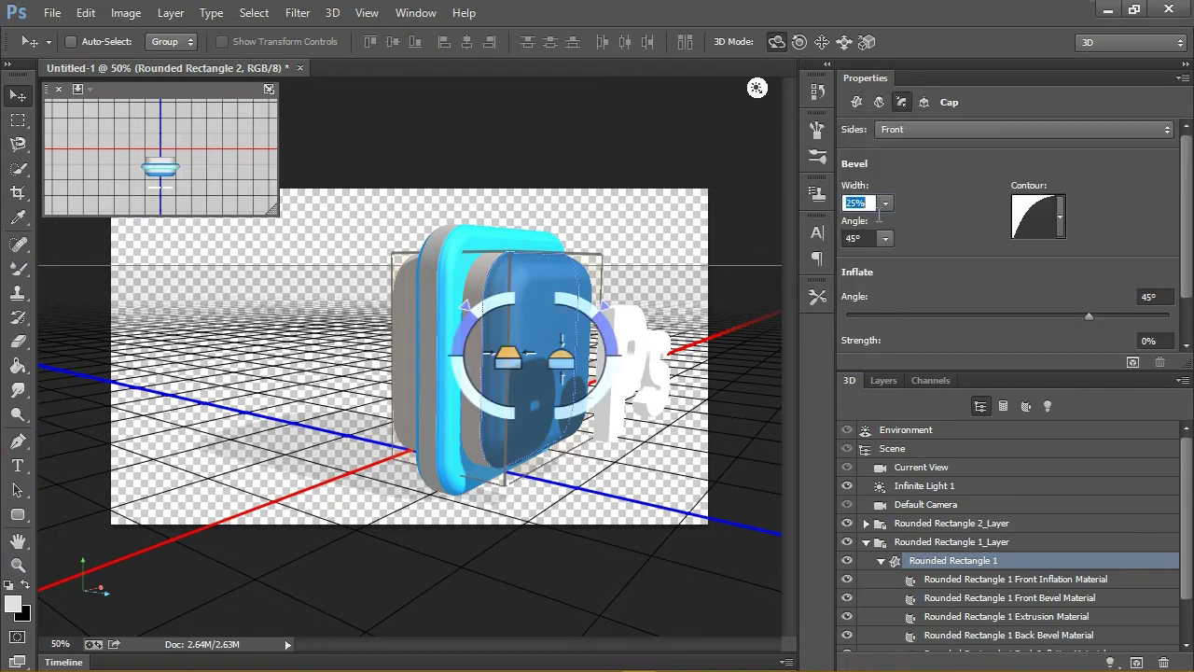
pyautogui.write('5')
pyautogui.press('Tab')
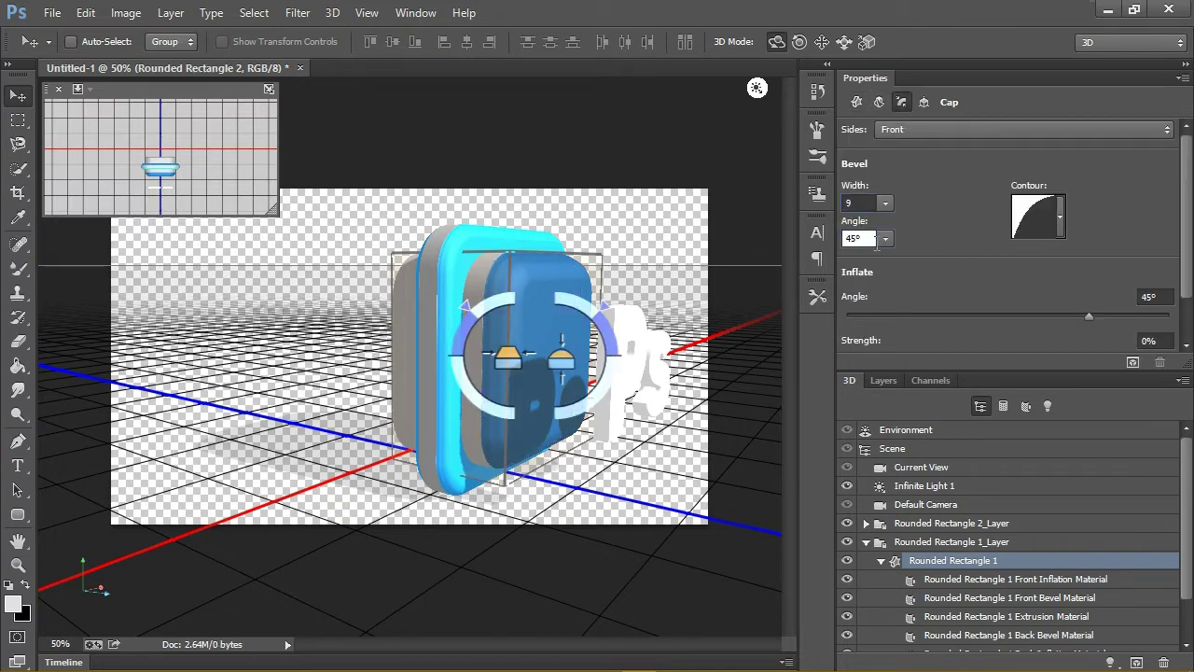
pyautogui.write('40')
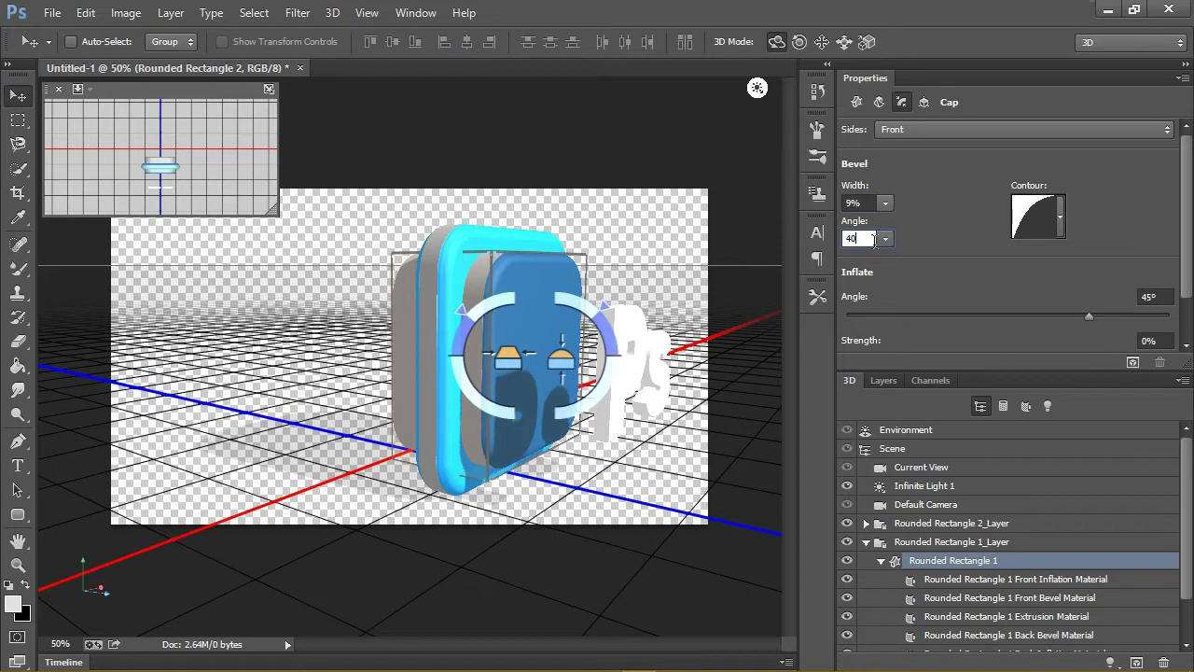
pyautogui.press('Return')
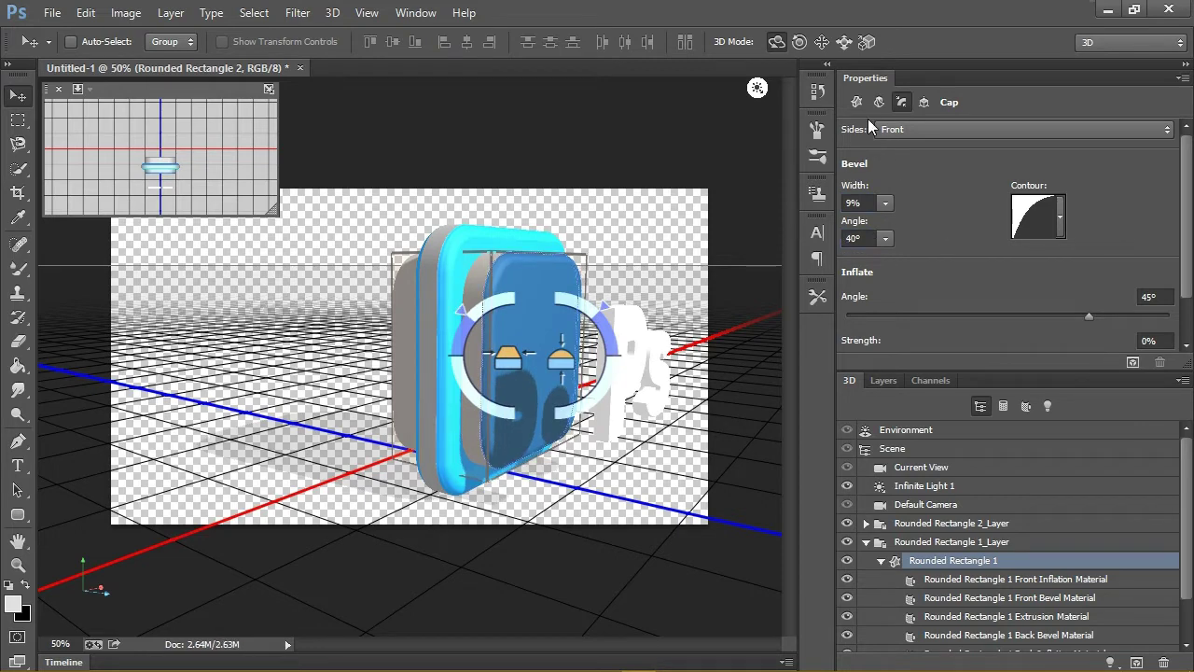
pyautogui.click(858, 102)
pyautogui.moveTo(1037, 303); pyautogui.dragTo(1009, 302)
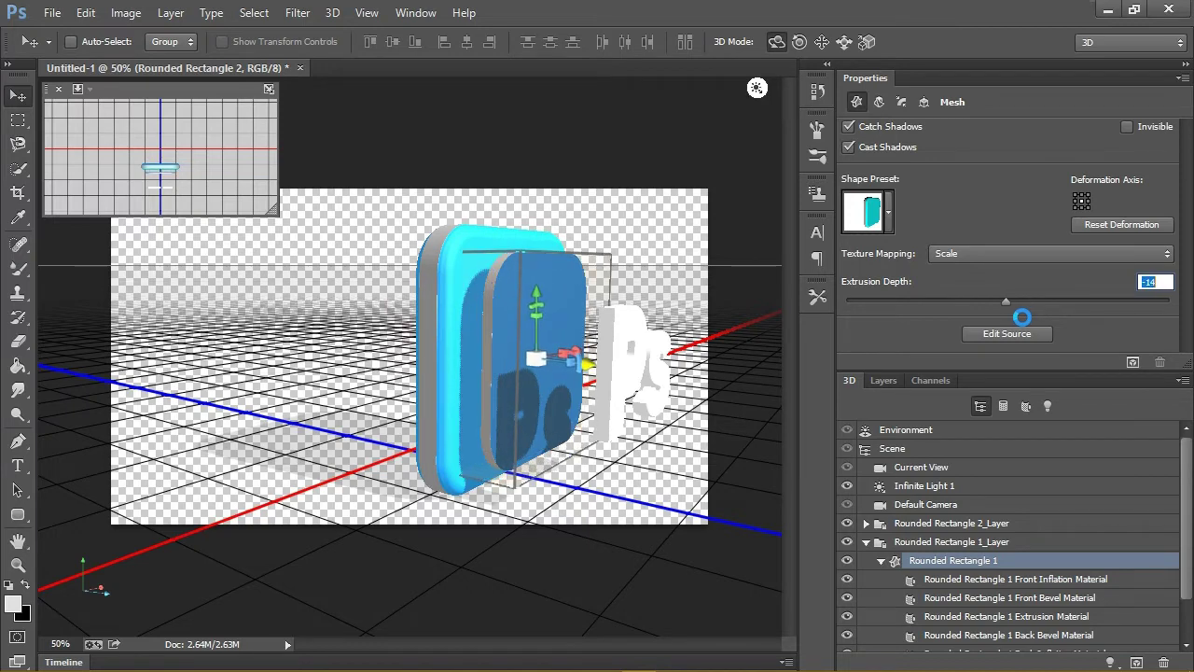
pyautogui.moveTo(1021, 317); pyautogui.dragTo(1024, 318)
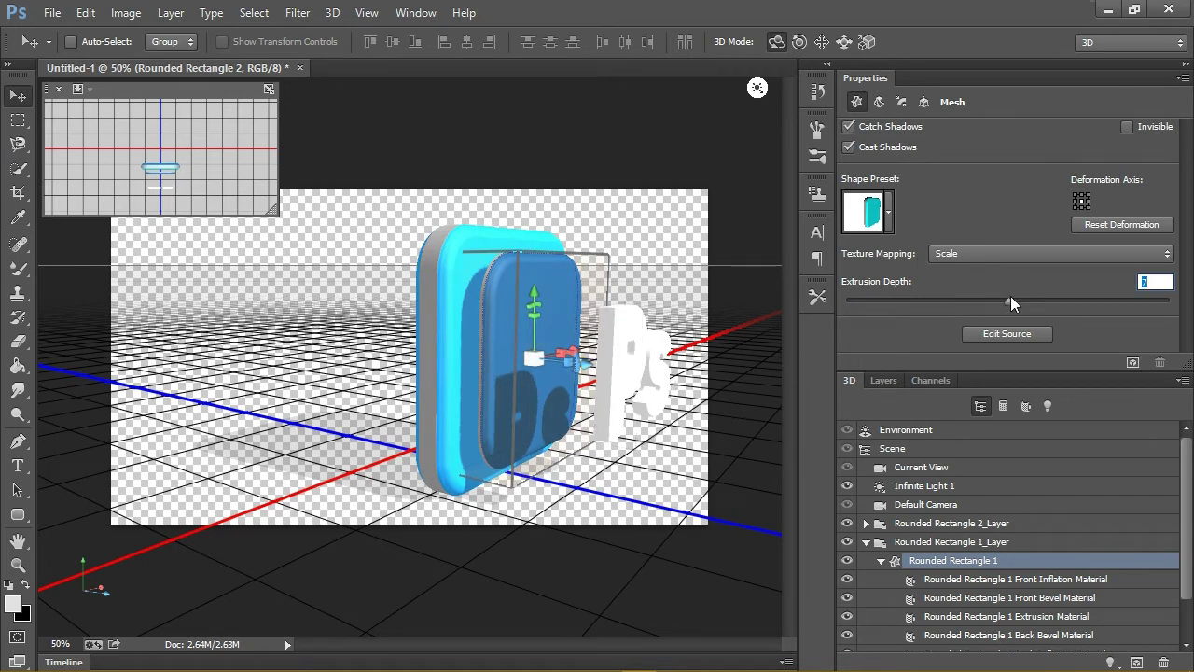
pyautogui.click(866, 542)
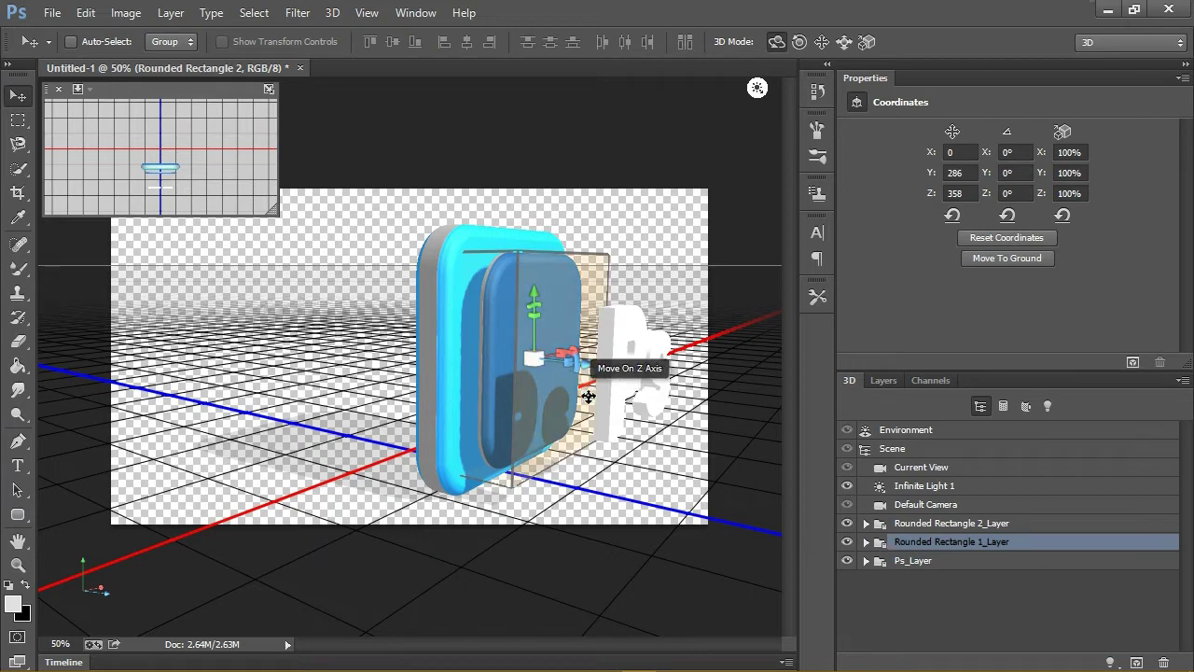
# - Reposition Rounded Rectangle 1 along Z and deepen its extrusion to 29
pyautogui.moveTo(599, 374); pyautogui.dragTo(571, 379)
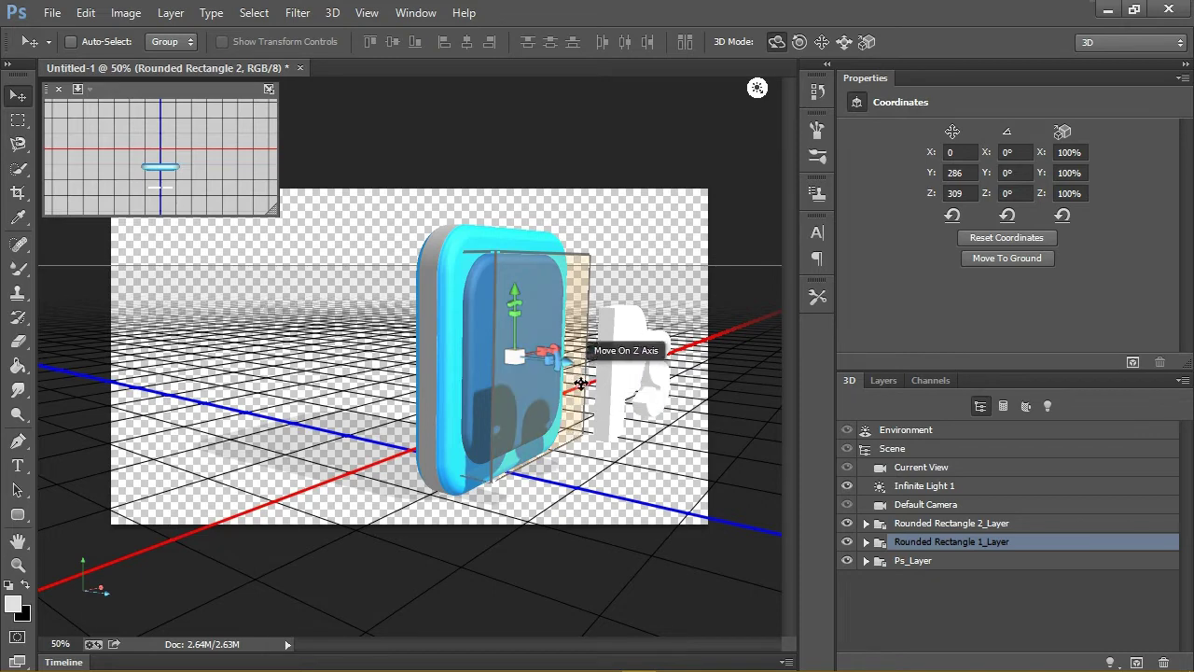
pyautogui.moveTo(567, 363); pyautogui.dragTo(611, 375)
pyautogui.click(867, 542)
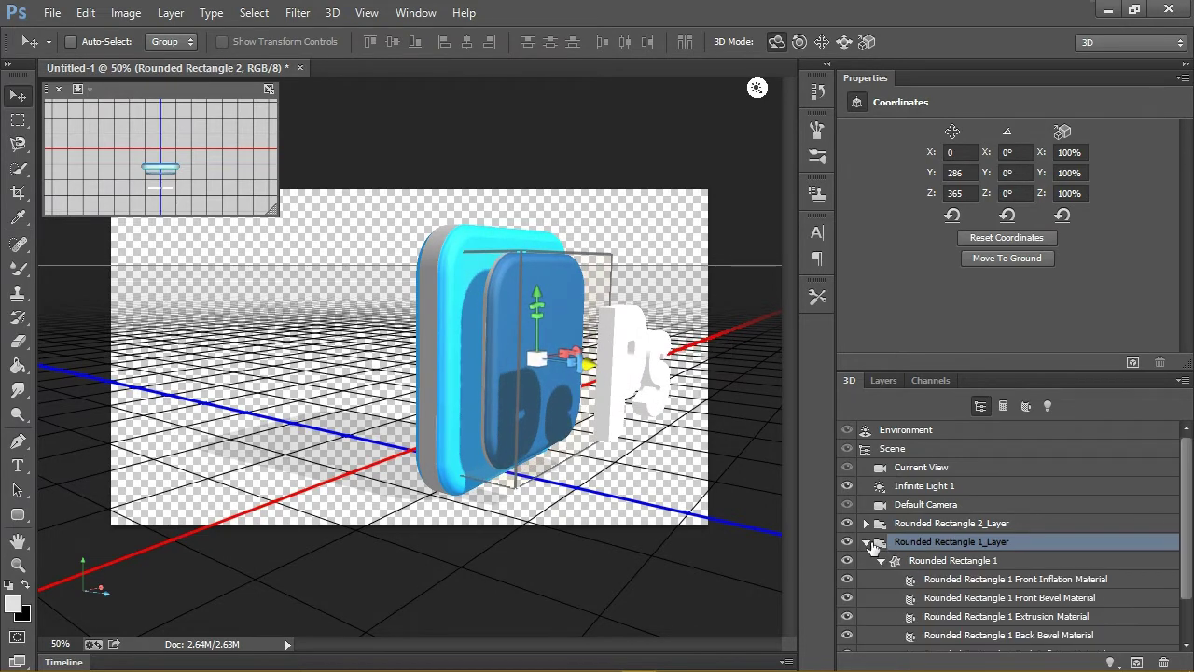
pyautogui.click(922, 560)
pyautogui.click(1007, 304)
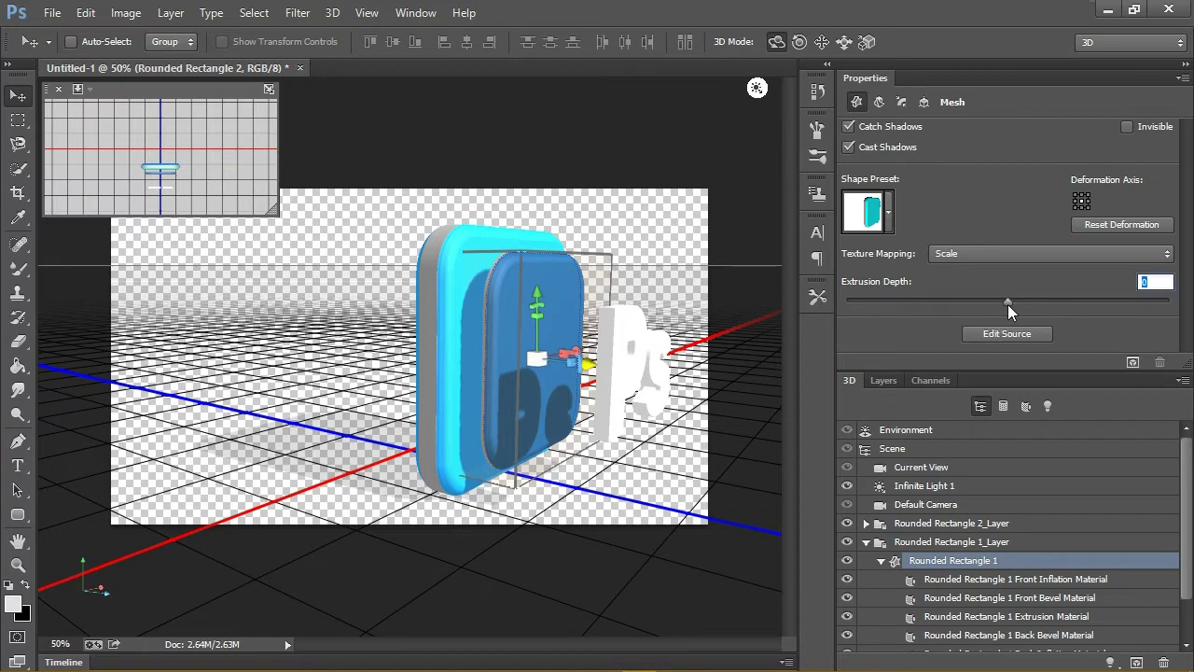
pyautogui.moveTo(1008, 303); pyautogui.dragTo(1011, 304)
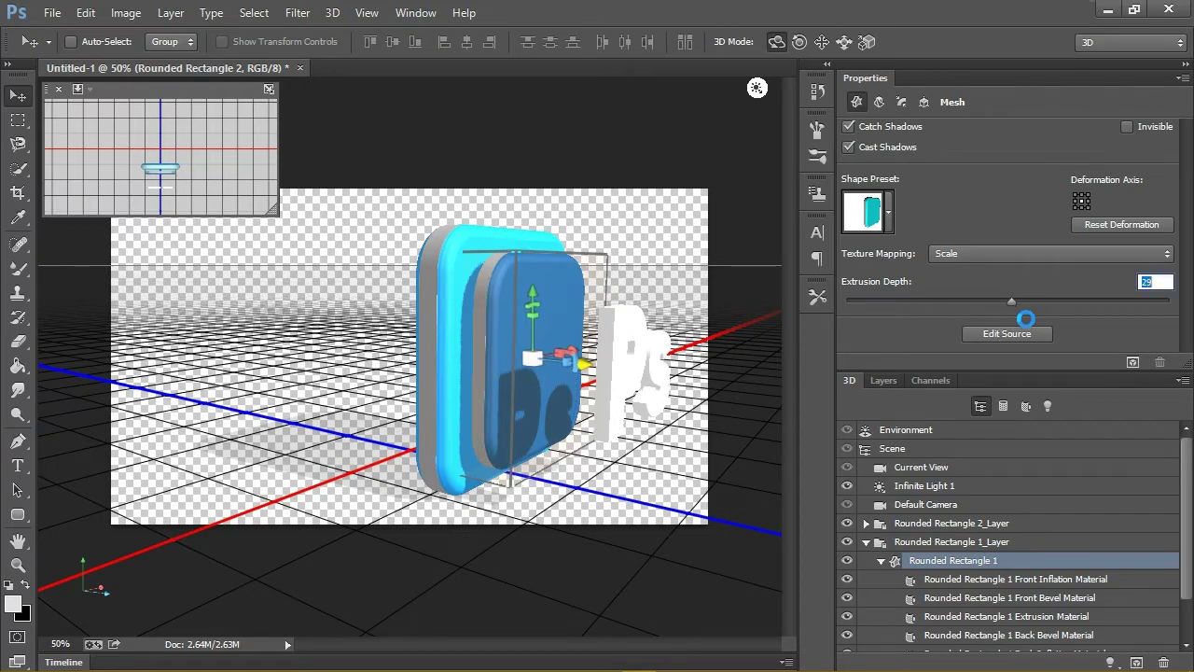
# - Pull the dark blue slab back to Z 317 against the cyan slab's front
pyautogui.click(866, 541)
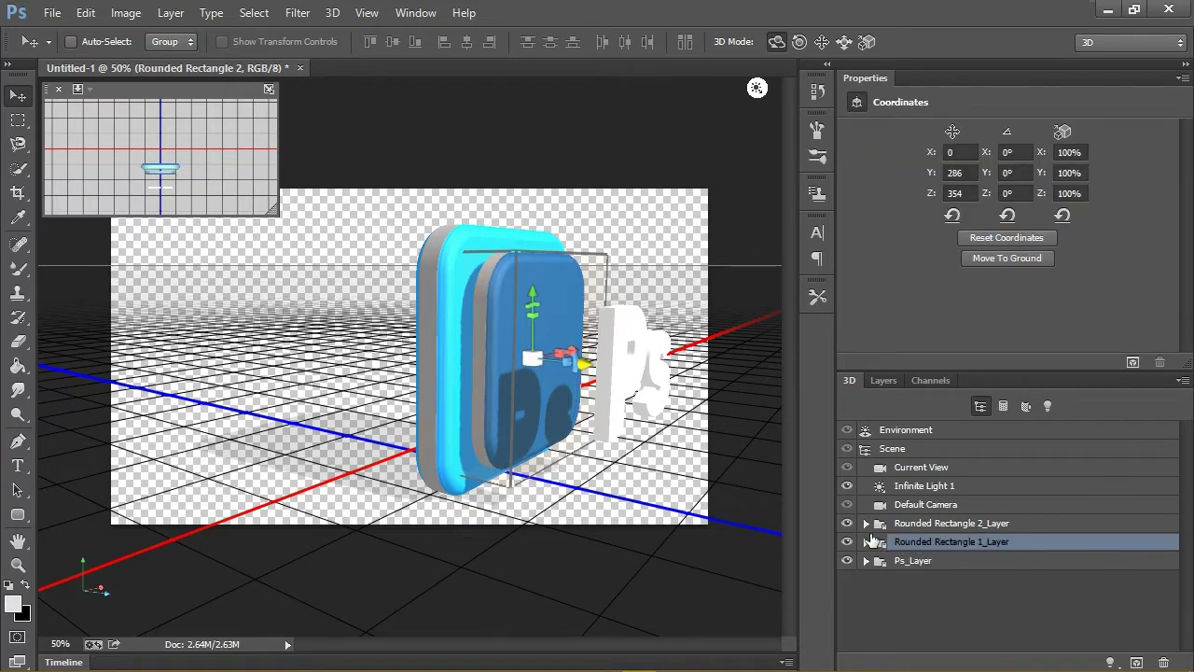
pyautogui.moveTo(578, 366); pyautogui.dragTo(576, 371)
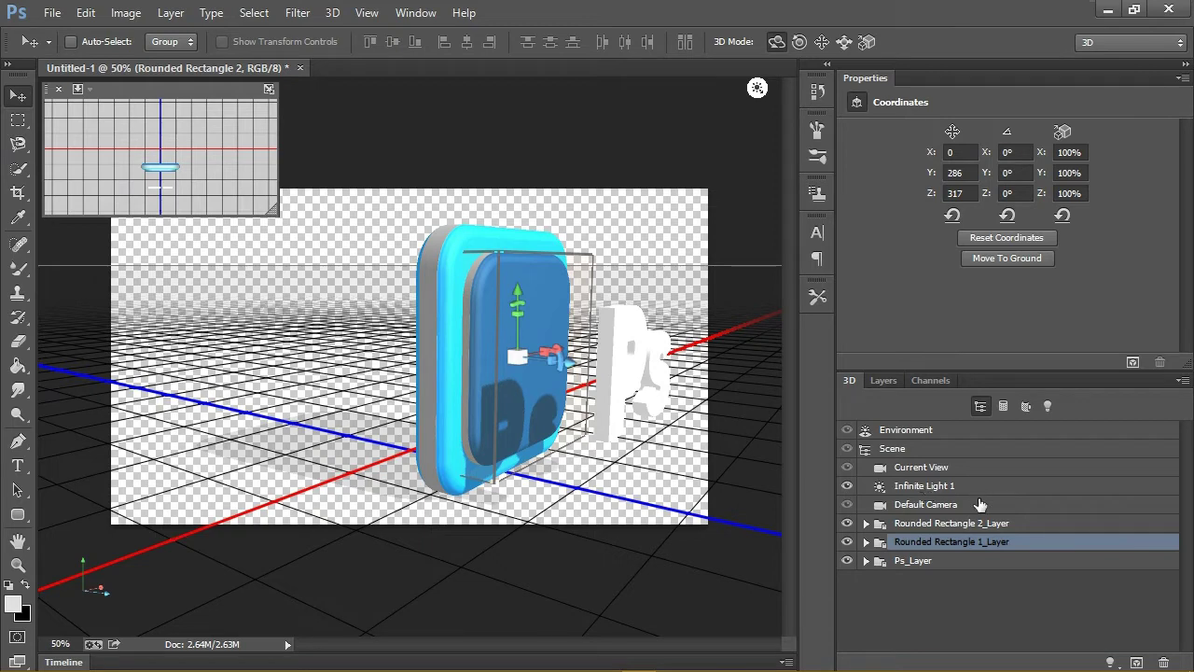
pyautogui.click(935, 566)
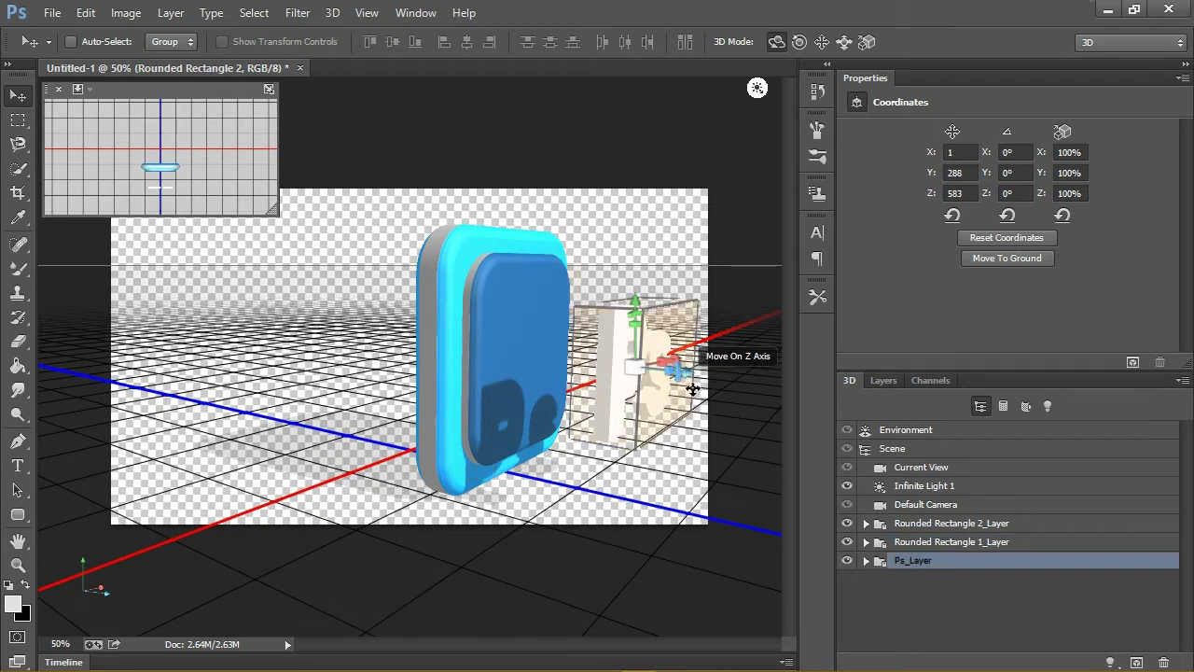
# - Move the Ps letters onto the blue slab's face and orbit the camera to face the icon
pyautogui.moveTo(700, 380)
pyautogui.mouseDown()
pyautogui.moveTo(560, 364)
pyautogui.moveTo(575, 362)
pyautogui.mouseUp()
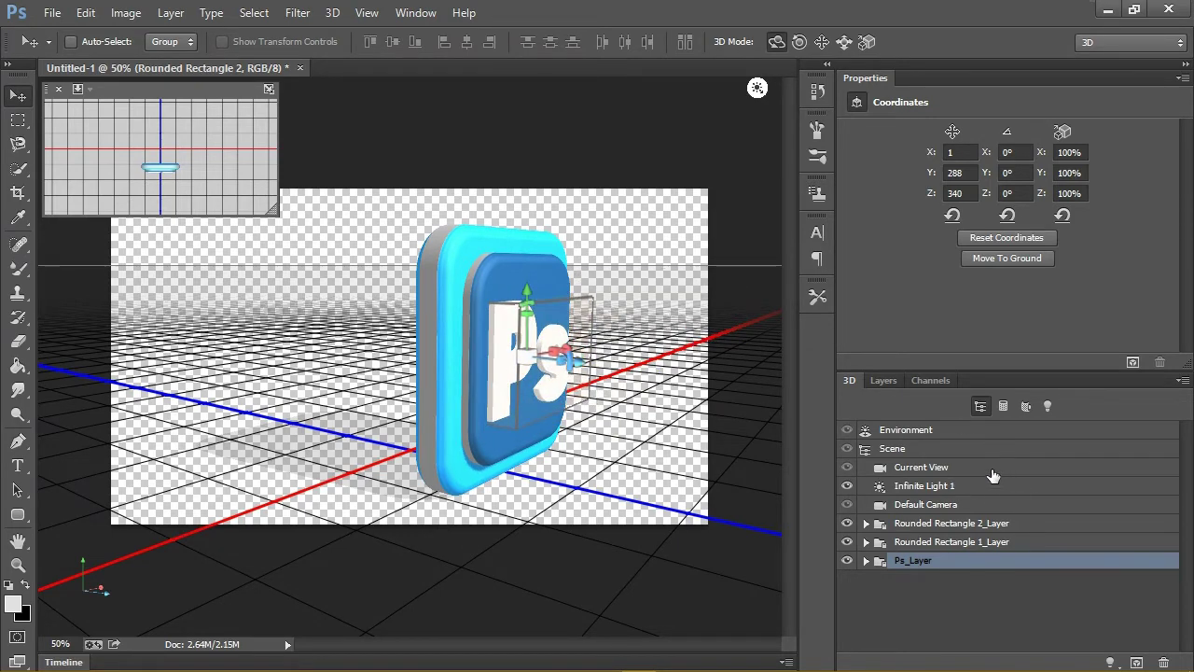
pyautogui.click(955, 468)
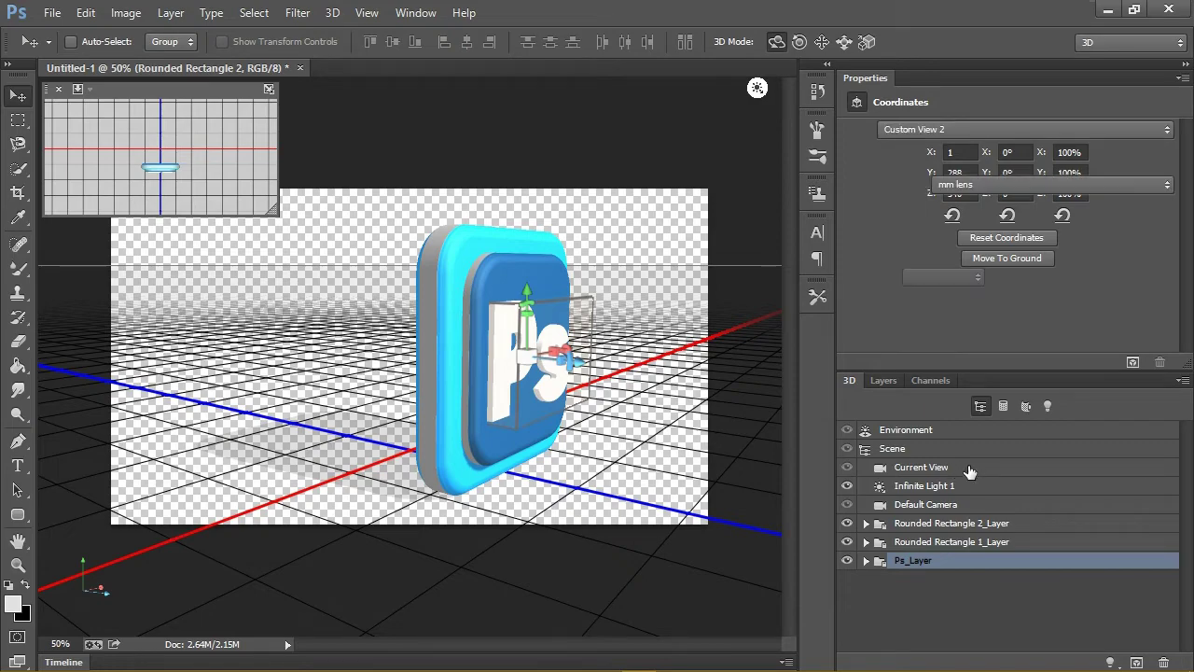
pyautogui.moveTo(649, 321)
pyautogui.mouseDown()
pyautogui.moveTo(563, 311)
pyautogui.moveTo(628, 321)
pyautogui.mouseUp()
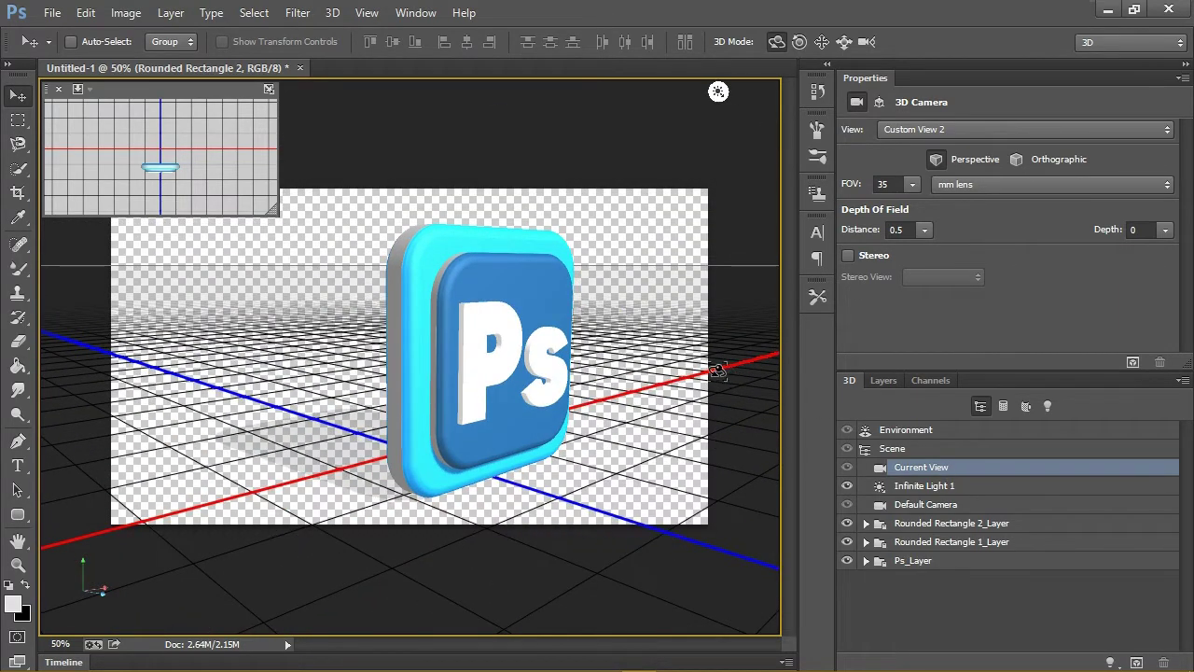
# - Orbit to a closer, more frontal view and return to the 3D scene list
pyautogui.moveTo(667, 333); pyautogui.dragTo(648, 331)
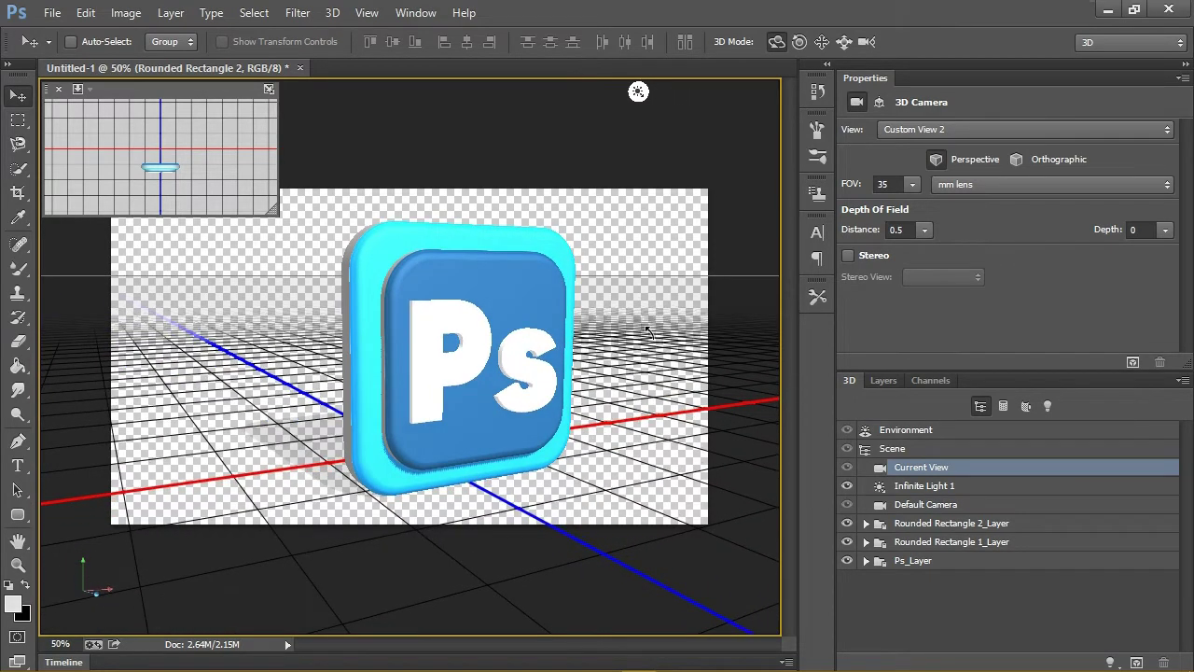
pyautogui.moveTo(648, 332); pyautogui.dragTo(650, 330)
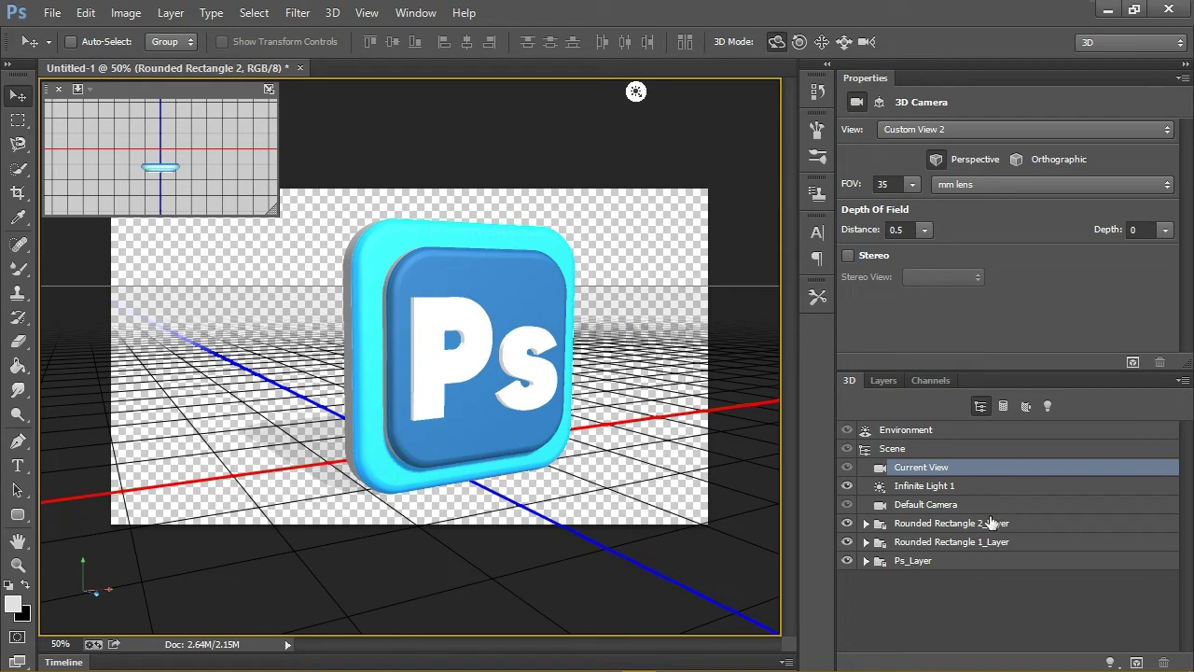
pyautogui.click(946, 524)
pyautogui.click(885, 380)
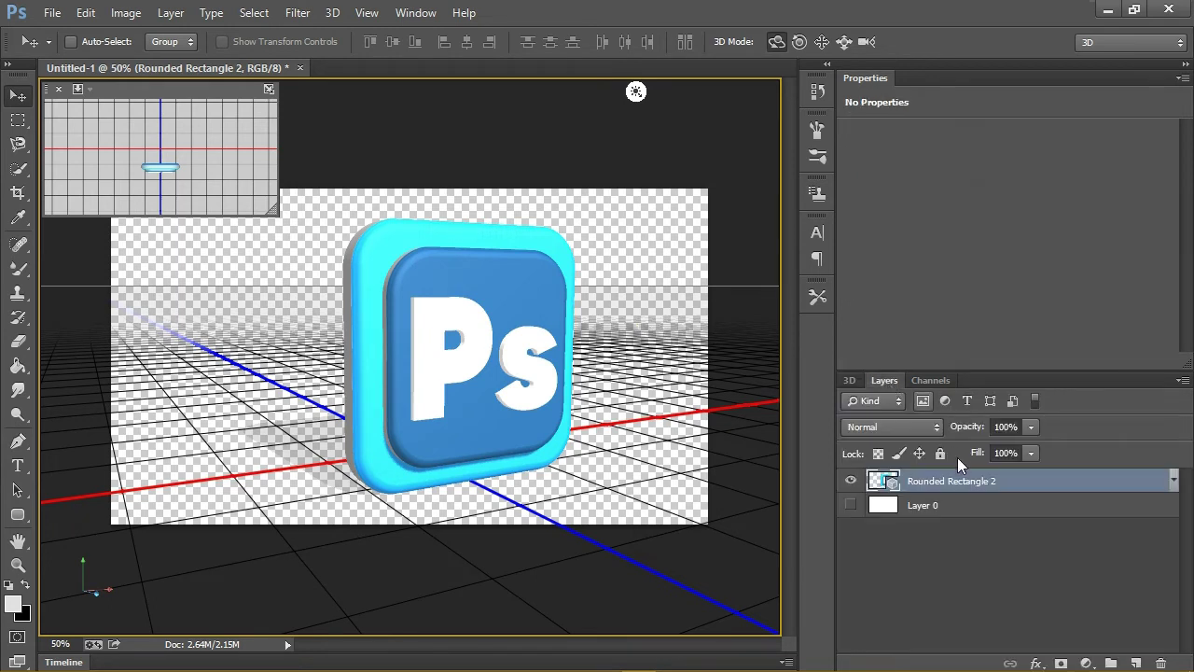
pyautogui.click(853, 489)
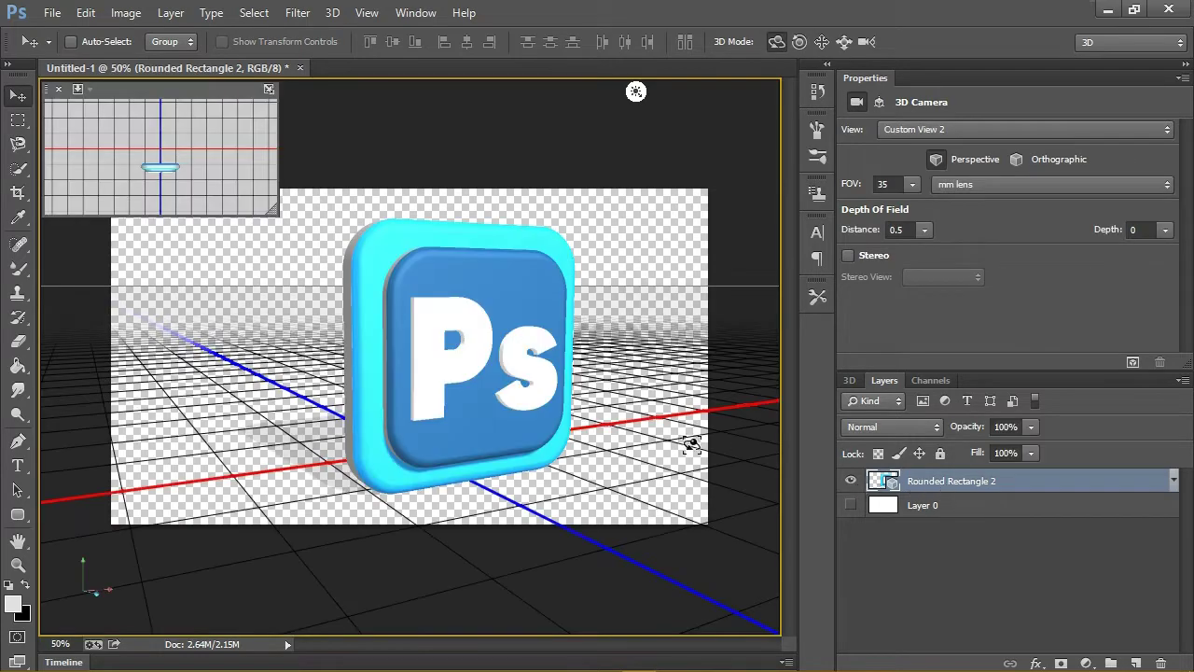
pyautogui.click(850, 380)
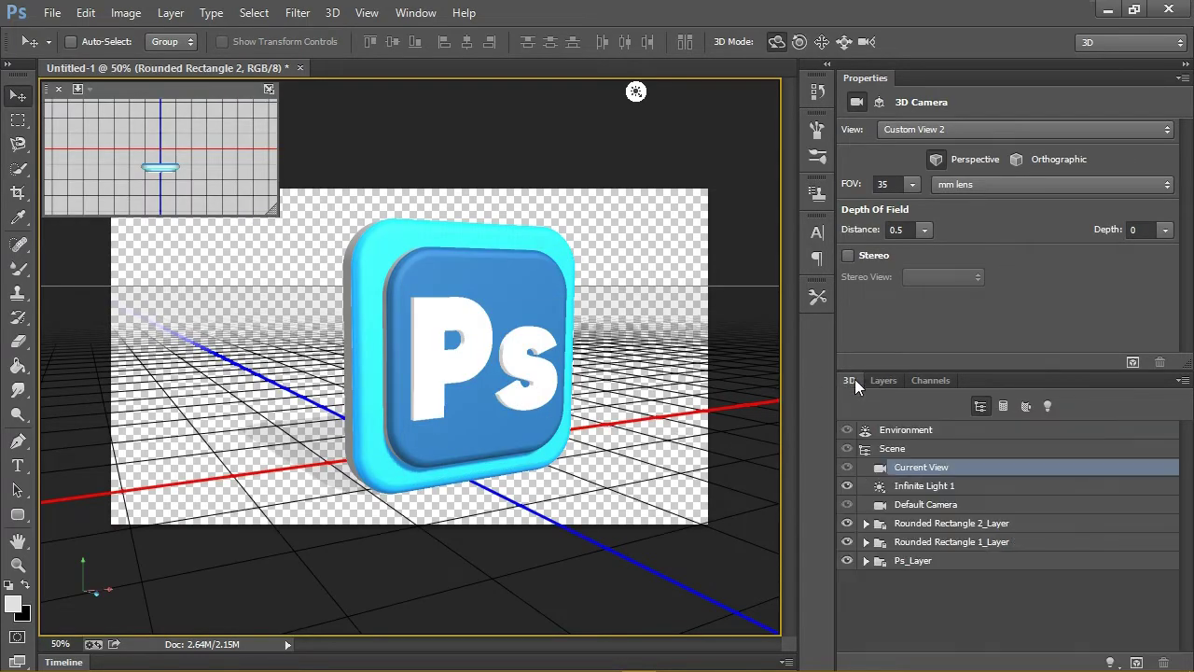
# - Select all three icon pieces and move them together to X −45, Z 219
pyautogui.click(926, 523)
pyautogui.keyDown('shift'); pyautogui.click(937, 563); pyautogui.keyUp('shift')
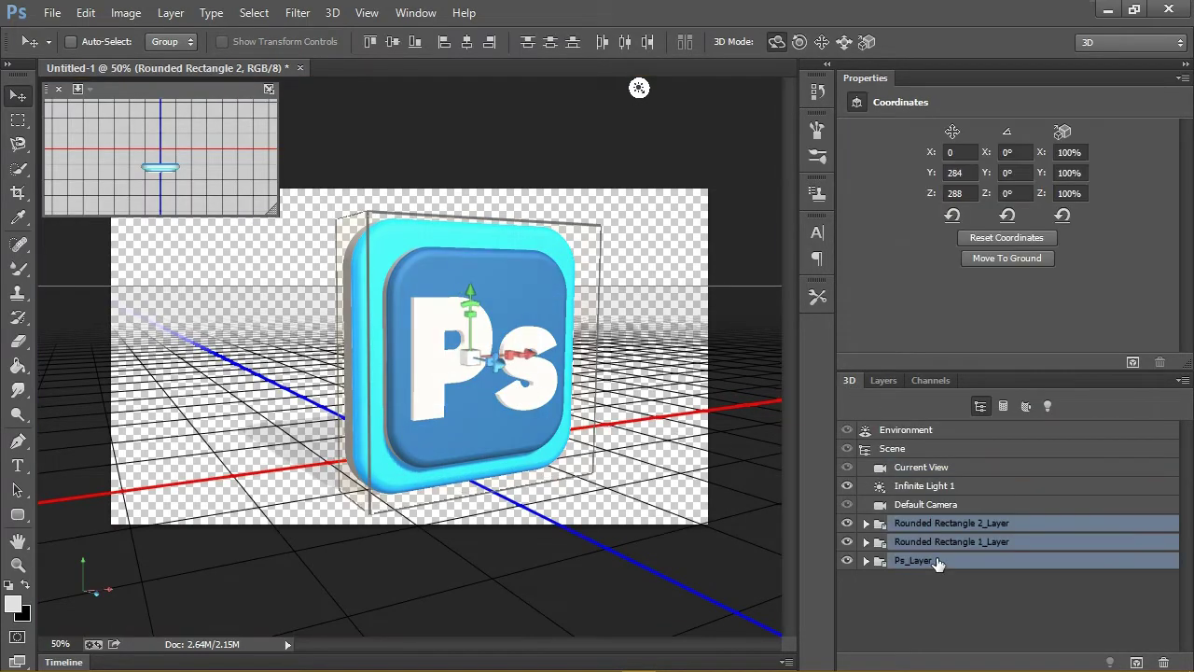
pyautogui.moveTo(511, 374)
pyautogui.mouseDown()
pyautogui.moveTo(486, 374)
pyautogui.moveTo(520, 363)
pyautogui.mouseUp()
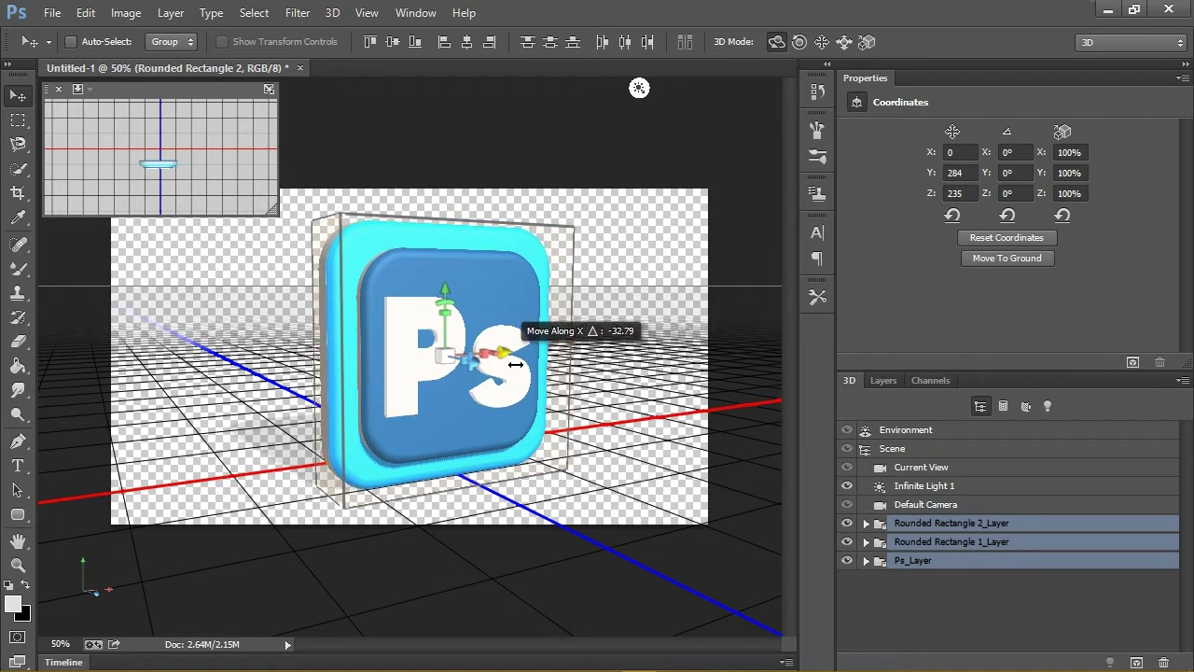
pyautogui.moveTo(520, 362); pyautogui.dragTo(469, 371)
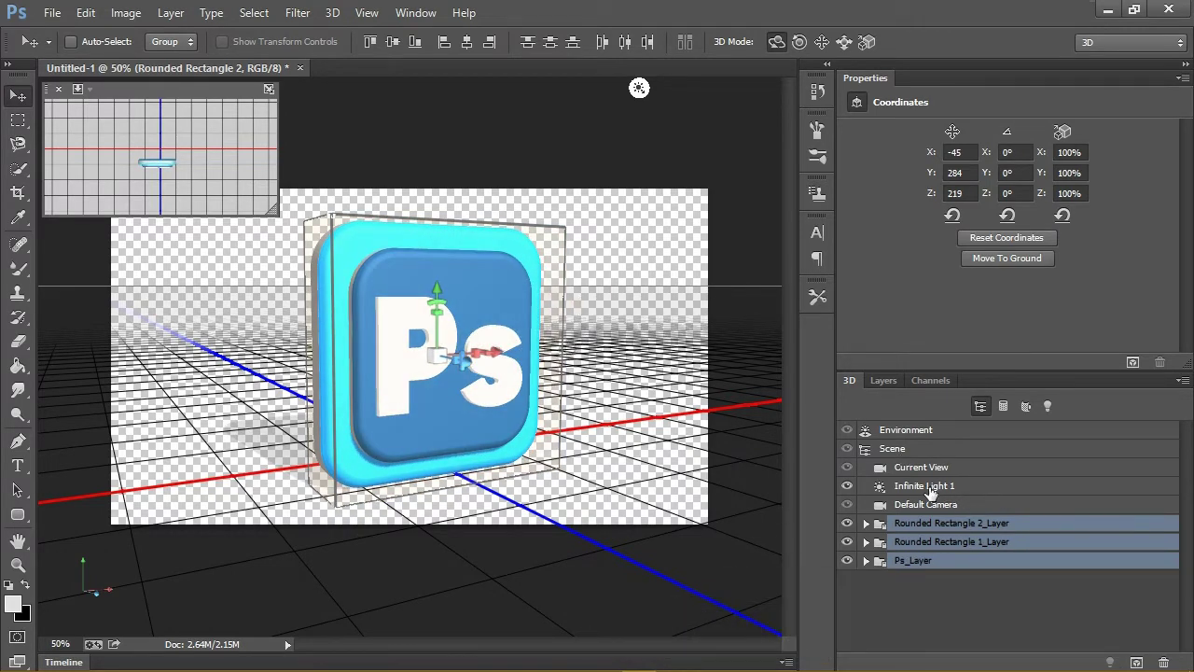
# - Raise Infinite Light 1's shadow softness to about 35–36%
pyautogui.click(965, 489)
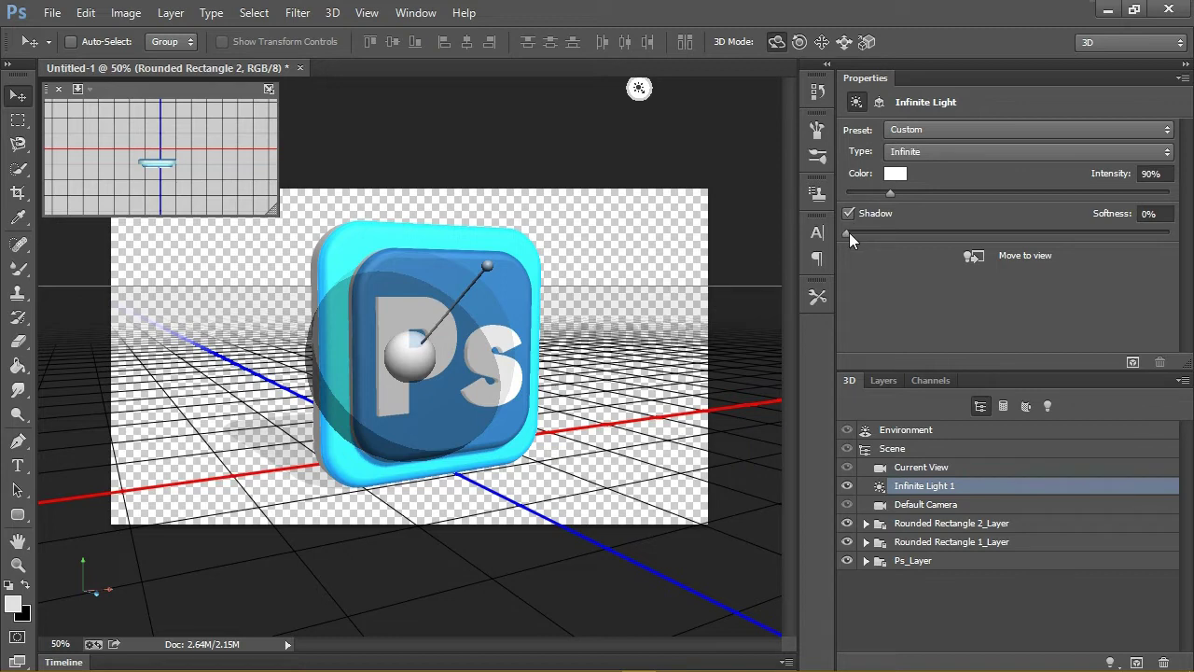
pyautogui.moveTo(847, 233)
pyautogui.mouseDown()
pyautogui.moveTo(988, 233)
pyautogui.moveTo(942, 235)
pyautogui.mouseUp()
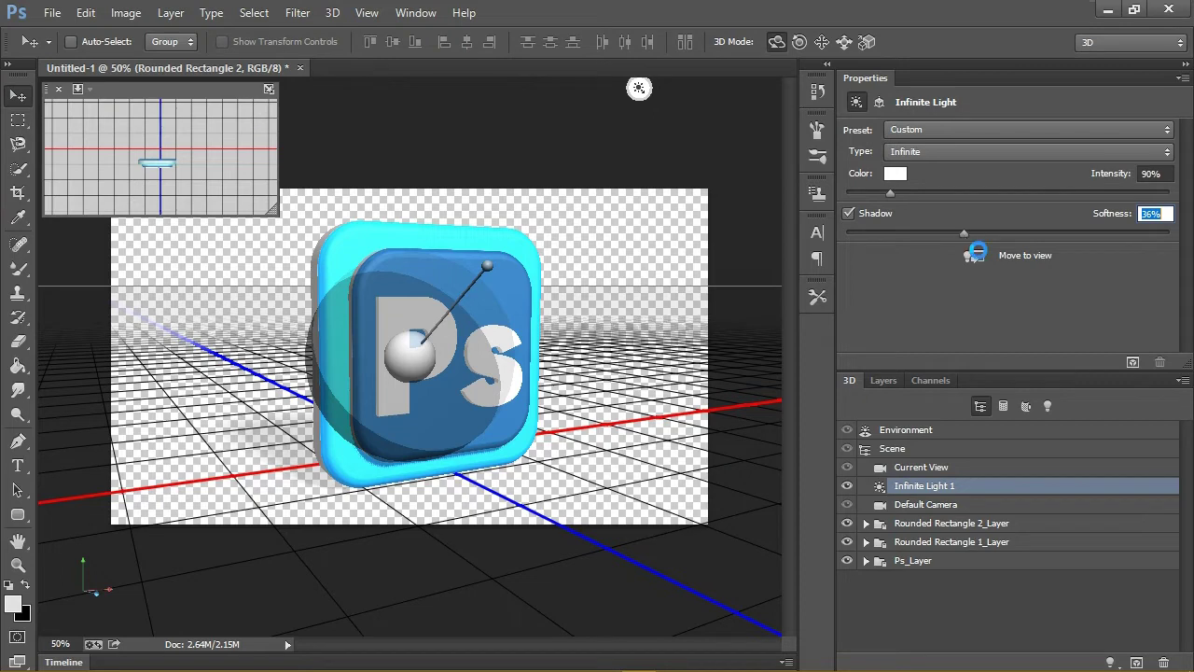
pyautogui.moveTo(964, 235); pyautogui.dragTo(959, 235)
pyautogui.click(937, 563)
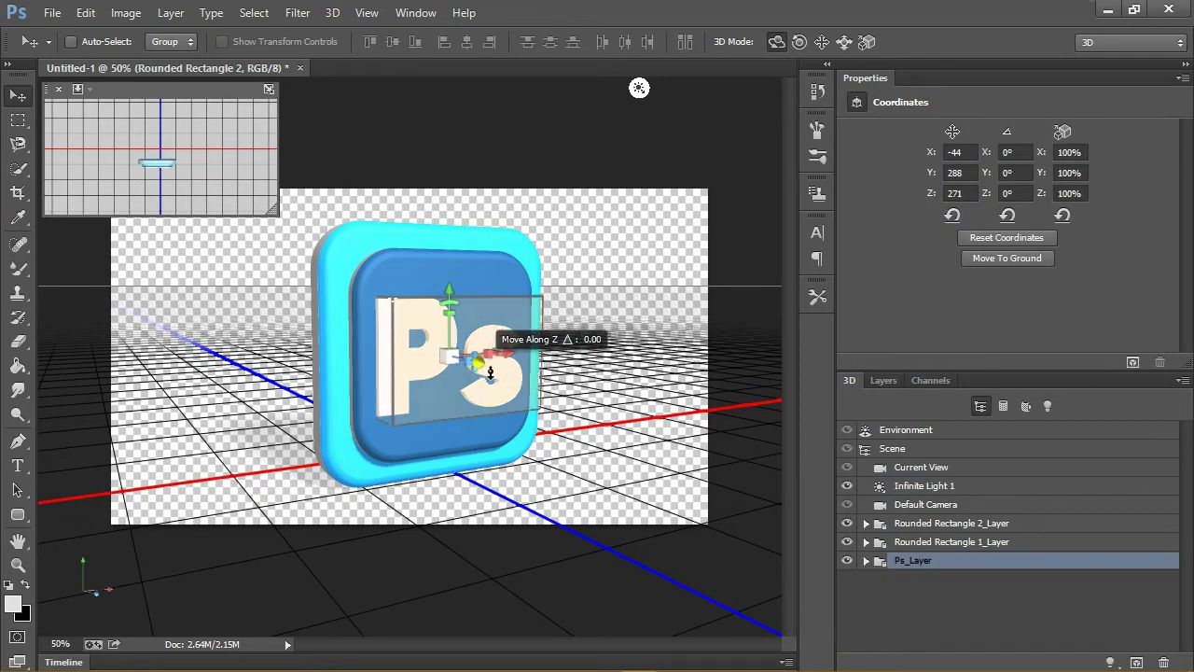
# - Nudge the Ps letters, then deepen the Ps mesh's extrusion depth to 58
pyautogui.moveTo(489, 369); pyautogui.dragTo(502, 379)
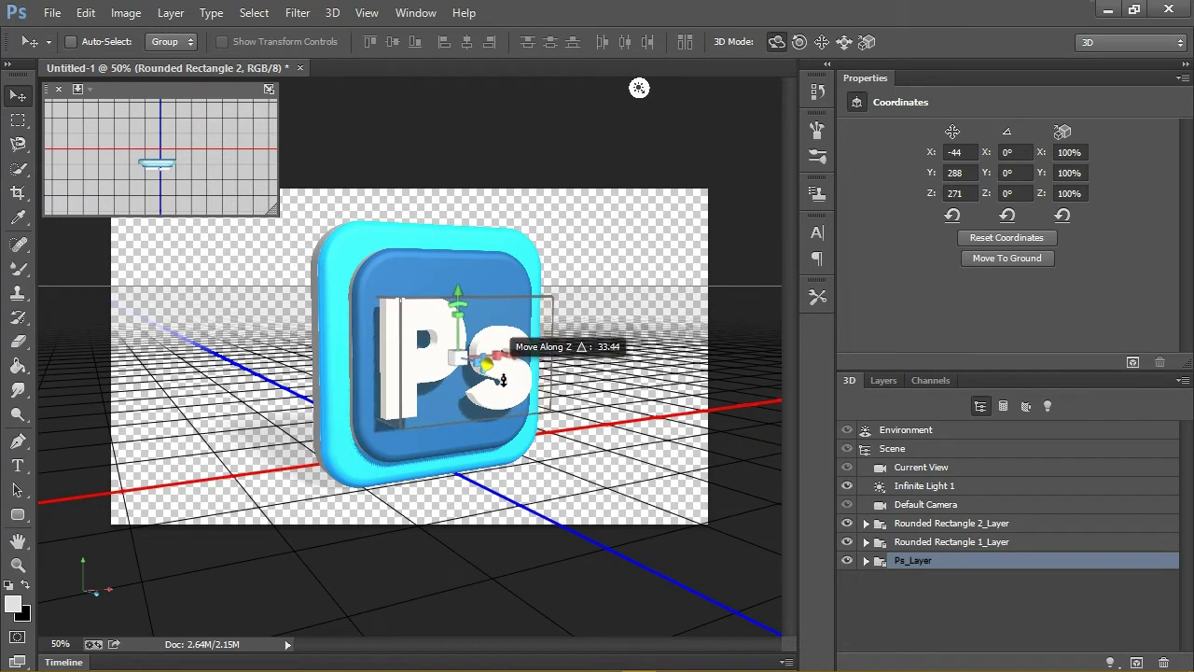
pyautogui.moveTo(503, 378); pyautogui.dragTo(513, 384)
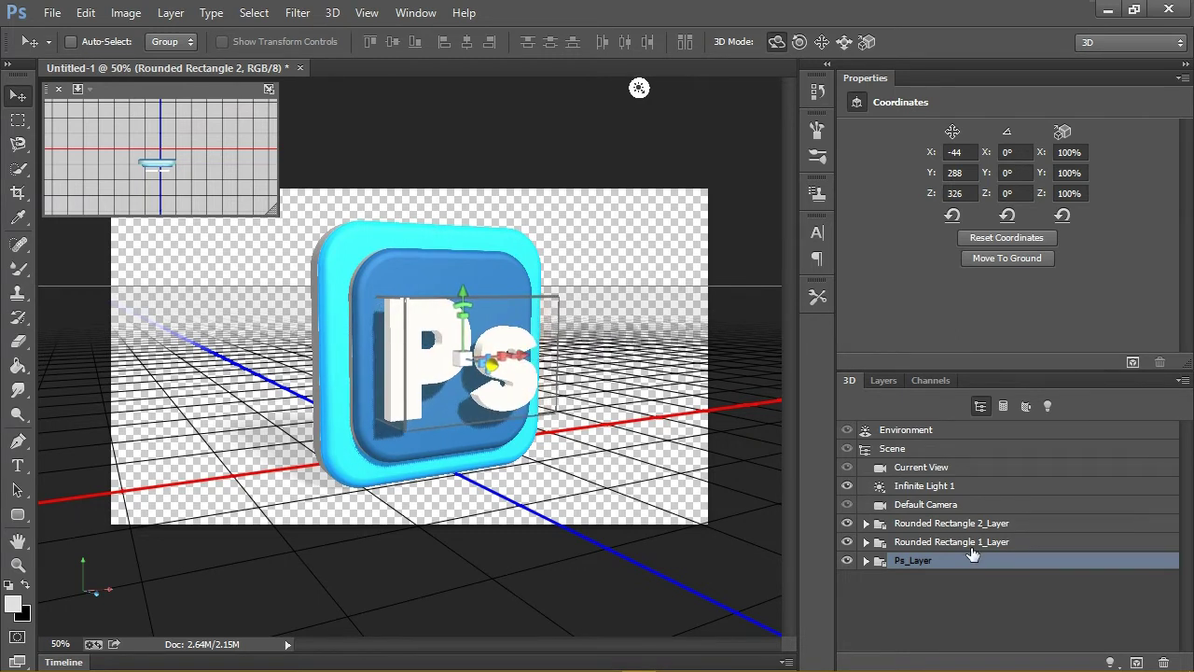
pyautogui.click(866, 560)
pyautogui.click(923, 578)
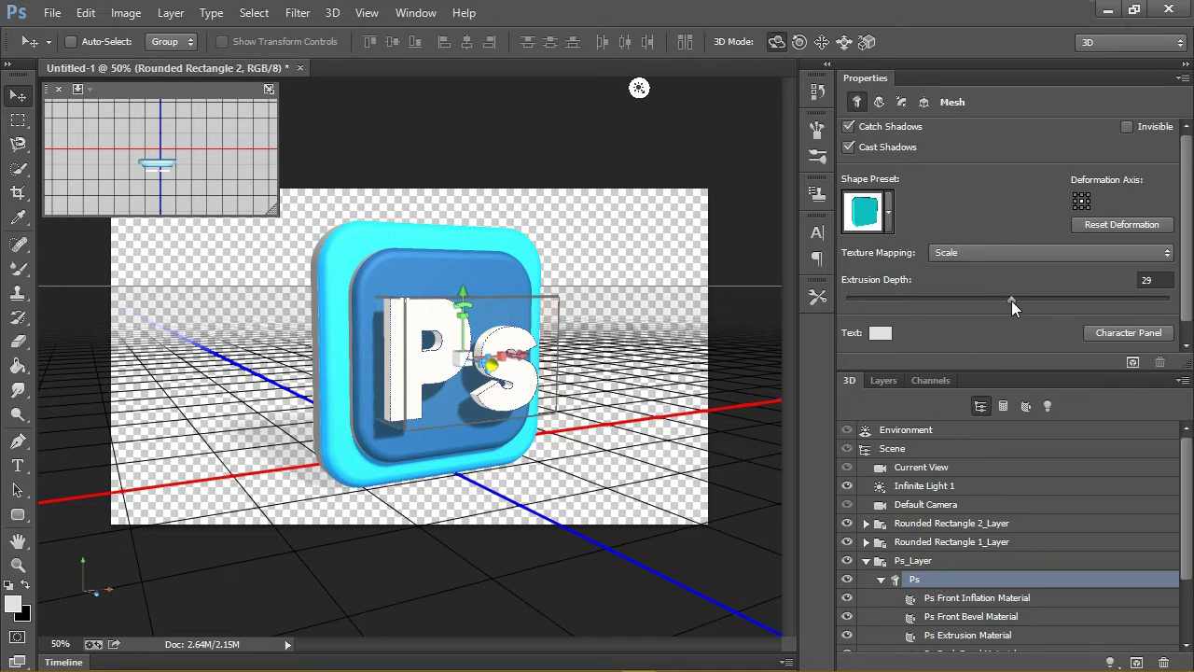
pyautogui.moveTo(1011, 301); pyautogui.dragTo(1021, 312)
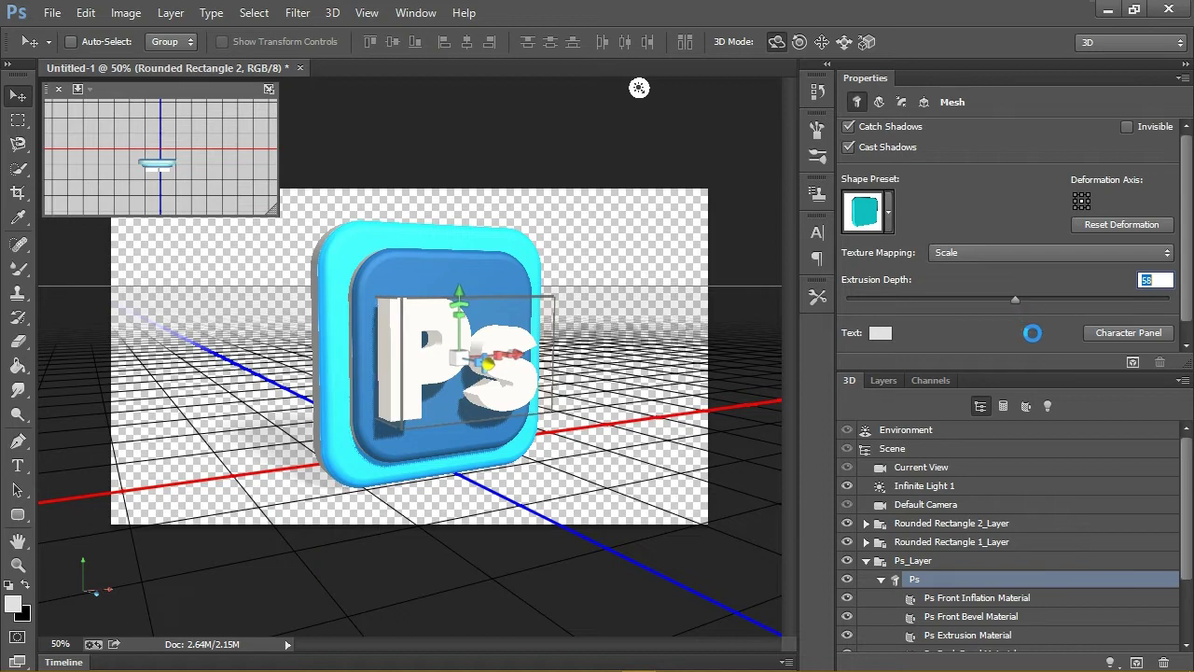
# - Move Ps_Layer back along Z to 272, closer to the blue slab
pyautogui.click(869, 561)
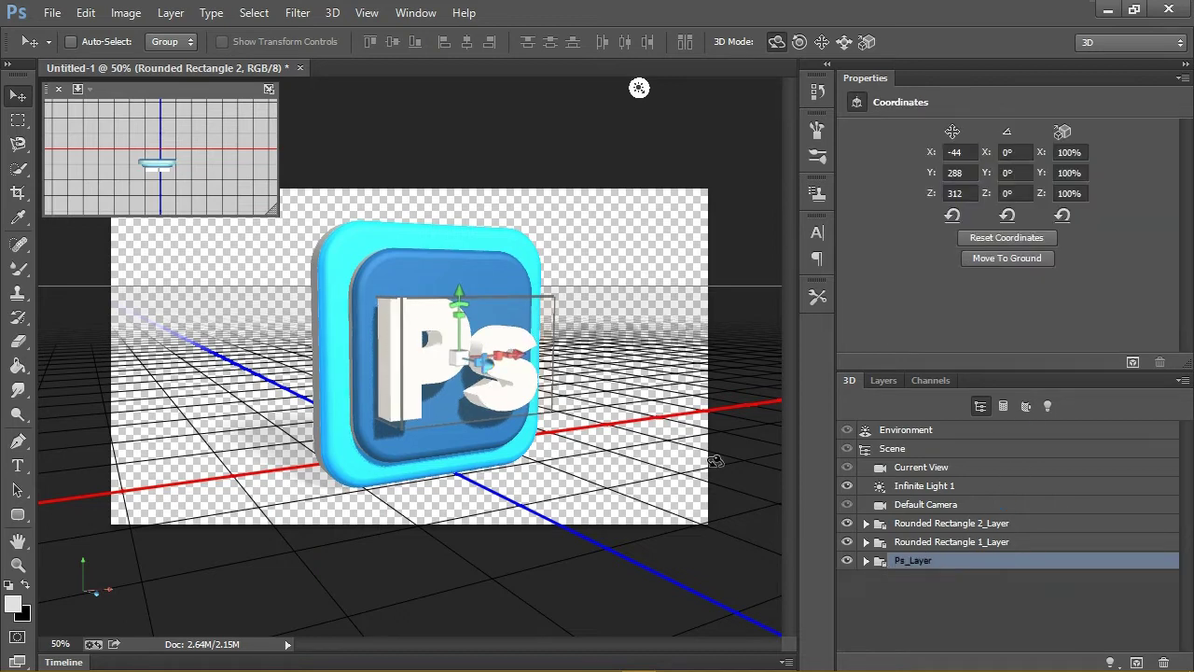
pyautogui.moveTo(491, 367); pyautogui.dragTo(484, 370)
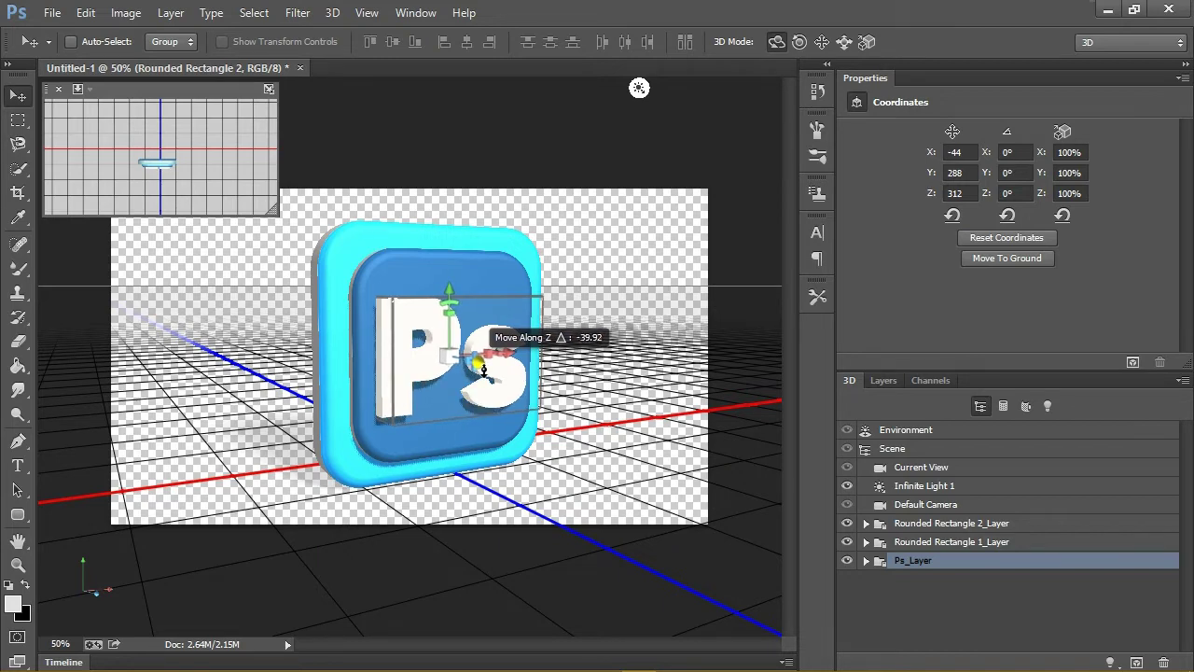
pyautogui.click(865, 560)
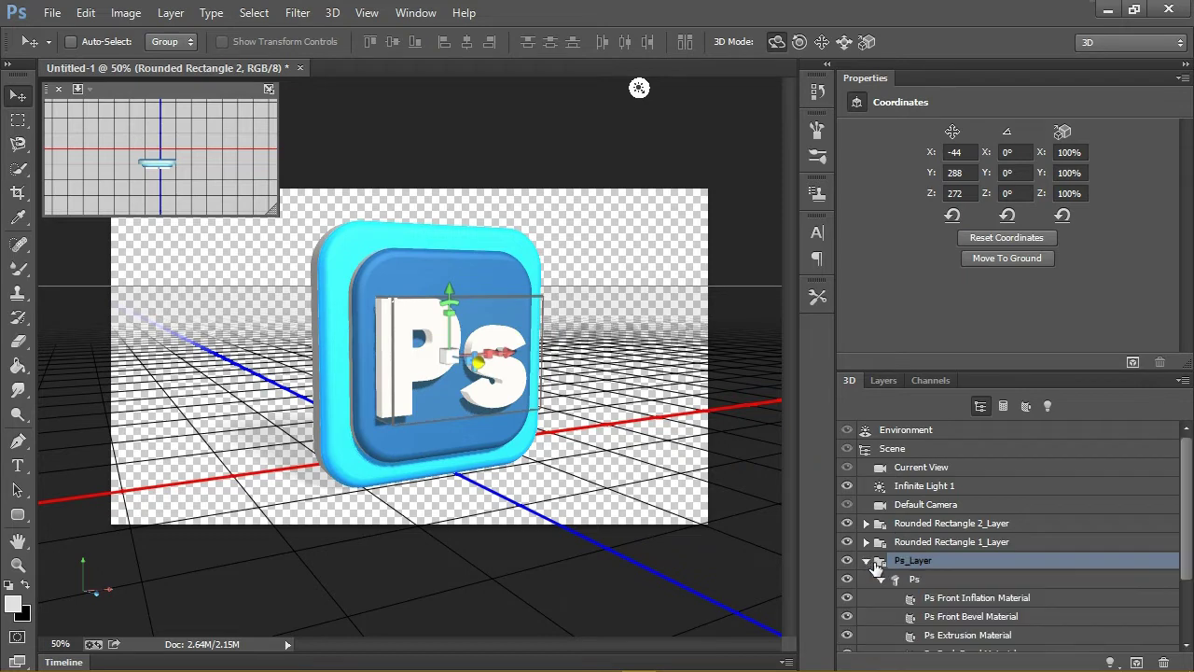
# - Apply a new shape preset to the Ps mesh: extrusion depth 126, 25% front bevel at 45°
pyautogui.click(940, 579)
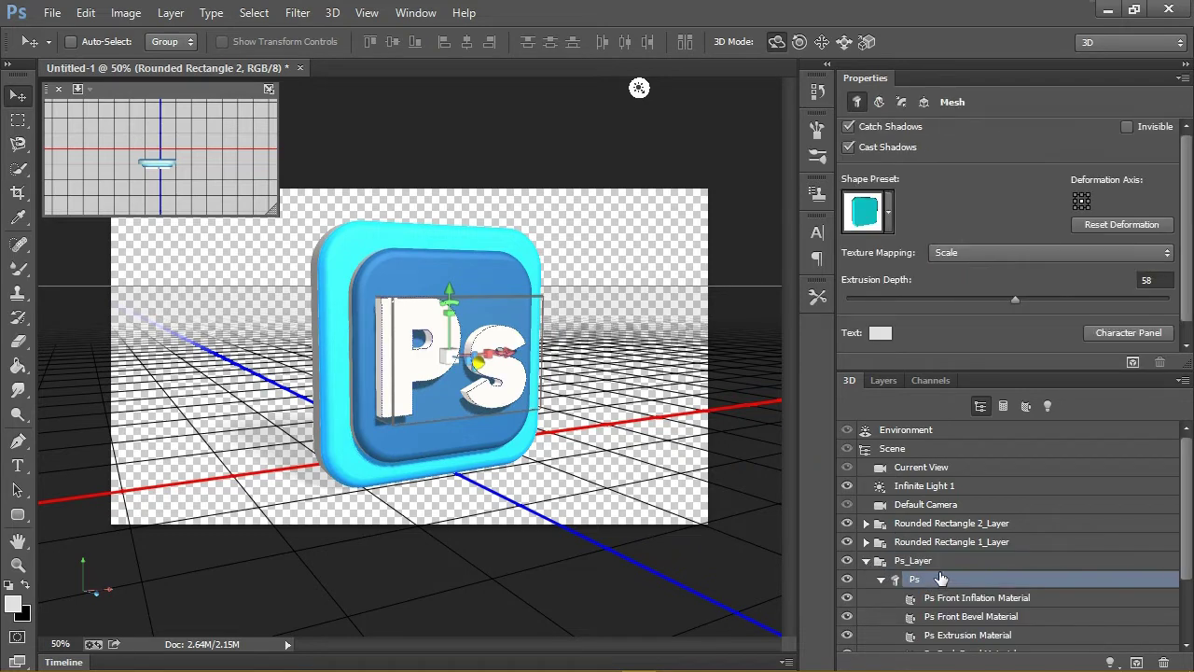
pyautogui.click(895, 212)
pyautogui.click(847, 560)
pyautogui.click(888, 206)
pyautogui.click(791, 337)
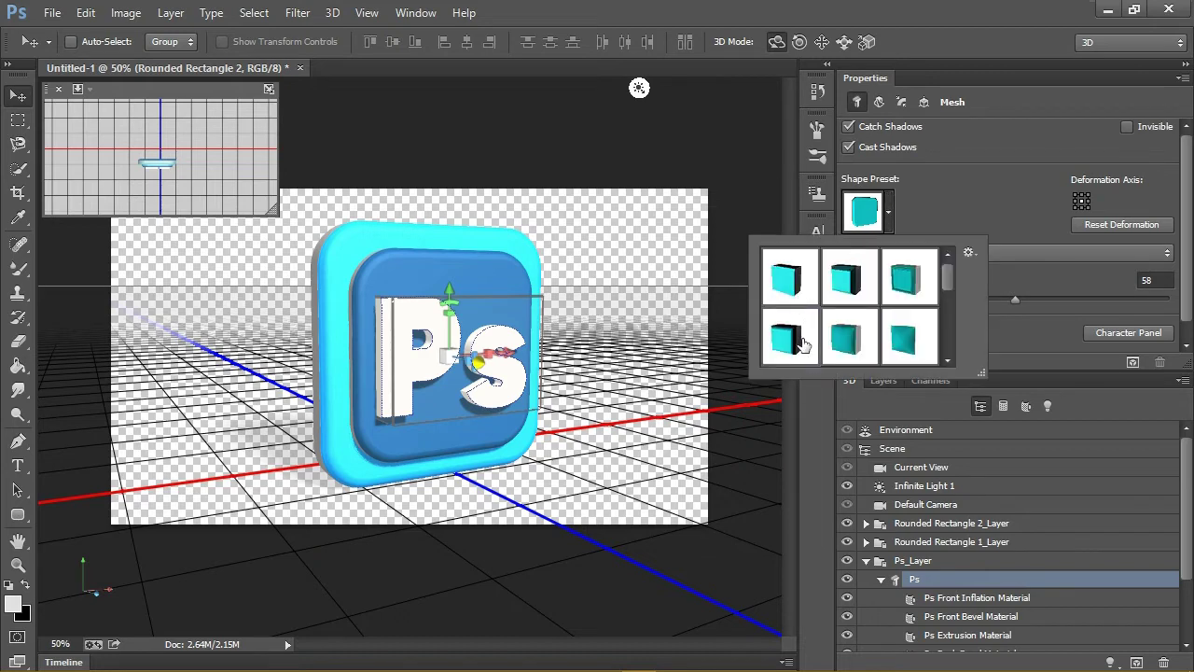
pyautogui.click(908, 105)
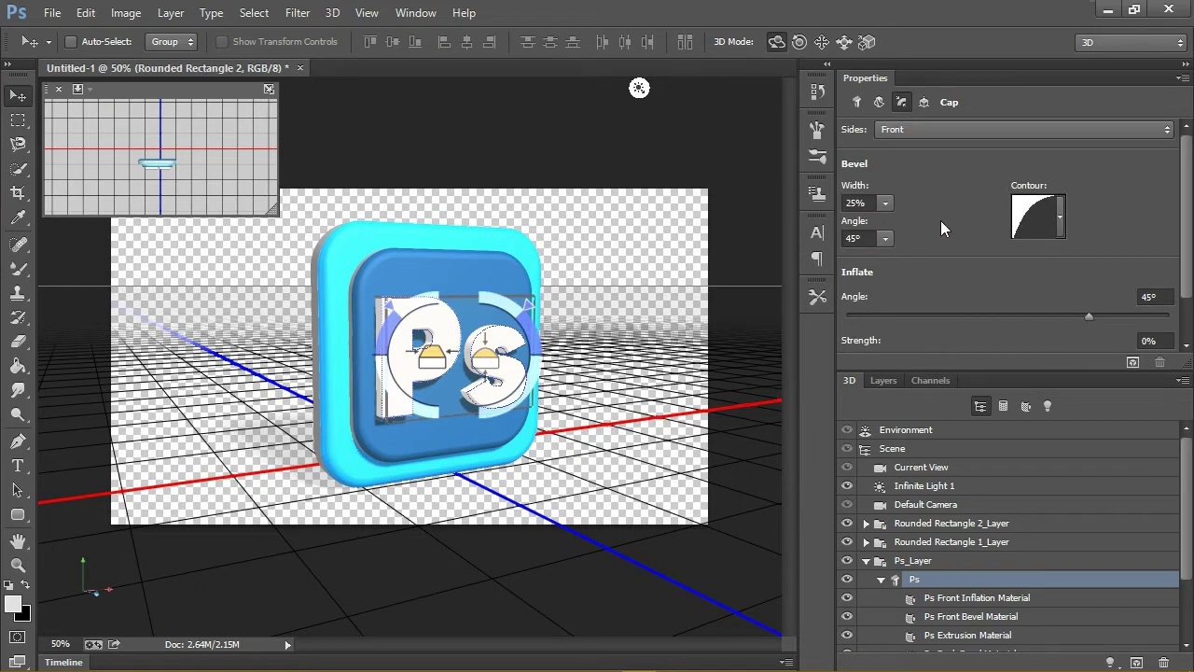
pyautogui.click(878, 563)
pyautogui.click(942, 545)
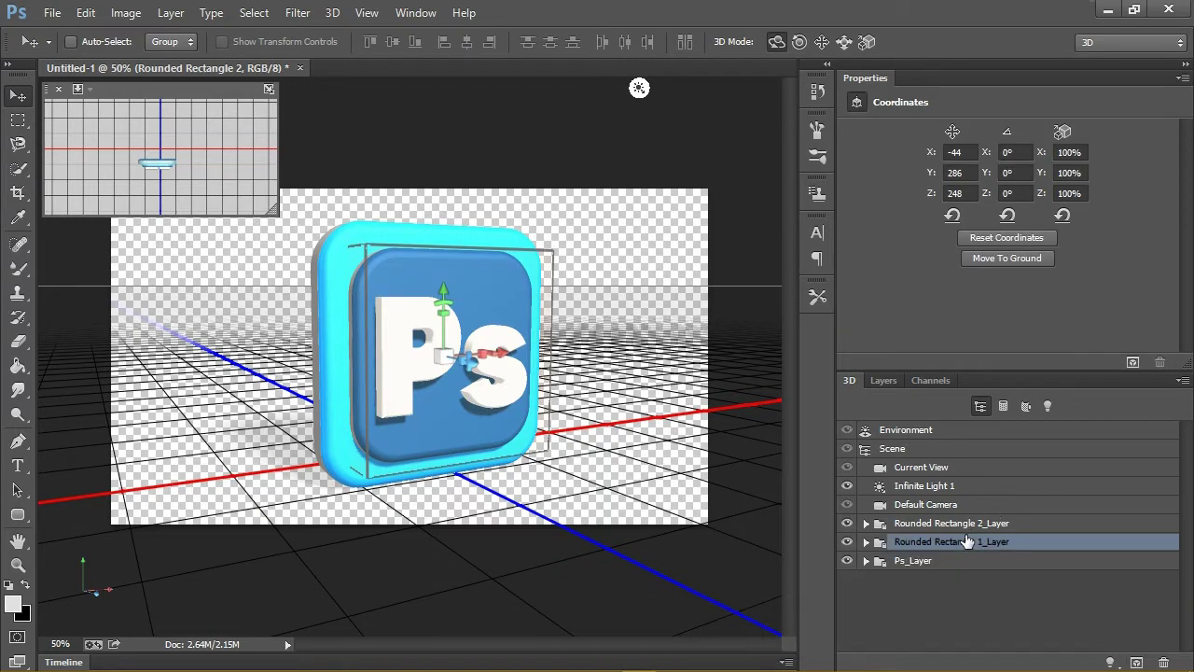
# - Toggle both rounded rectangles' visibility to identify them, then select the cyan outer slab
pyautogui.click(847, 541)
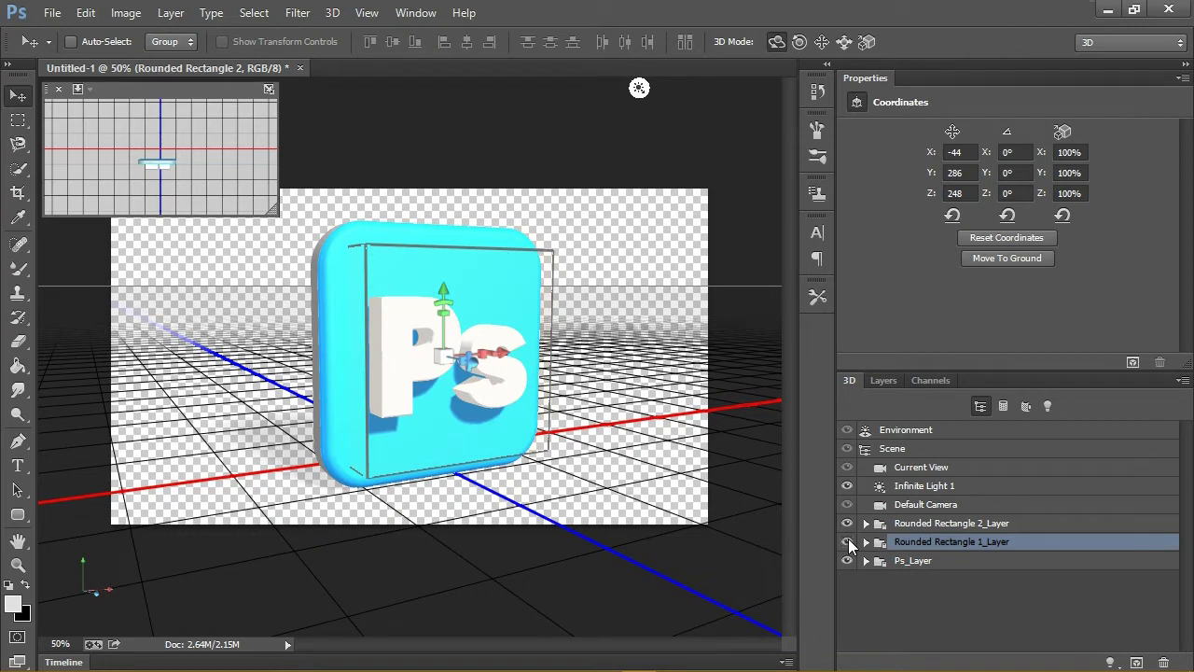
pyautogui.click(847, 541)
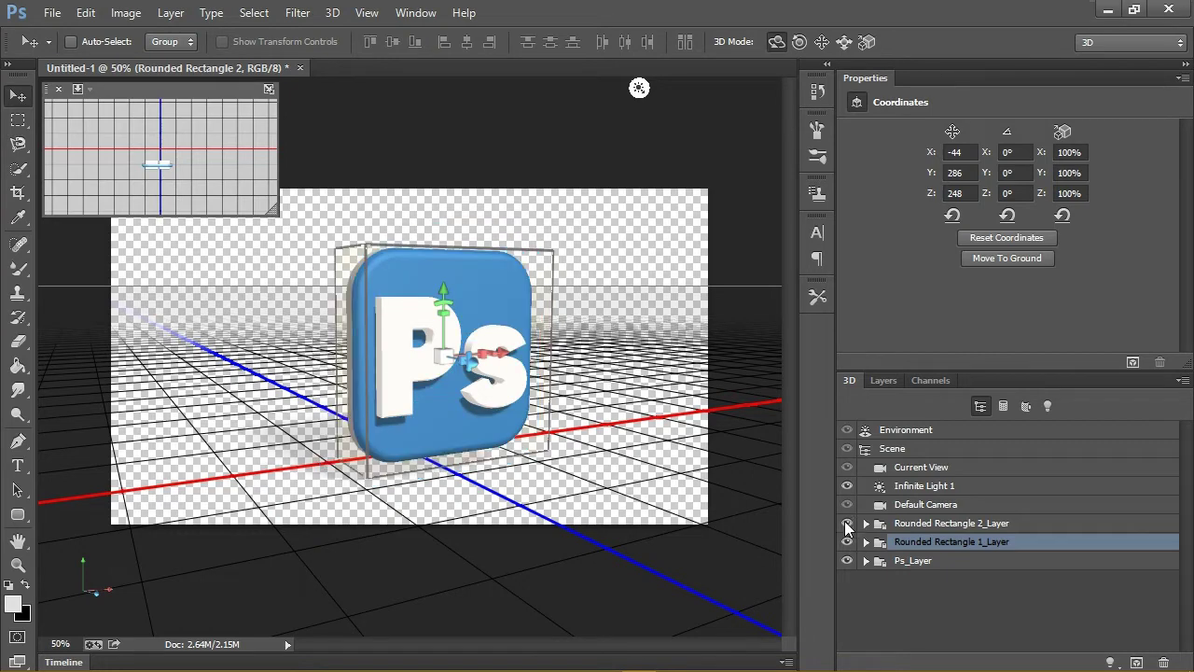
pyautogui.click(847, 523)
pyautogui.click(931, 524)
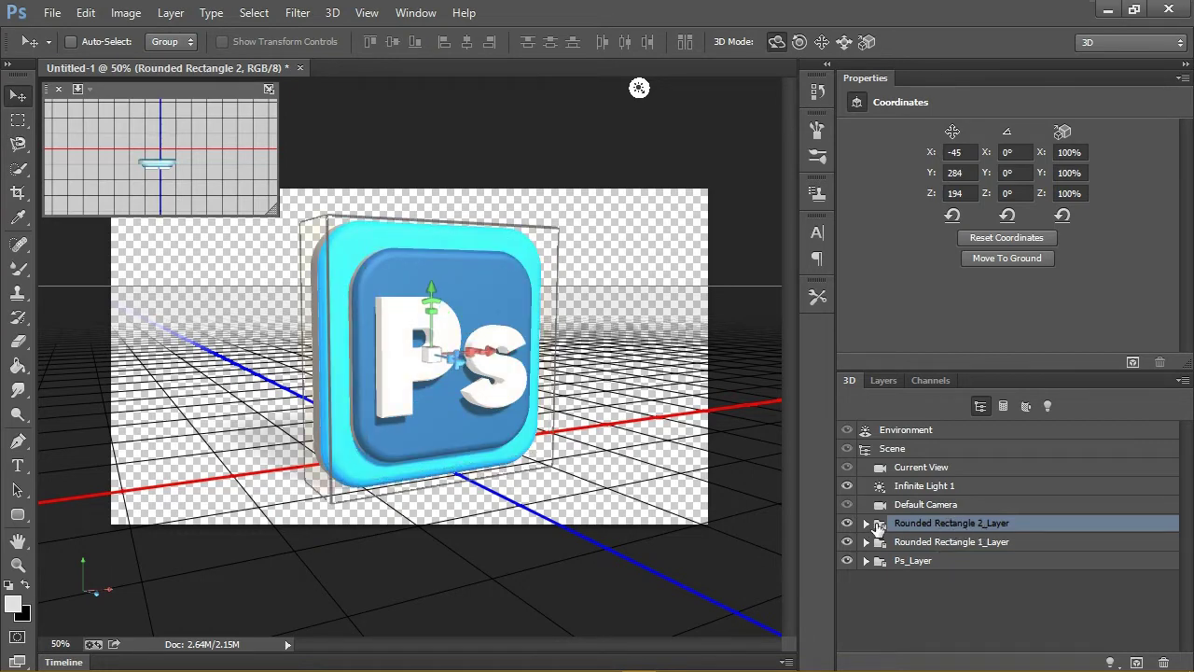
# - Remove the diffuse textures from the cyan slab's Front Inflation and Front Bevel materials
pyautogui.click(868, 524)
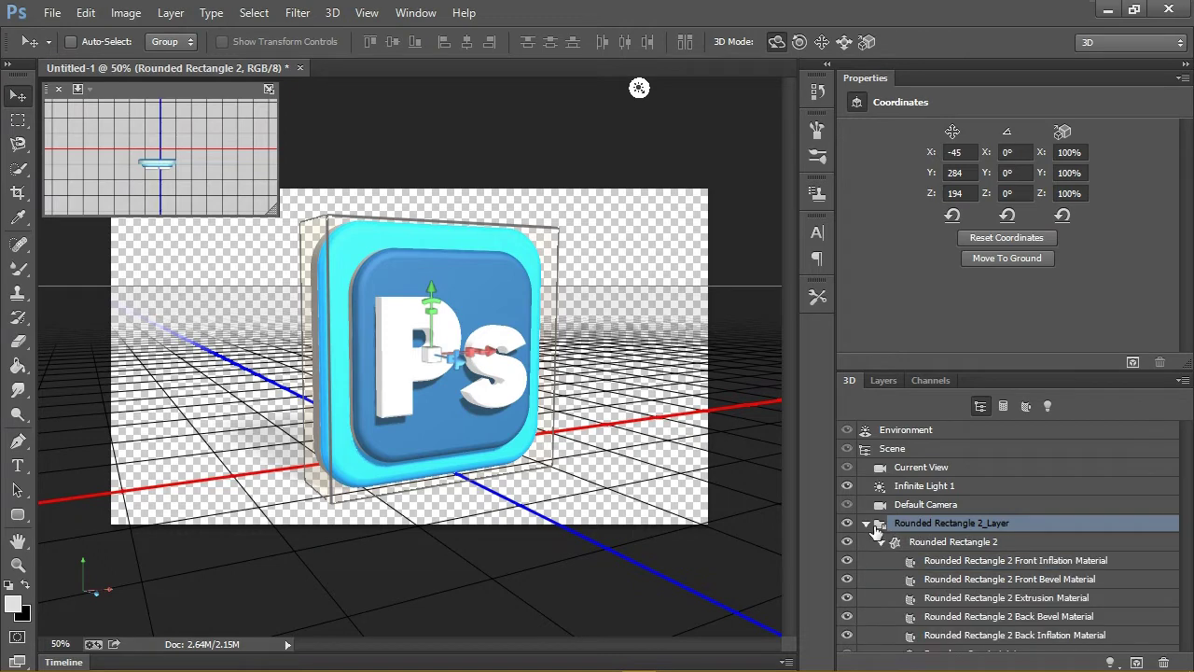
pyautogui.click(997, 563)
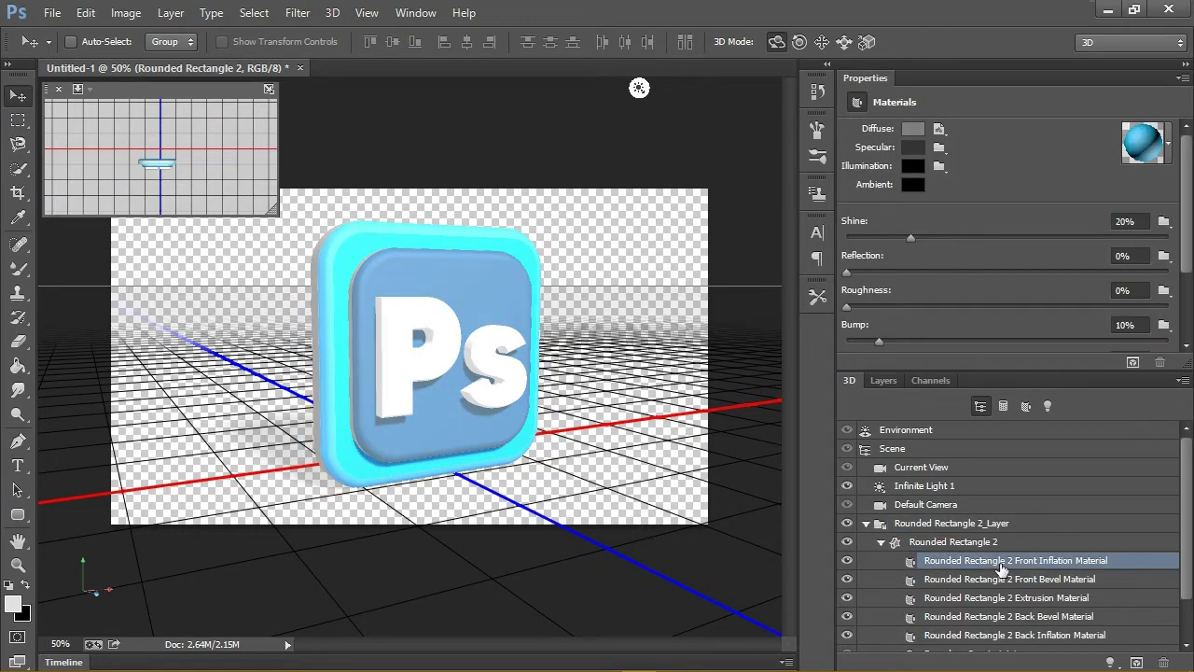
pyautogui.click(938, 130)
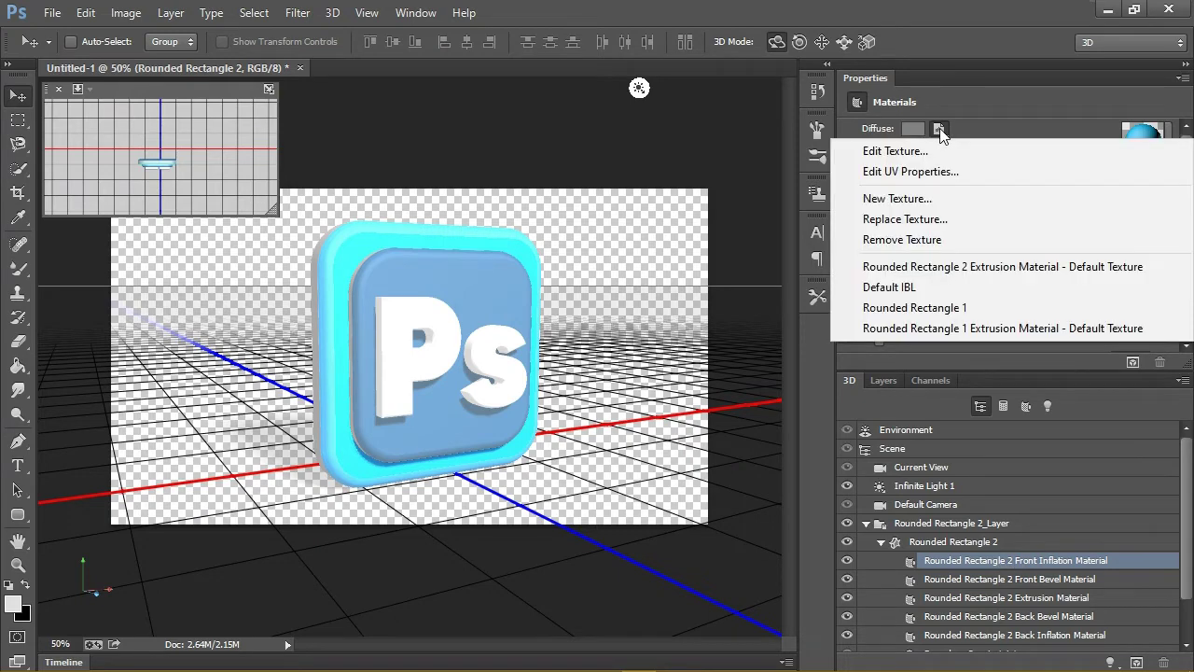
pyautogui.click(944, 237)
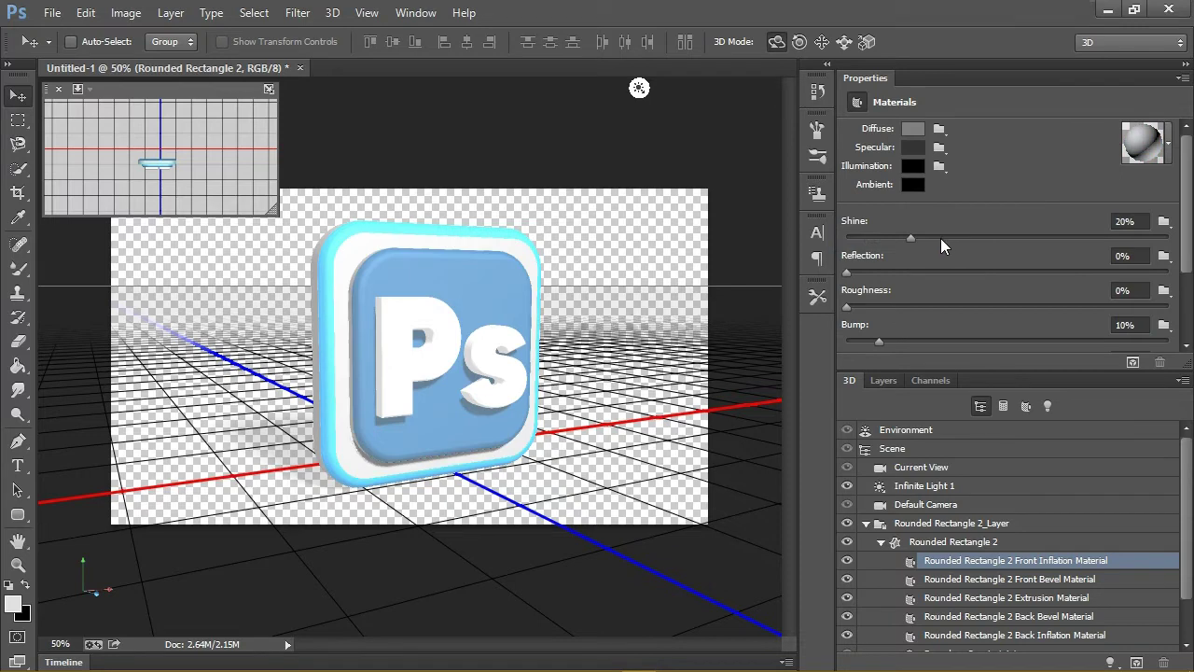
pyautogui.click(998, 580)
pyautogui.click(939, 130)
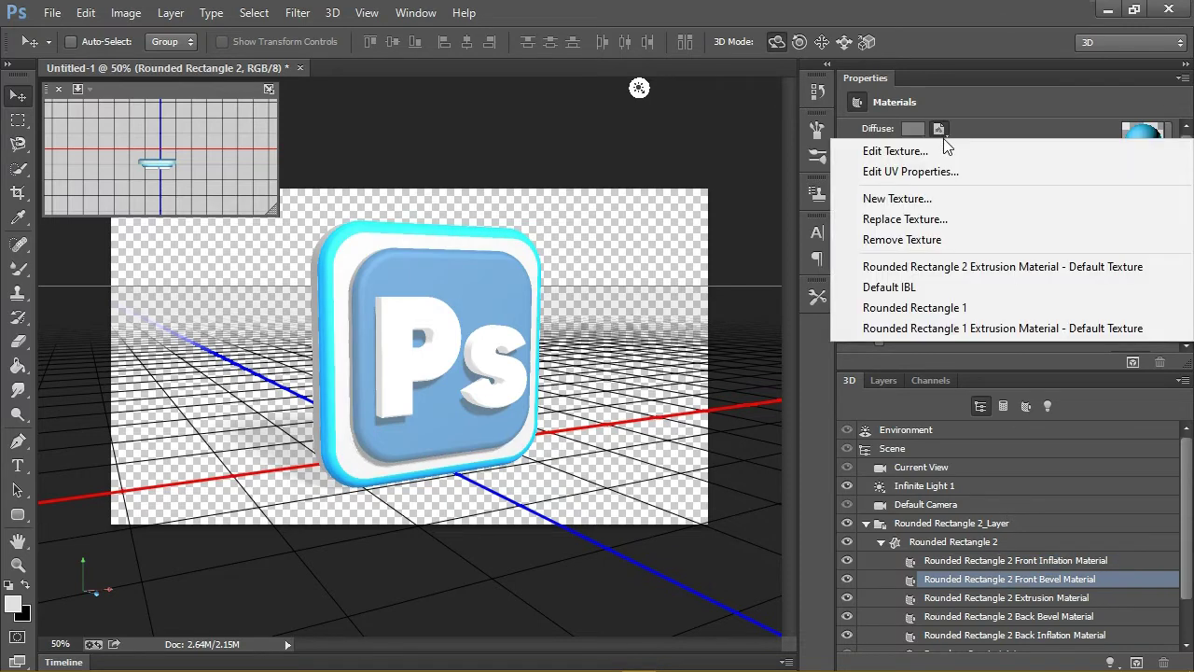
pyautogui.click(933, 239)
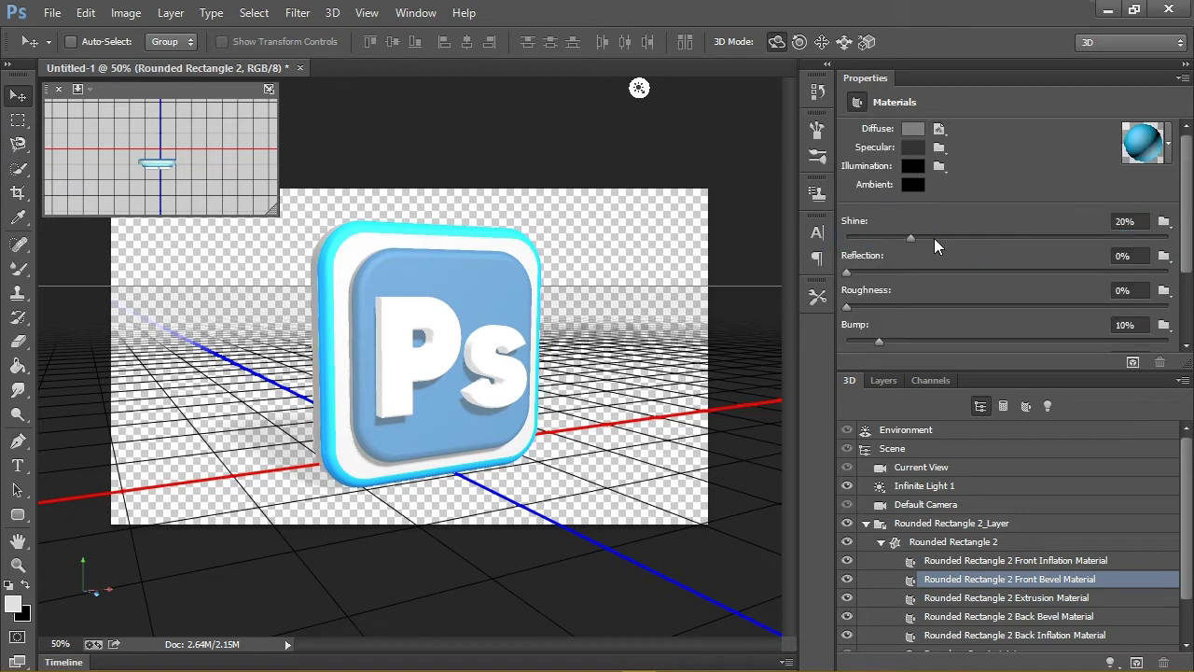
# - Remove the diffuse textures from its Extrusion, Back Bevel and Back Inflation materials
pyautogui.click(997, 599)
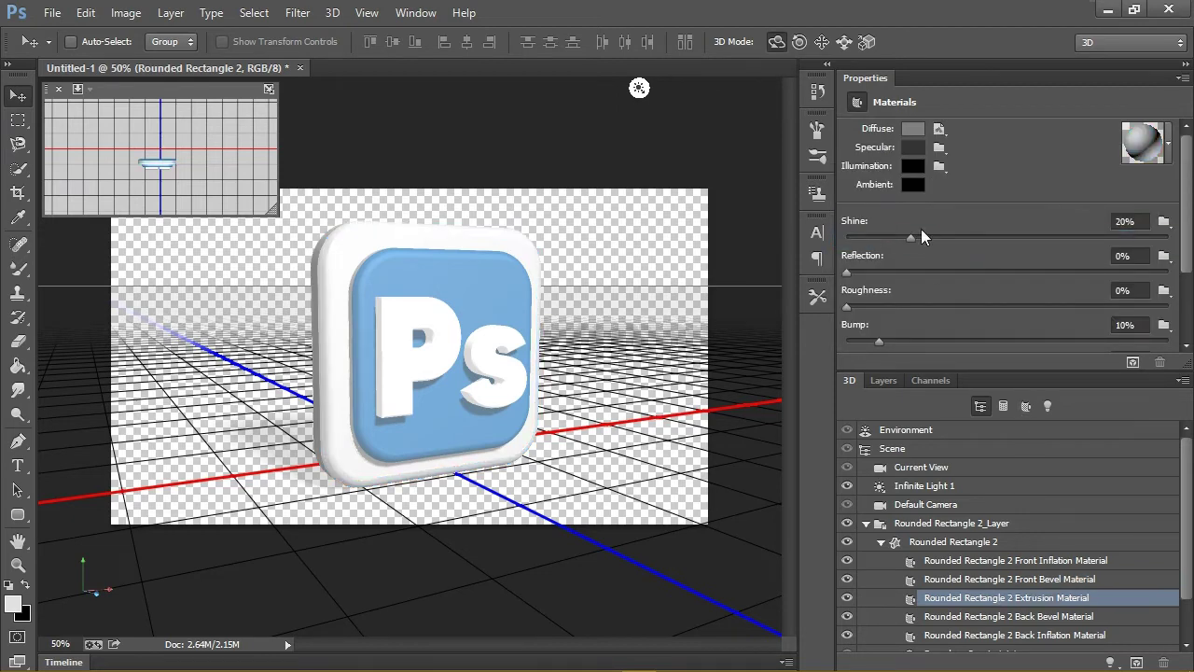
pyautogui.click(939, 129)
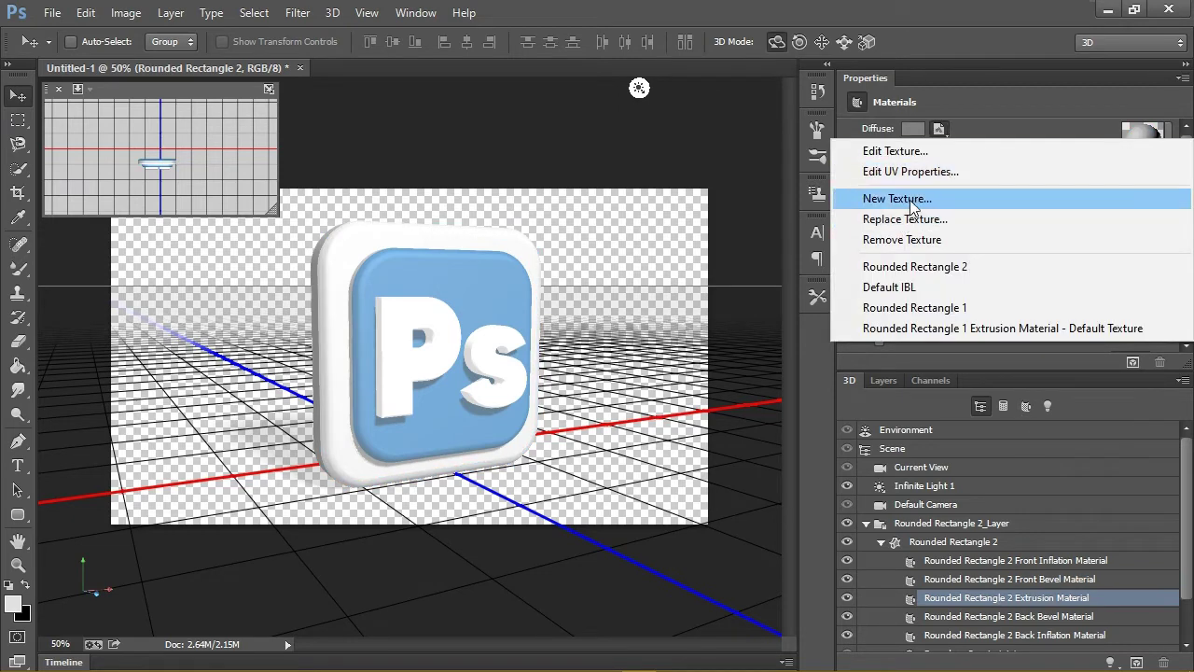
pyautogui.click(922, 243)
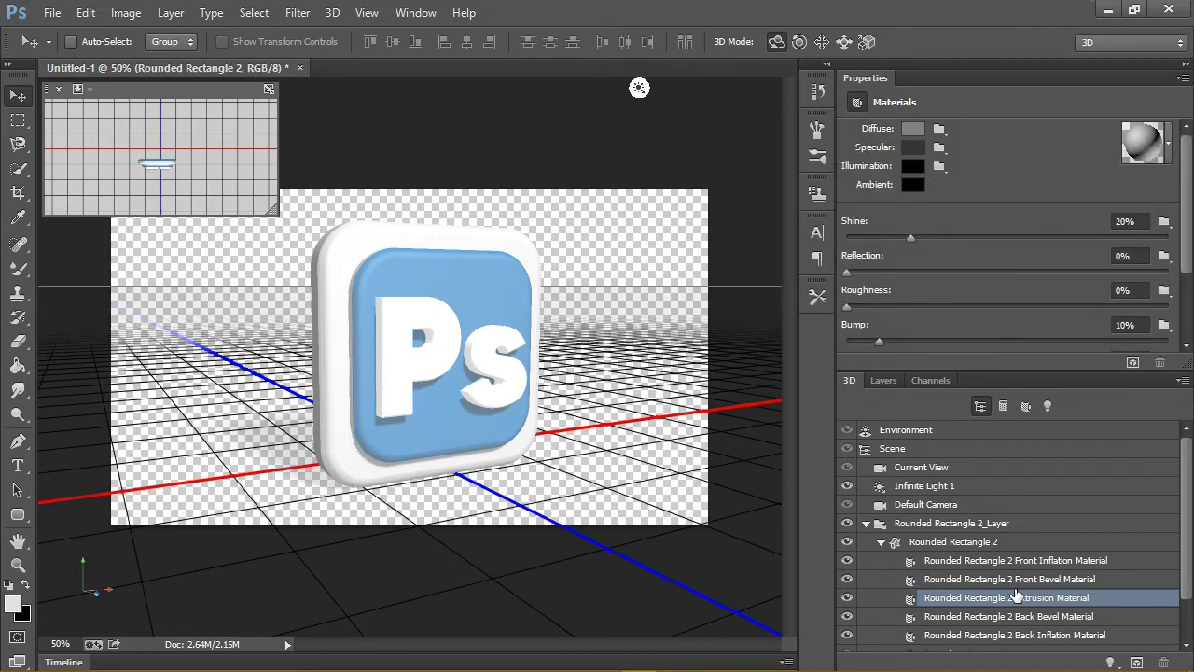
pyautogui.scroll(-2, 1185, 524)
pyautogui.click(987, 584)
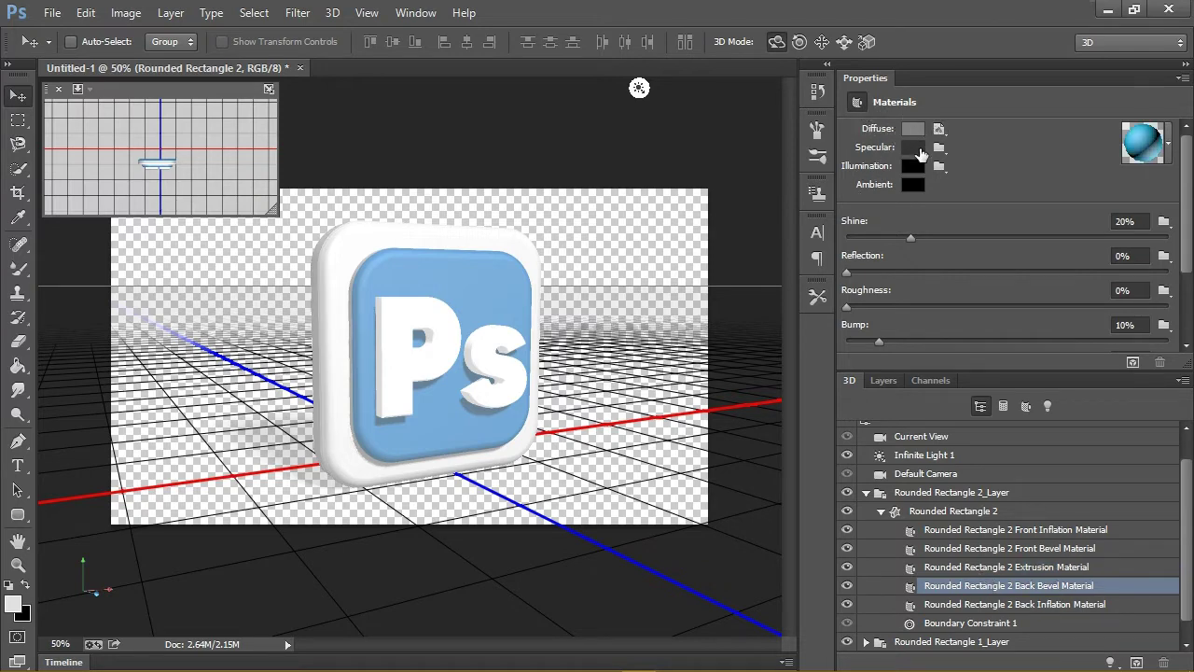
pyautogui.click(939, 129)
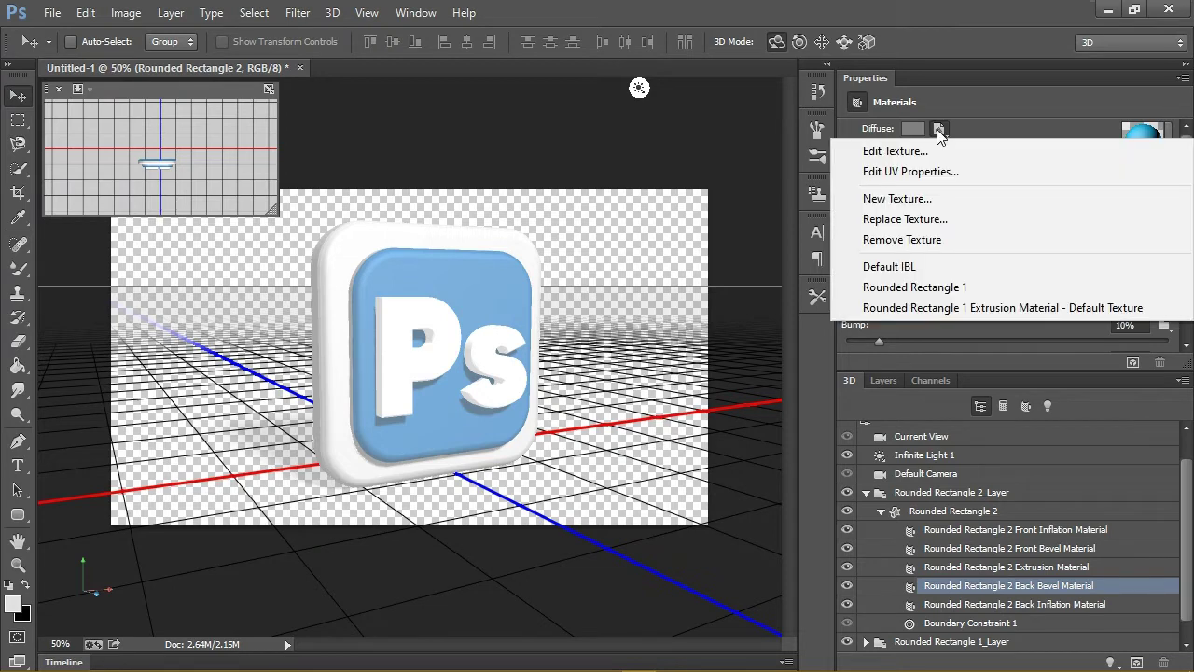
pyautogui.click(903, 238)
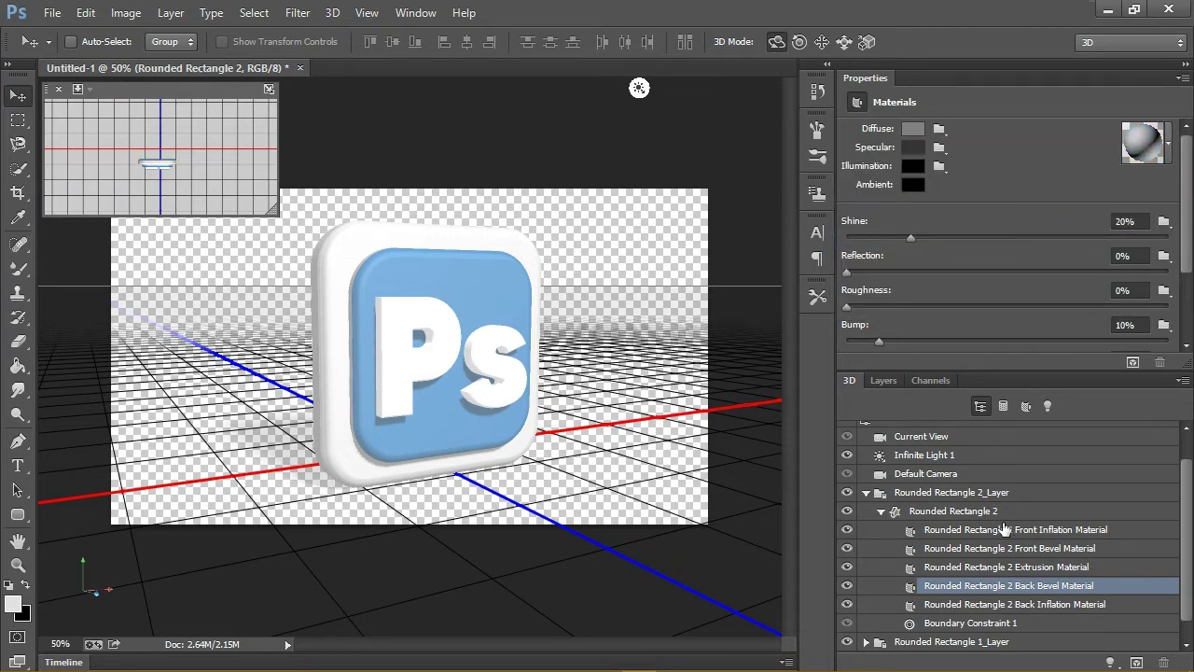
pyautogui.click(989, 604)
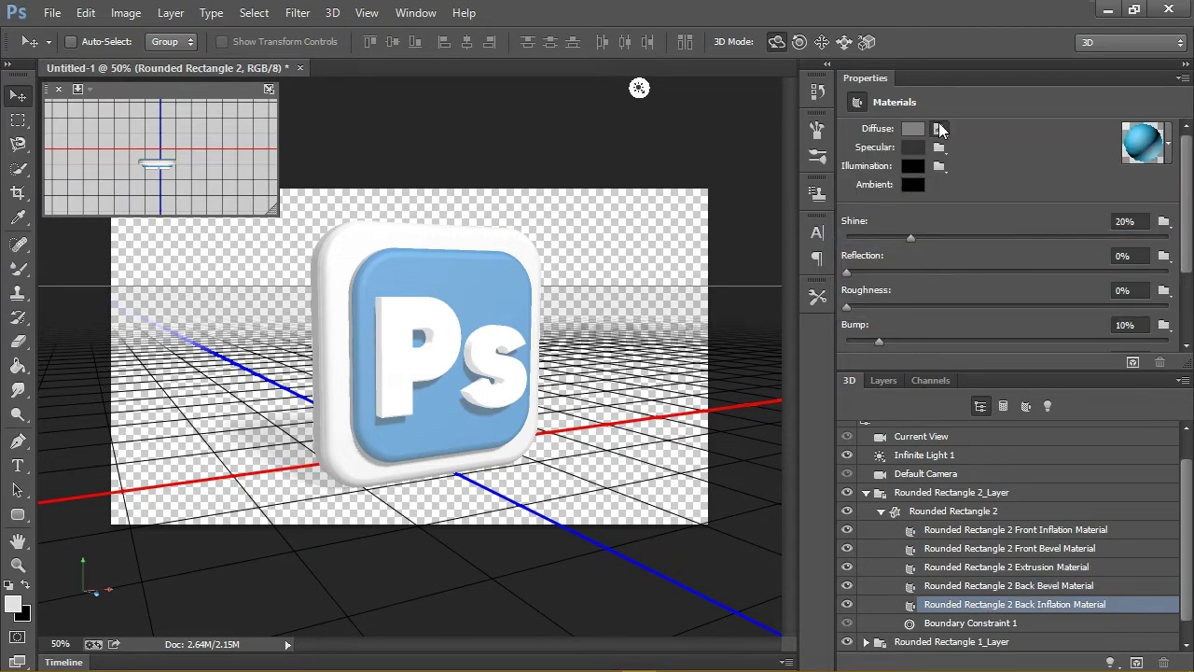
pyautogui.click(940, 128)
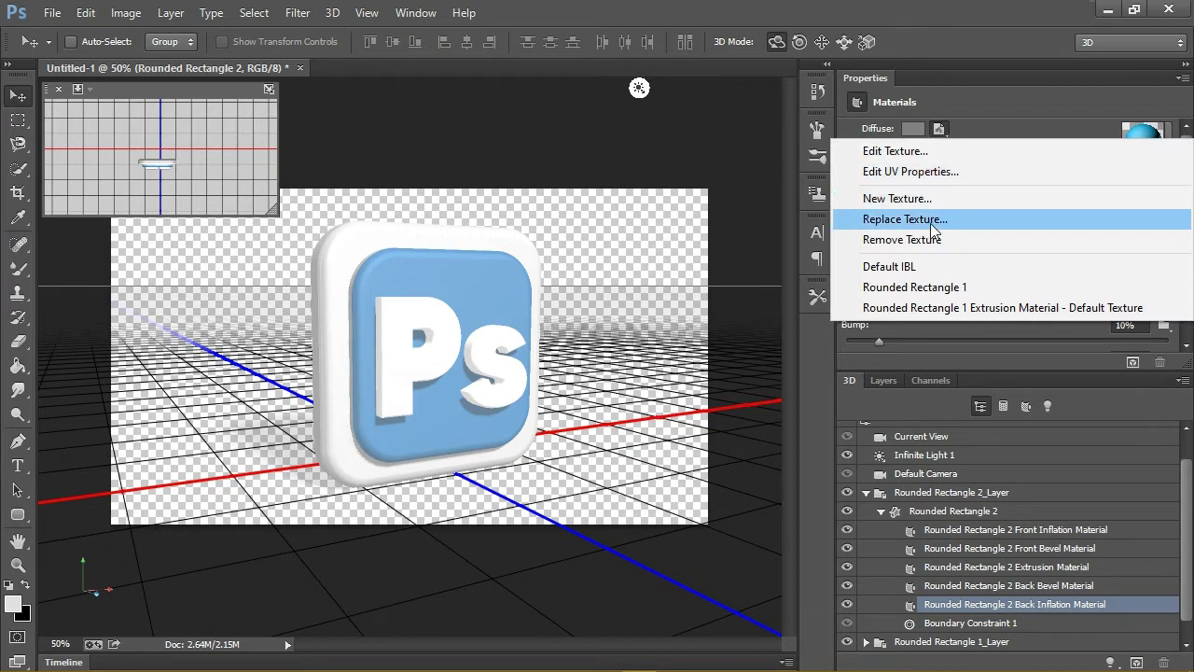
pyautogui.click(935, 239)
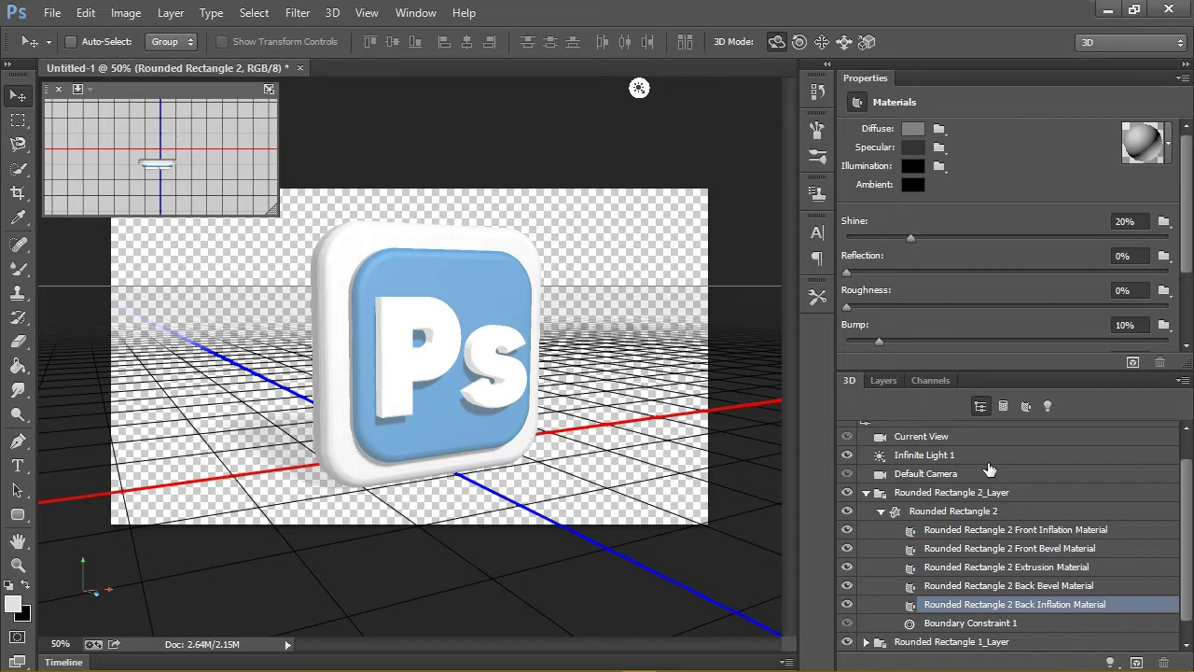
pyautogui.click(996, 534)
# - Set the Front Inflation diffuse colour to bright blue H 203, S 100, B 100 (RGB 0, 156, 255)
pyautogui.click(915, 129)
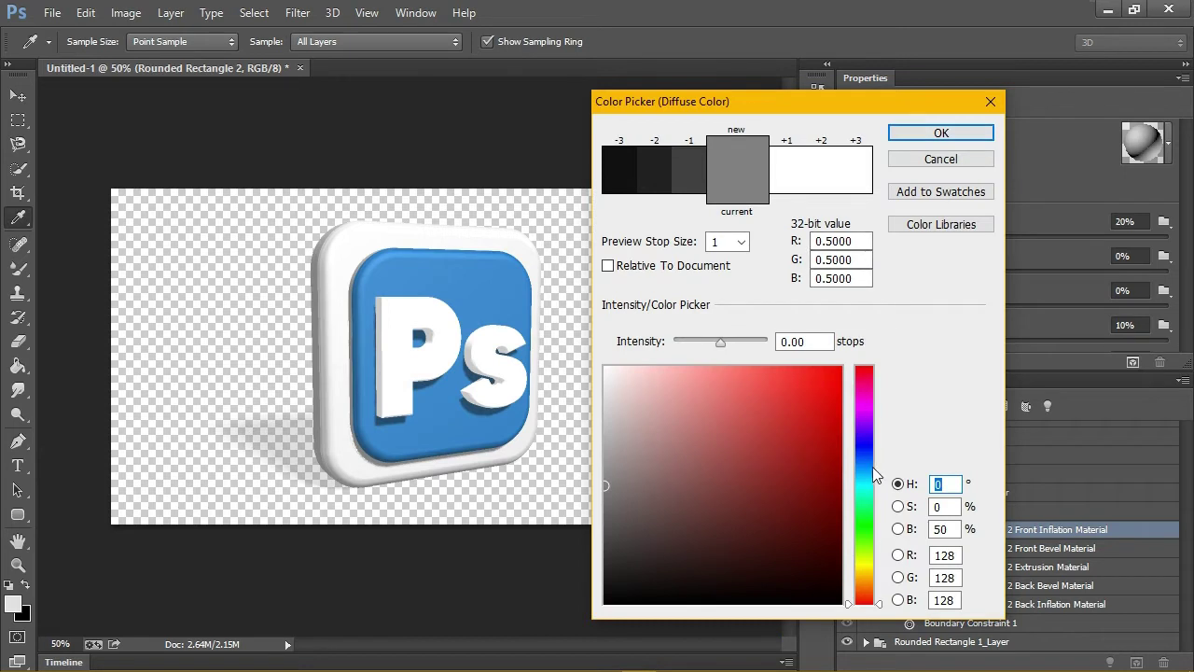
pyautogui.click(872, 471)
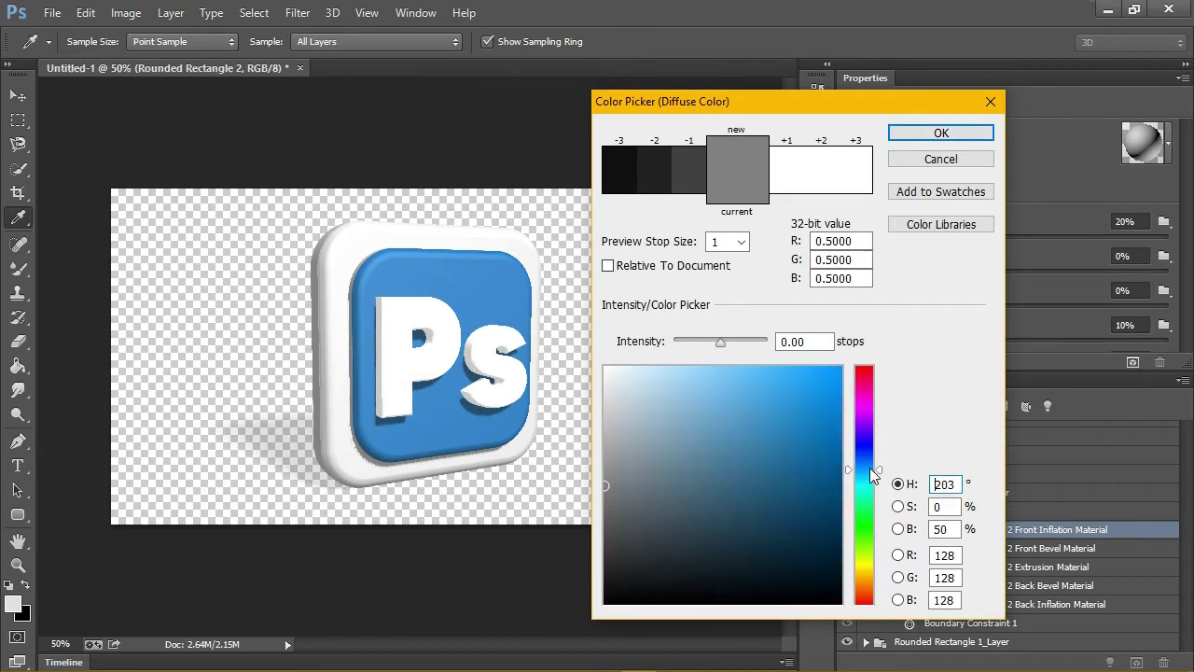
pyautogui.click(843, 366)
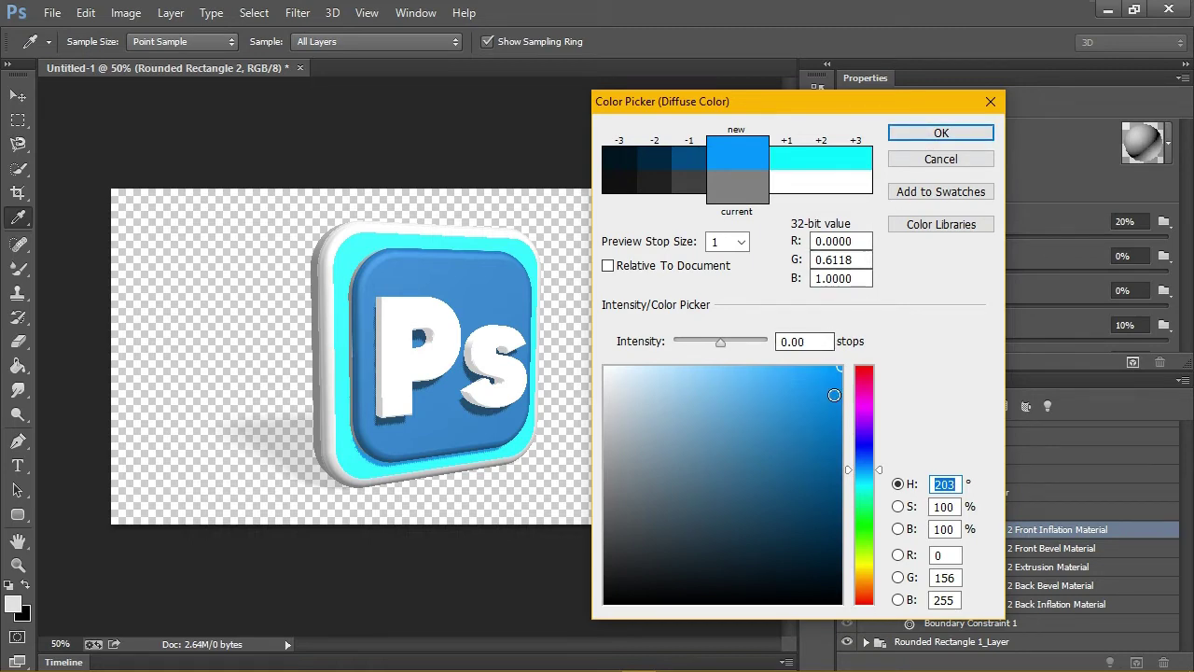
pyautogui.click(943, 134)
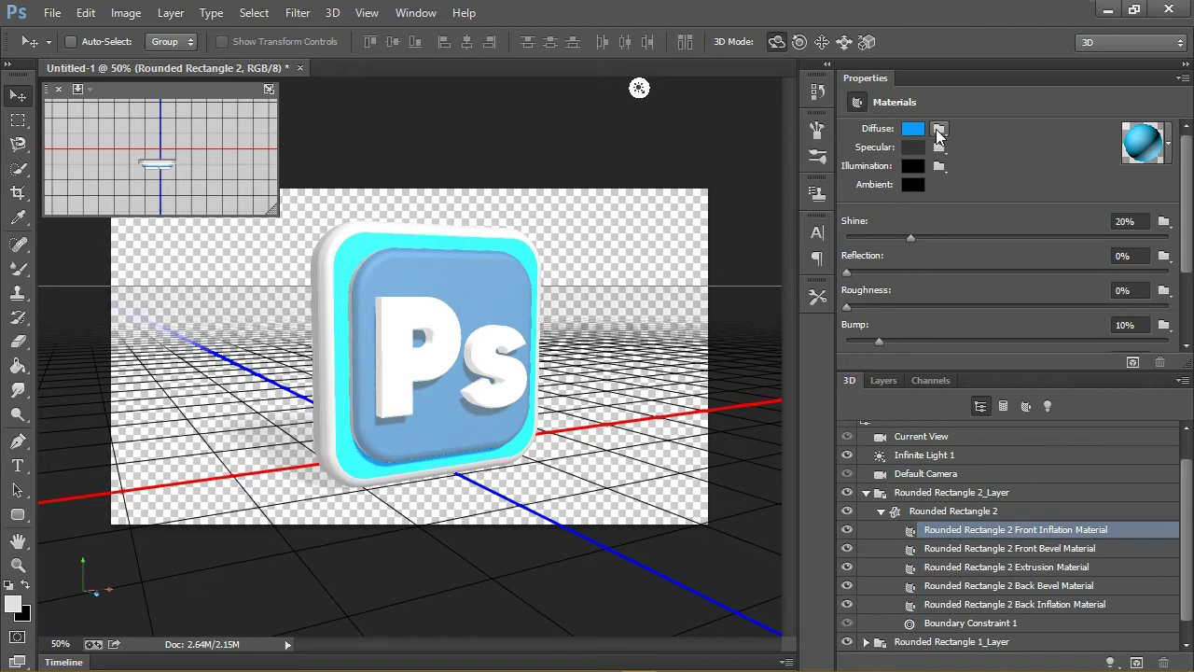
# - Start a new diffuse texture, dismiss it, and recheck the blue diffuse colour
pyautogui.click(945, 132)
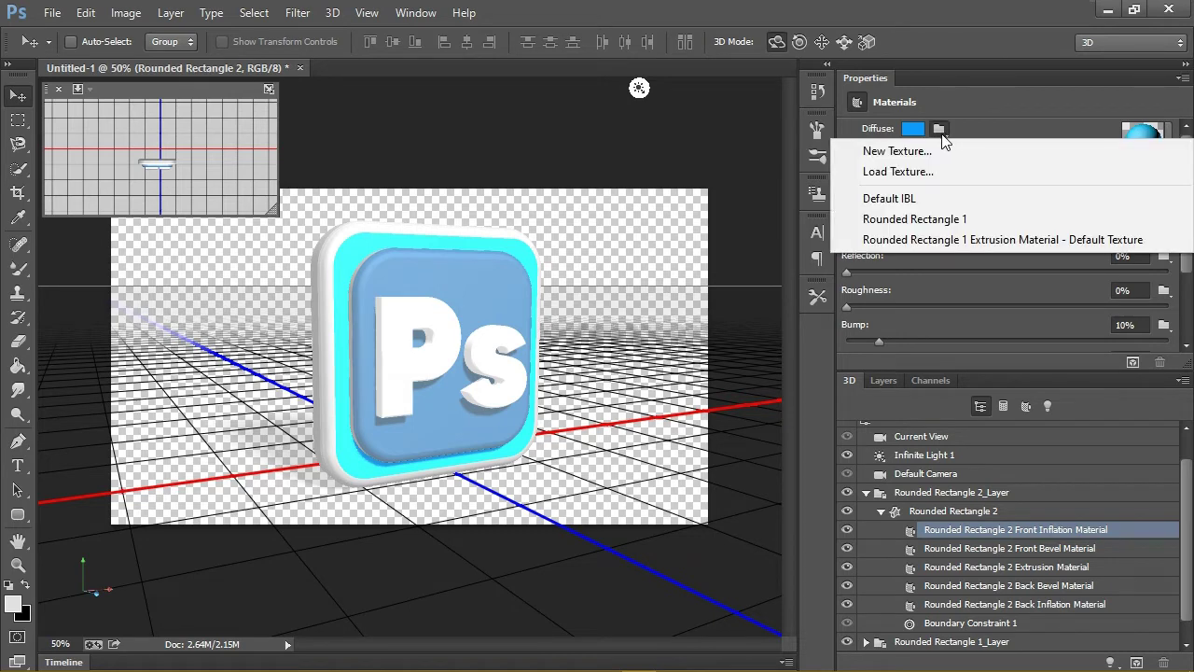
pyautogui.click(936, 151)
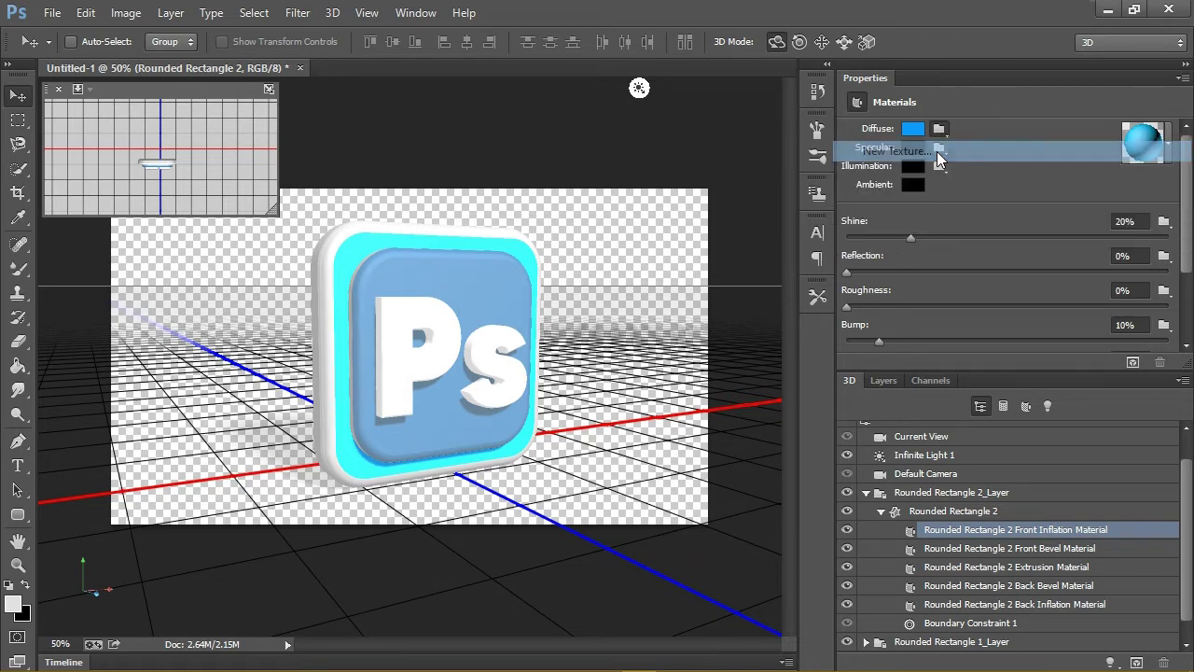
pyautogui.press('Return')
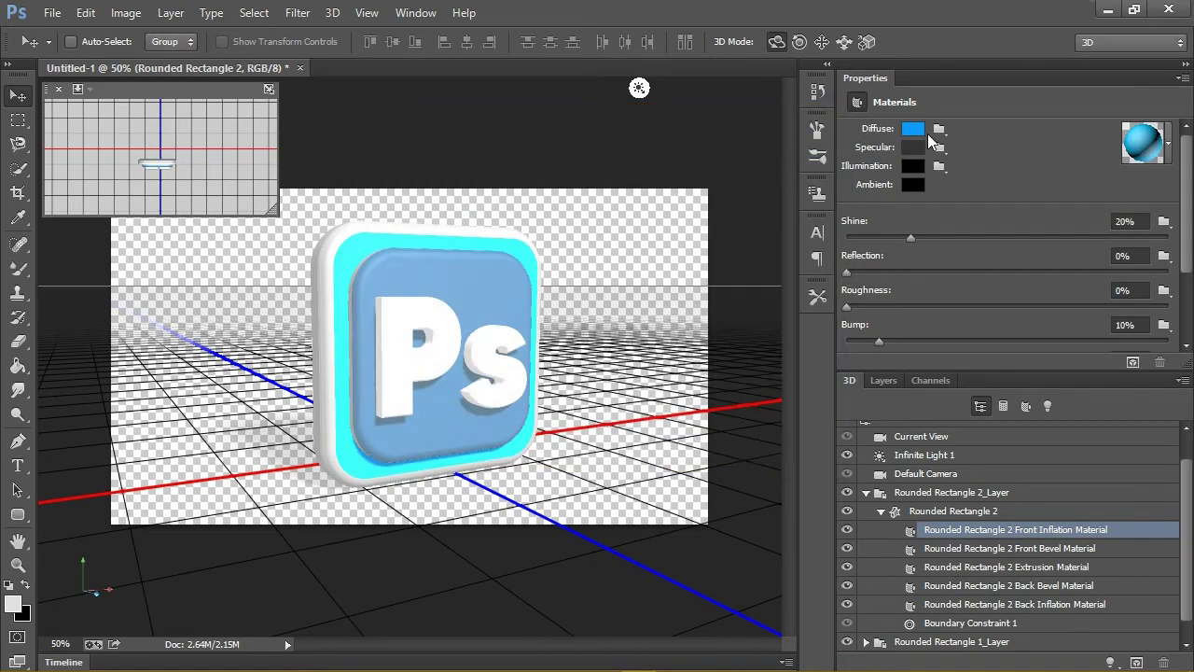
pyautogui.click(912, 128)
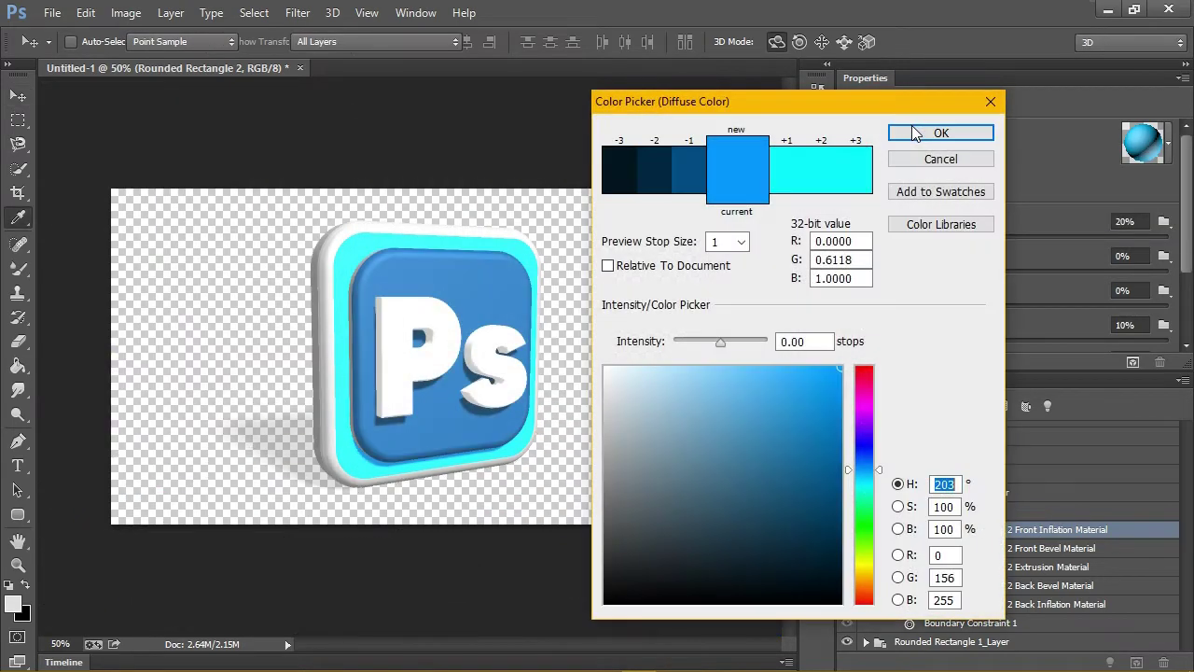
pyautogui.click(990, 102)
# - Save the bright blue material as a new material preset
pyautogui.click(1169, 149)
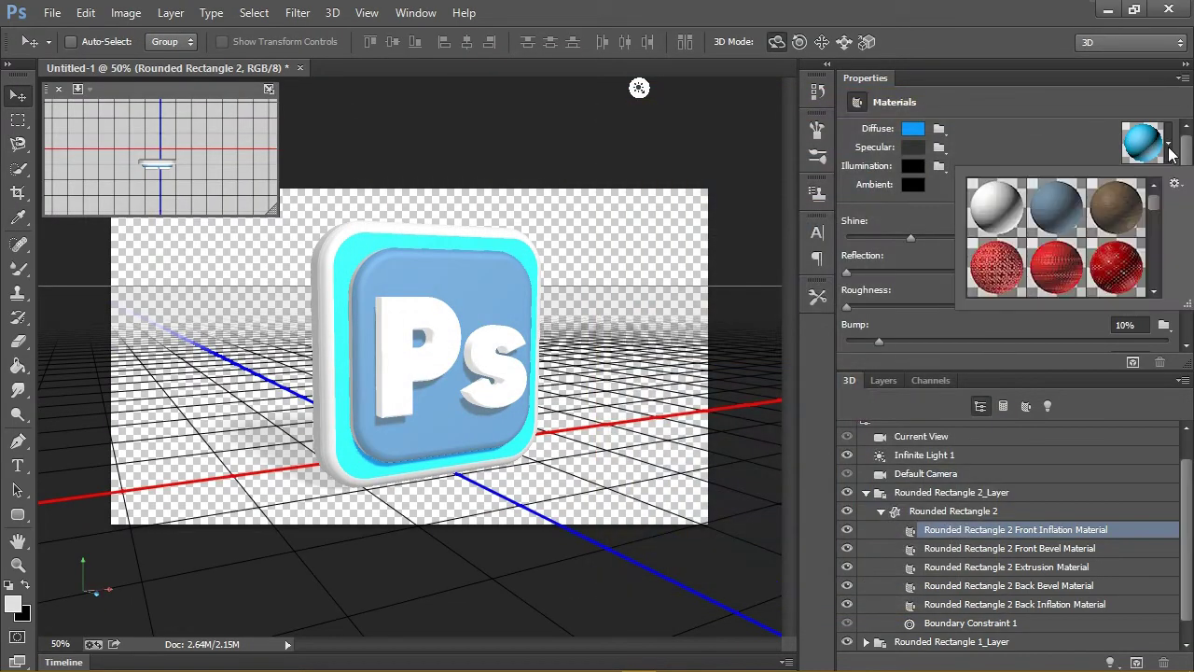
pyautogui.click(1173, 186)
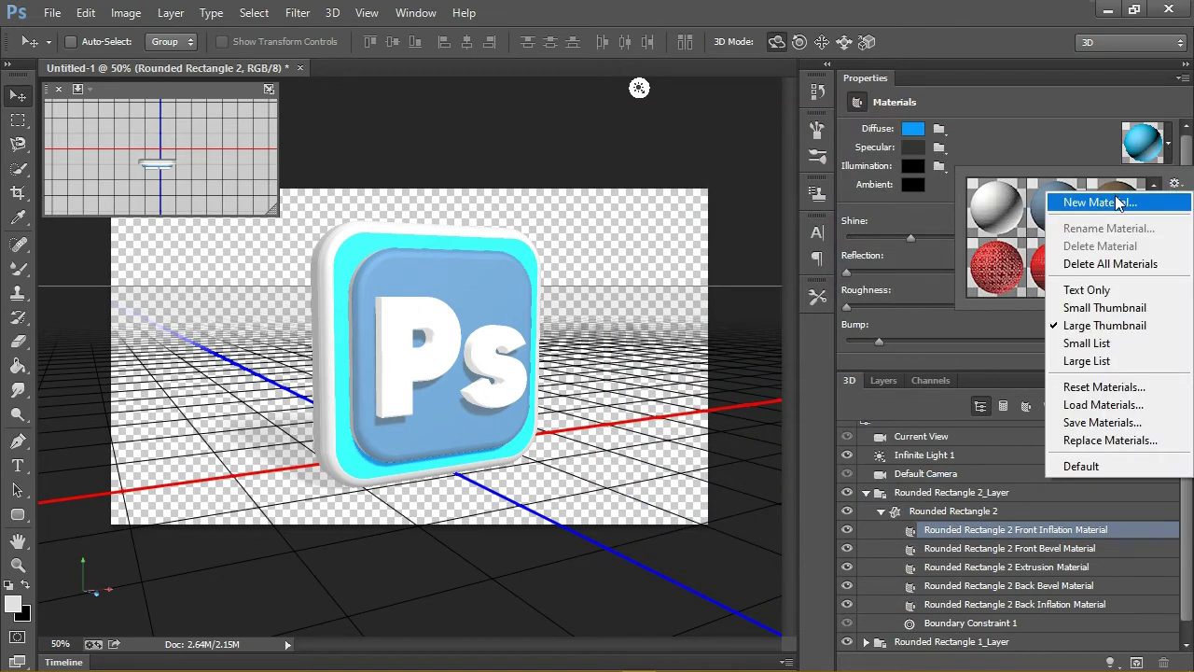
pyautogui.click(1122, 198)
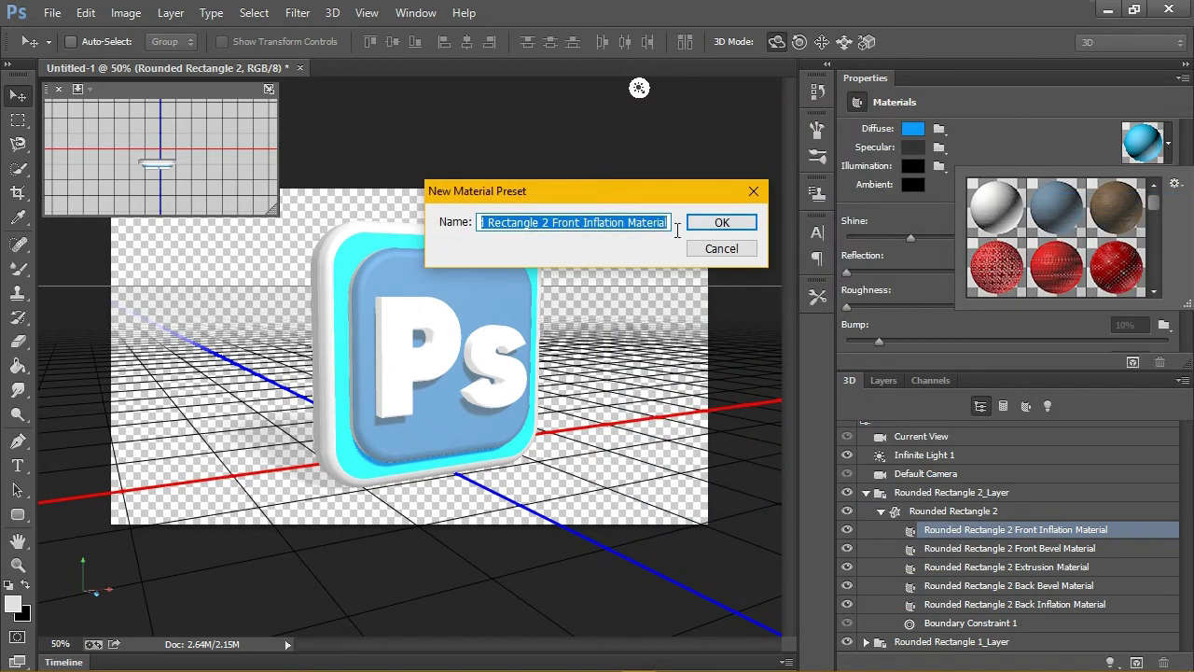
pyautogui.click(724, 223)
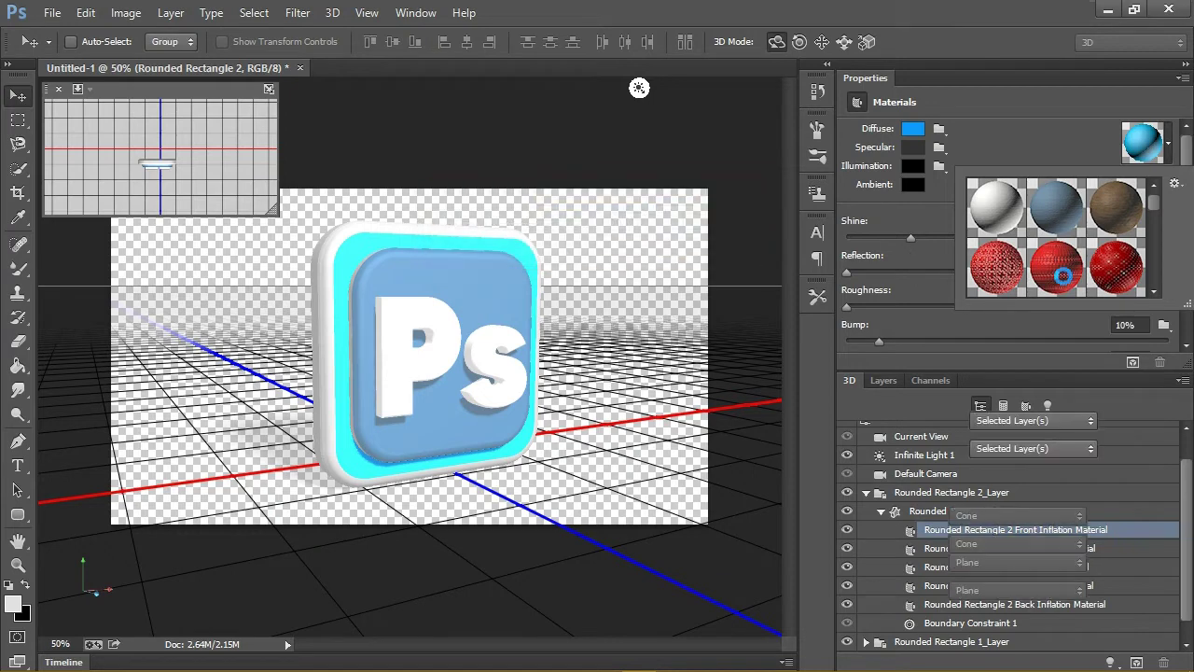
pyautogui.moveTo(1154, 205); pyautogui.dragTo(1154, 289)
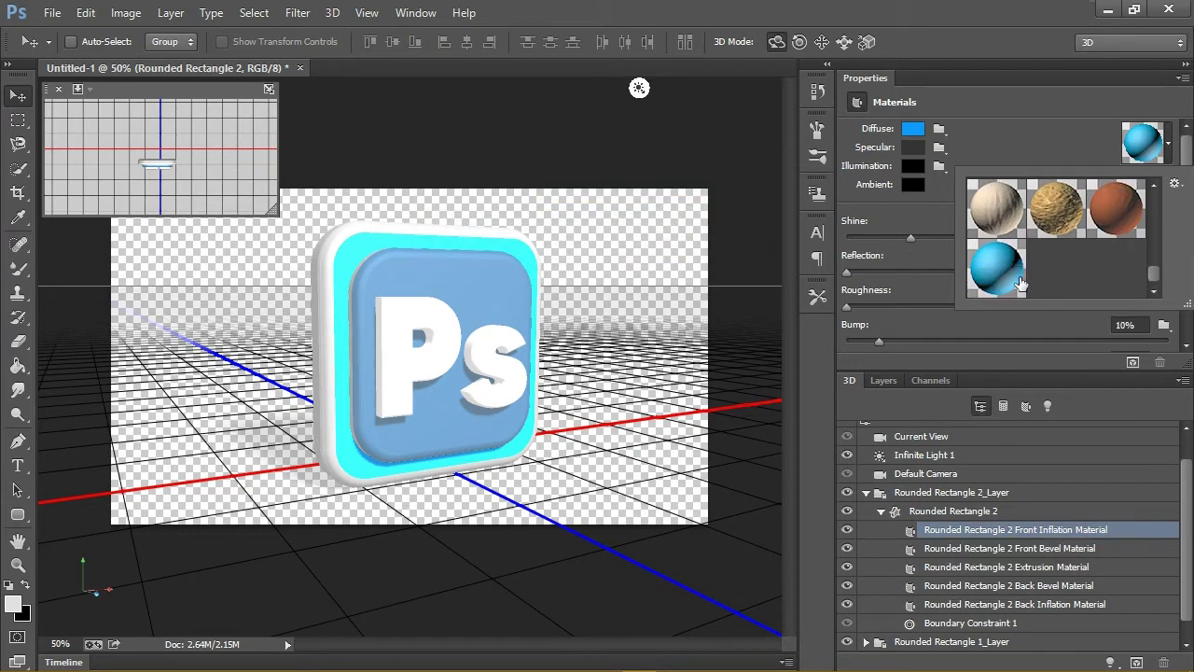
# - Apply the blue preset to the Front Bevel, Extrusion, Back Bevel and Back Inflation materials
pyautogui.click(976, 531)
pyautogui.click(1168, 145)
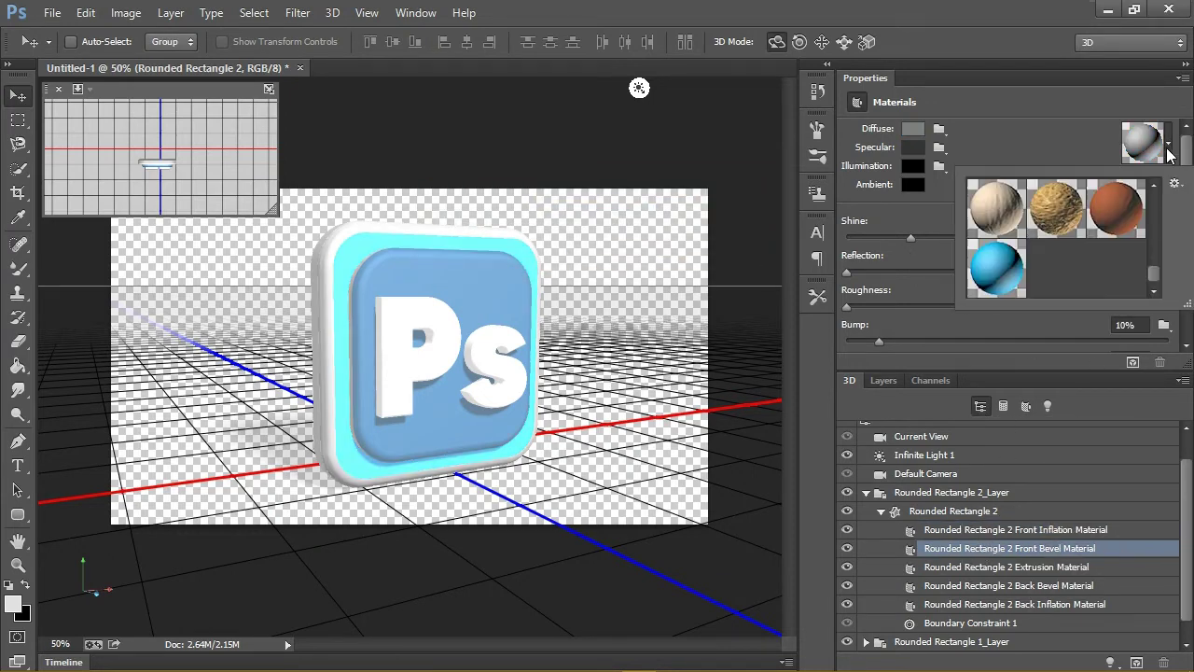
pyautogui.click(1009, 282)
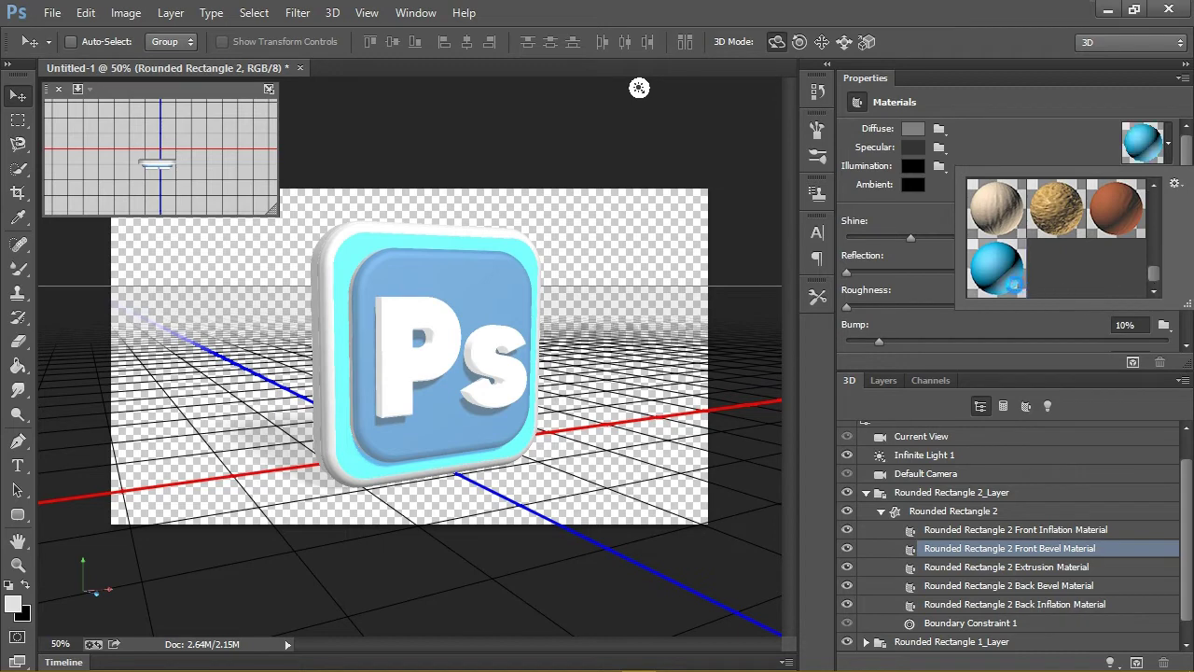
pyautogui.click(1029, 566)
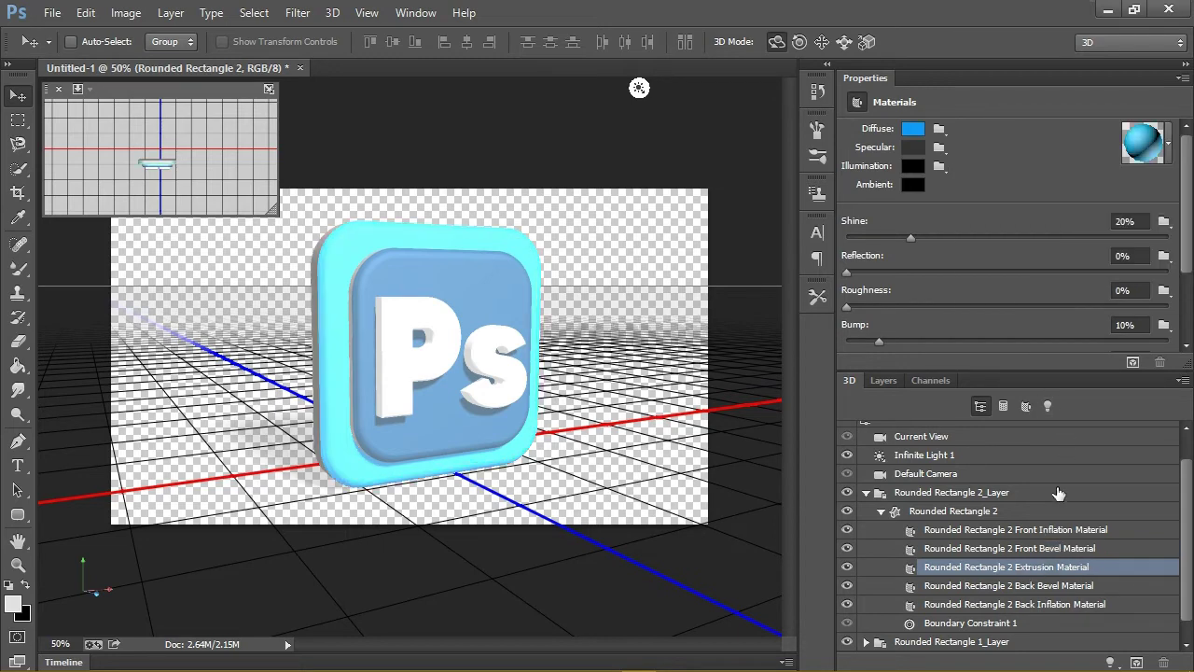
pyautogui.click(1166, 142)
pyautogui.click(996, 266)
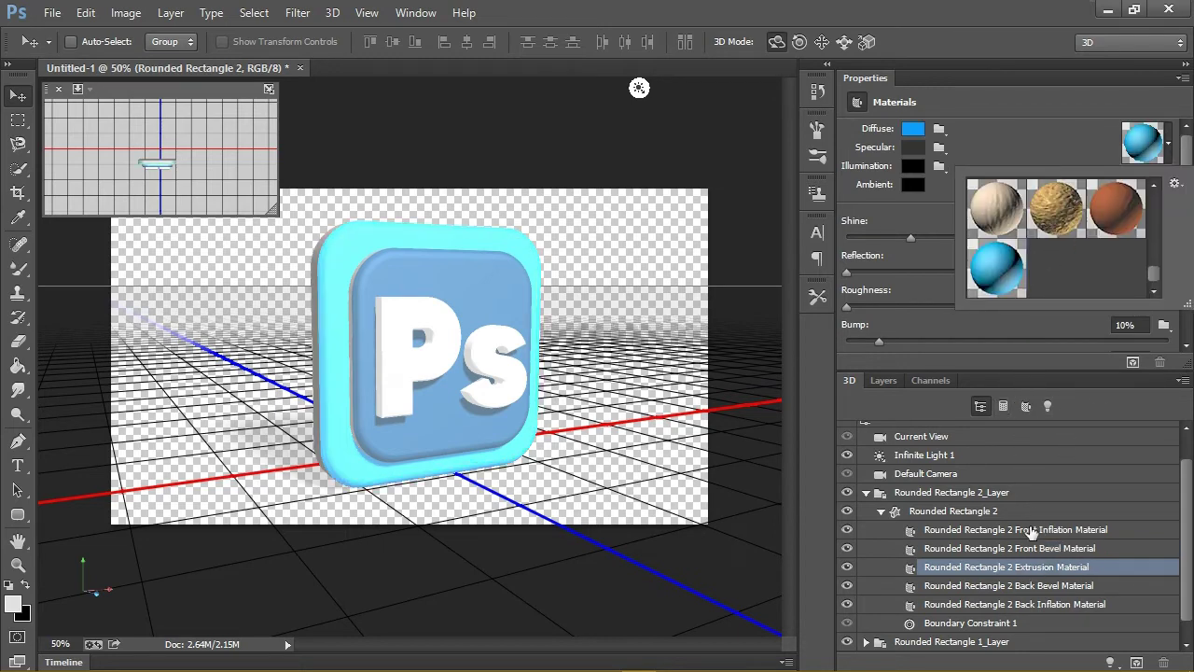
pyautogui.click(1023, 594)
pyautogui.click(1023, 594)
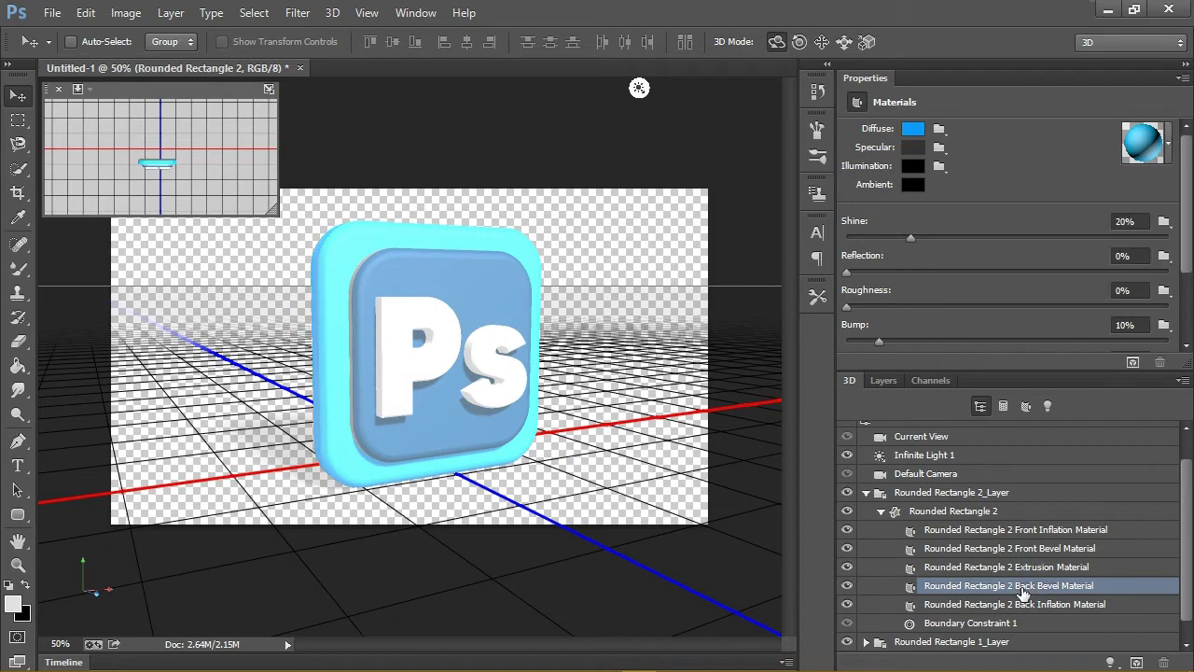
pyautogui.click(1166, 138)
pyautogui.click(1005, 282)
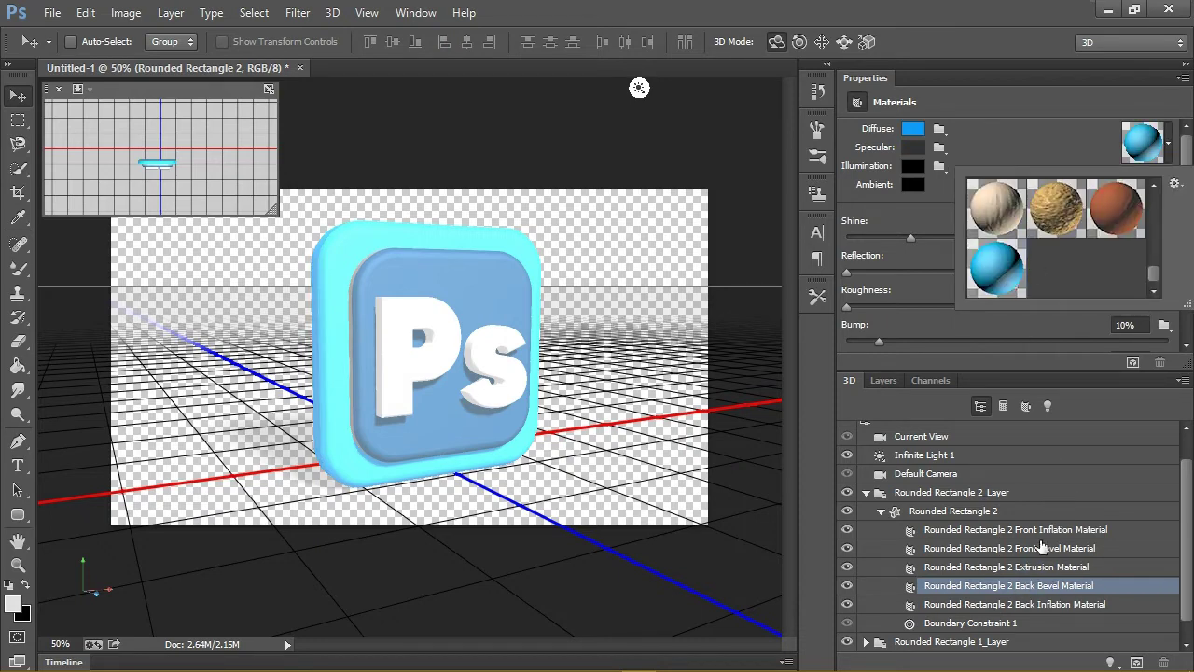
pyautogui.click(1032, 606)
pyautogui.click(1031, 606)
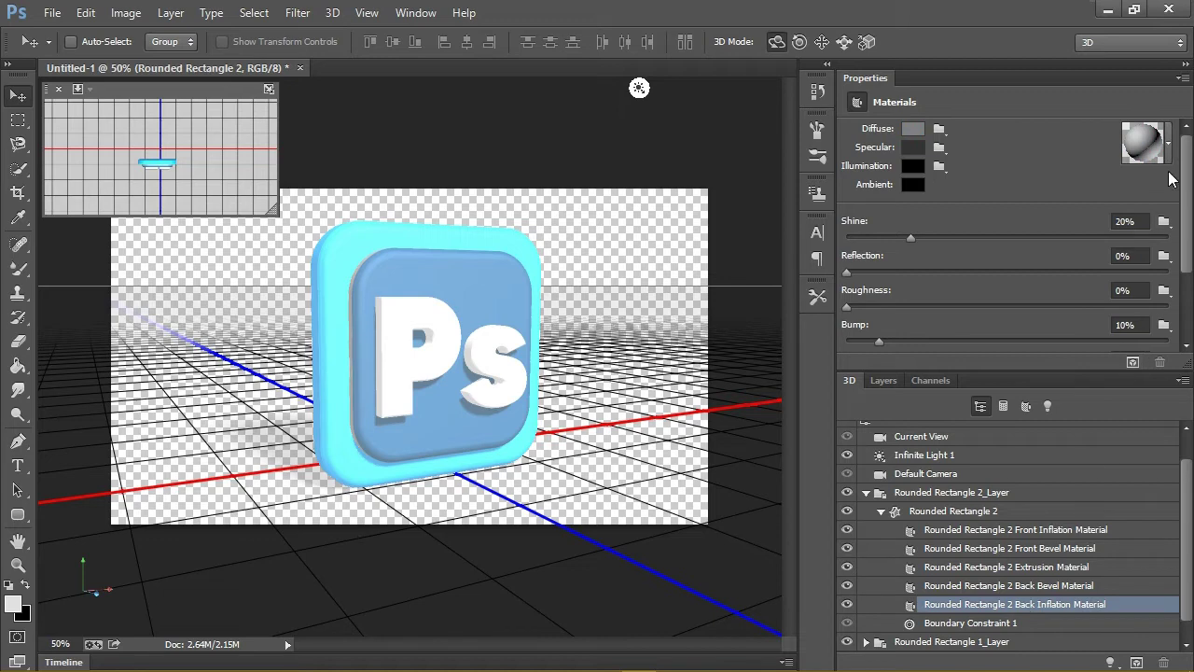
pyautogui.click(1168, 142)
pyautogui.click(1015, 282)
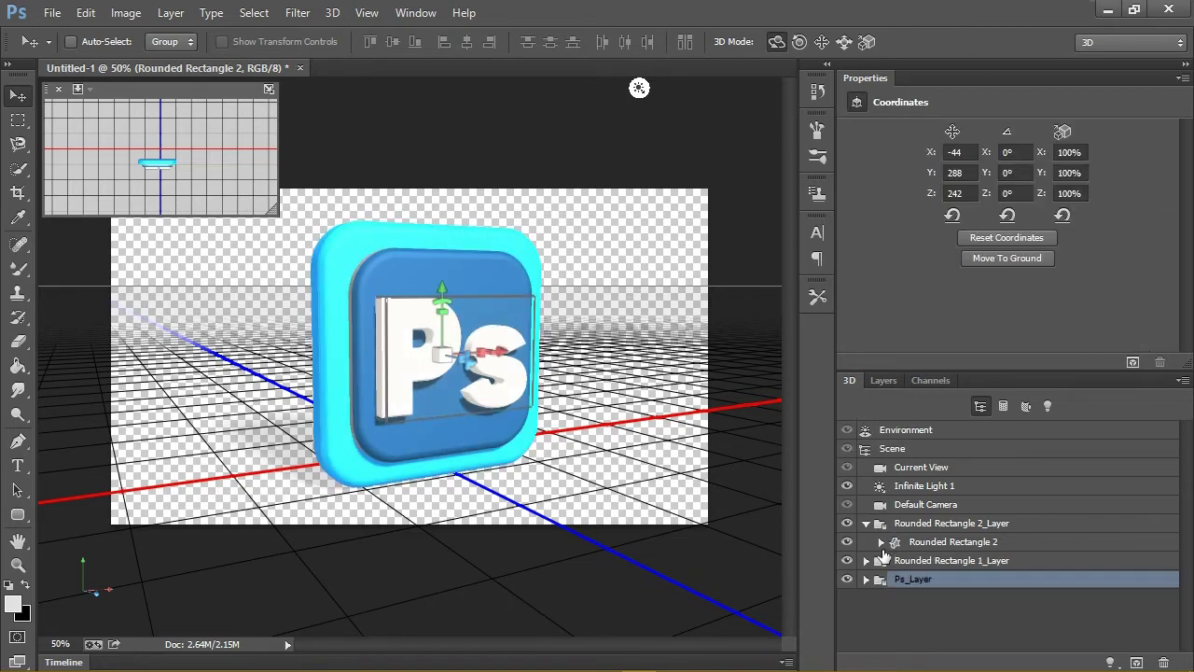
# - Expand Rounded Rectangle 1 and remove its Front Inflation and Front Bevel diffuse textures
pyautogui.click(868, 522)
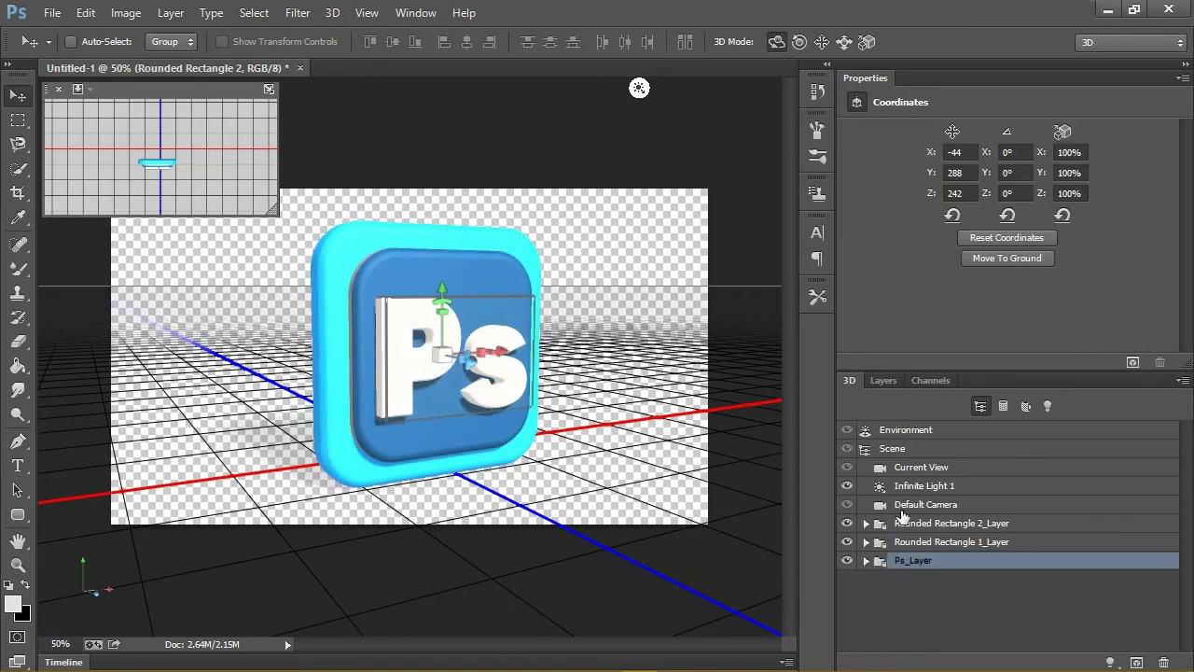
pyautogui.click(846, 541)
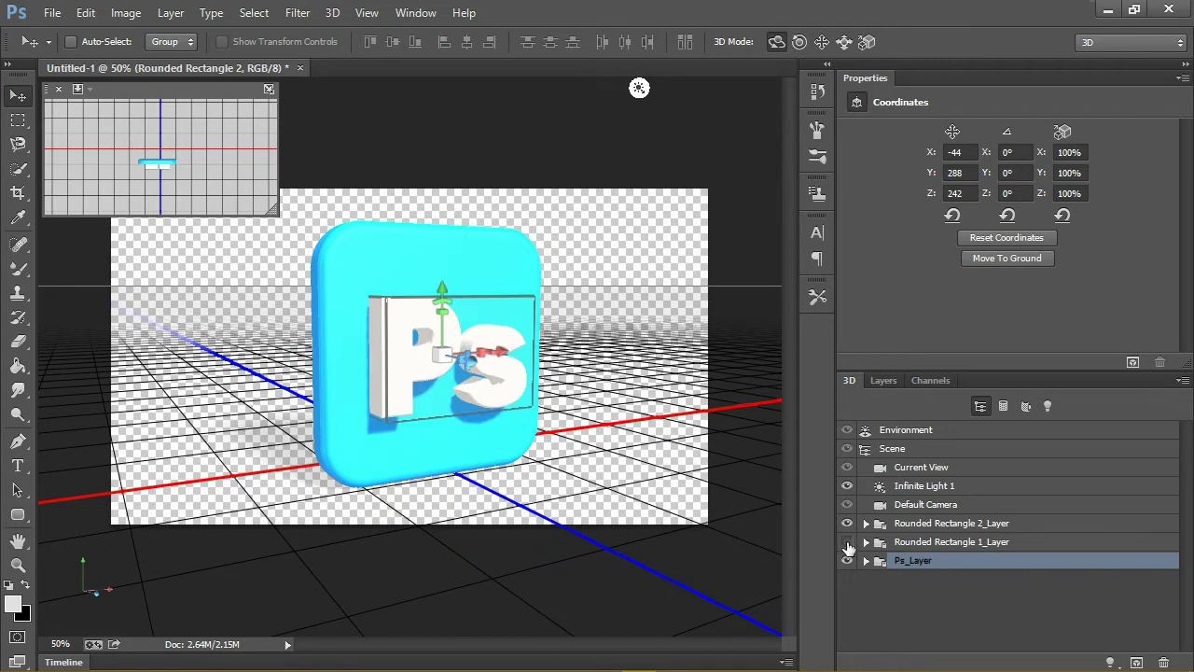
pyautogui.click(877, 542)
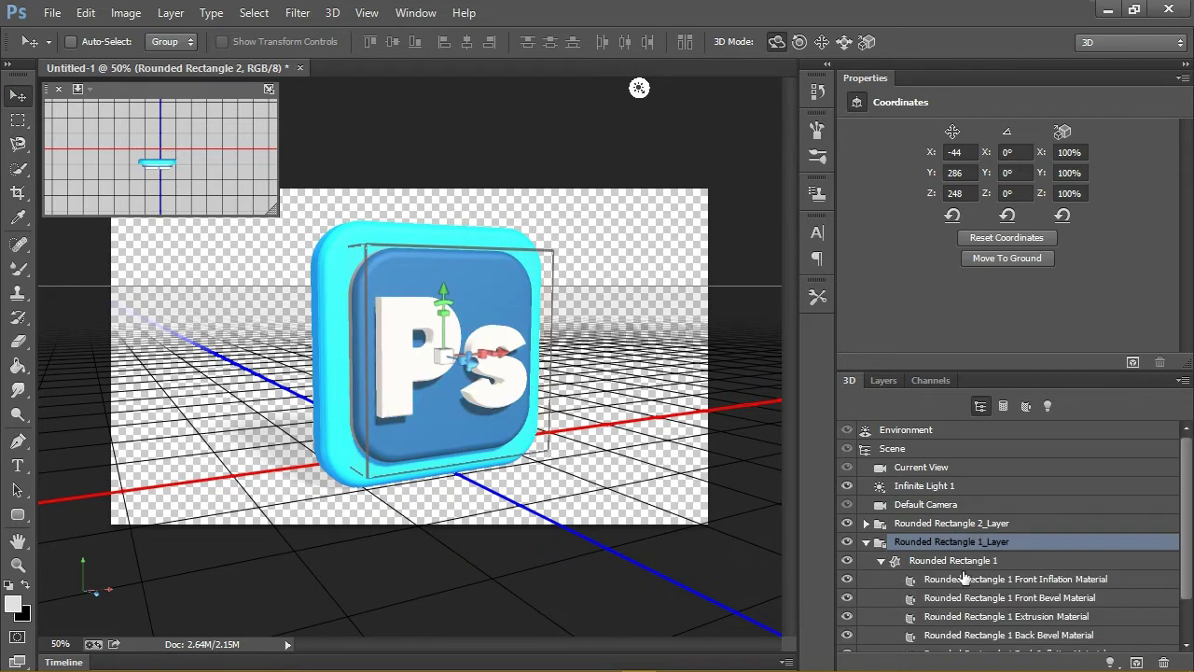
pyautogui.click(987, 581)
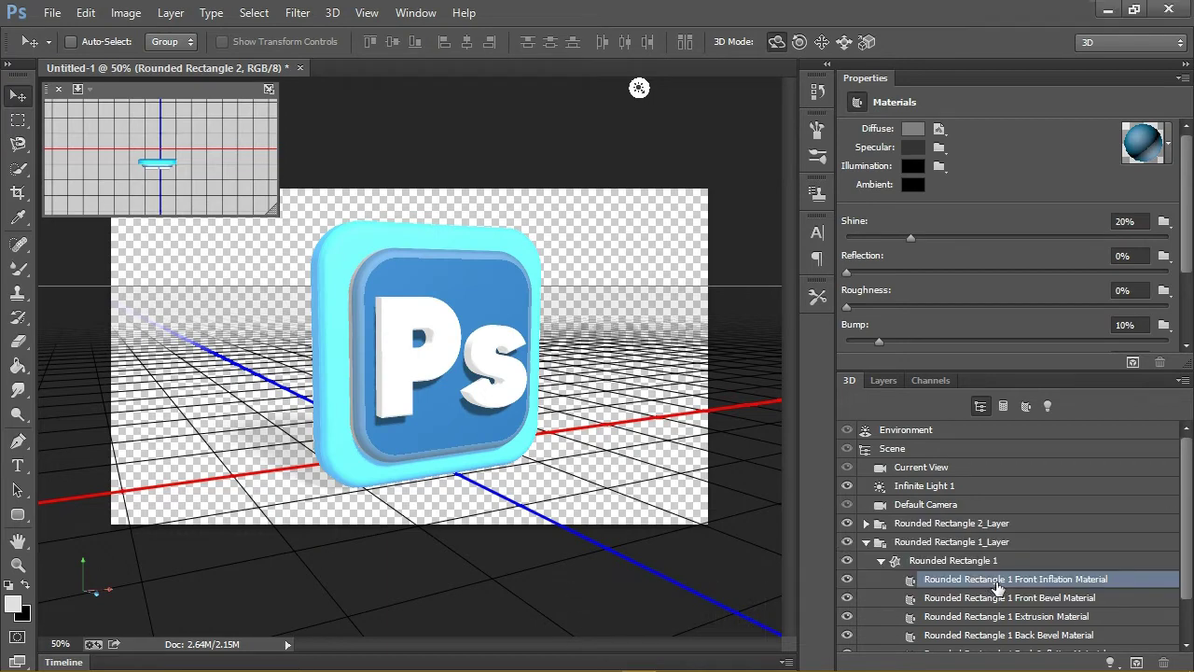
pyautogui.click(938, 131)
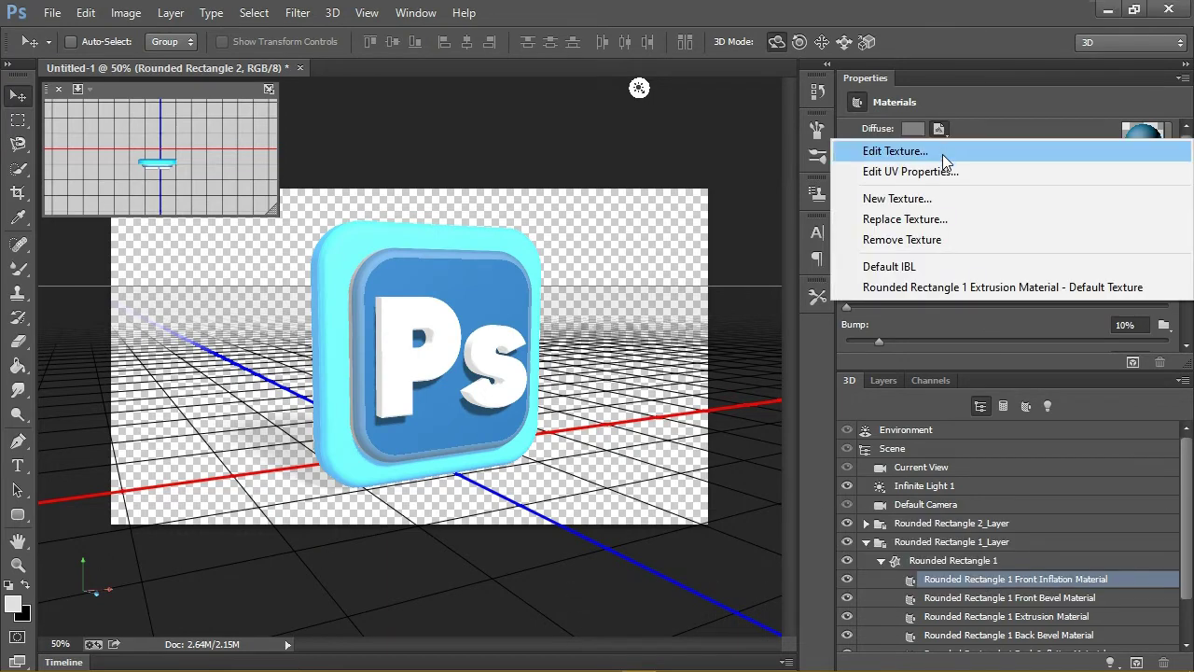
pyautogui.click(924, 240)
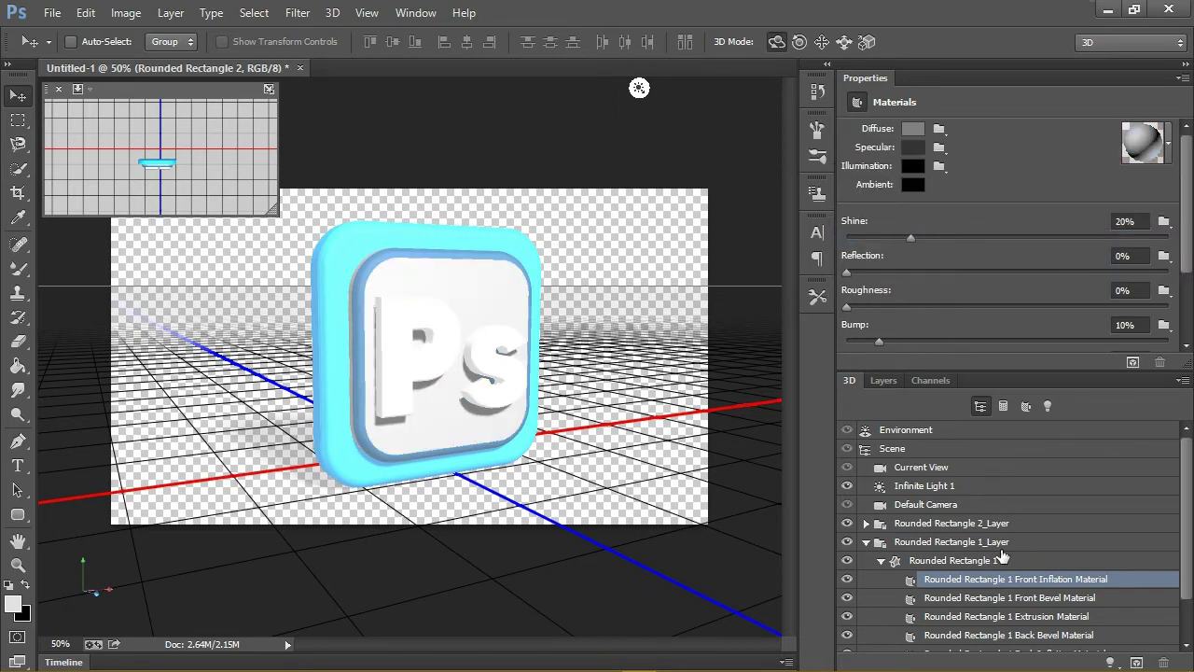
pyautogui.click(967, 602)
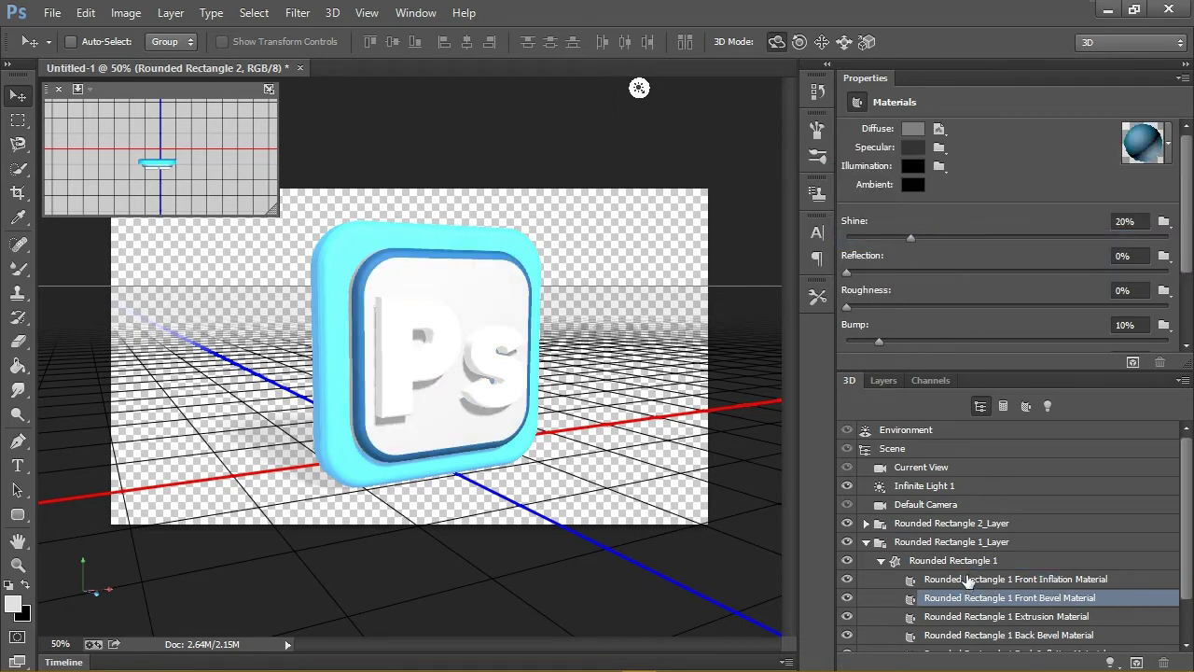
pyautogui.click(939, 130)
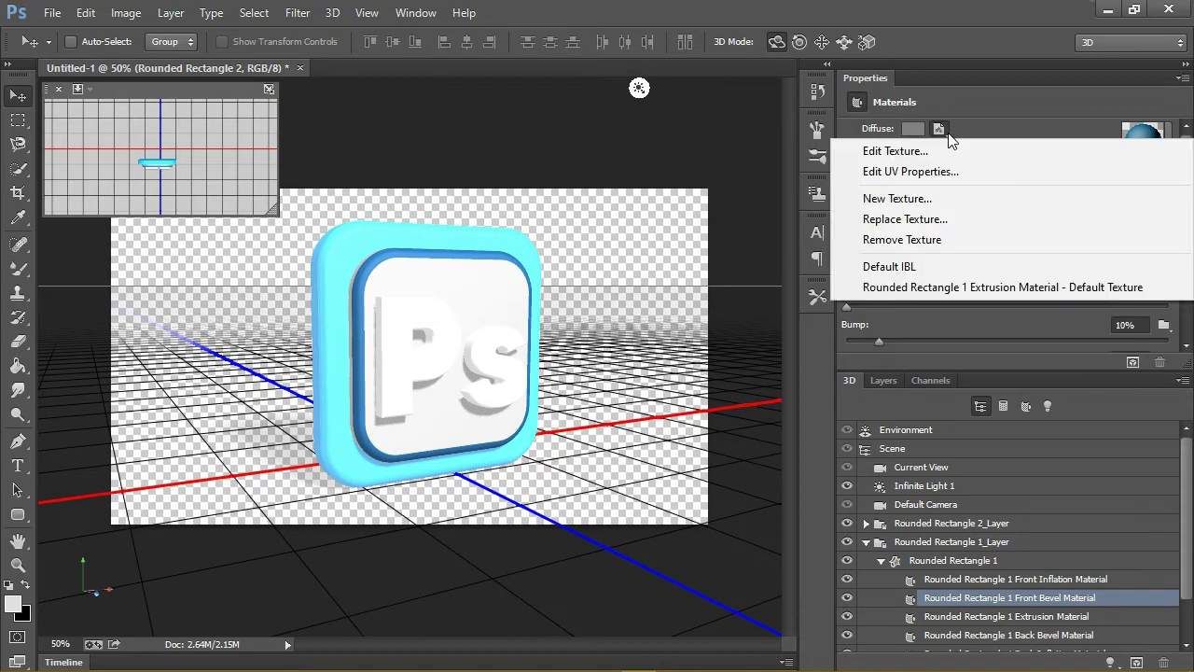
pyautogui.click(911, 238)
# - Remove the diffuse textures from its Extrusion, Back Bevel and Back Inflation materials
pyautogui.click(1037, 614)
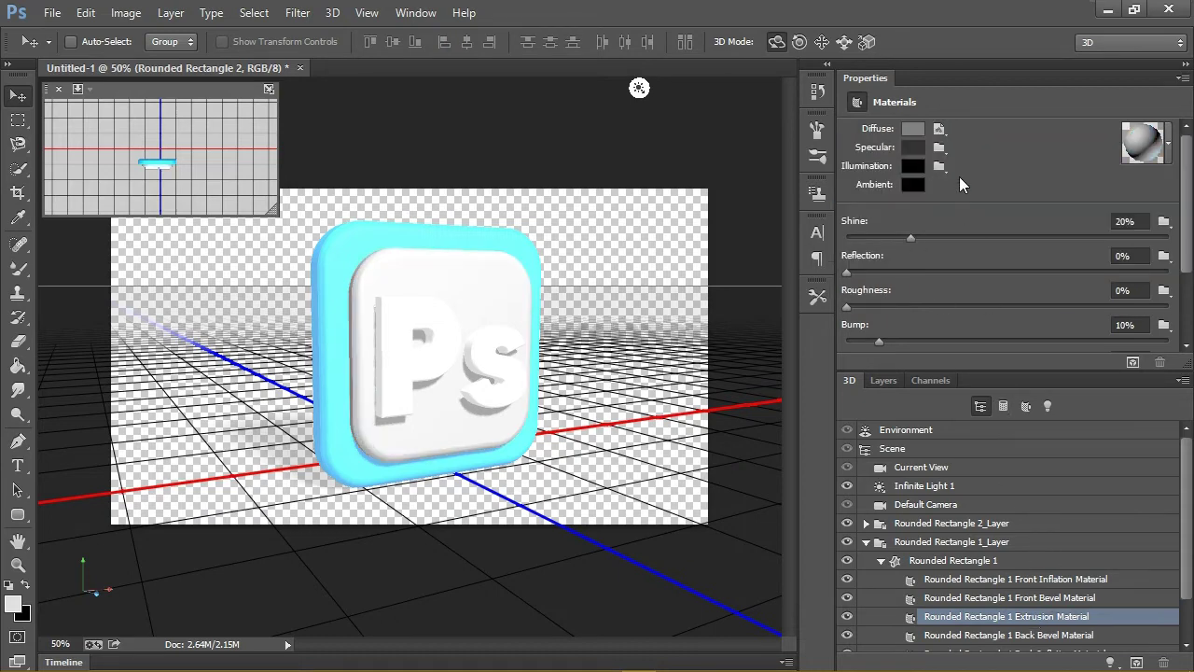
pyautogui.click(939, 130)
pyautogui.click(914, 237)
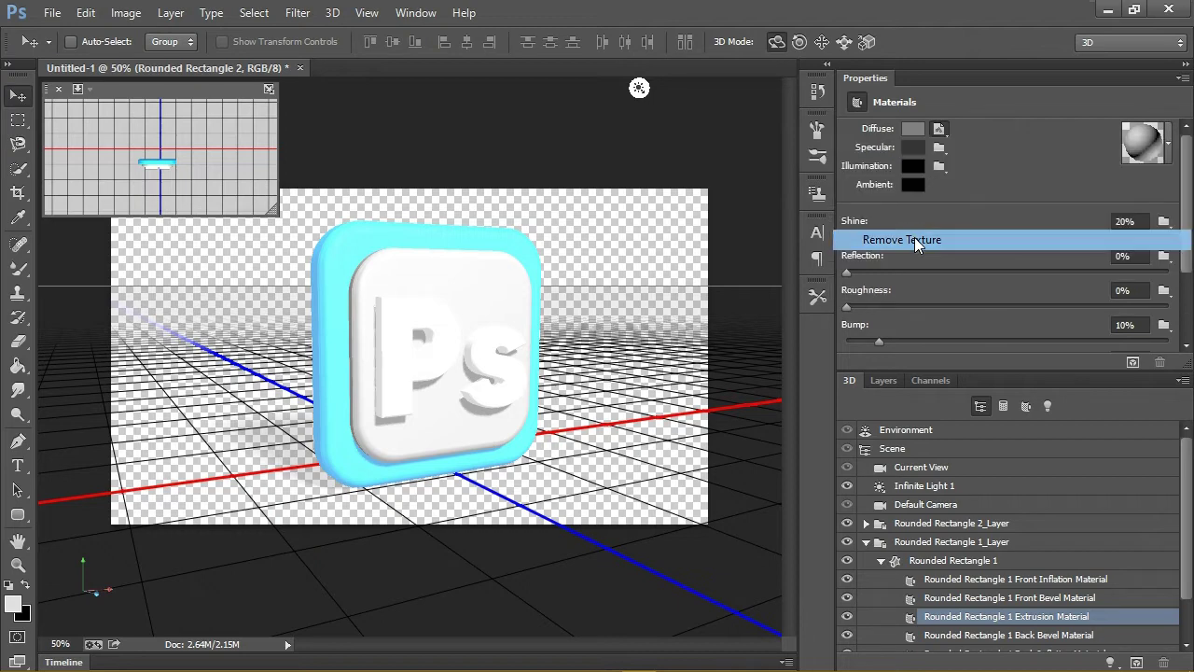
pyautogui.scroll(-2, 1166, 564)
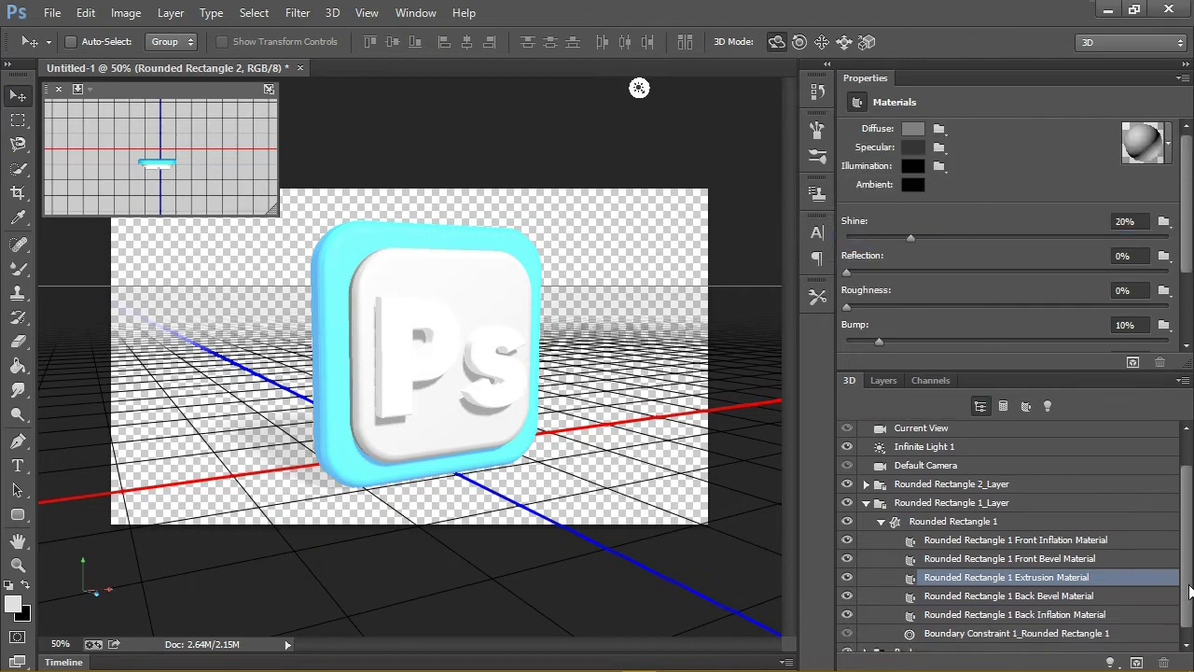
pyautogui.click(1033, 597)
pyautogui.click(940, 129)
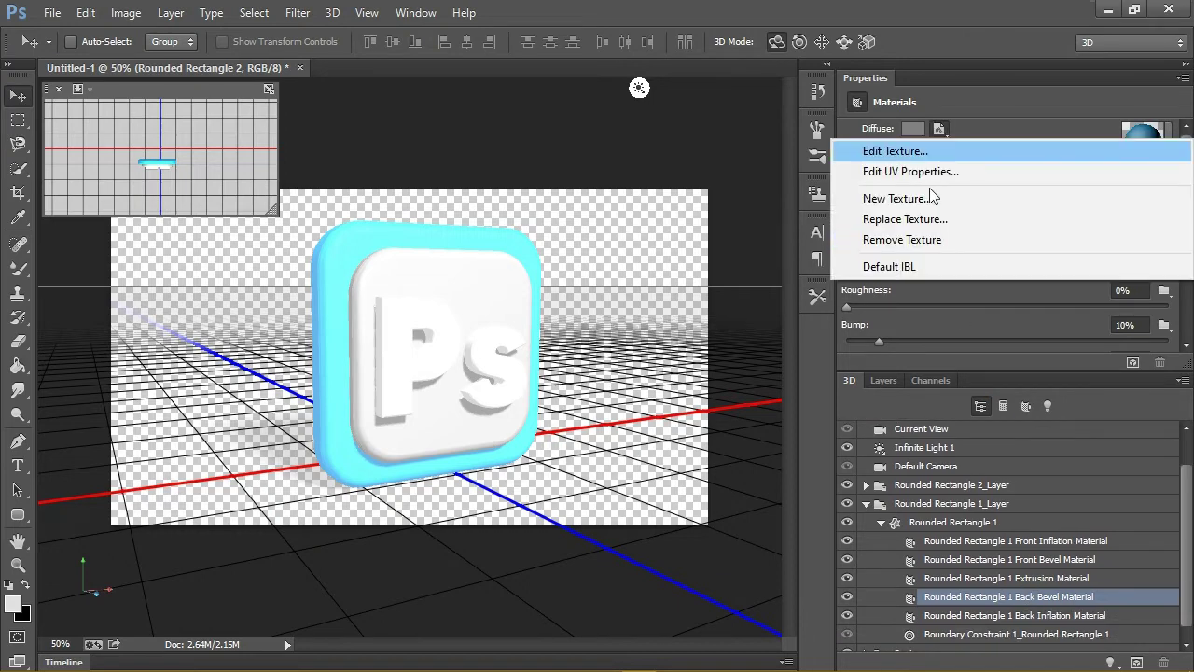
pyautogui.click(903, 239)
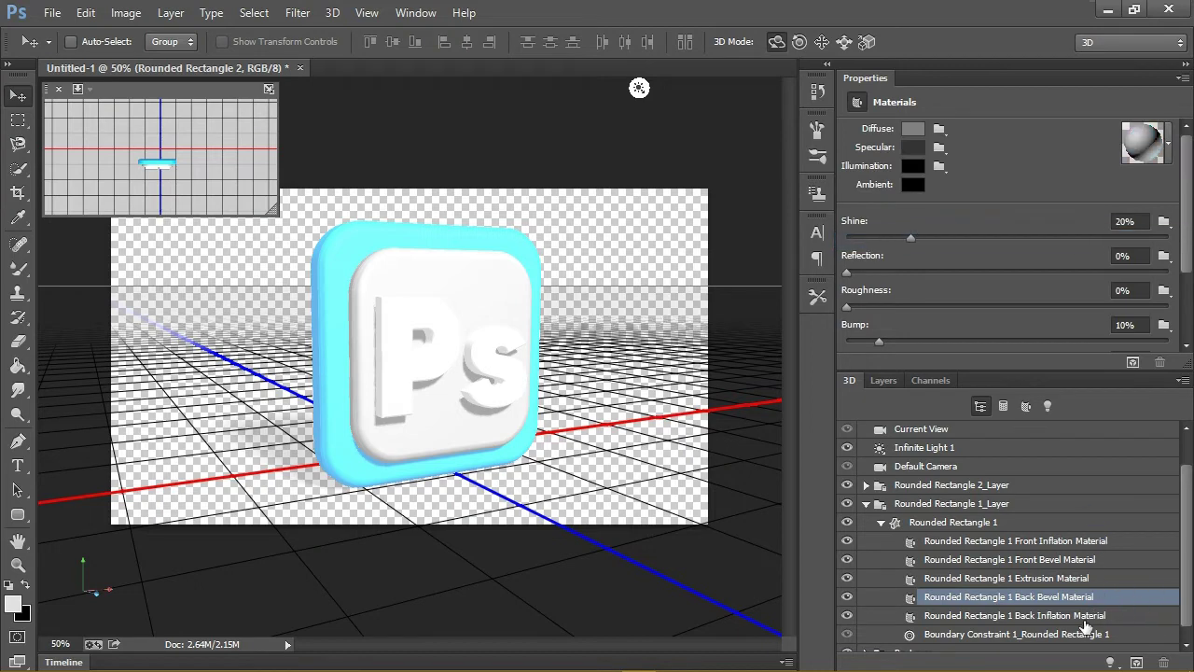
pyautogui.click(1085, 617)
pyautogui.click(940, 130)
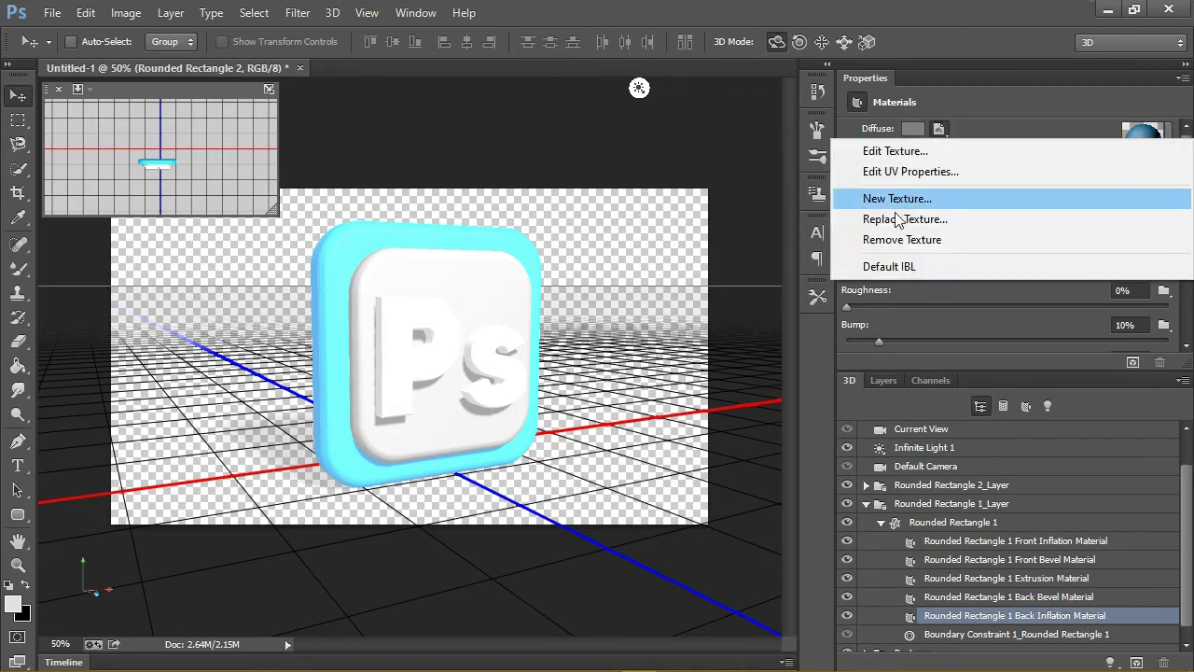
pyautogui.click(899, 238)
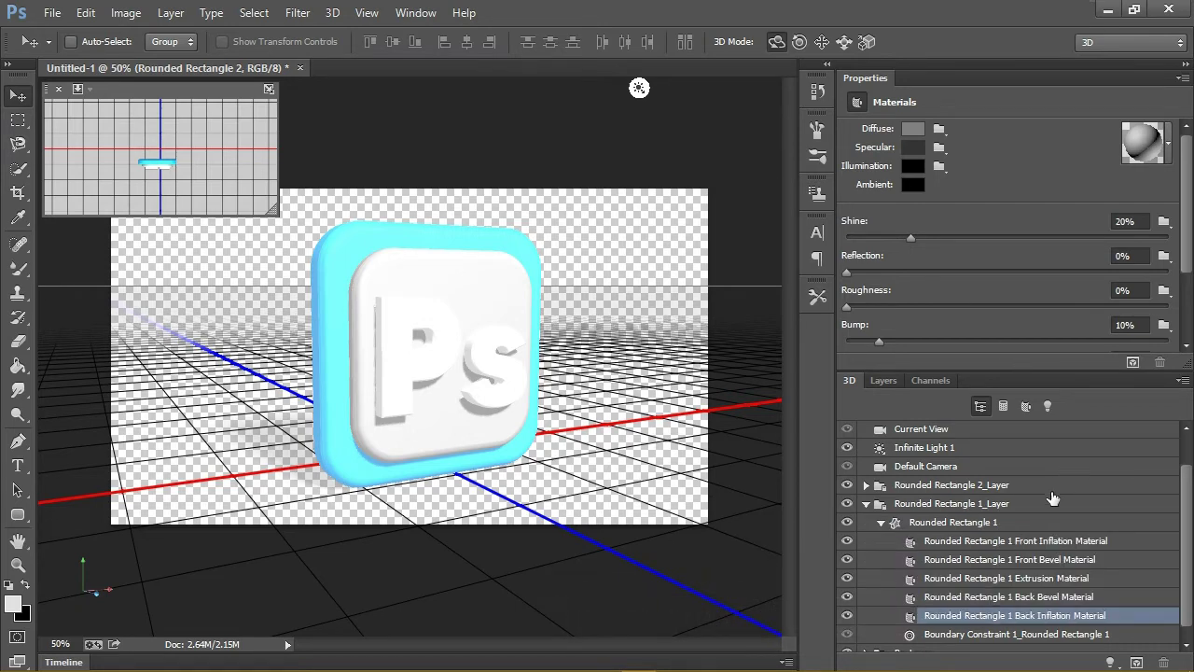
pyautogui.click(1018, 541)
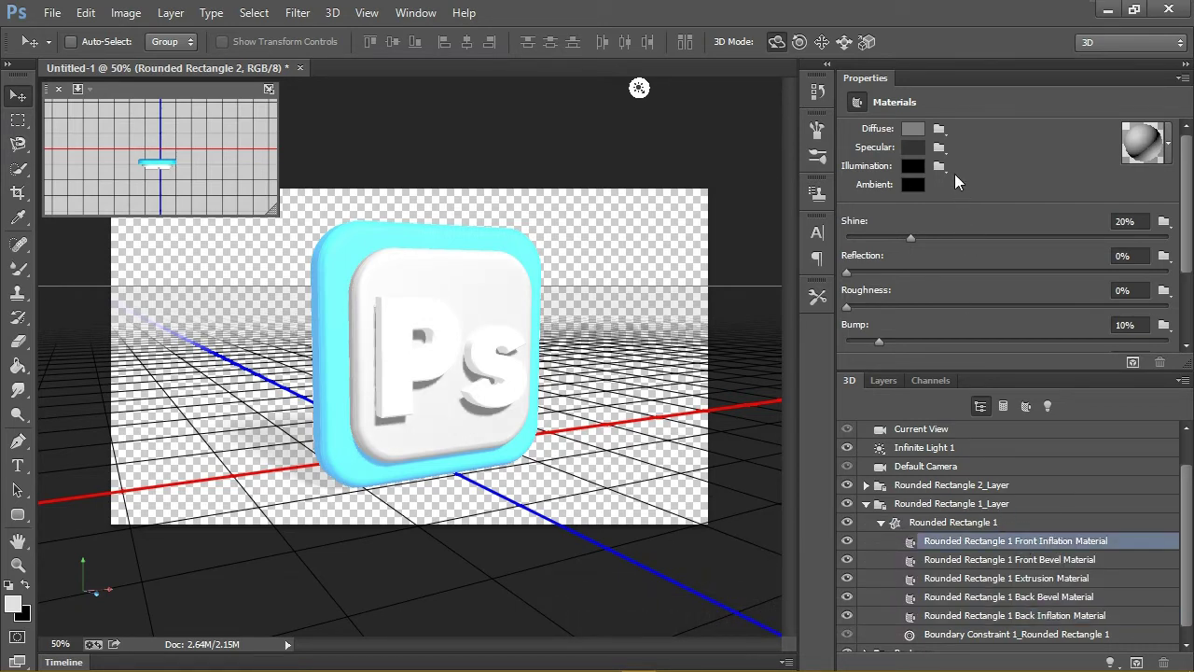
# - Set the inner square's front diffuse colour to navy H 206, S 100, B 29 (RGB 0, 41, 73)
pyautogui.click(914, 129)
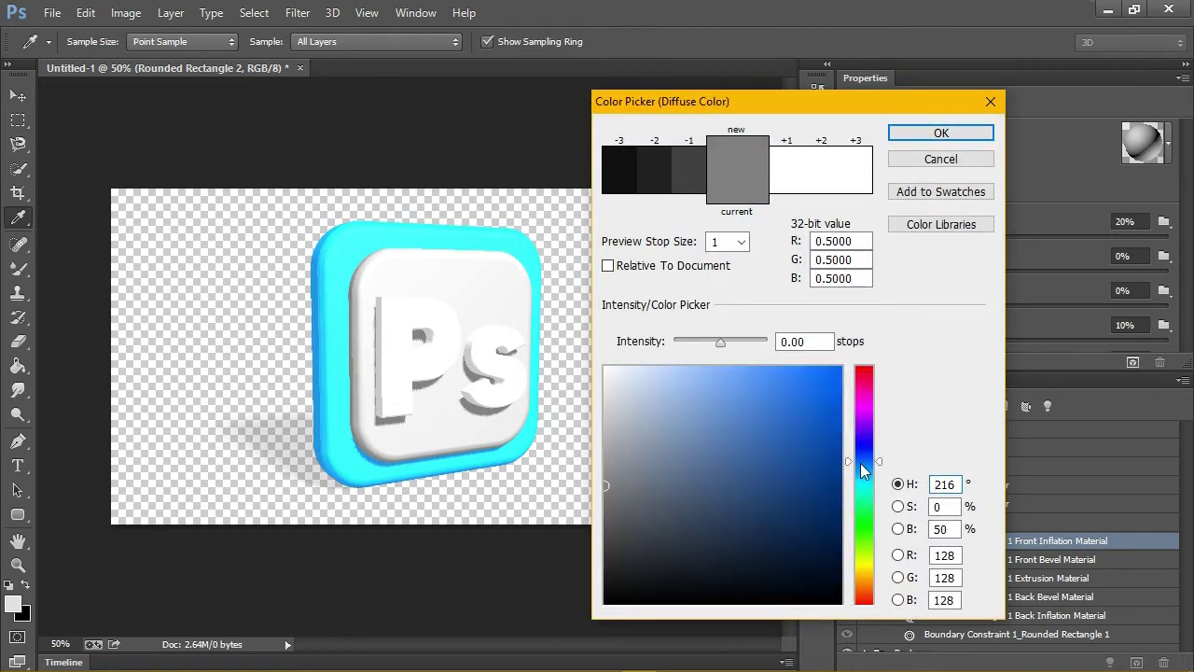
pyautogui.moveTo(865, 461); pyautogui.dragTo(864, 467)
pyautogui.moveTo(826, 523); pyautogui.dragTo(862, 542)
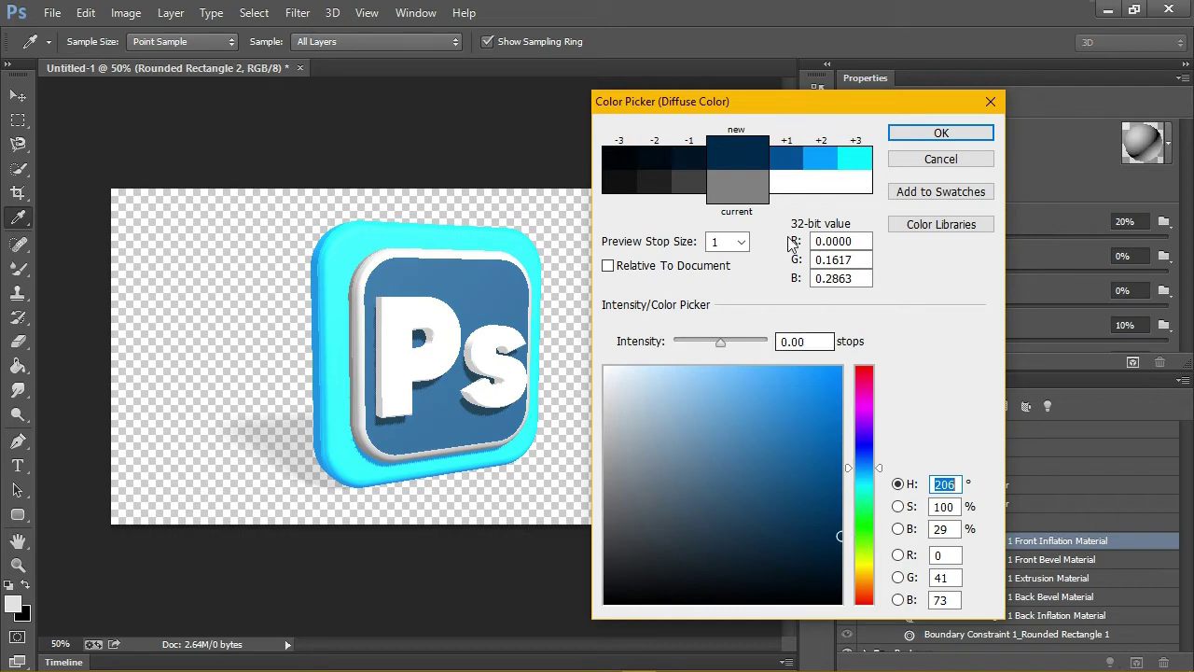
pyautogui.click(944, 135)
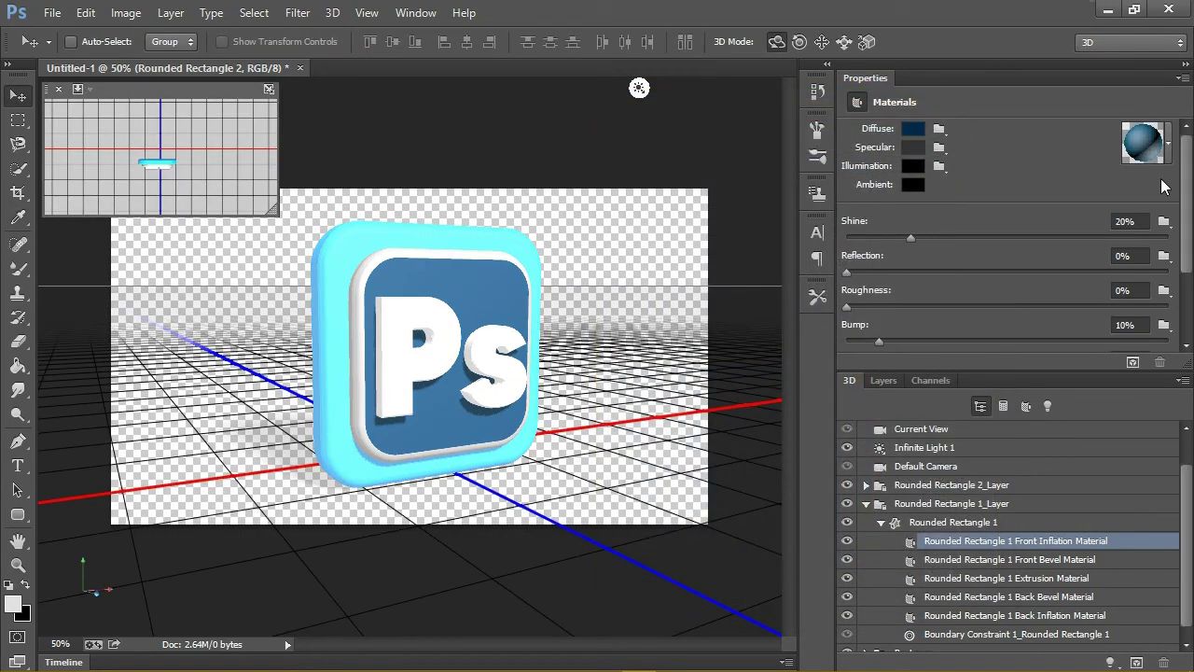
pyautogui.click(1166, 145)
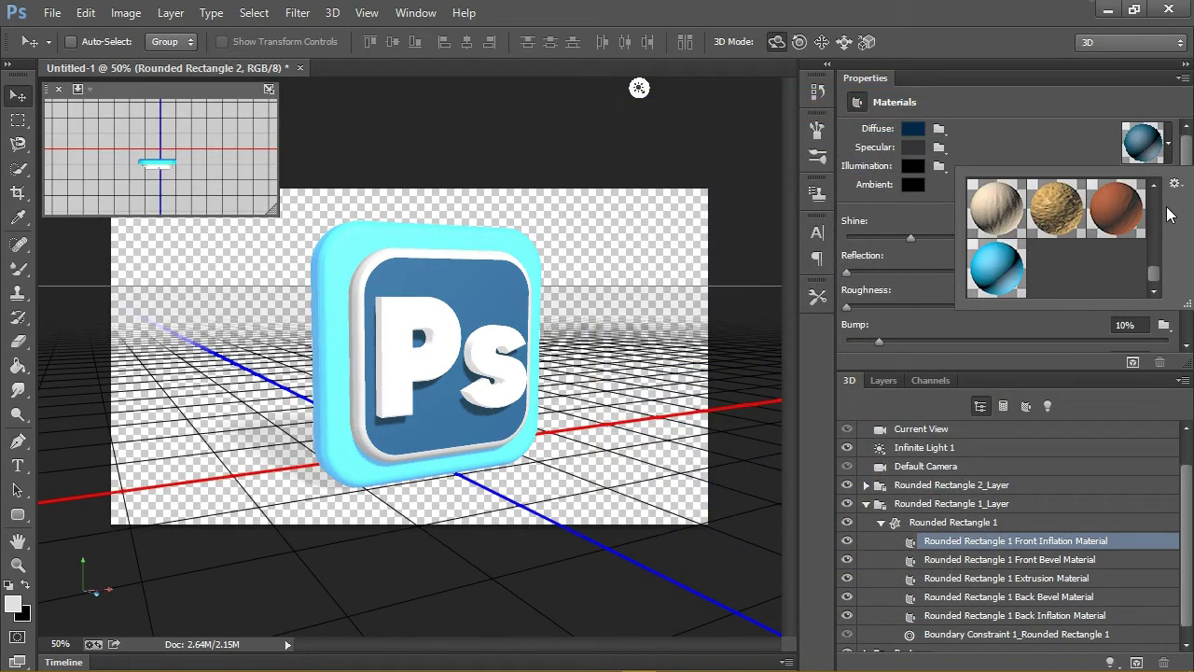
# - Save the dark navy material as a new material preset
pyautogui.click(1175, 183)
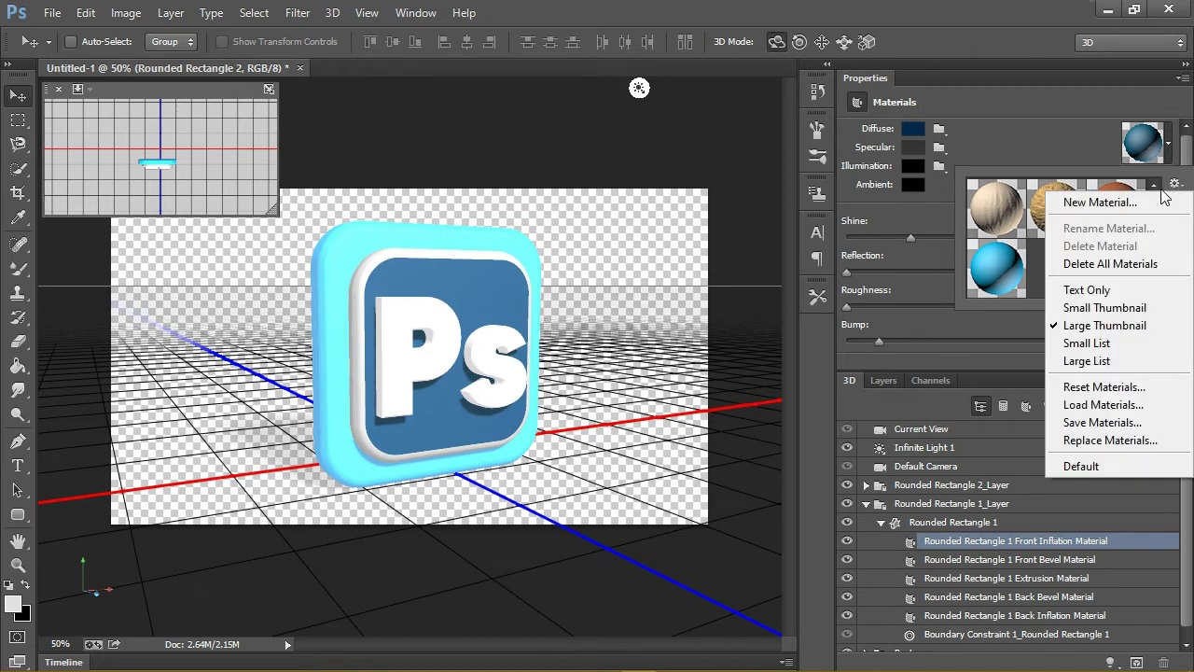
pyautogui.click(1110, 203)
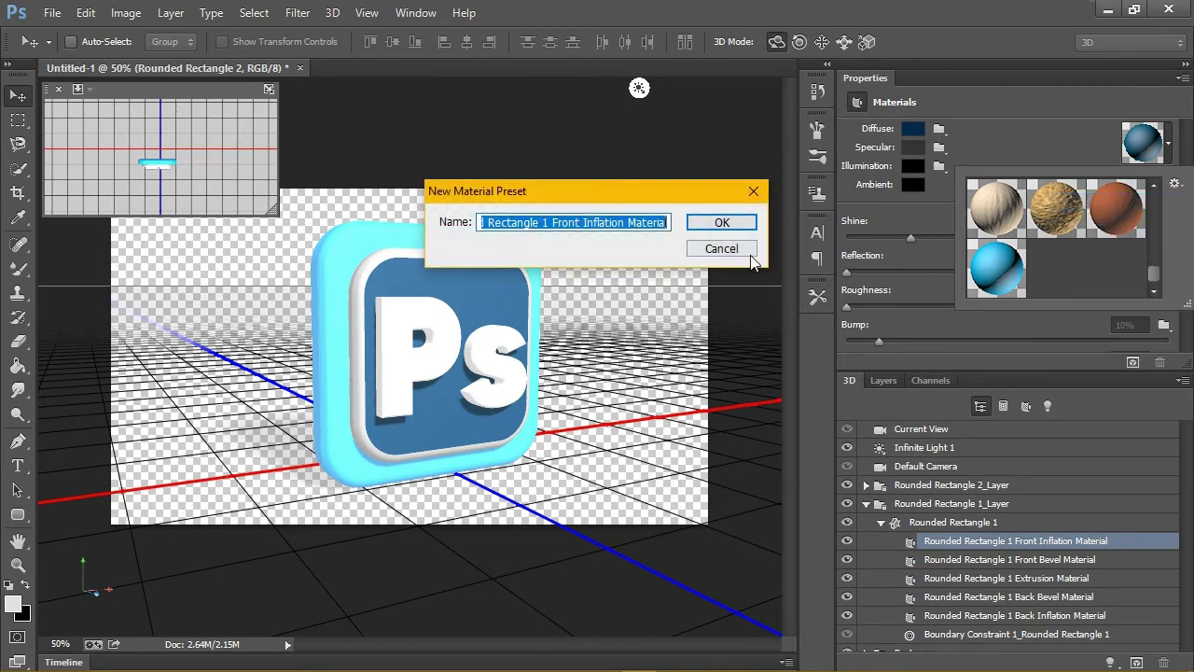
pyautogui.click(733, 221)
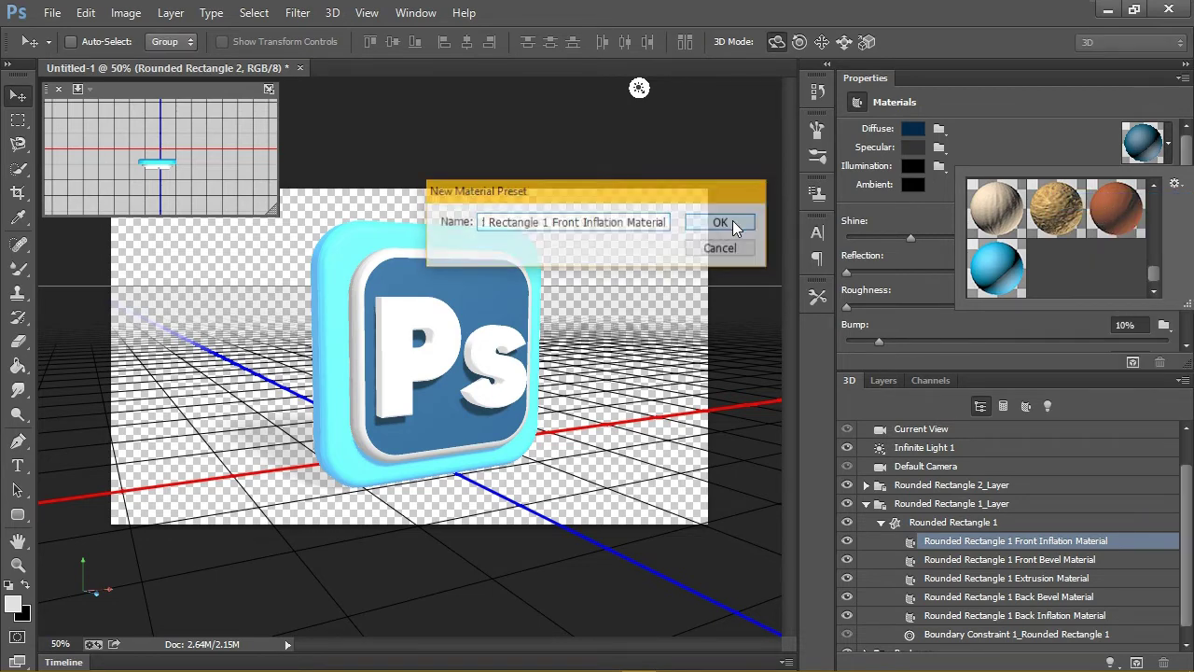
# - Apply the navy preset to Rounded Rectangle 1's Front Bevel and Extrusion materials
pyautogui.click(966, 564)
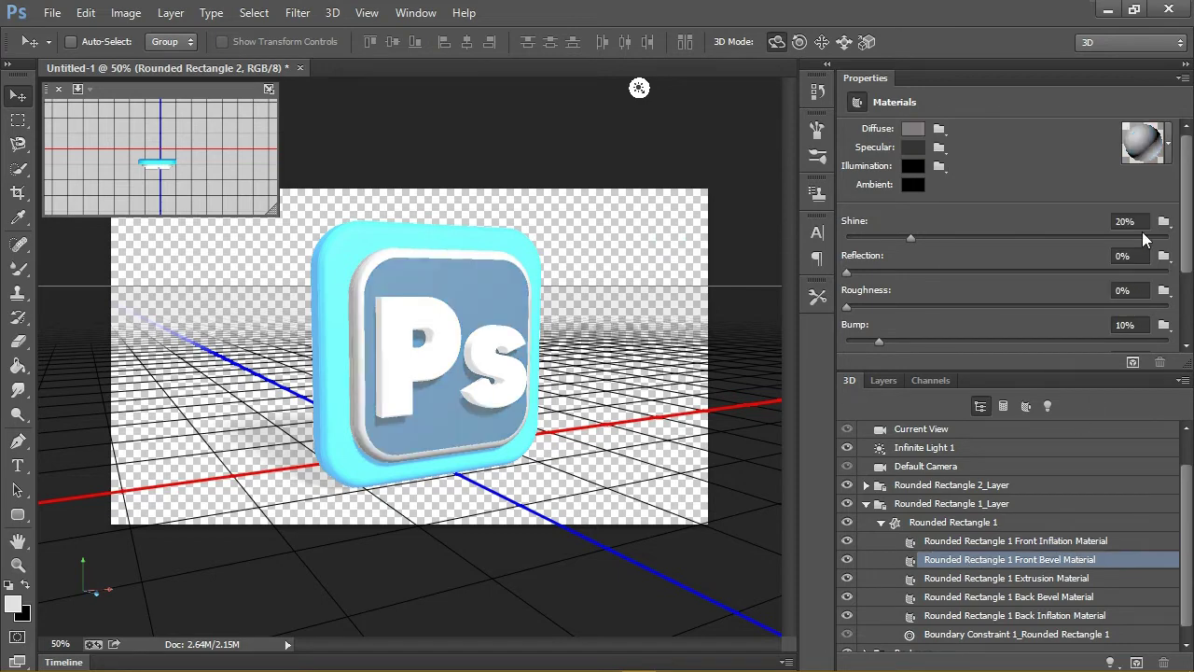
pyautogui.click(1166, 144)
pyautogui.click(1075, 272)
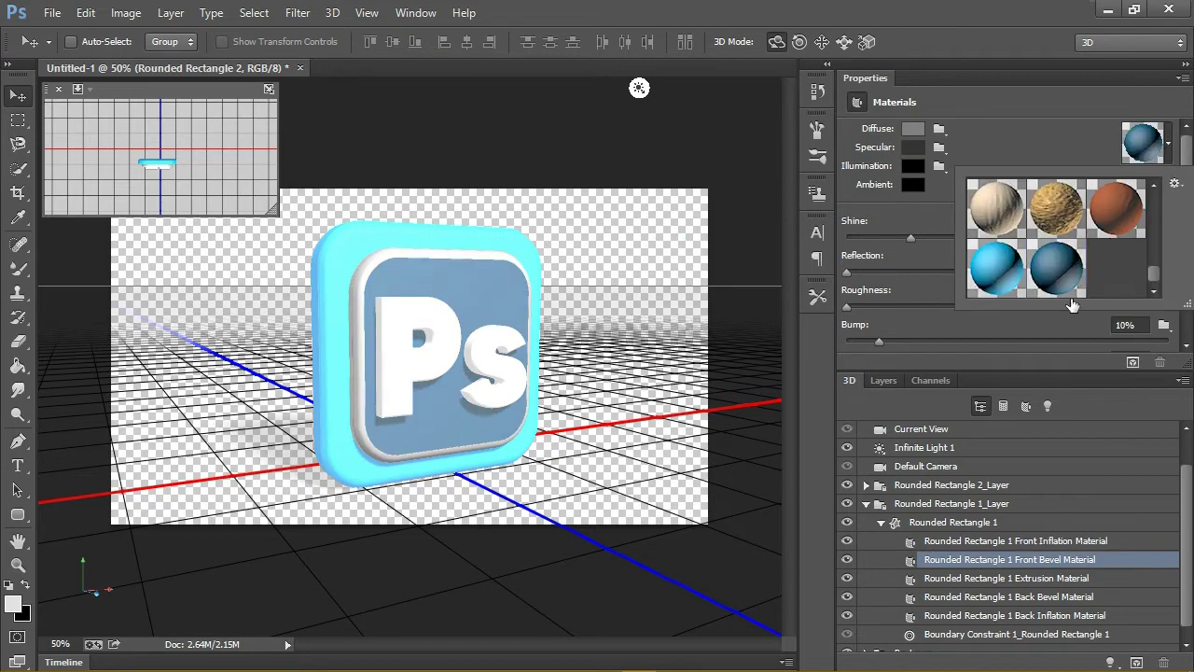
pyautogui.click(1017, 580)
pyautogui.click(1168, 145)
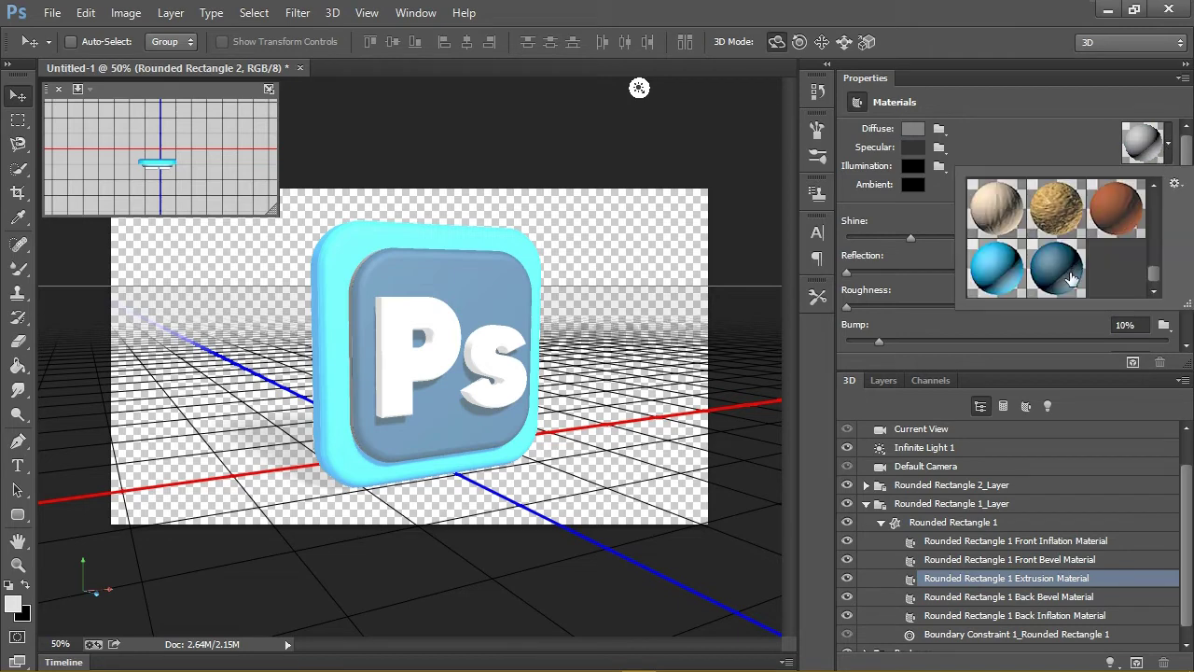
pyautogui.click(1064, 273)
# - Apply the navy preset to its Back Bevel and Back Inflation materials
pyautogui.click(1049, 602)
pyautogui.click(1167, 145)
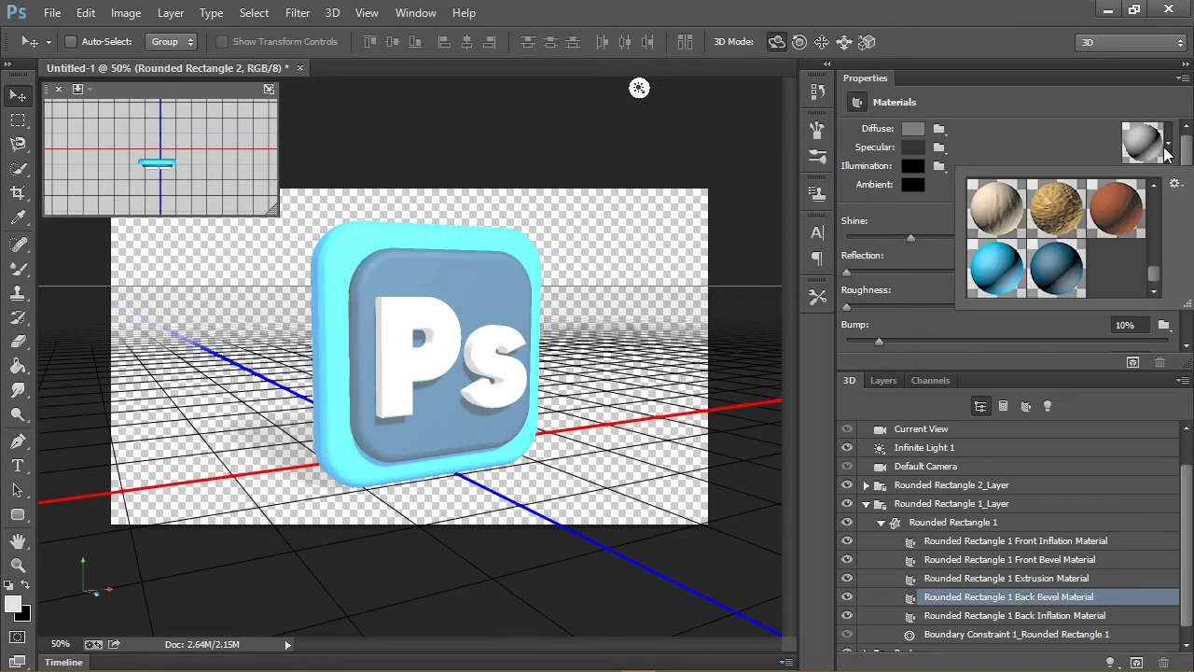
pyautogui.click(1042, 283)
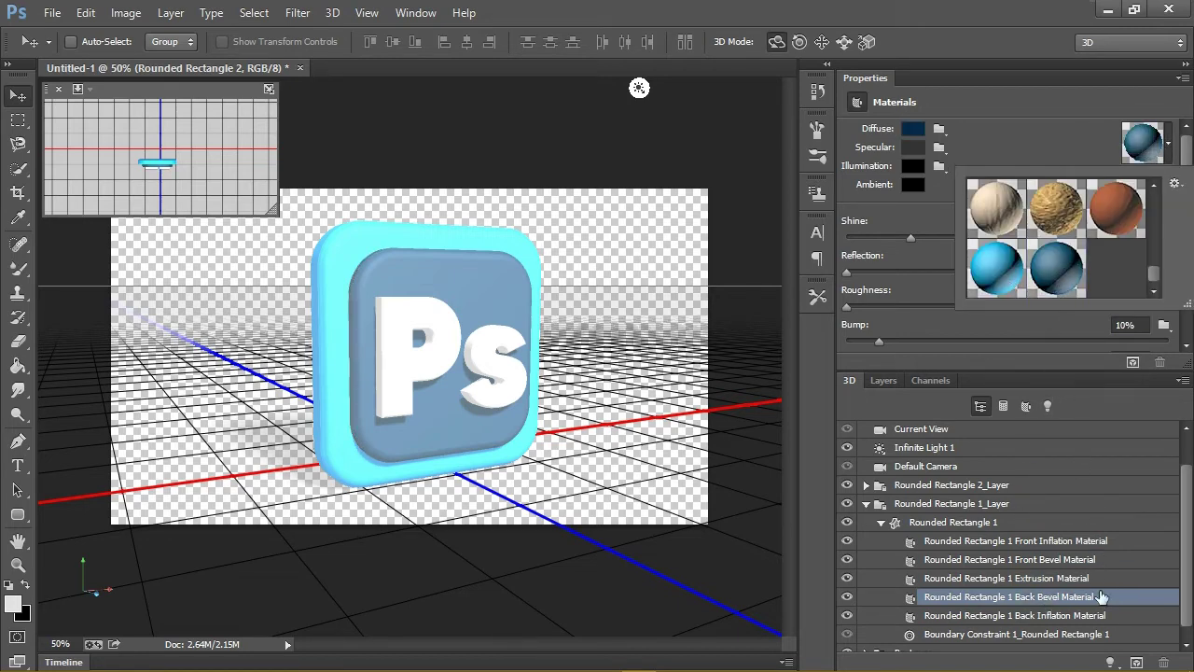
pyautogui.click(1106, 617)
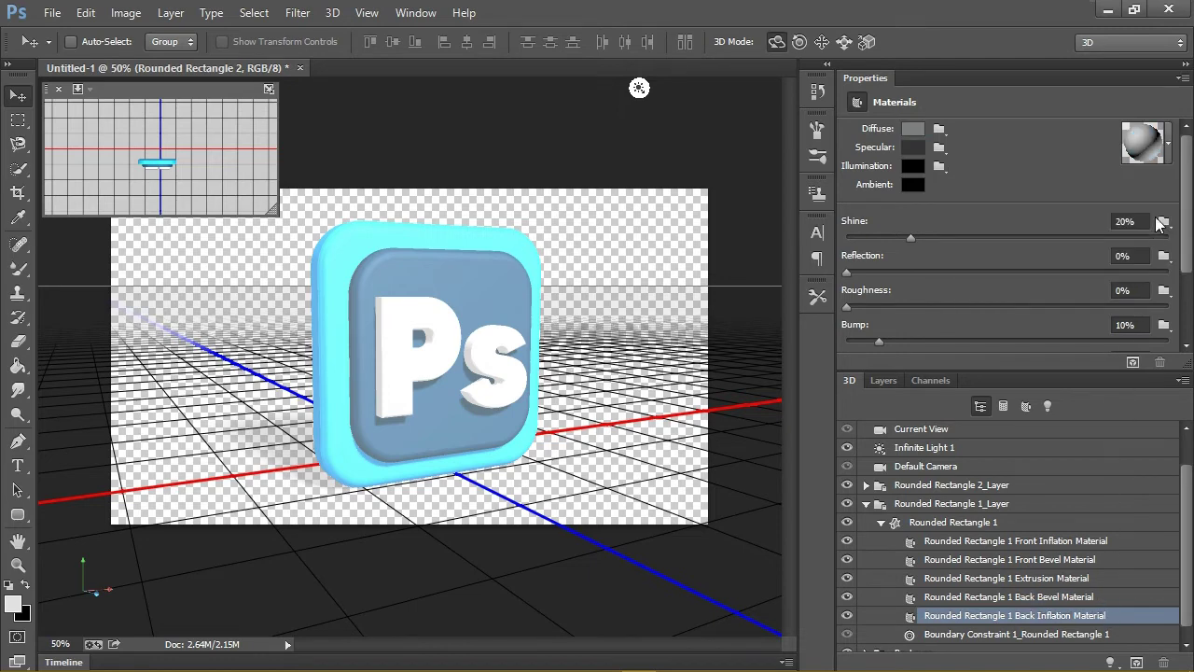
pyautogui.click(1168, 145)
pyautogui.click(1085, 268)
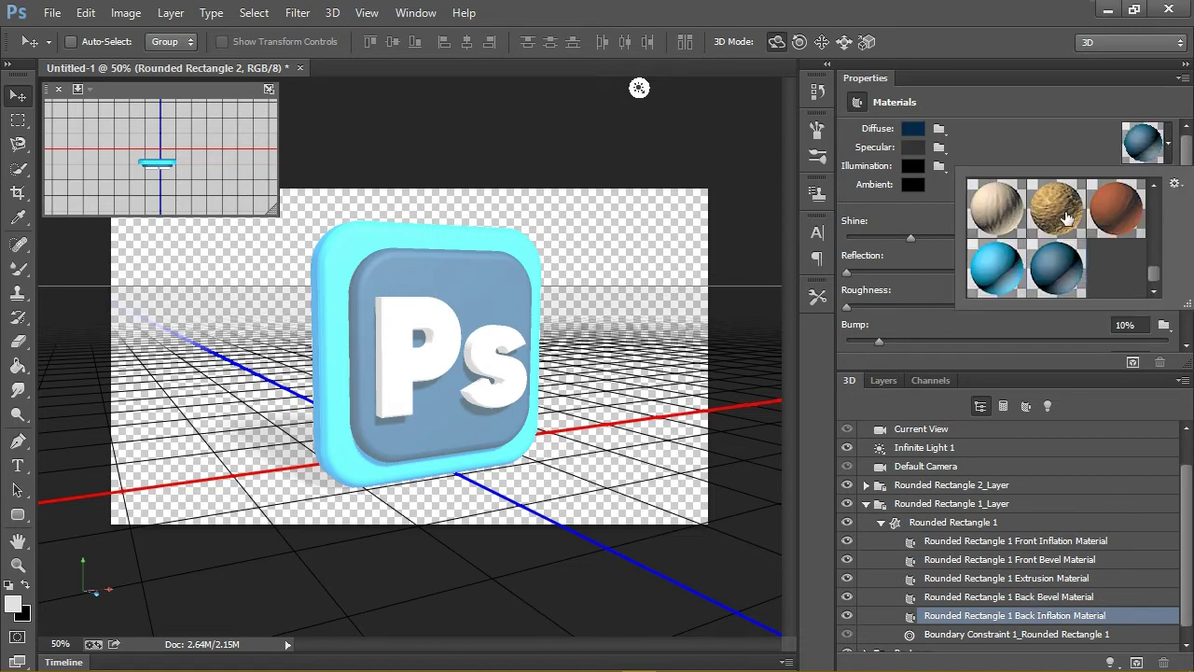
pyautogui.click(1029, 103)
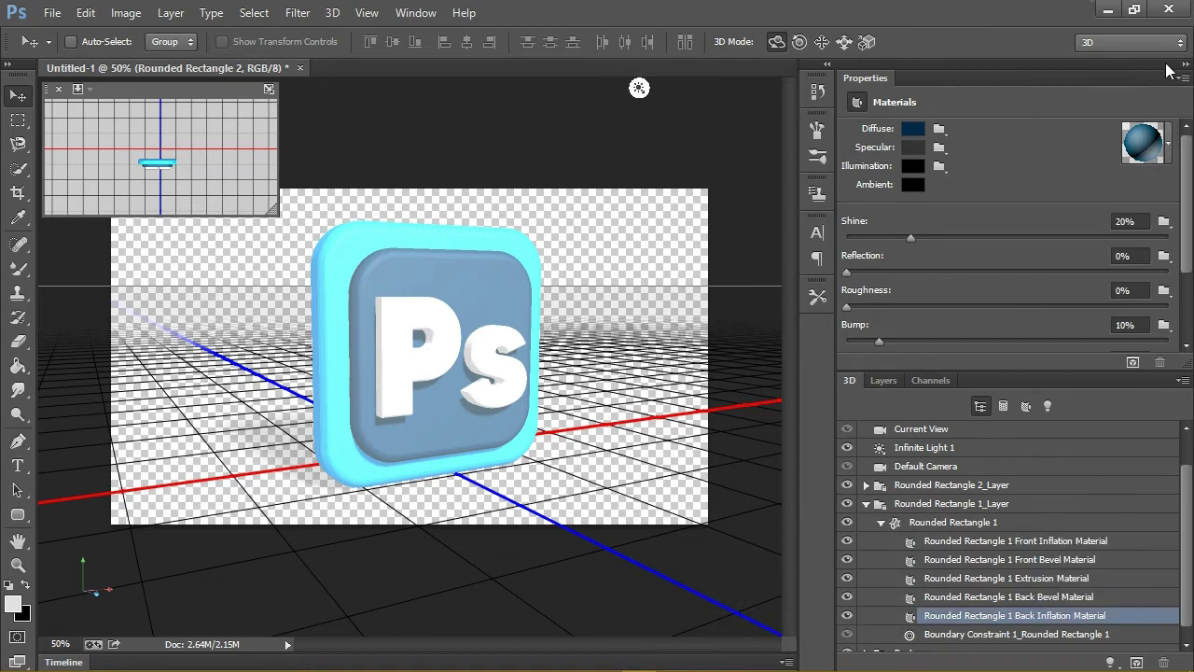
pyautogui.click(881, 521)
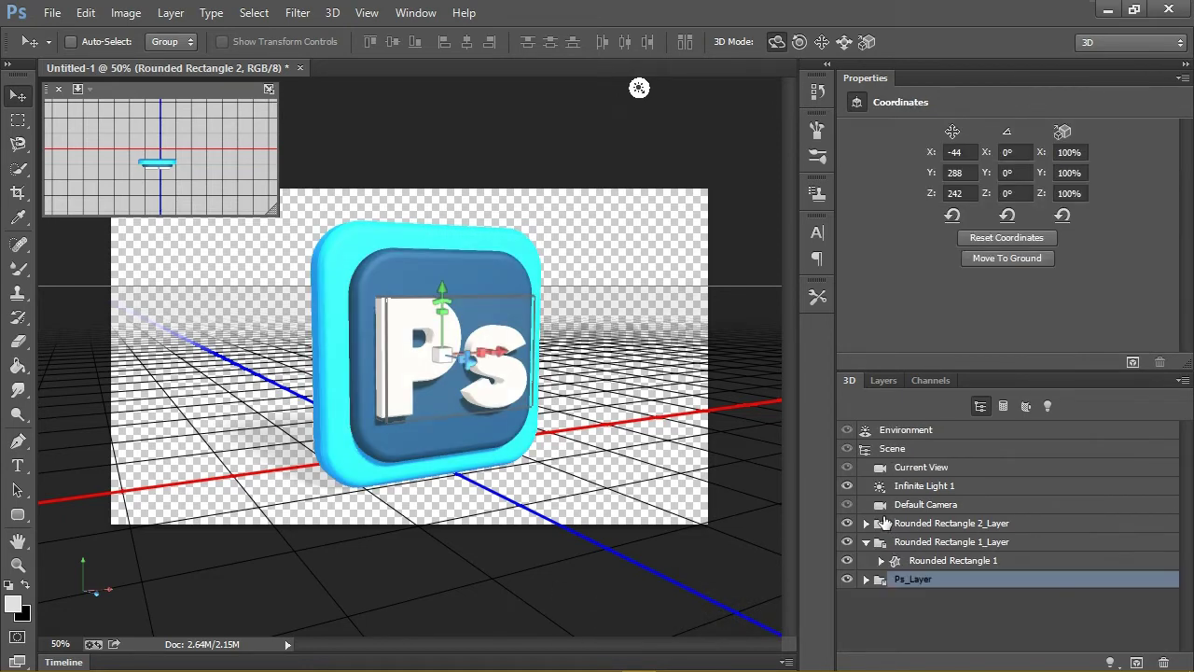
# - Expand Rounded Rectangle 1's layer and mesh in the 3D panel and select its Front Bevel Material
pyautogui.click(867, 543)
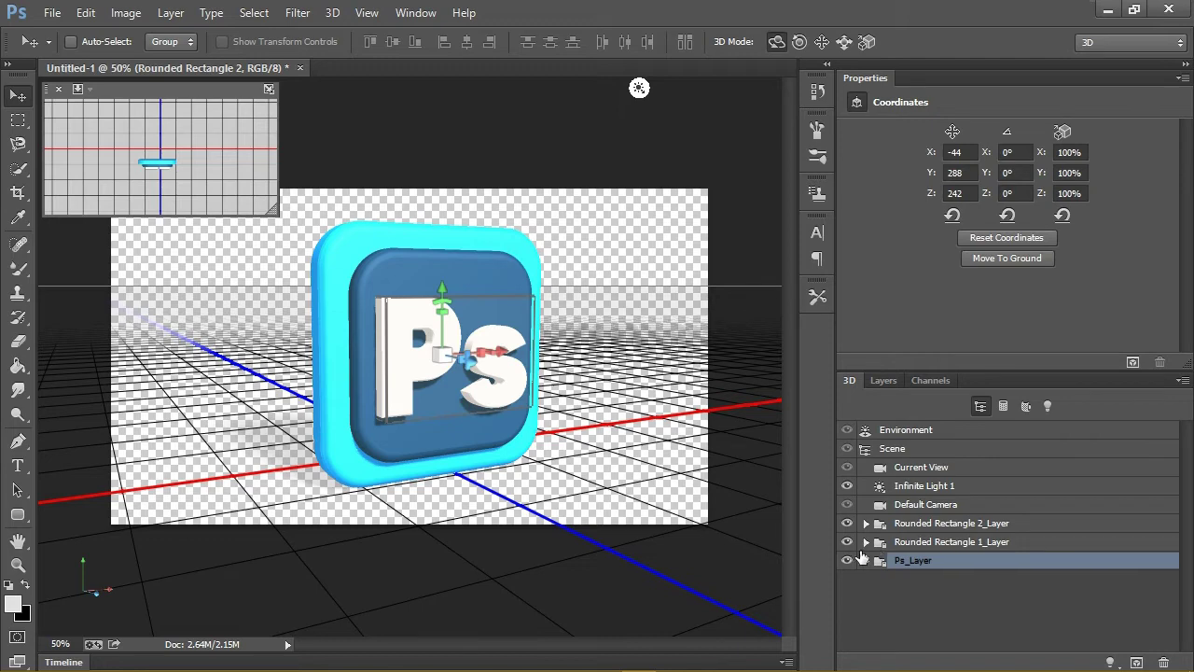
pyautogui.click(847, 542)
pyautogui.click(928, 542)
pyautogui.click(867, 542)
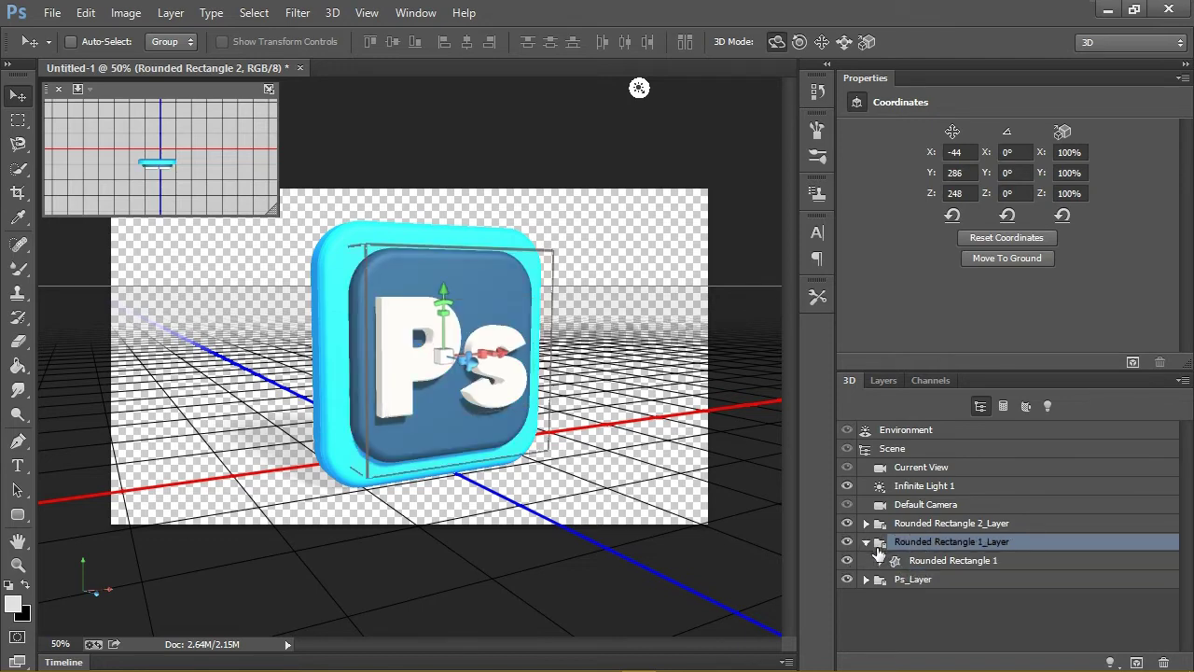
pyautogui.click(936, 562)
pyautogui.click(882, 562)
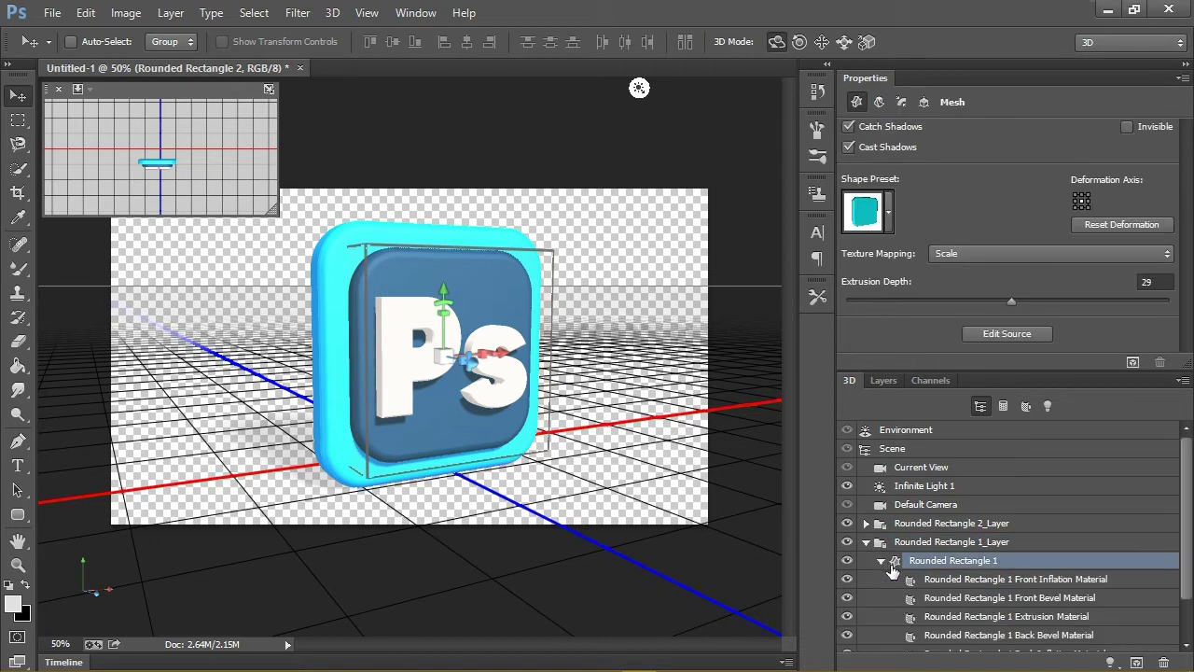
pyautogui.click(955, 582)
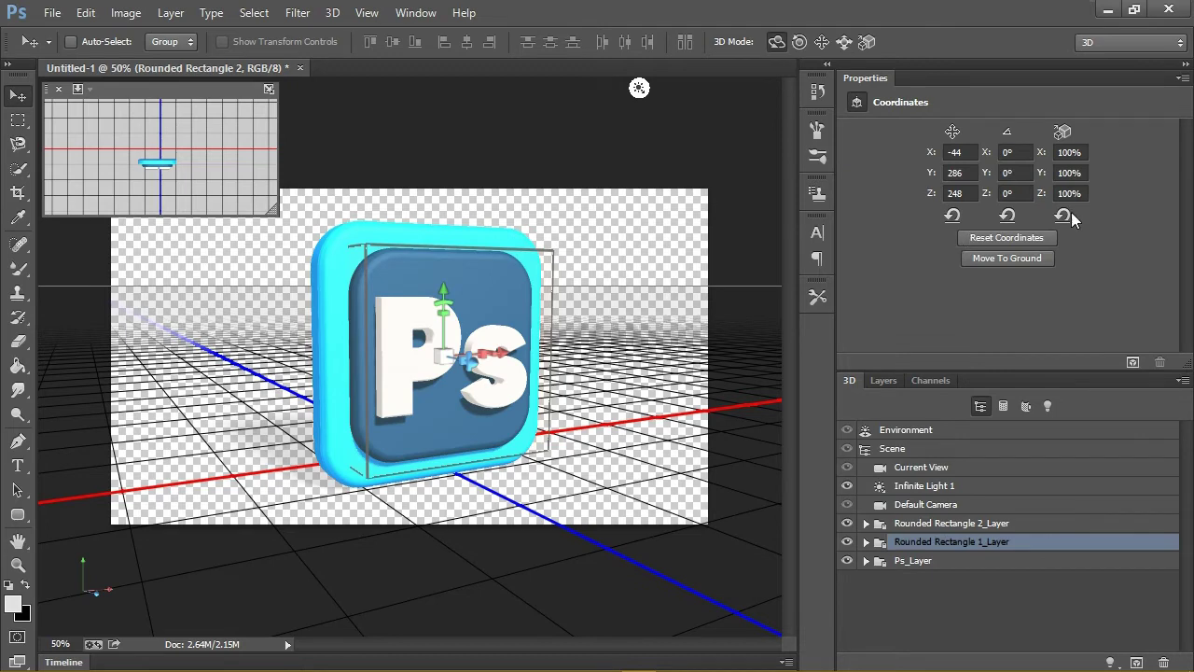
pyautogui.click(865, 541)
pyautogui.click(978, 597)
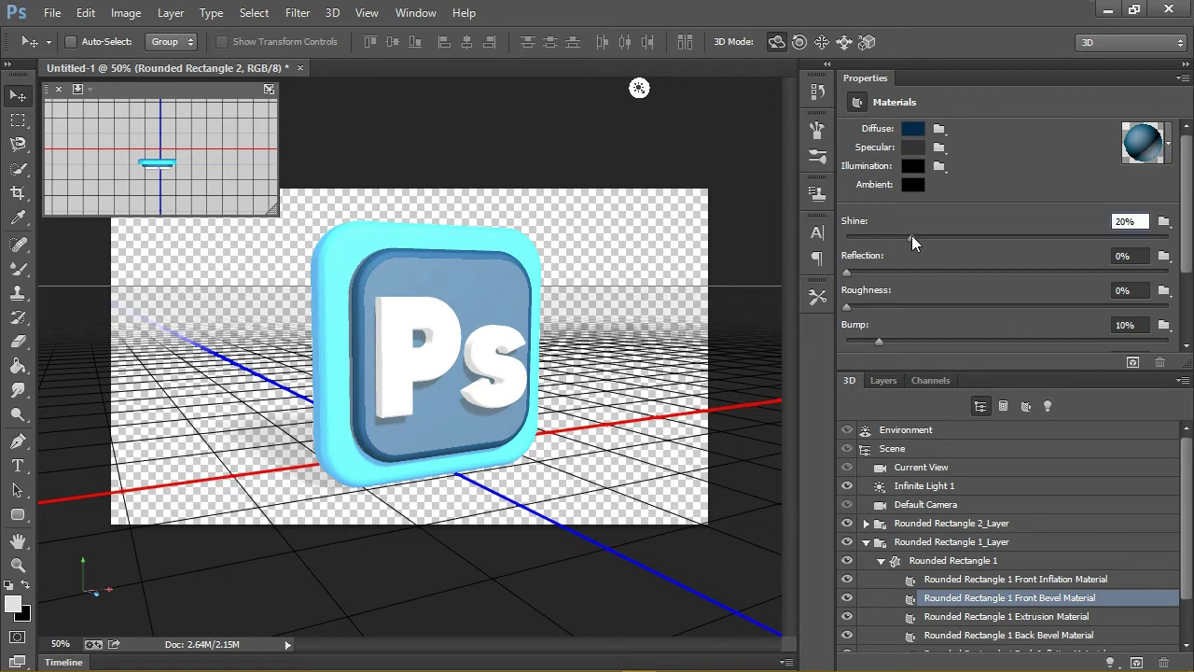
# - Set Rounded Rectangle 1's front bevel material to 60% Shine and 0% Bump
pyautogui.moveTo(911, 238); pyautogui.dragTo(1097, 248)
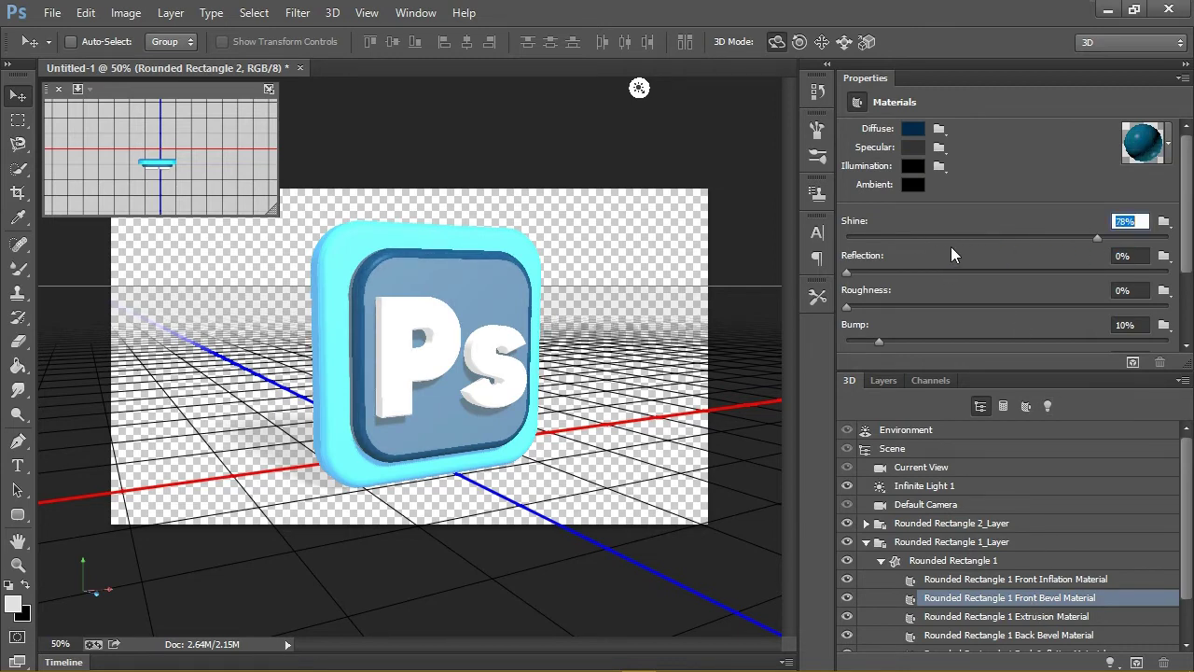
pyautogui.moveTo(1097, 238); pyautogui.dragTo(1038, 239)
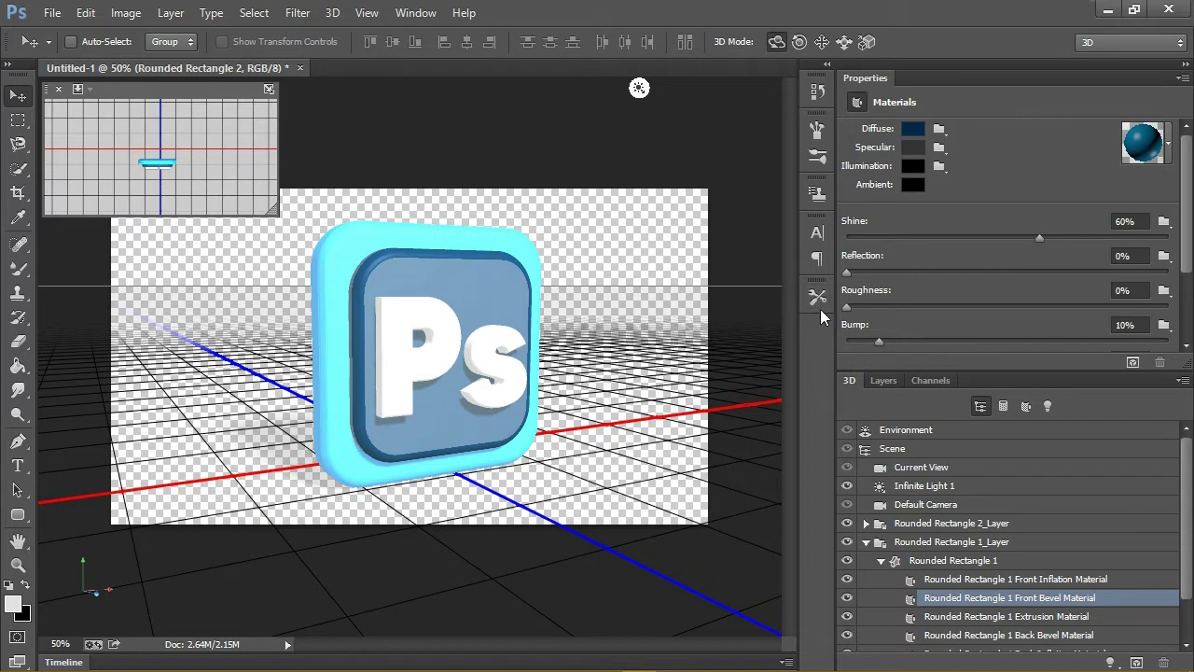
pyautogui.click(846, 272)
pyautogui.moveTo(869, 340); pyautogui.dragTo(854, 339)
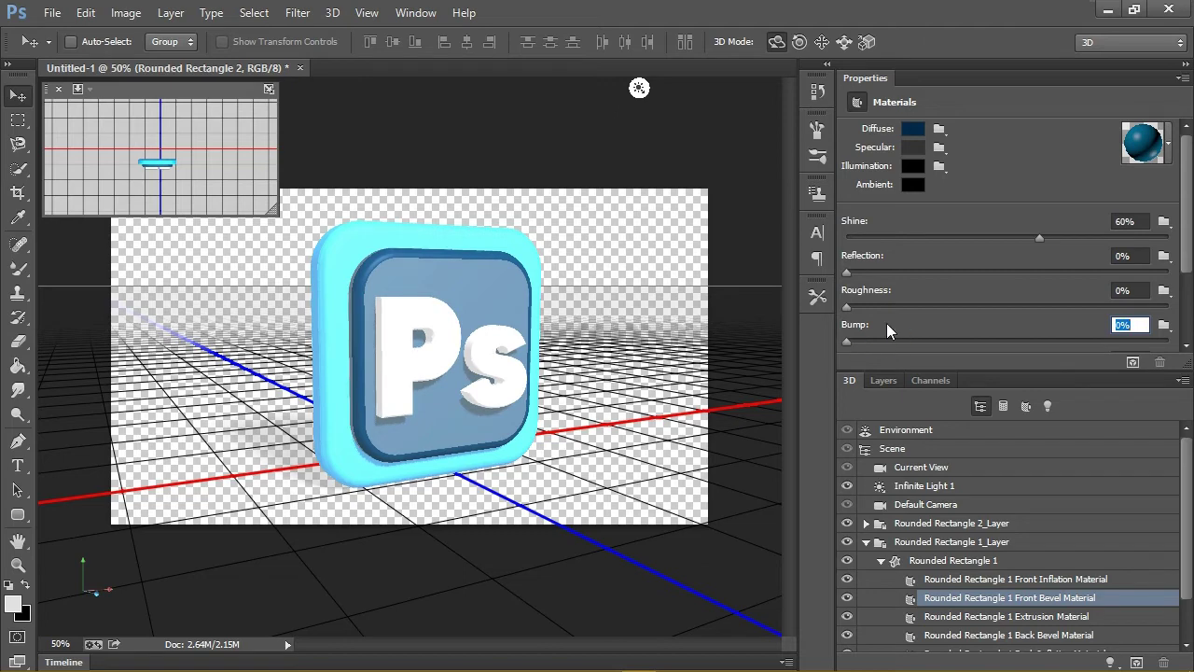
# - Expand Rounded Rectangle 2_Layer and select its Front Bevel Material
pyautogui.click(868, 542)
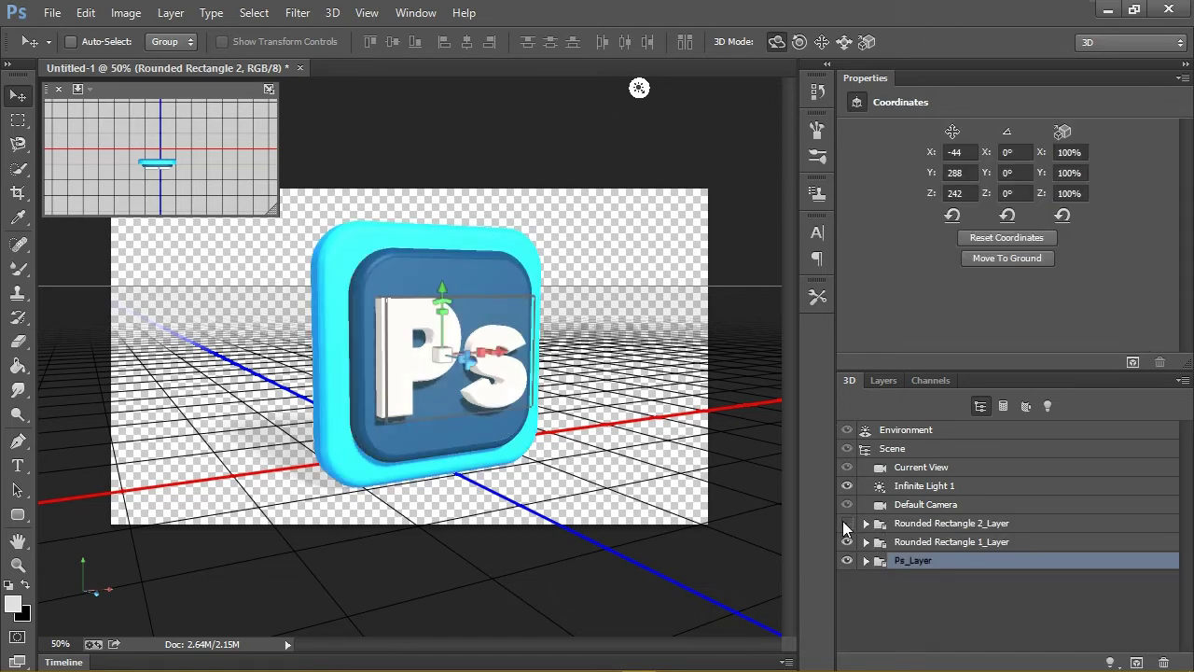
pyautogui.click(843, 520)
pyautogui.click(898, 525)
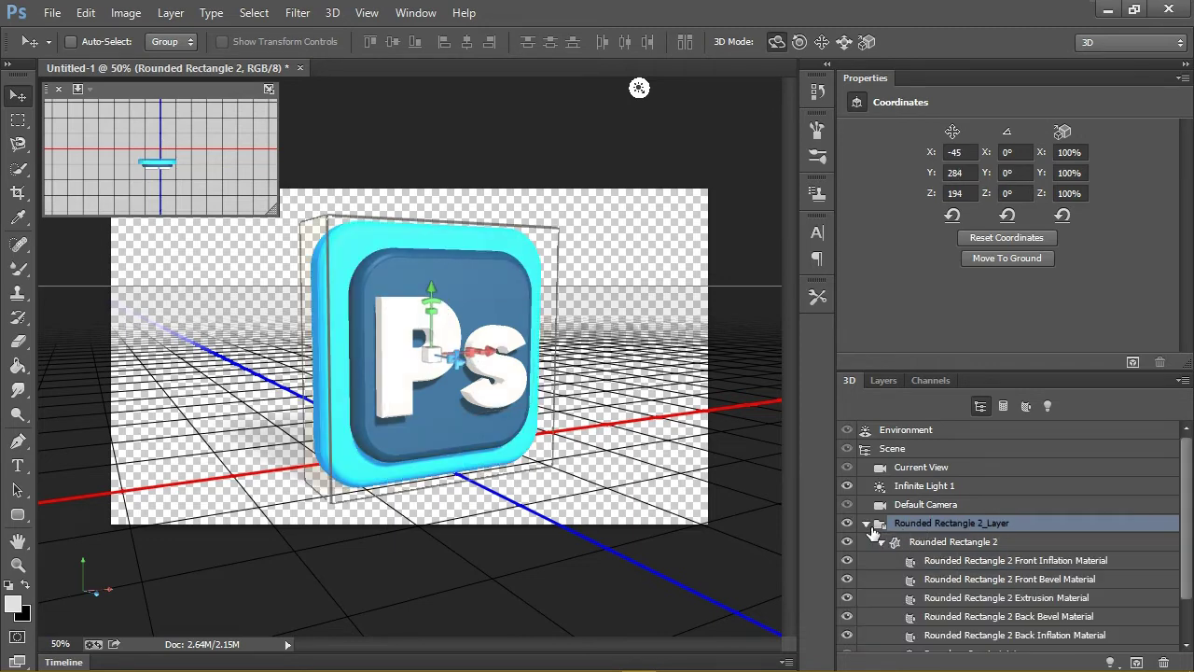
pyautogui.click(952, 563)
pyautogui.click(985, 580)
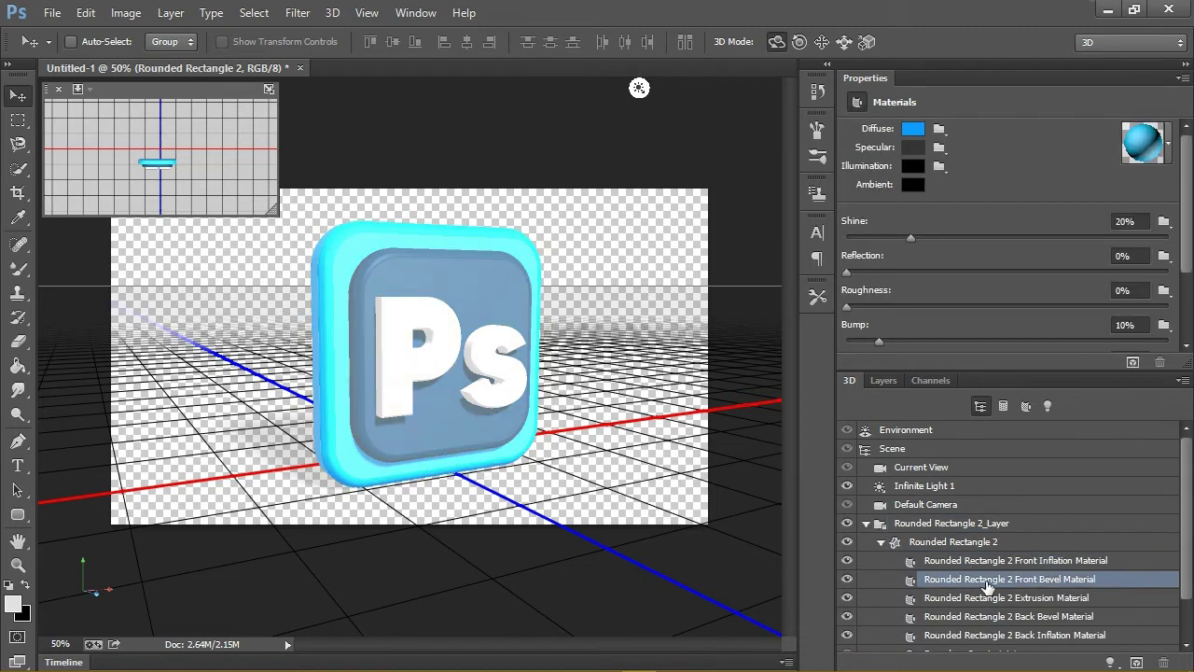
# - Give the cyan front bevel 60% Shine, 0% Reflection and 0% Bump
pyautogui.moveTo(847, 270)
pyautogui.mouseDown()
pyautogui.moveTo(984, 272)
pyautogui.moveTo(845, 295)
pyautogui.mouseUp()
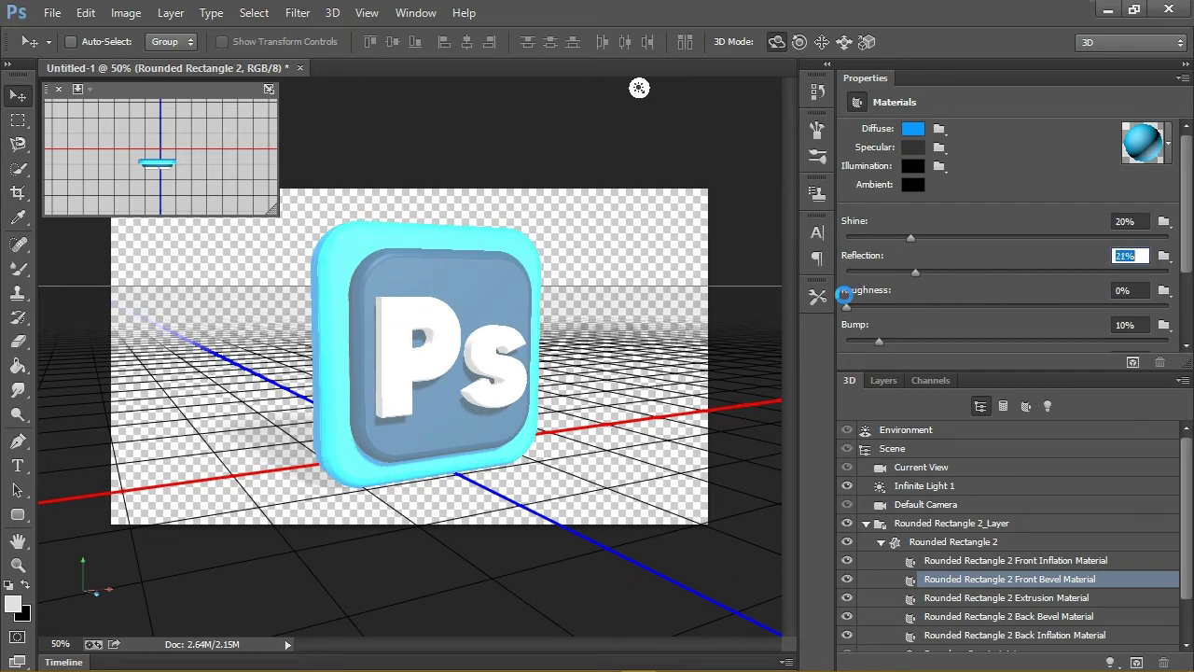
pyautogui.moveTo(912, 238)
pyautogui.mouseDown()
pyautogui.moveTo(1079, 245)
pyautogui.moveTo(1050, 252)
pyautogui.mouseUp()
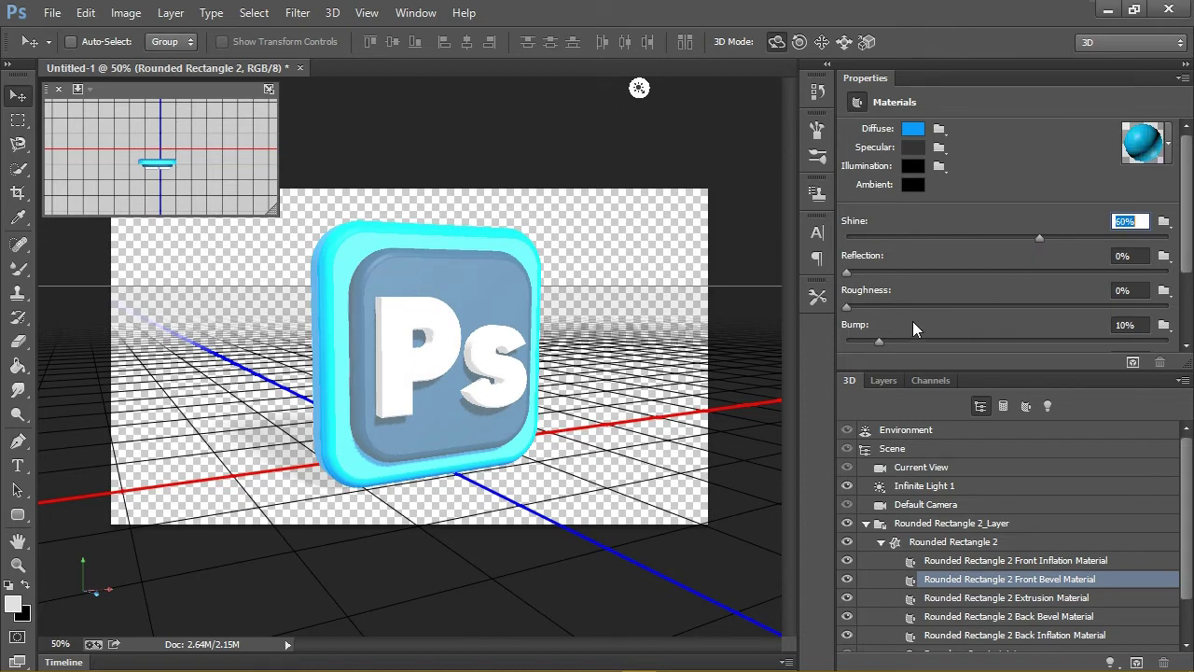
pyautogui.moveTo(879, 342); pyautogui.dragTo(844, 343)
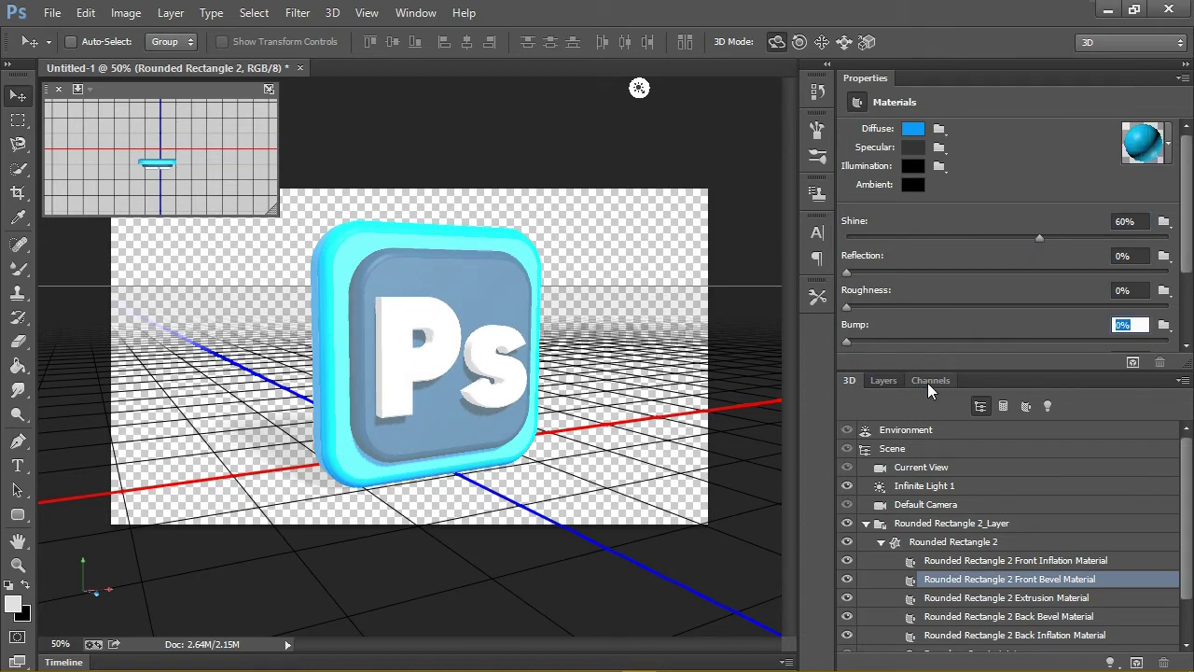
pyautogui.click(877, 525)
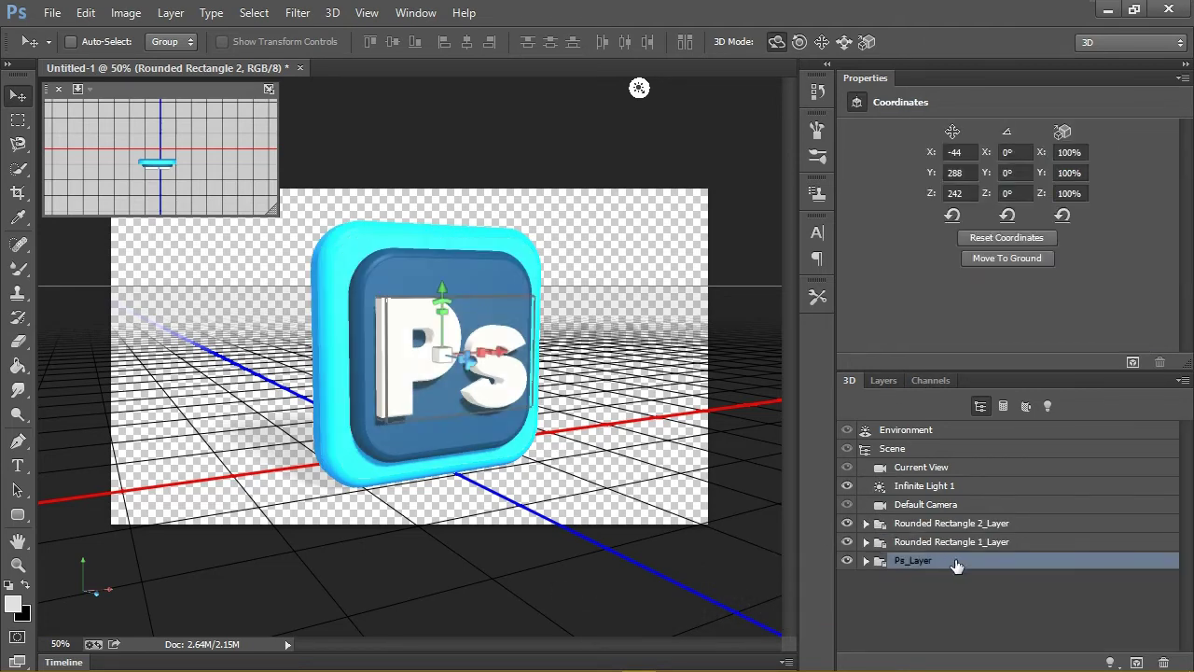
# - Expand Ps_Layer's mesh and select the Ps Front Inflation Material
pyautogui.click(867, 561)
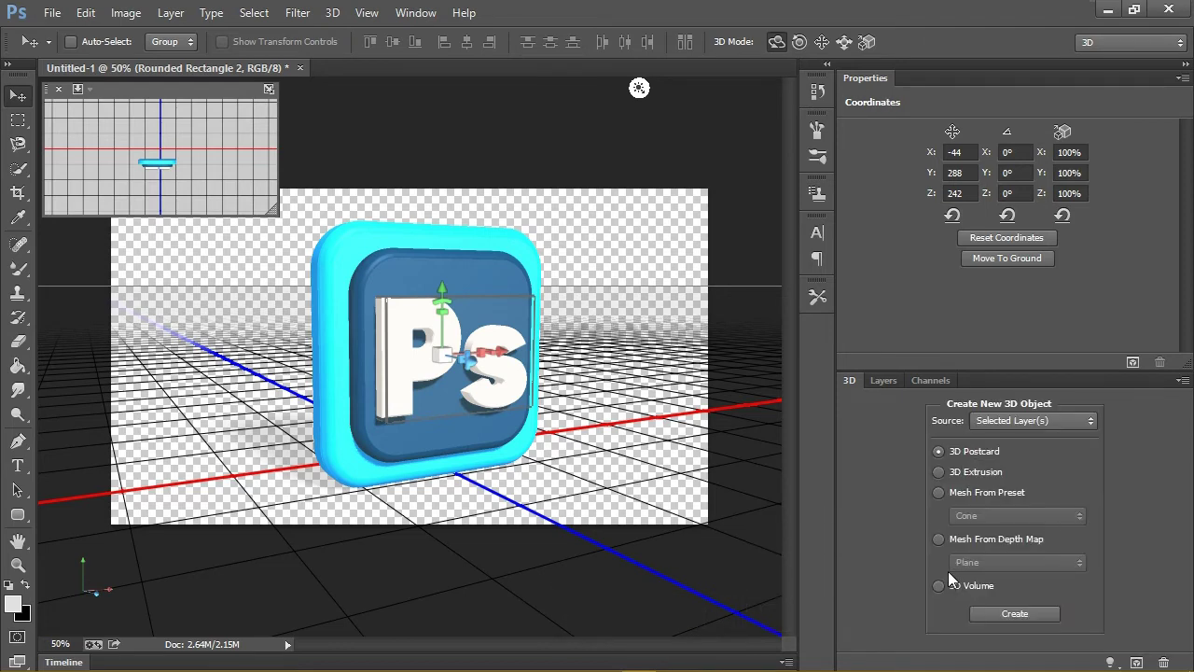
pyautogui.click(884, 380)
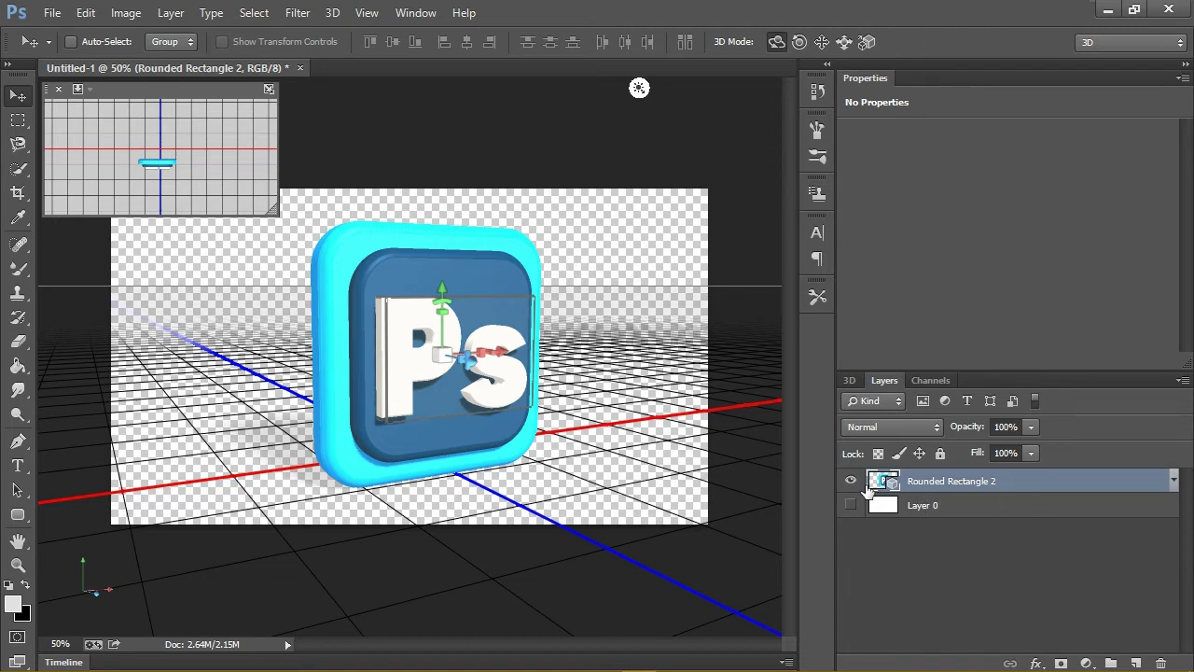
pyautogui.click(849, 380)
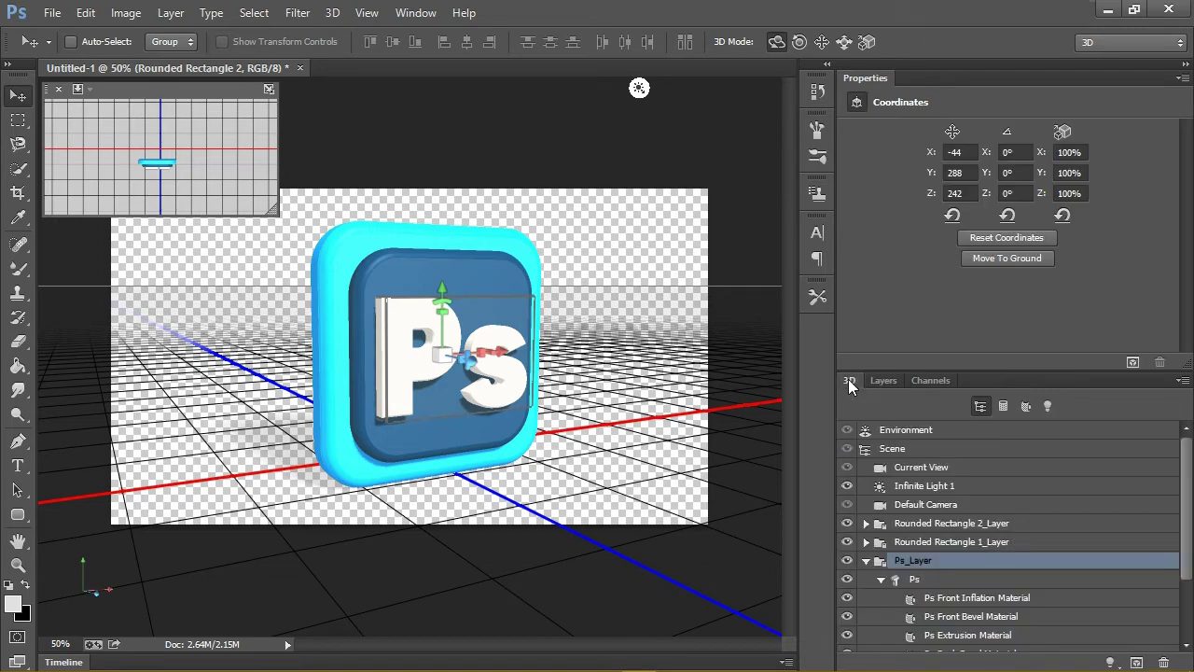
pyautogui.click(945, 584)
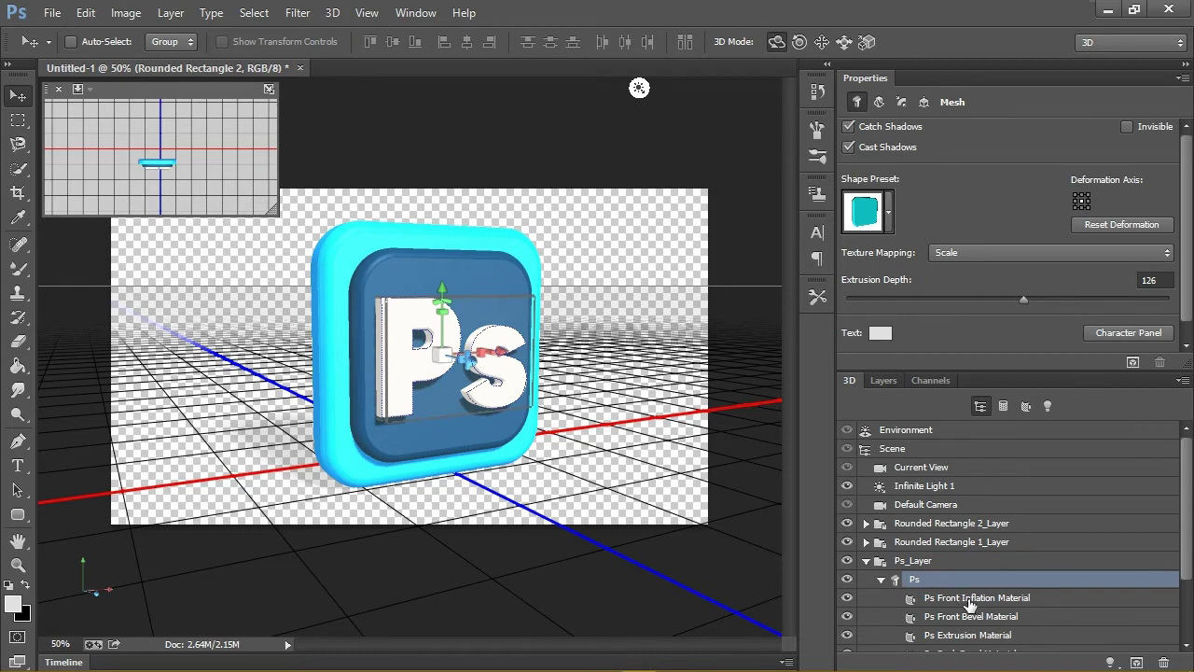
pyautogui.click(970, 602)
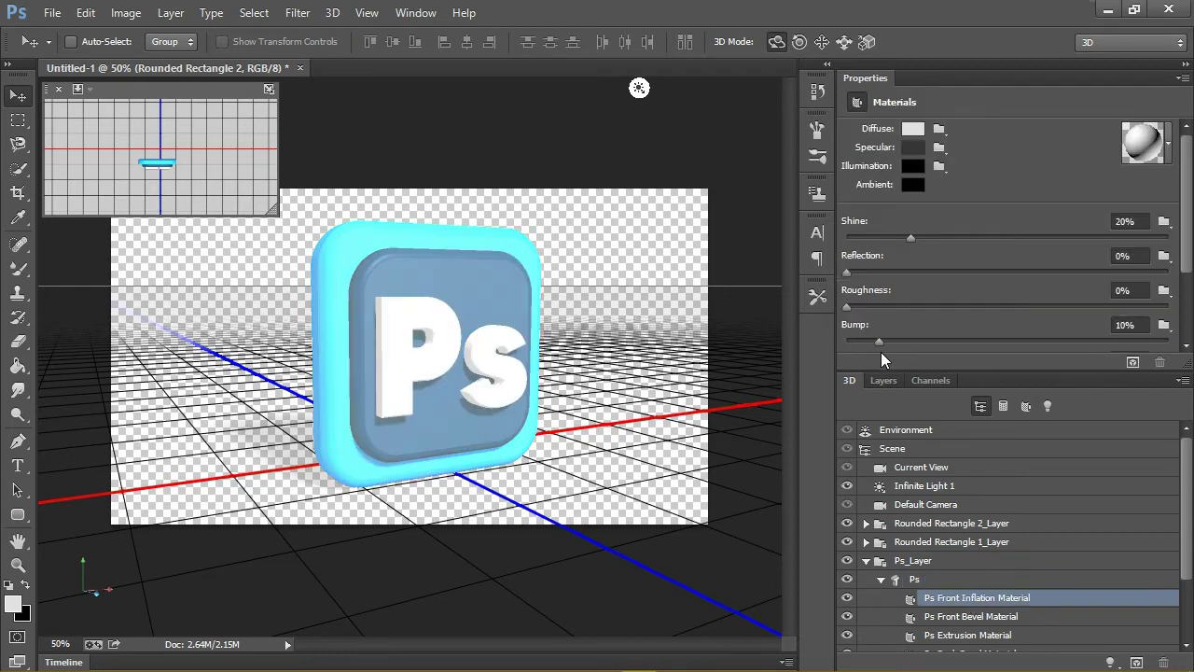
# - Remove the Ps front surface Bump, review its bevel and extrusion materials, then collapse Ps_Layer
pyautogui.moveTo(878, 341); pyautogui.dragTo(846, 341)
pyautogui.click(1011, 618)
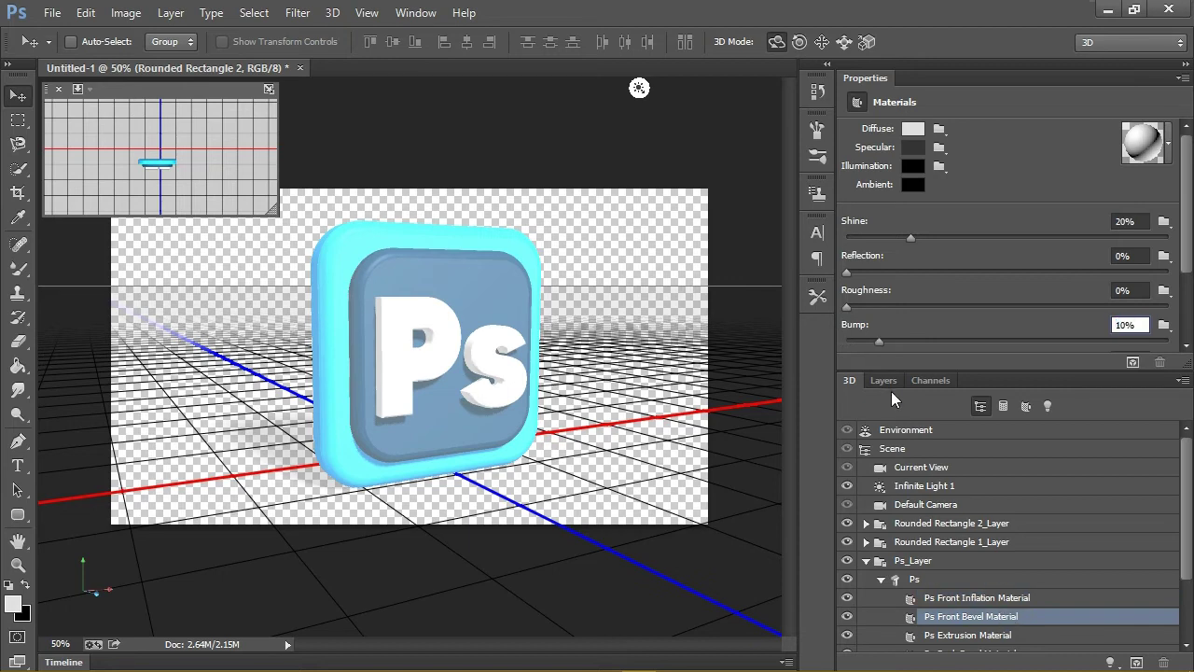
pyautogui.write('10')
pyautogui.click(1011, 635)
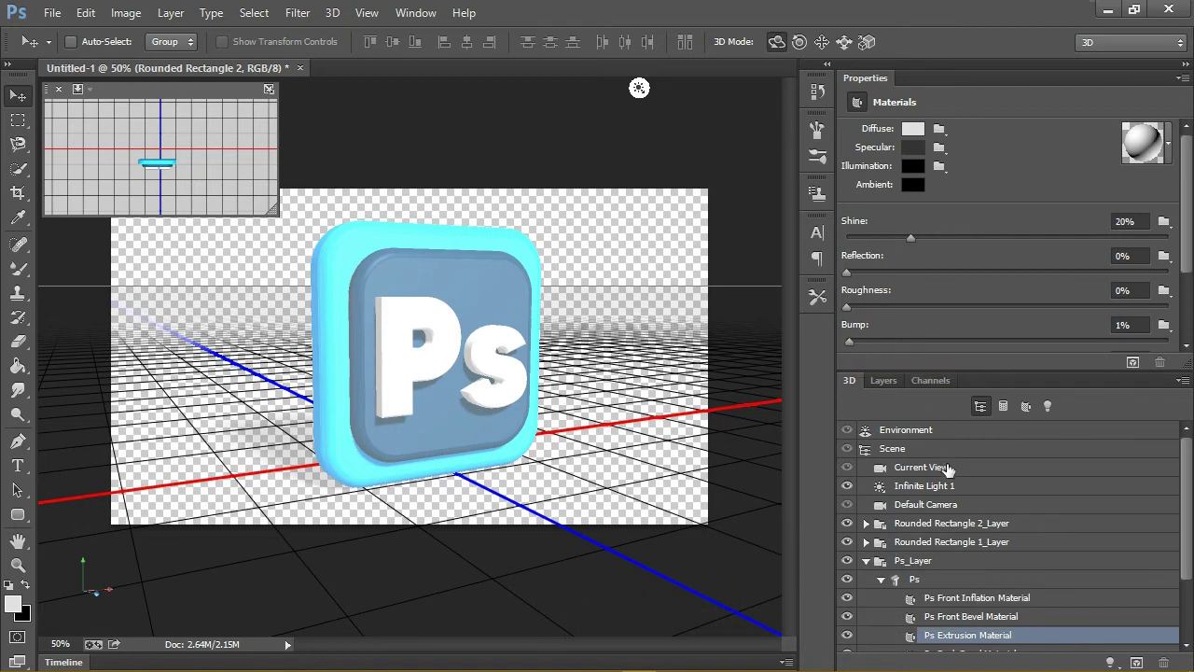
pyautogui.click(869, 562)
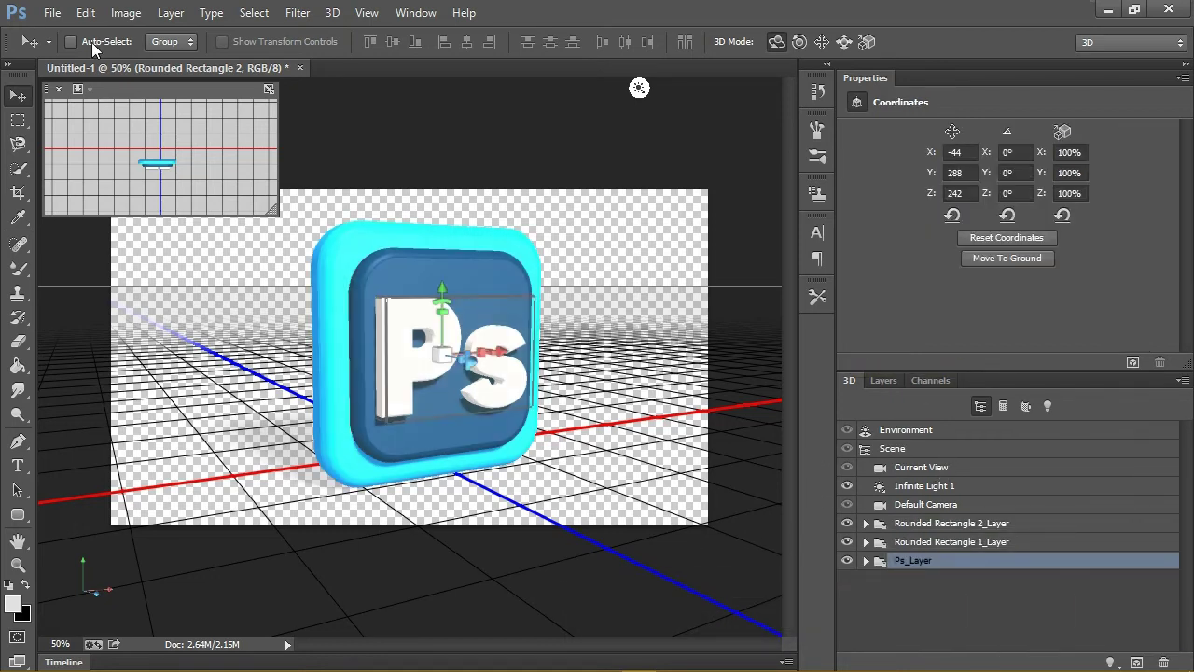
# - Set the 3D preferences' Interactive Rendering Shadow Quality to High and confirm
pyautogui.click(125, 13)
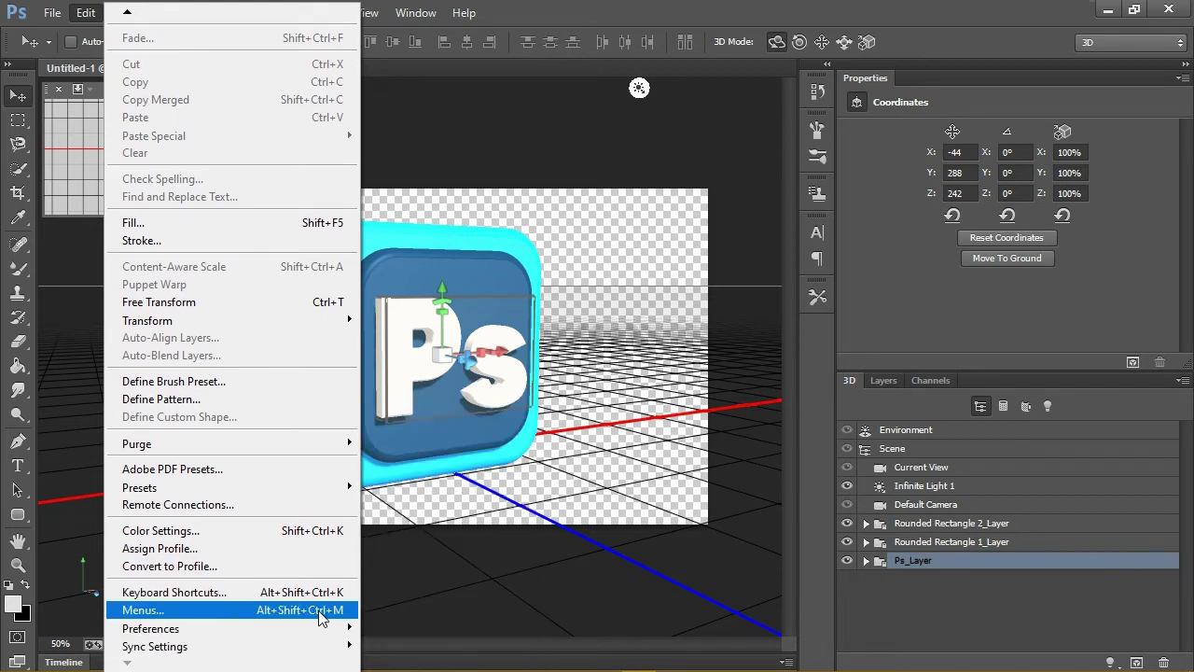
pyautogui.moveTo(187, 628)
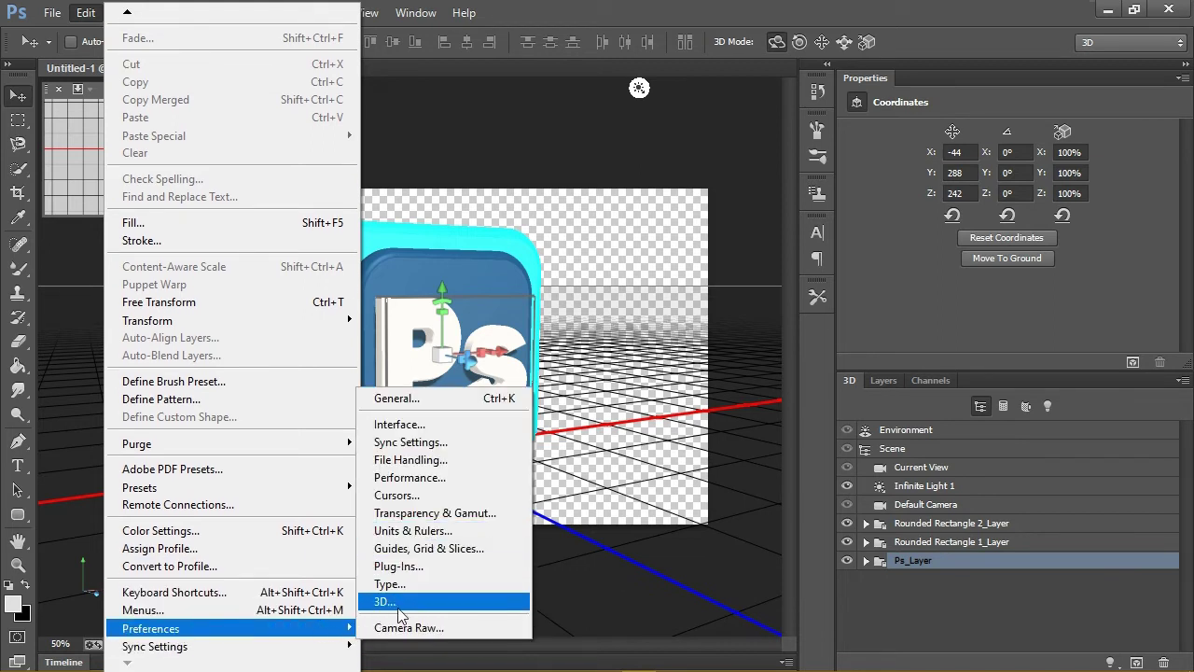
pyautogui.click(409, 606)
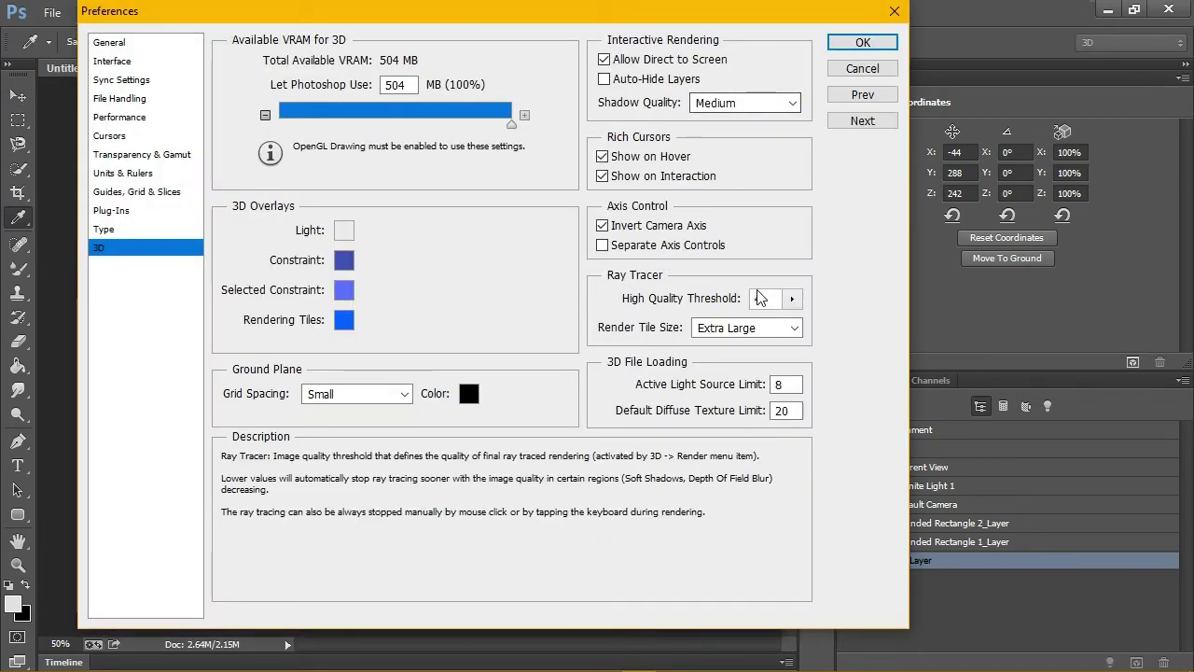
pyautogui.click(793, 102)
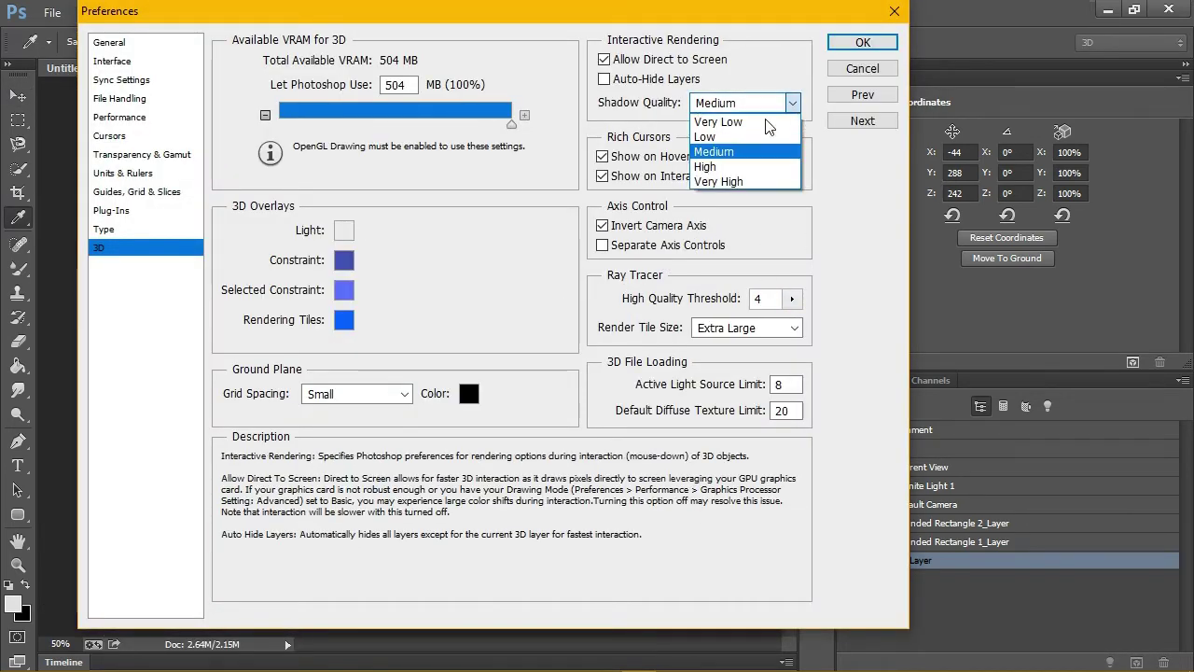
pyautogui.click(727, 171)
pyautogui.click(763, 298)
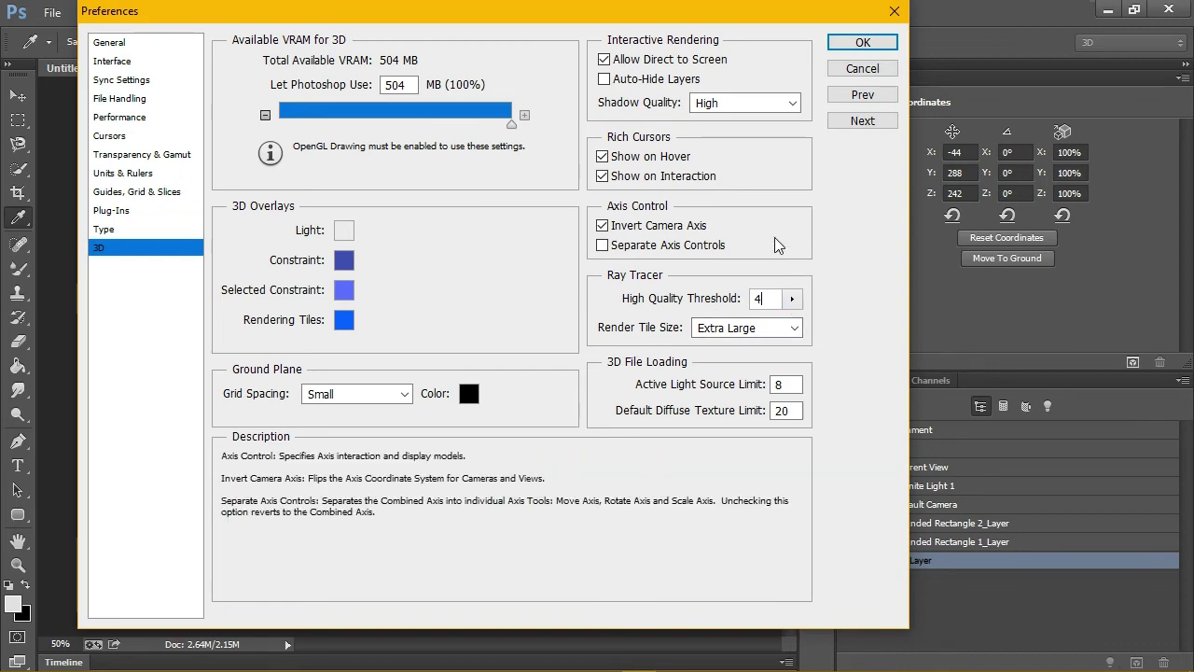
pyautogui.click(863, 44)
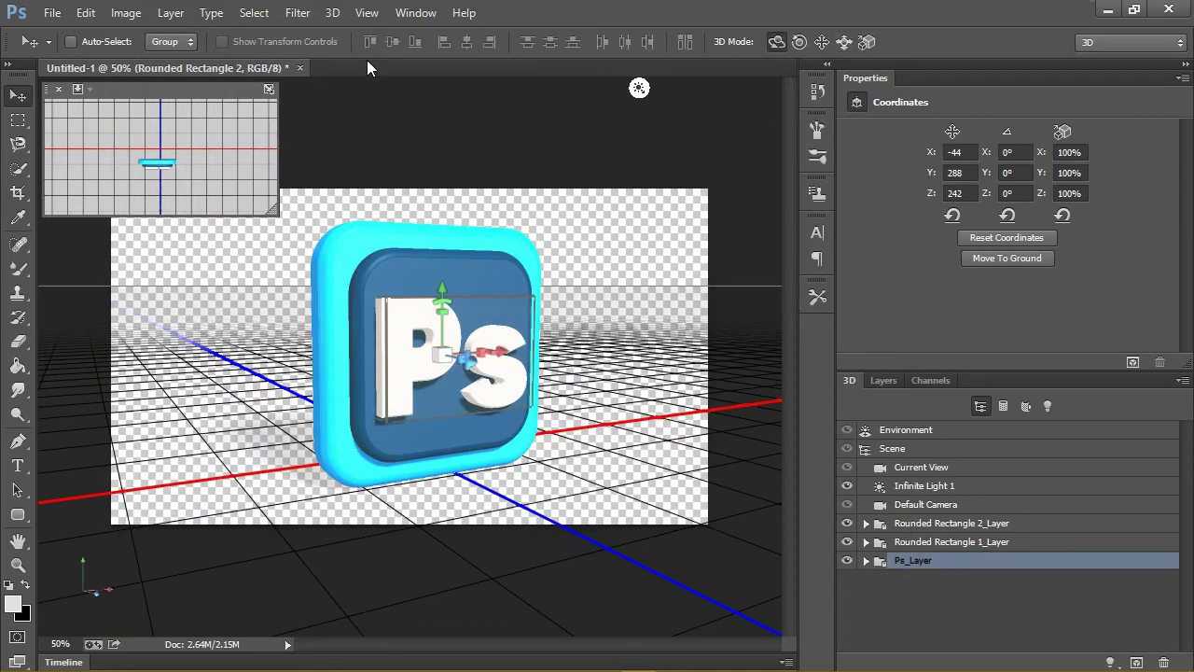
# - Render the 3D scene and view it without 3D overlays
pyautogui.click(297, 13)
pyautogui.moveTo(332, 13)
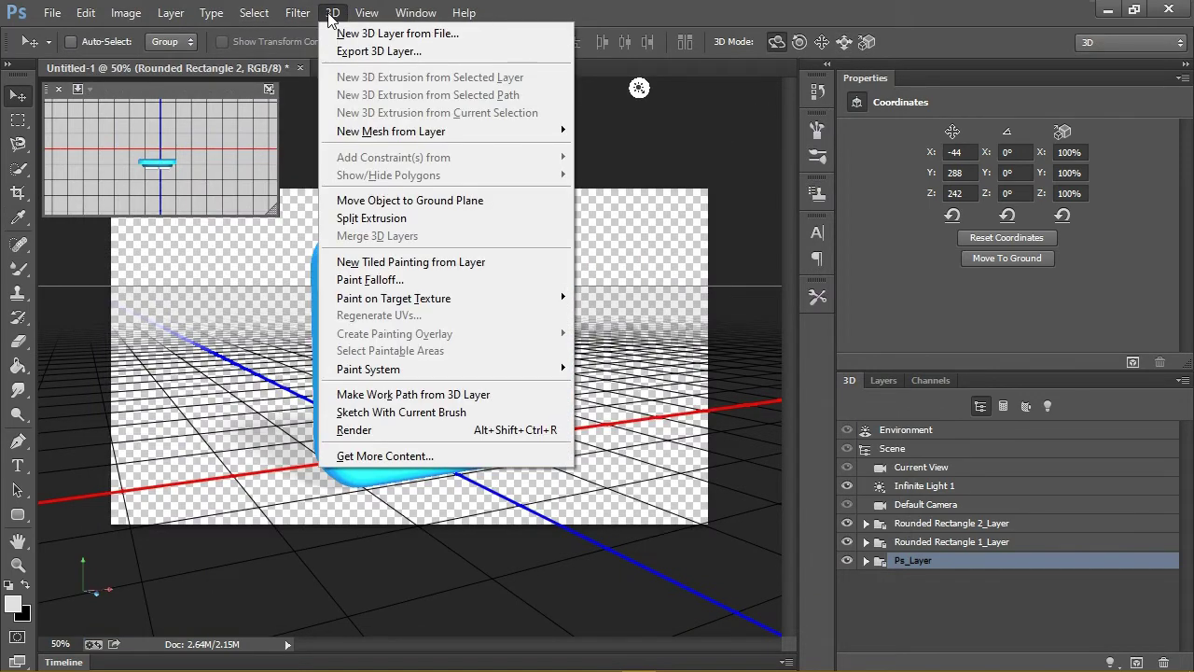
pyautogui.click(439, 429)
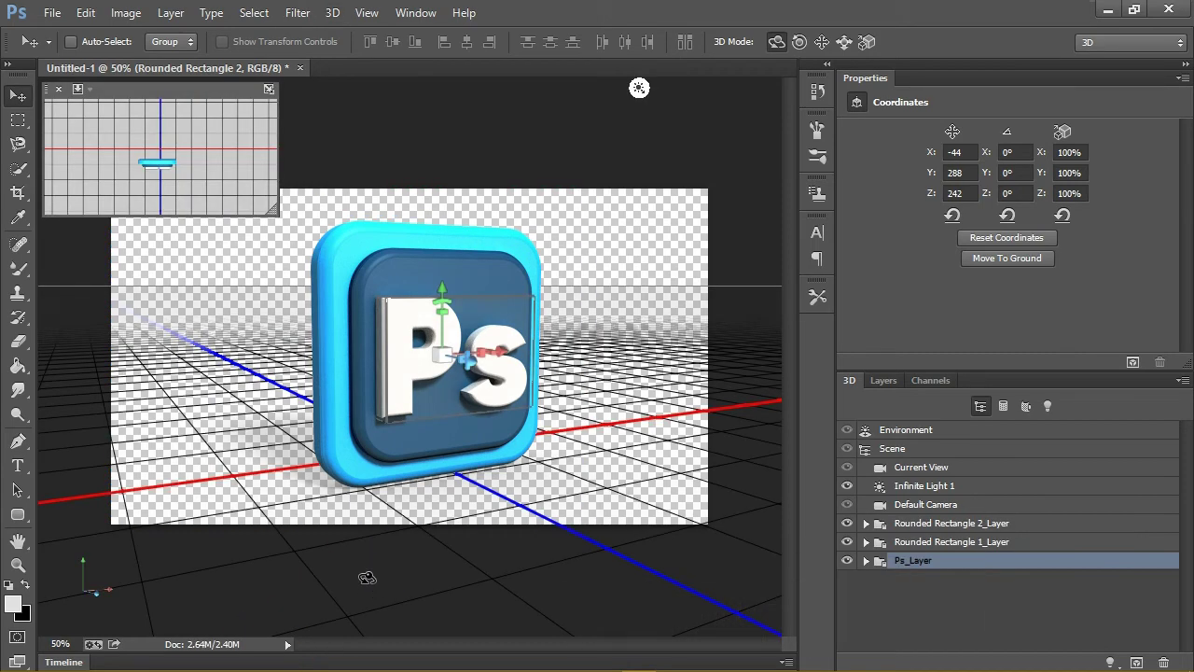
pyautogui.click(18, 120)
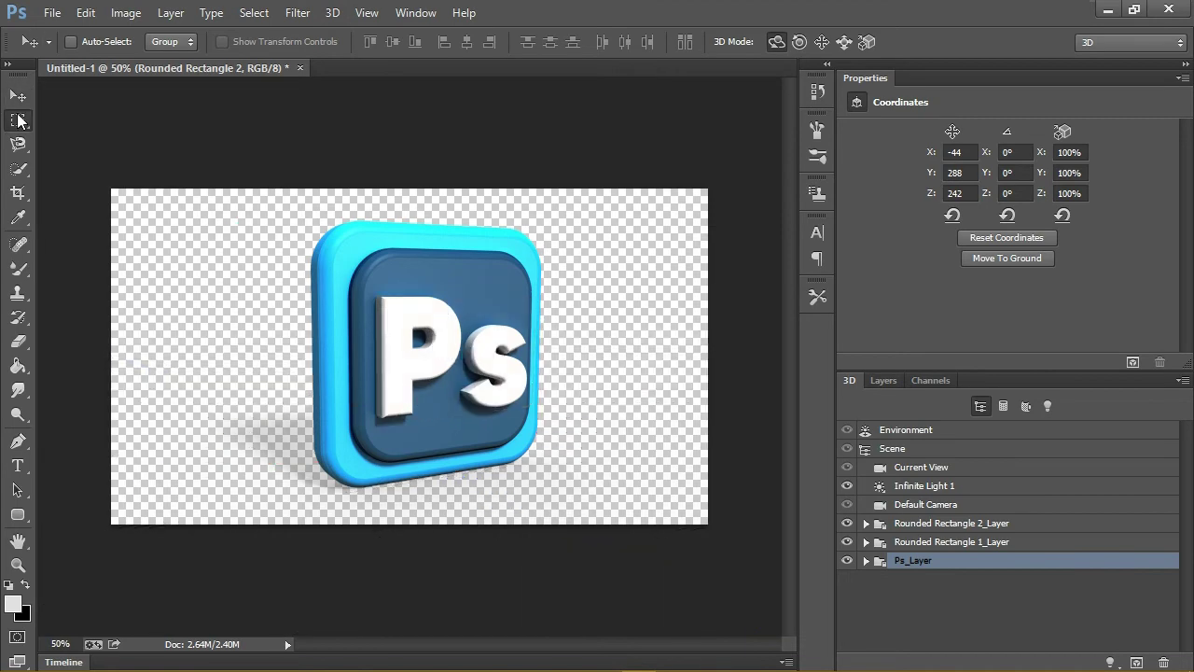
# - Zoom the canvas to 100%, then fit the whole document in the window
pyautogui.click(18, 564)
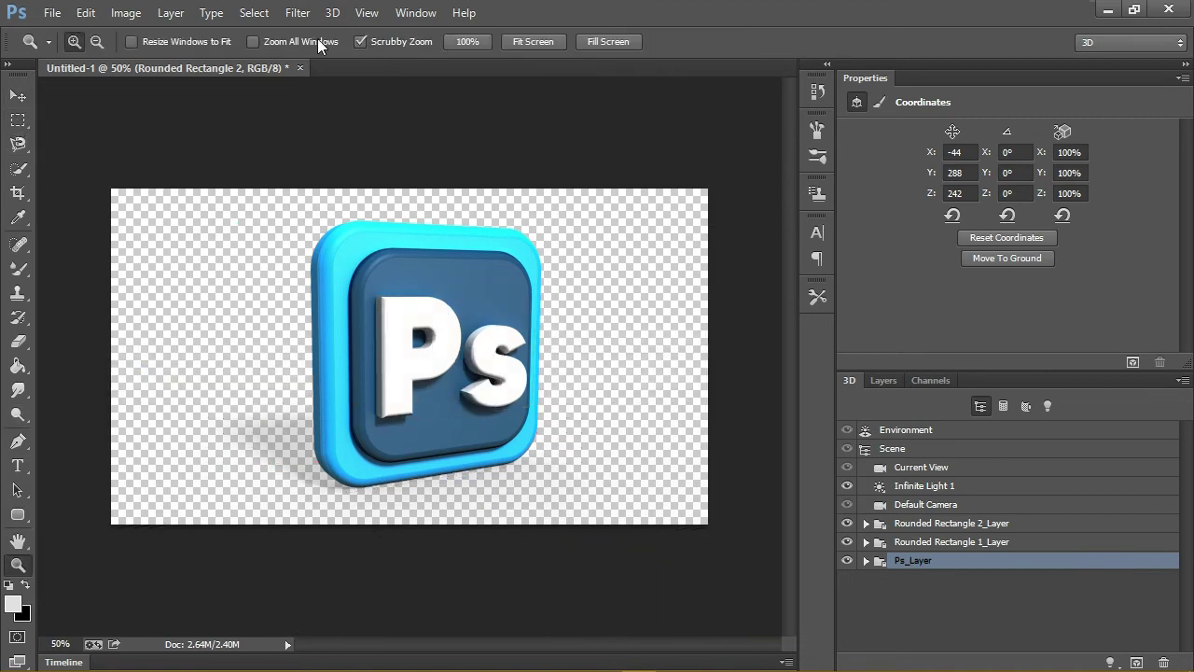
pyautogui.click(466, 42)
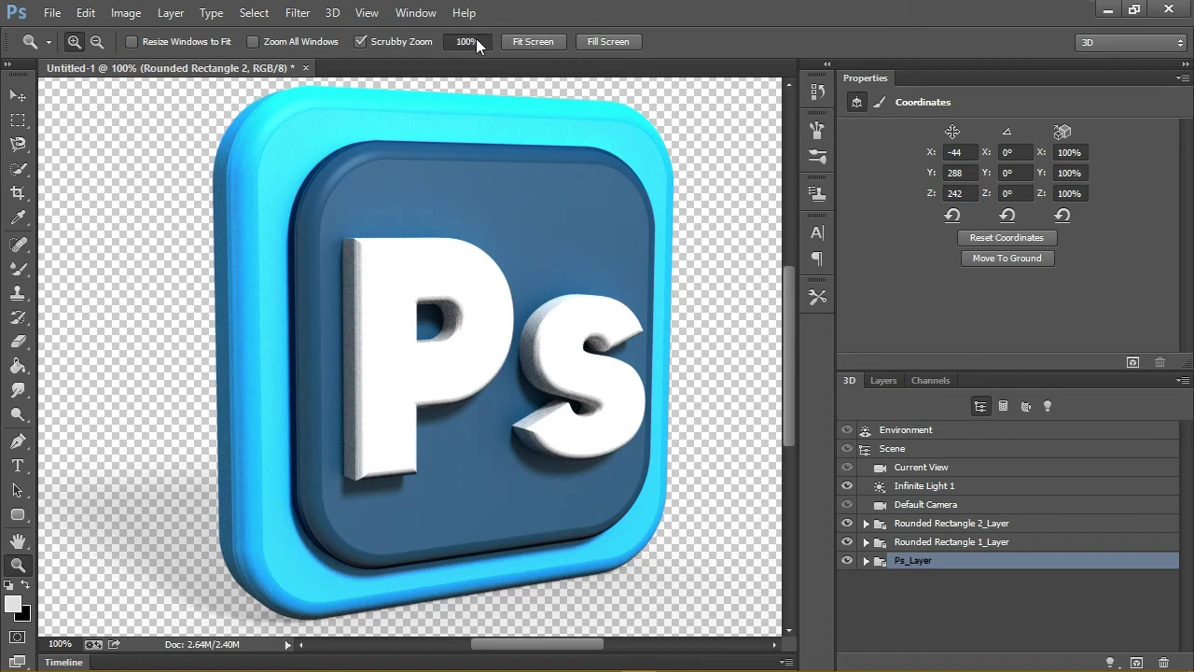
pyautogui.click(511, 41)
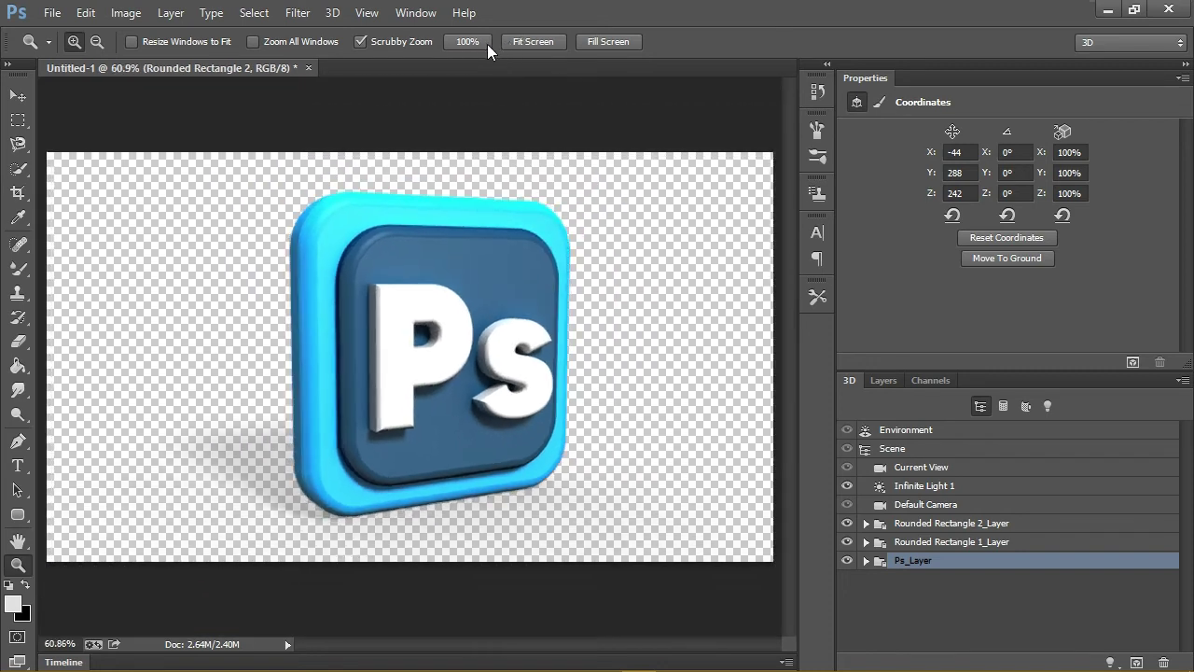
# - Set the 3D preferences to High Quality Threshold 5 and Medium Shadow Quality
pyautogui.click(82, 15)
pyautogui.moveTo(187, 629)
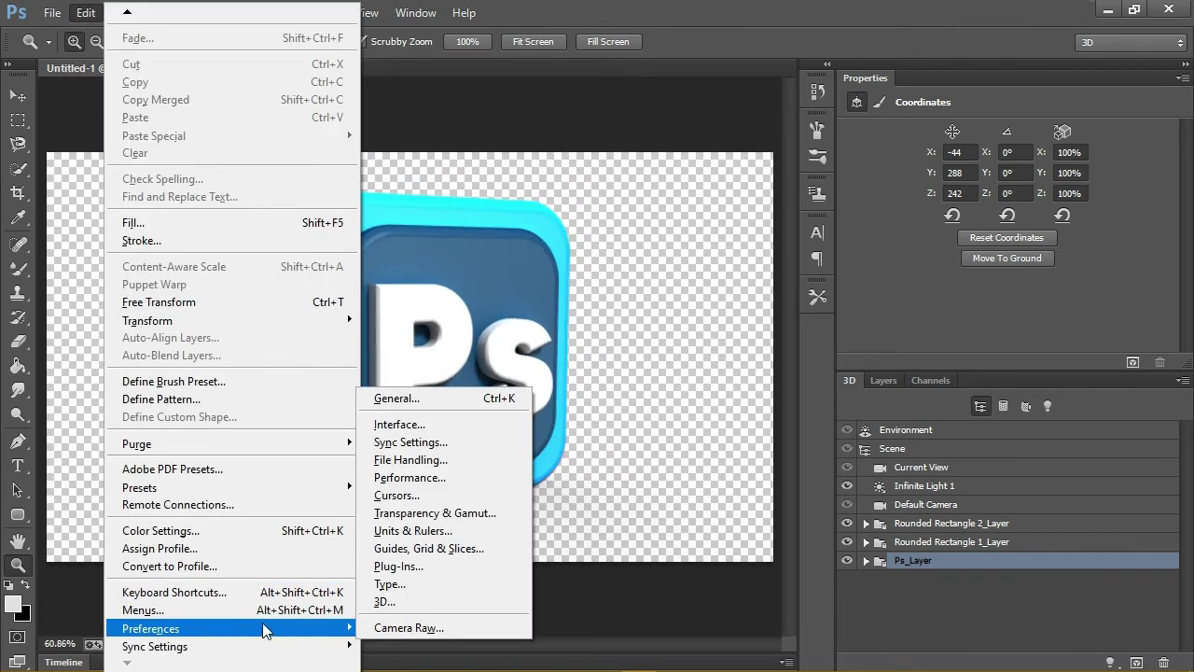
pyautogui.click(432, 599)
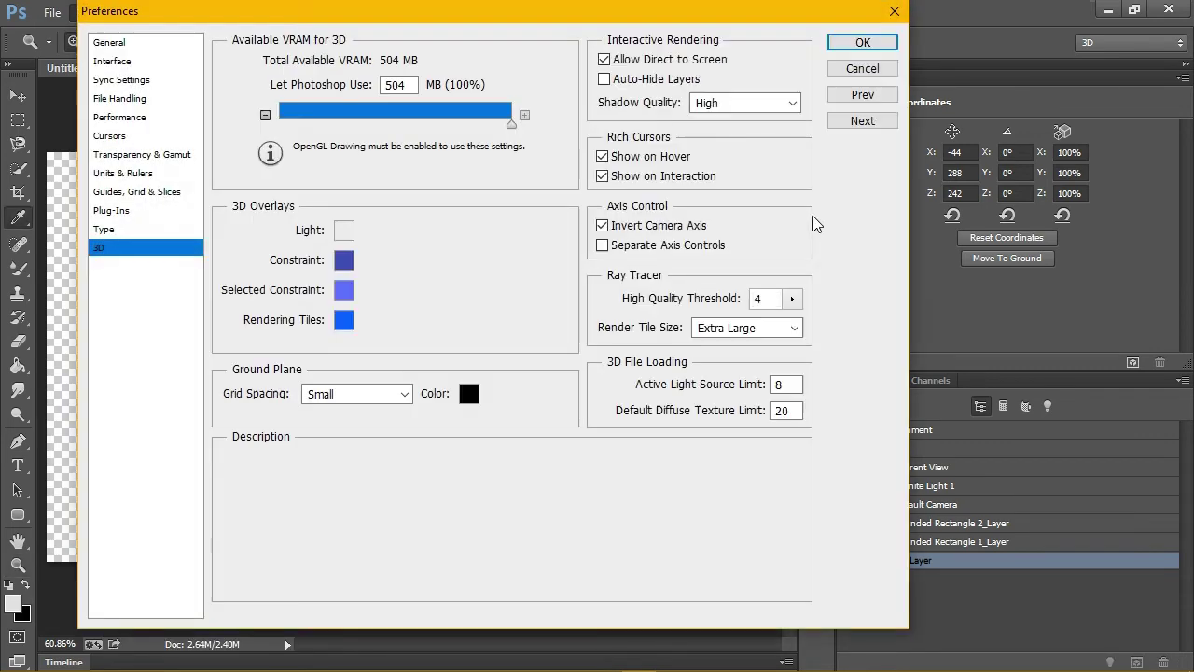
pyautogui.click(791, 298)
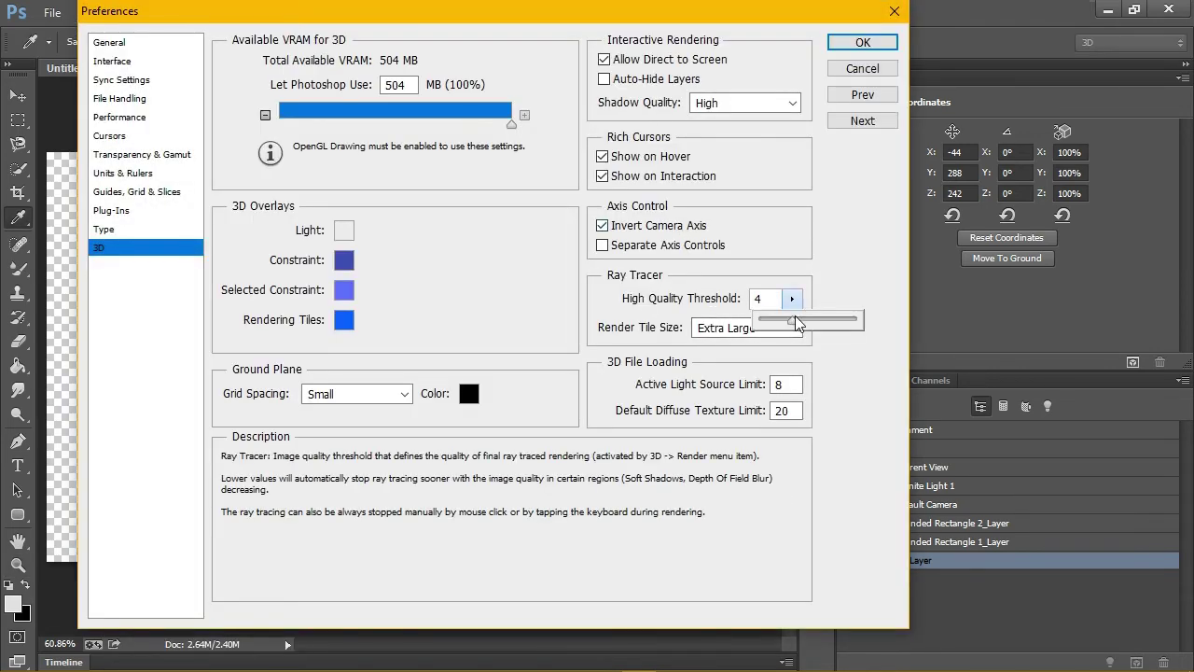
pyautogui.moveTo(797, 321); pyautogui.dragTo(802, 321)
pyautogui.click(791, 102)
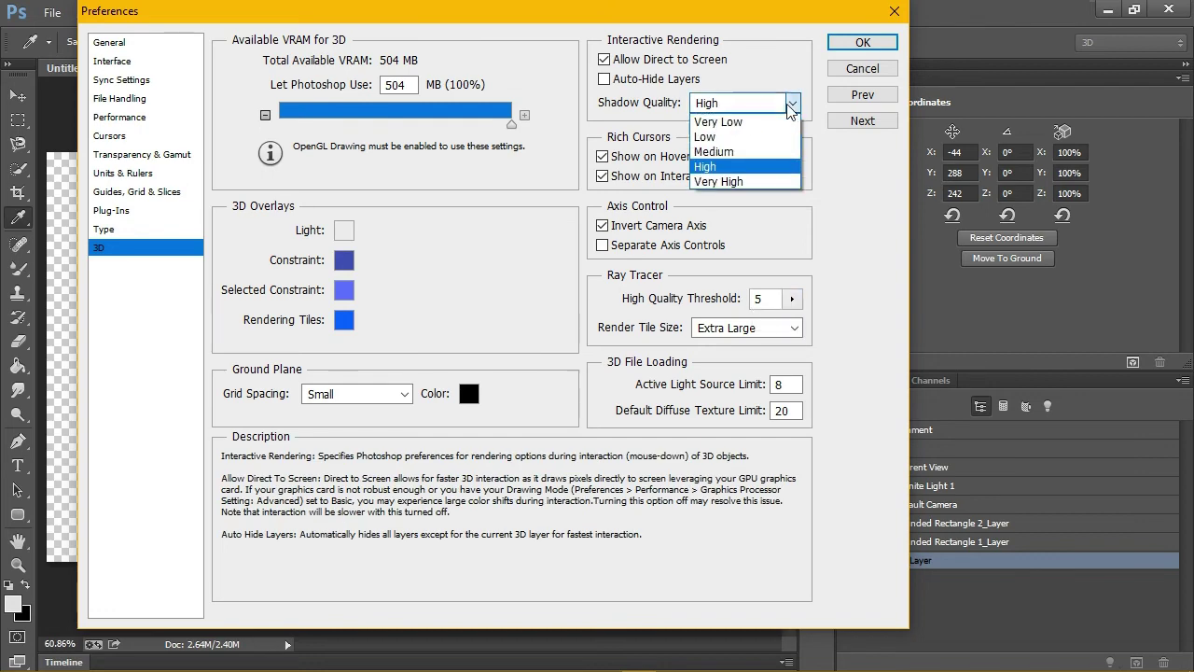
pyautogui.click(736, 149)
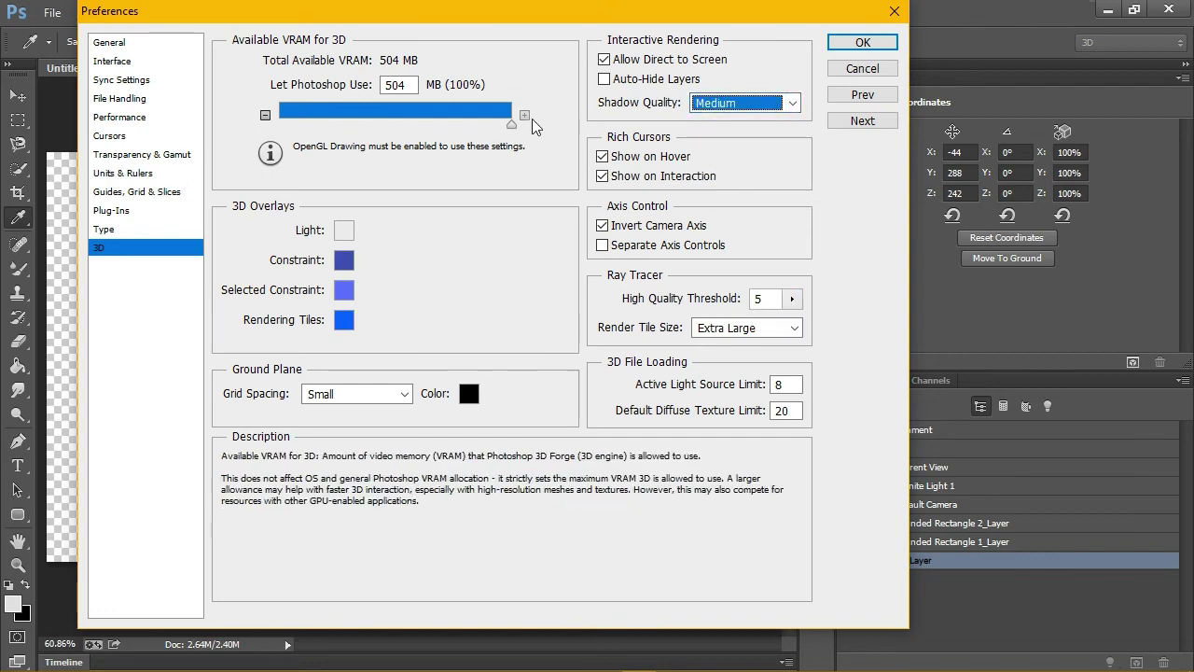
pyautogui.click(853, 47)
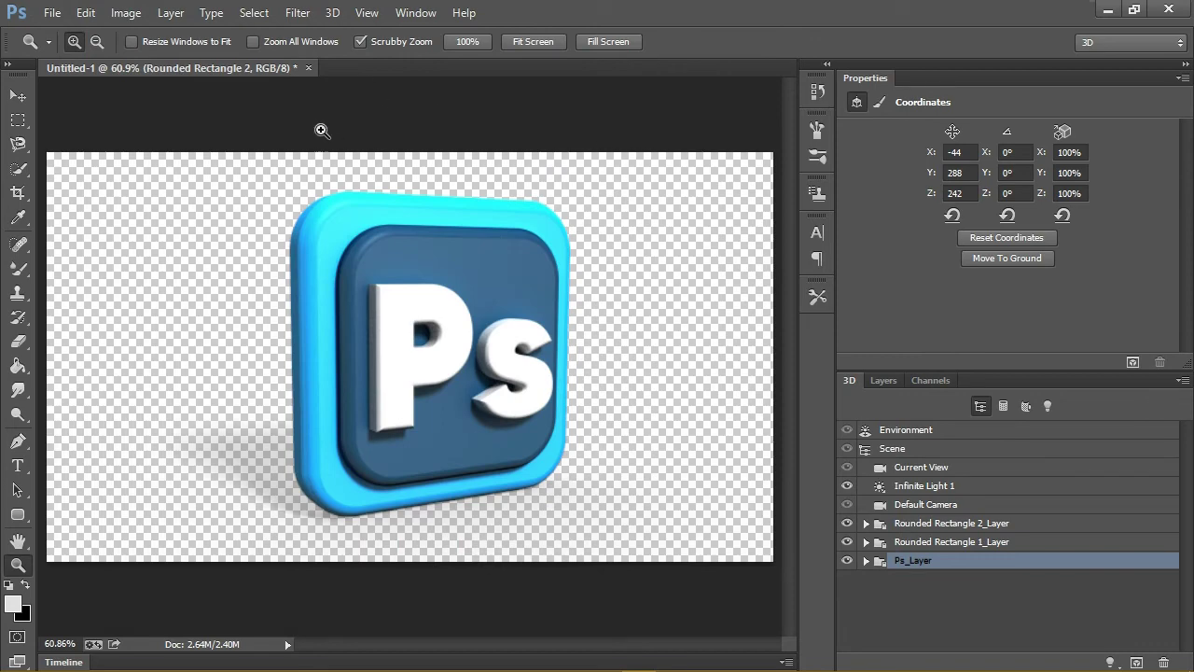
pyautogui.click(332, 12)
# - Render the 3D Ps icon and view the canvas at 100%
pyautogui.click(352, 501)
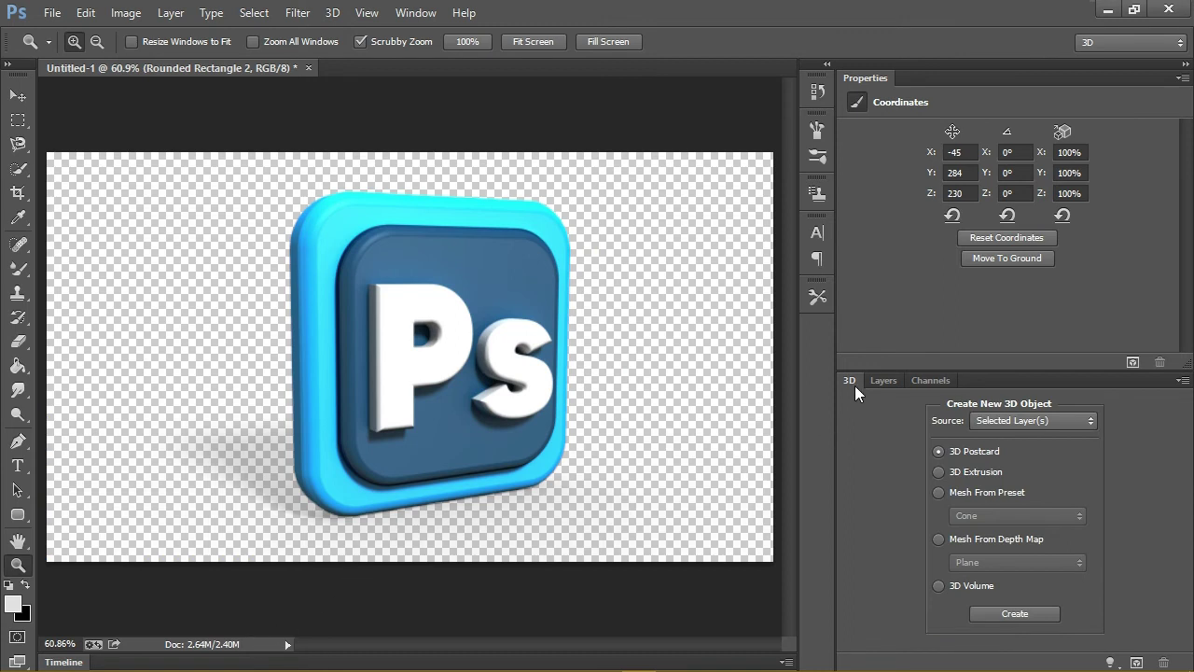
pyautogui.click(886, 378)
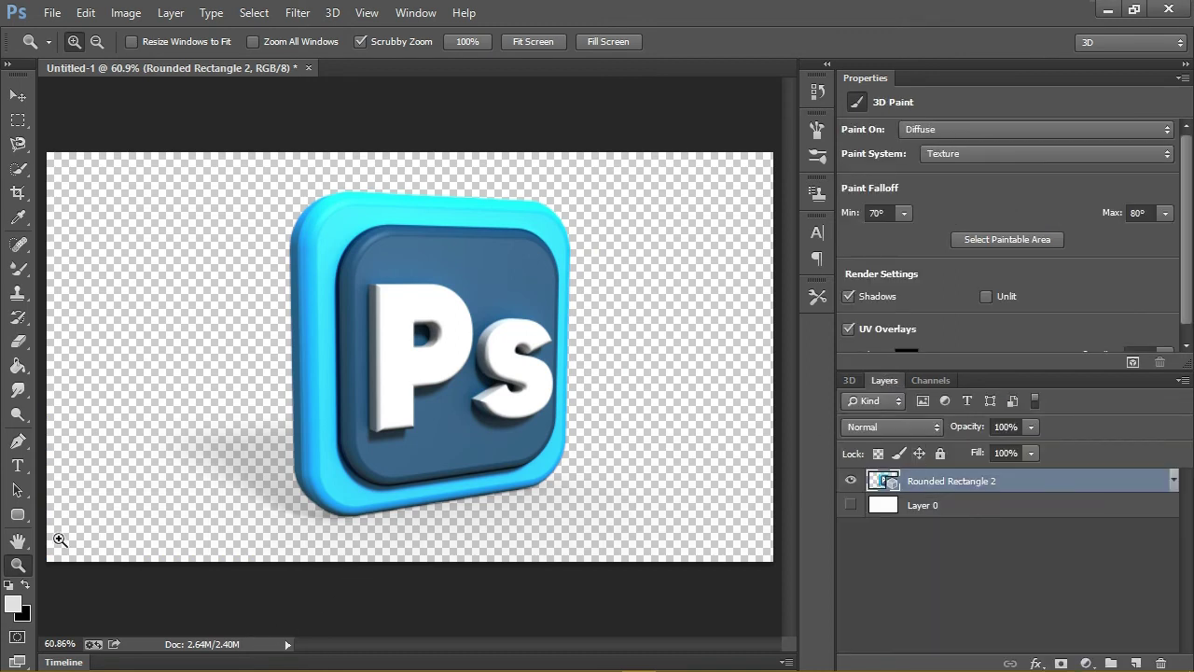
pyautogui.click(467, 43)
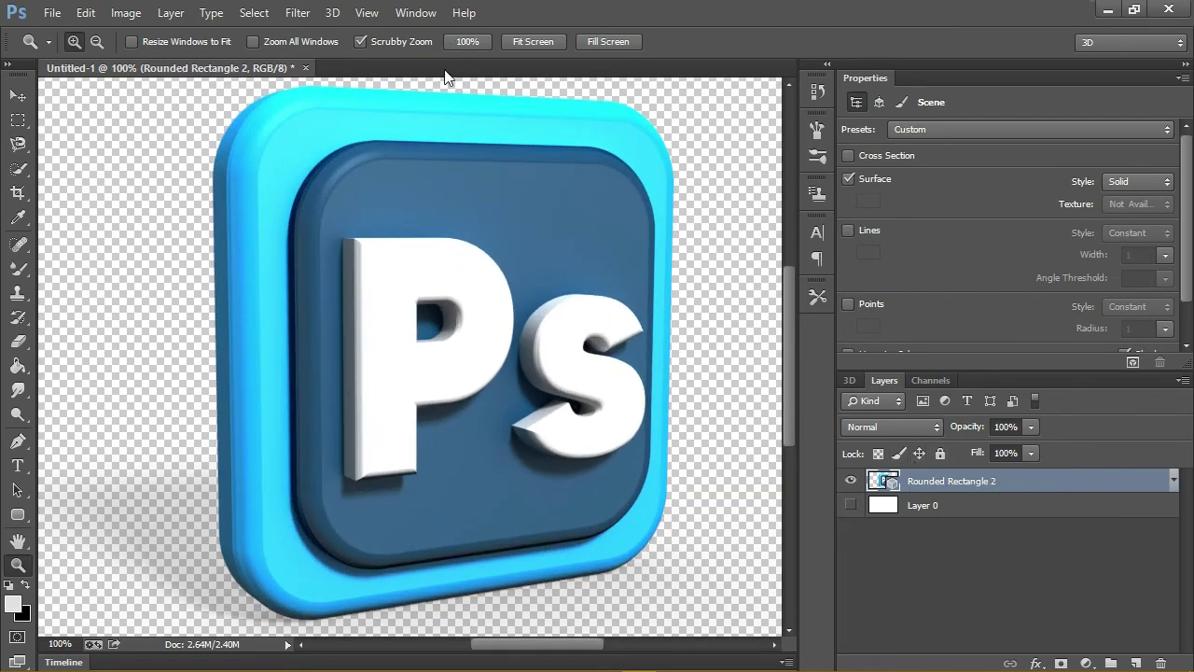
# - Rasterize the Rounded Rectangle 2 3D layer and nudge the icon slightly left
pyautogui.rightClick(1071, 482)
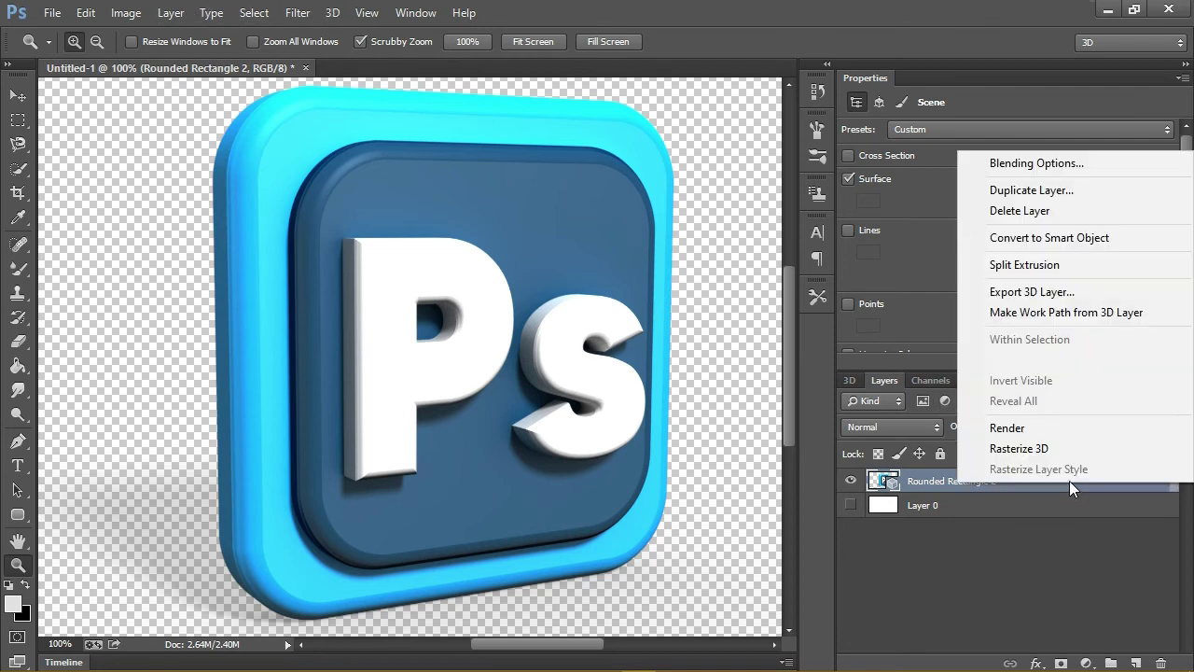
pyautogui.click(1034, 449)
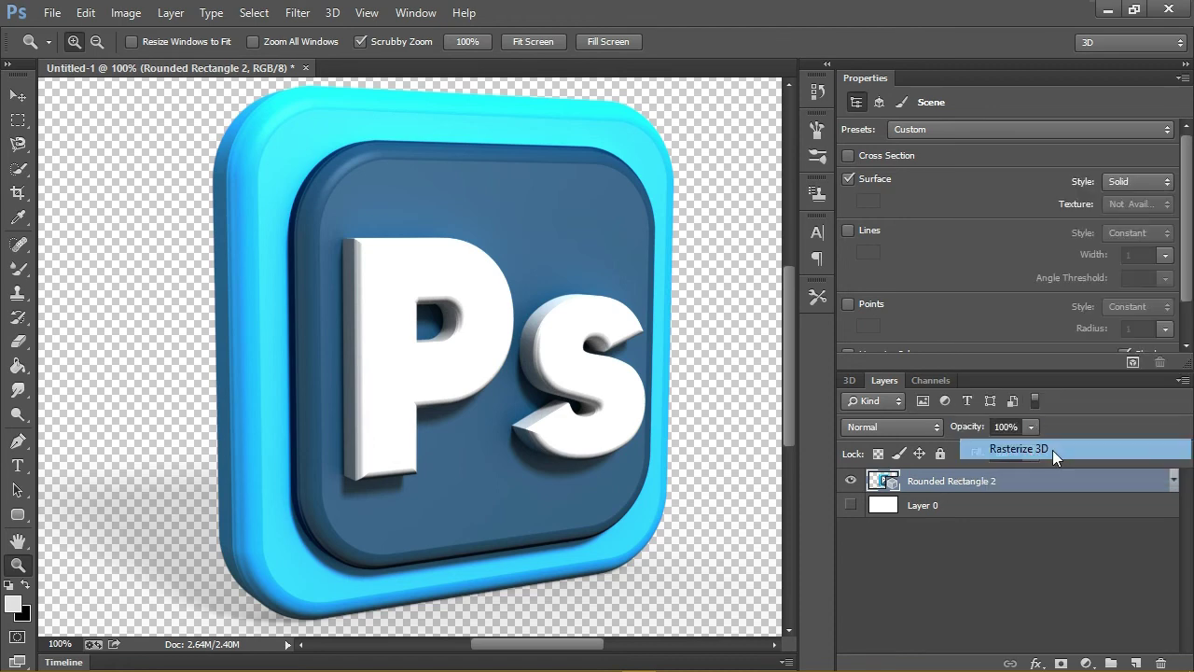
pyautogui.click(538, 40)
pyautogui.click(18, 96)
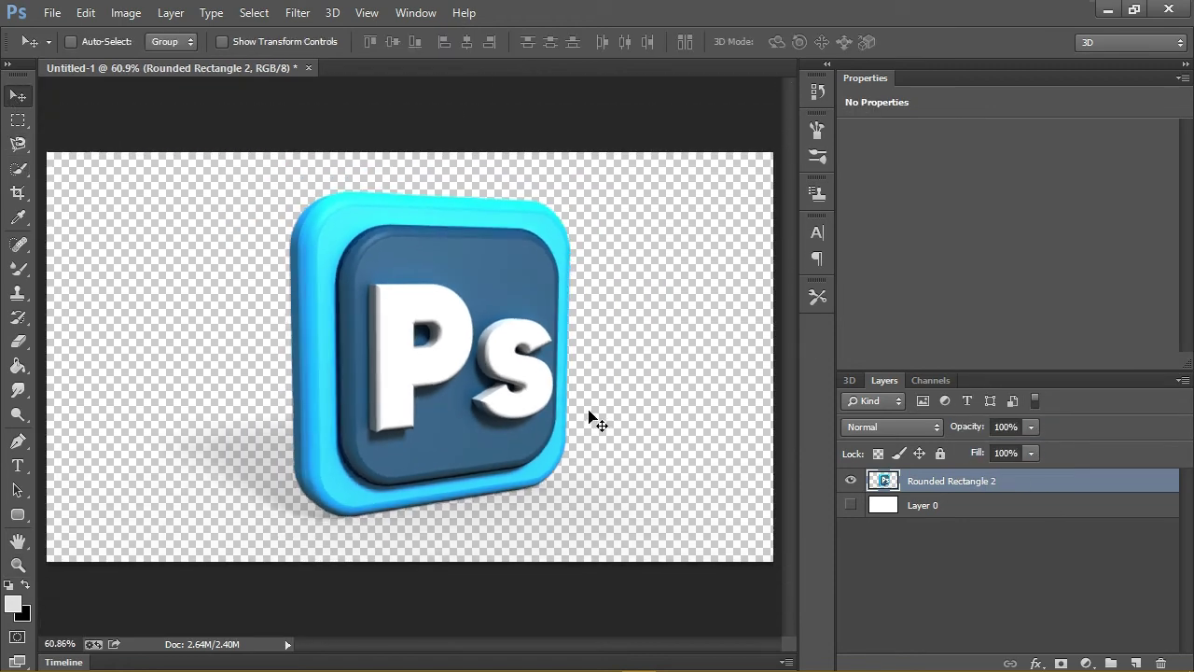
pyautogui.moveTo(497, 384); pyautogui.dragTo(480, 380)
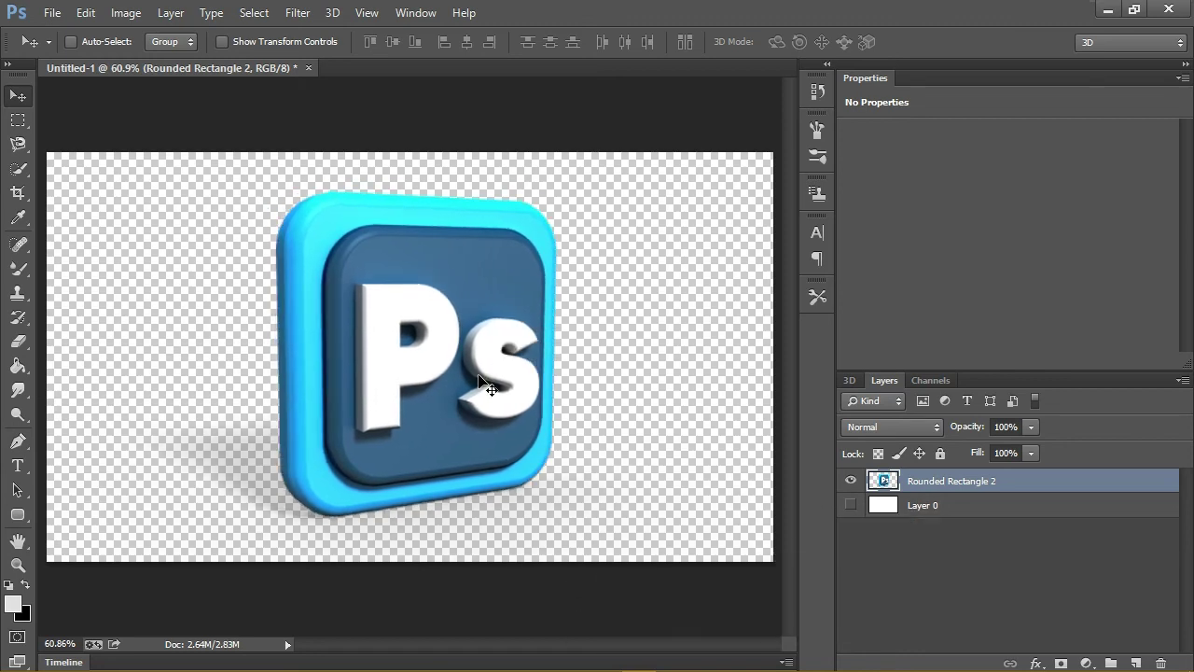
# - Make Layer 0 visible and open its Blending Options
pyautogui.click(1048, 511)
pyautogui.click(853, 506)
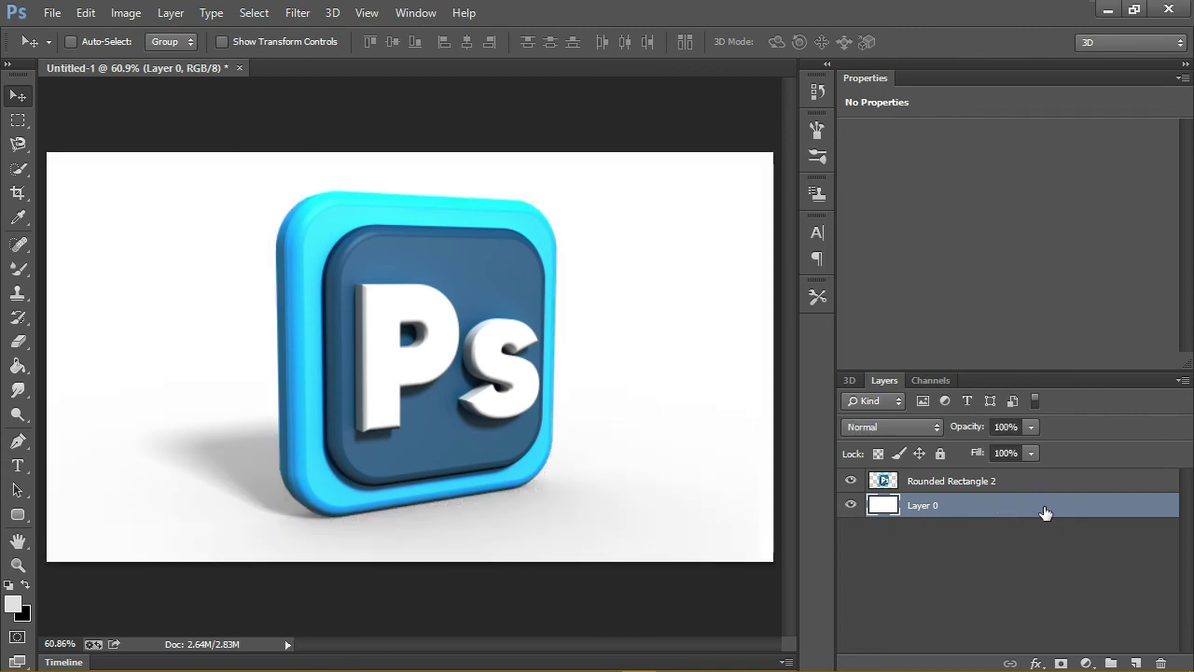
pyautogui.rightClick(1045, 512)
pyautogui.click(737, 133)
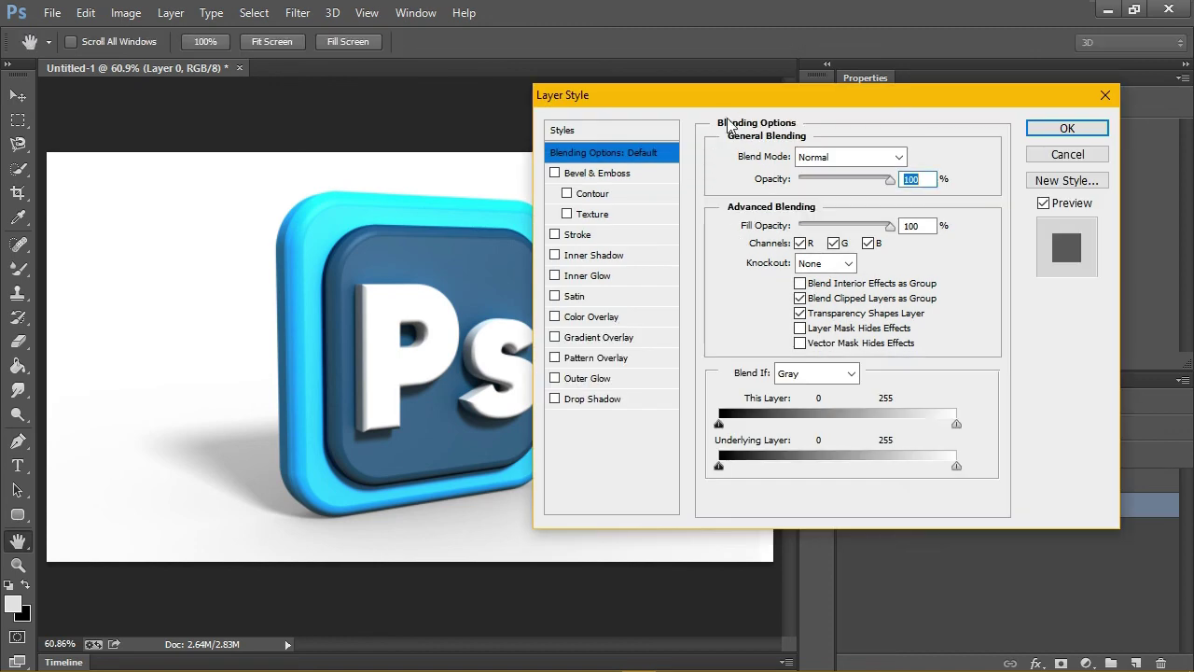
pyautogui.moveTo(735, 98); pyautogui.dragTo(836, 82)
# - Add a pale pink preset Gradient Overlay to Layer 0
pyautogui.click(657, 322)
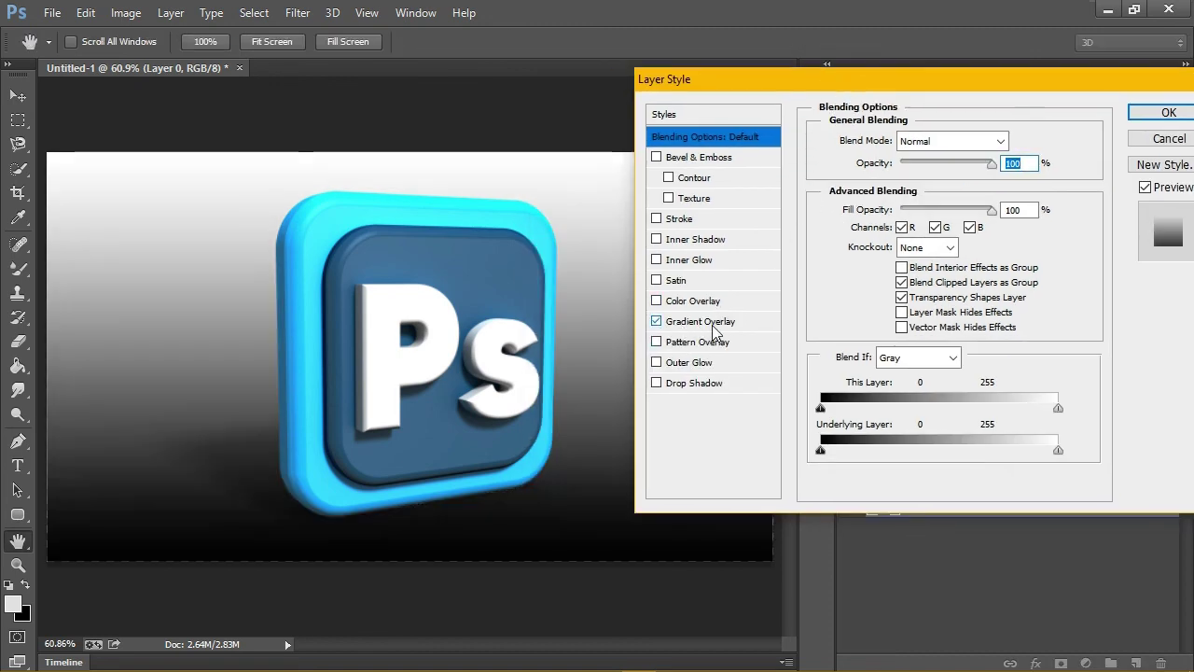
pyautogui.click(700, 321)
pyautogui.click(943, 186)
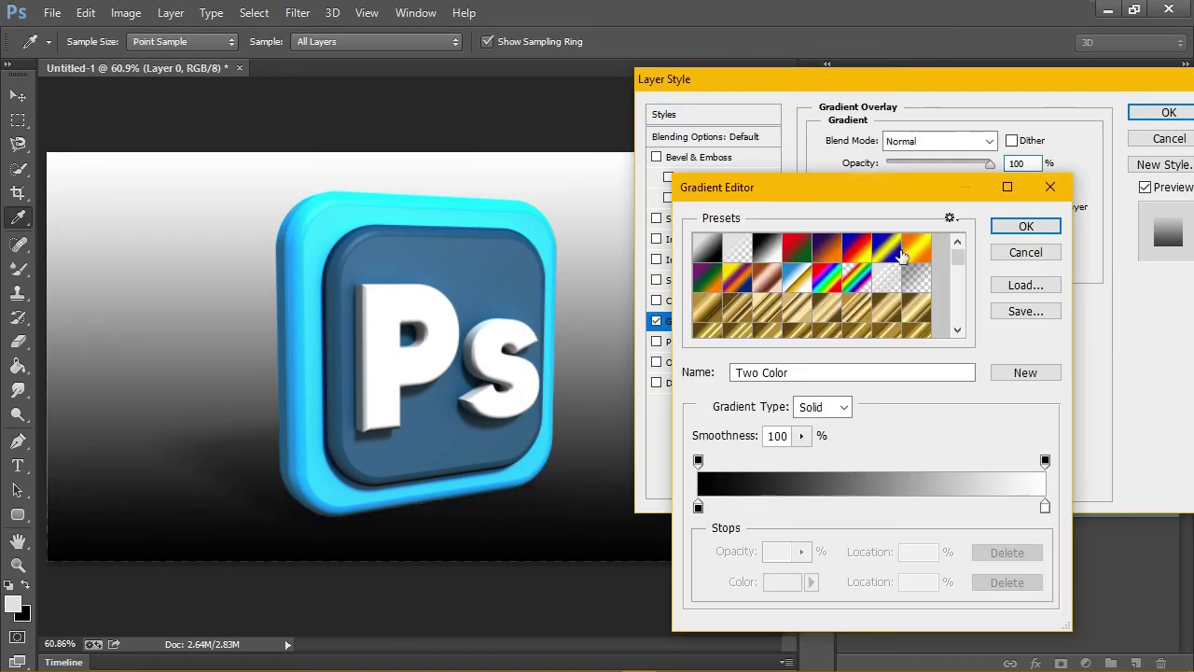
pyautogui.scroll(-3, 908, 268)
pyautogui.scroll(-3, 908, 280)
pyautogui.click(856, 262)
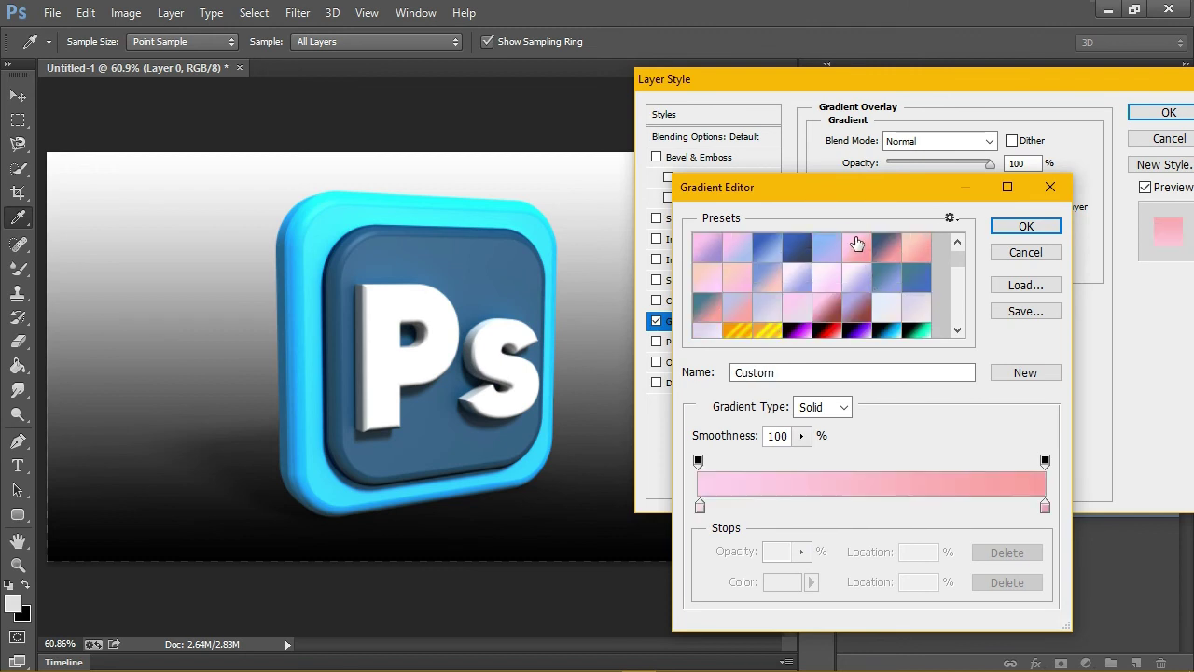
pyautogui.click(856, 281)
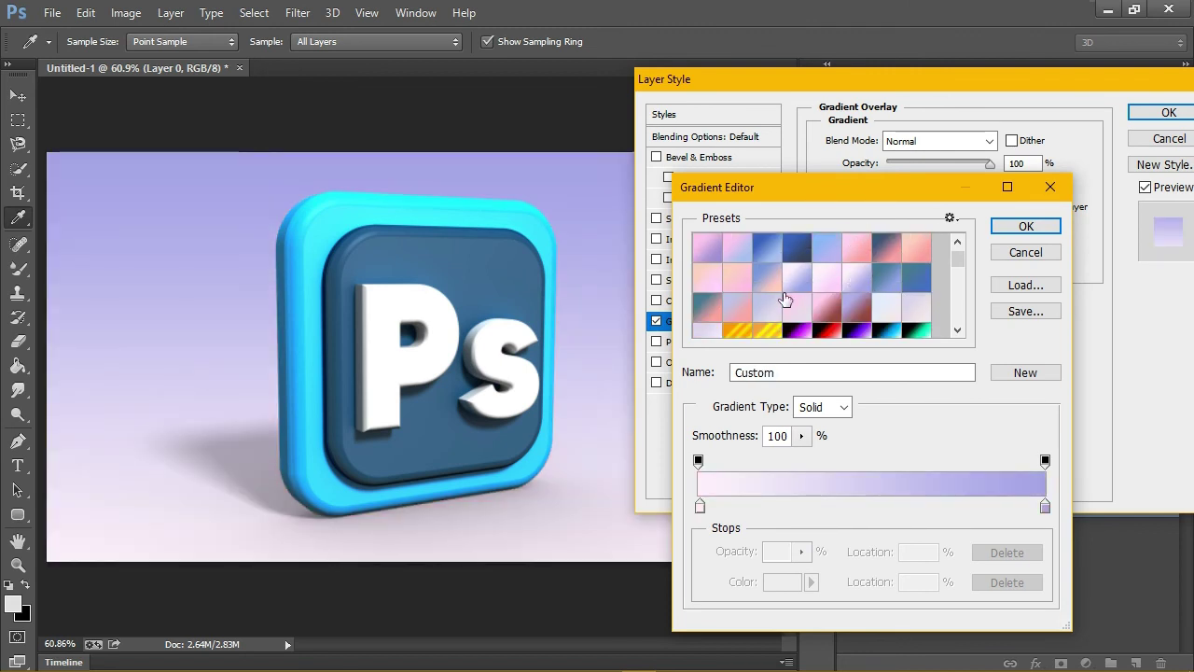
pyautogui.click(800, 315)
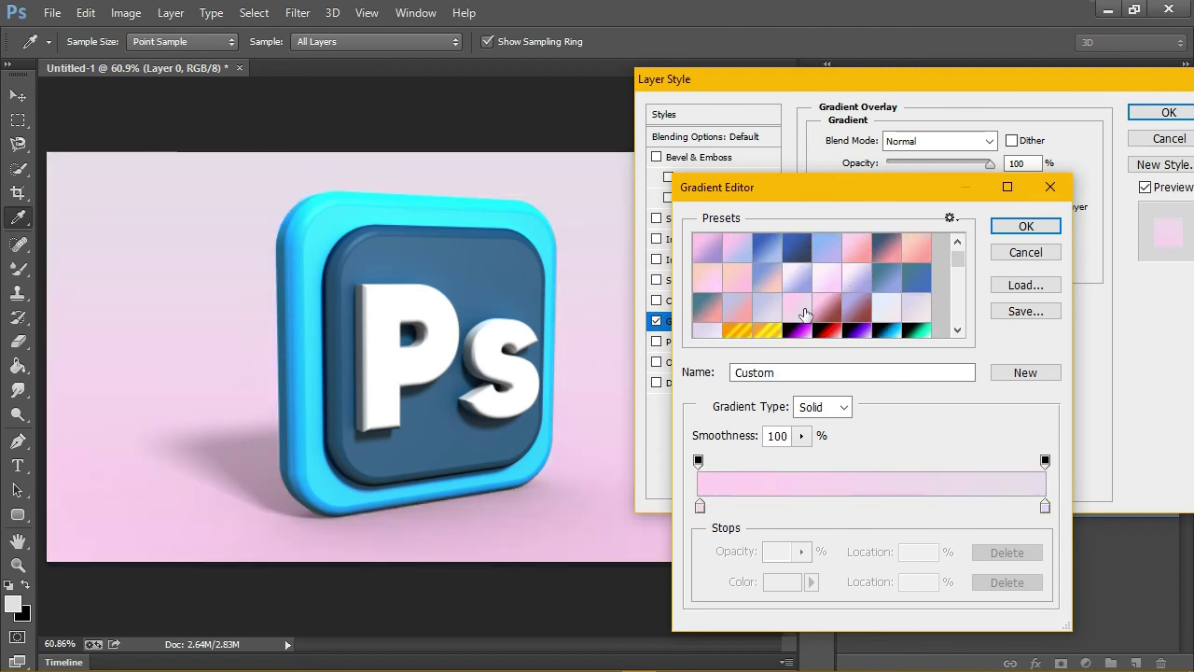
pyautogui.click(1026, 226)
pyautogui.click(1168, 112)
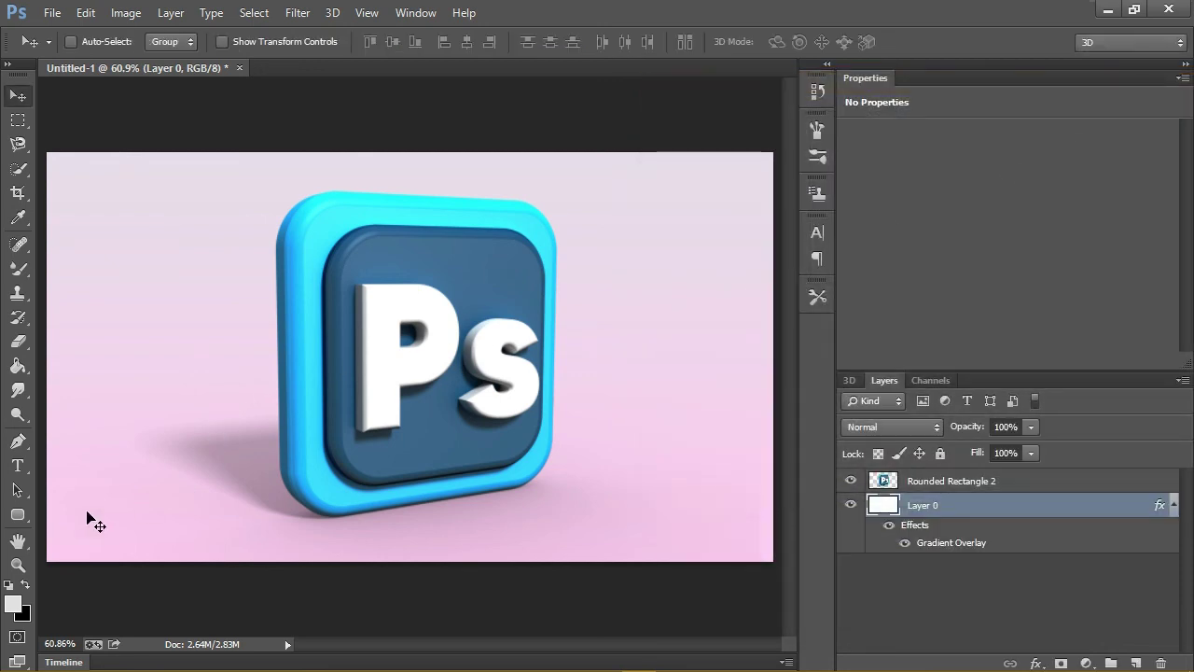
# - View the finished icon at 100% with panels hidden, centered in the window
pyautogui.press('z')
pyautogui.click(467, 42)
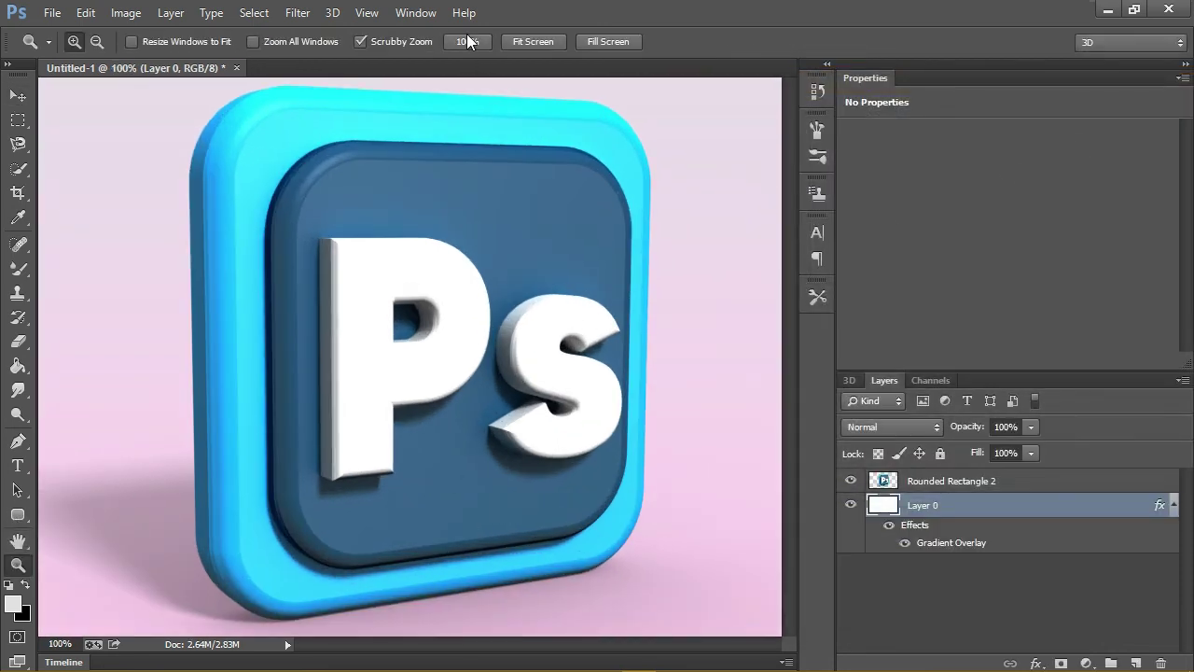
pyautogui.press('Tab')
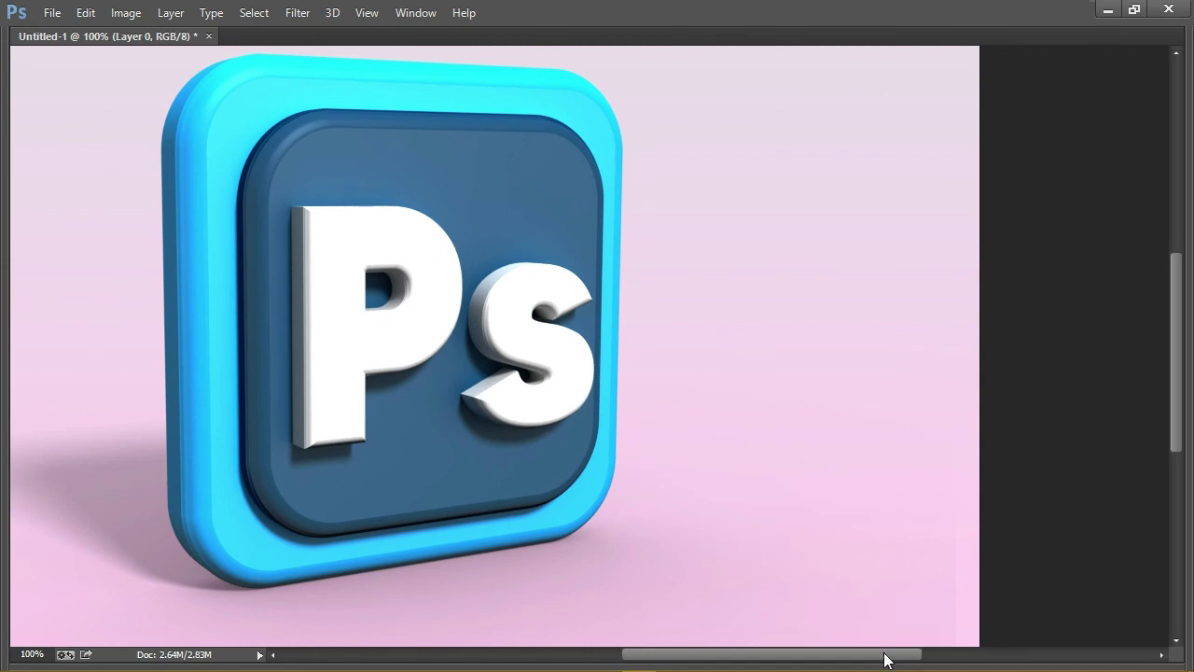
pyautogui.moveTo(886, 661); pyautogui.dragTo(842, 653)
pyautogui.scroll(1, 830, 525)
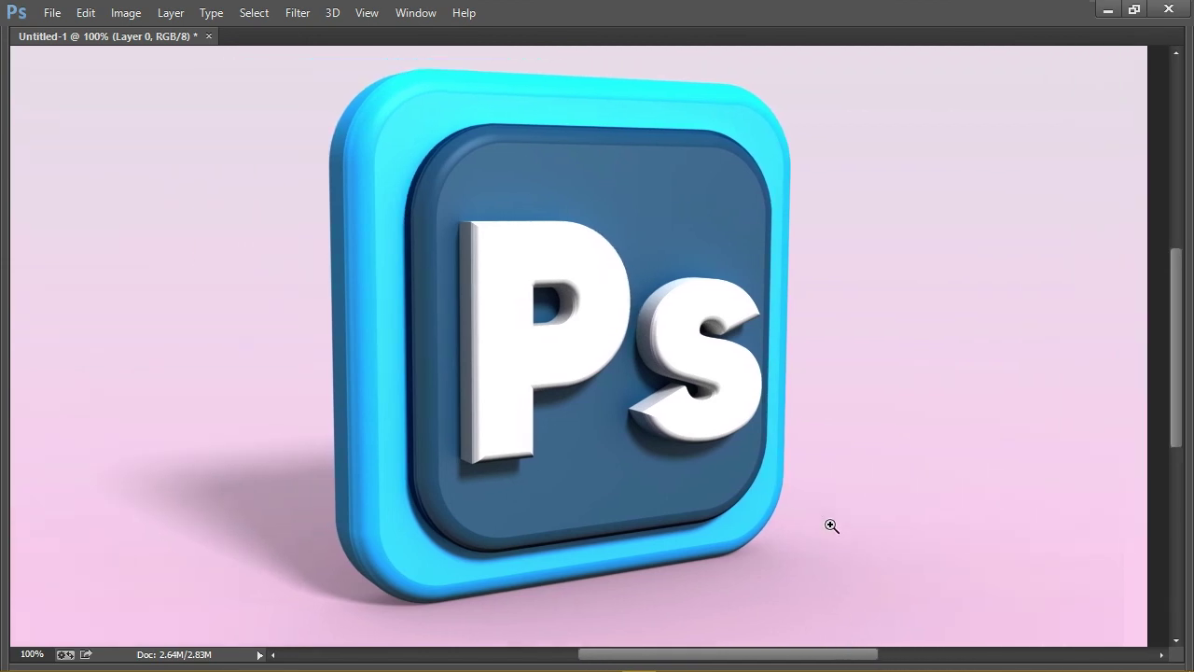